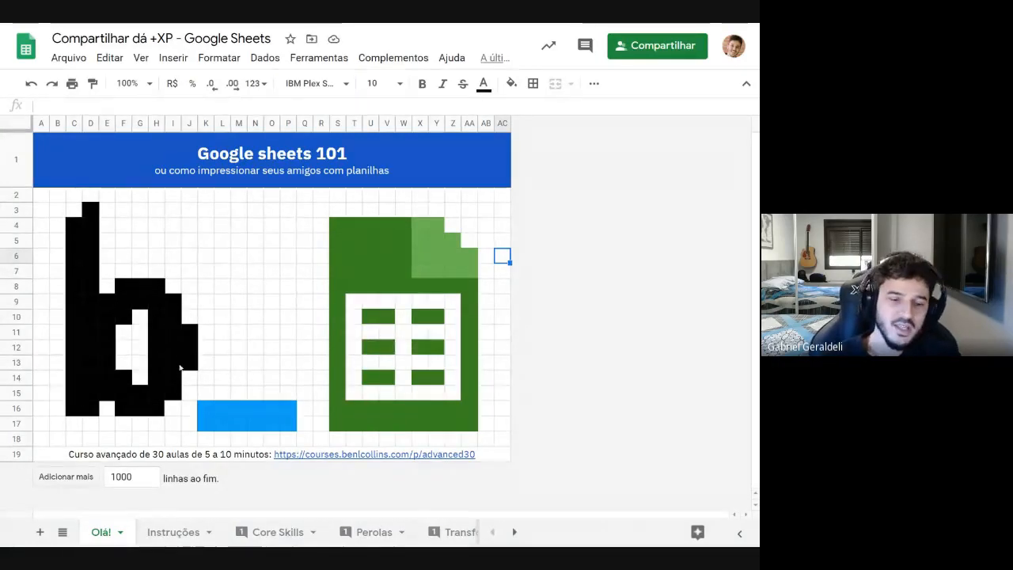
Review the how-to topics on the Instruções sheet, including conditional formatting, freezing headers and tips for keeping spreadsheets simple
mouse_move(317, 456)
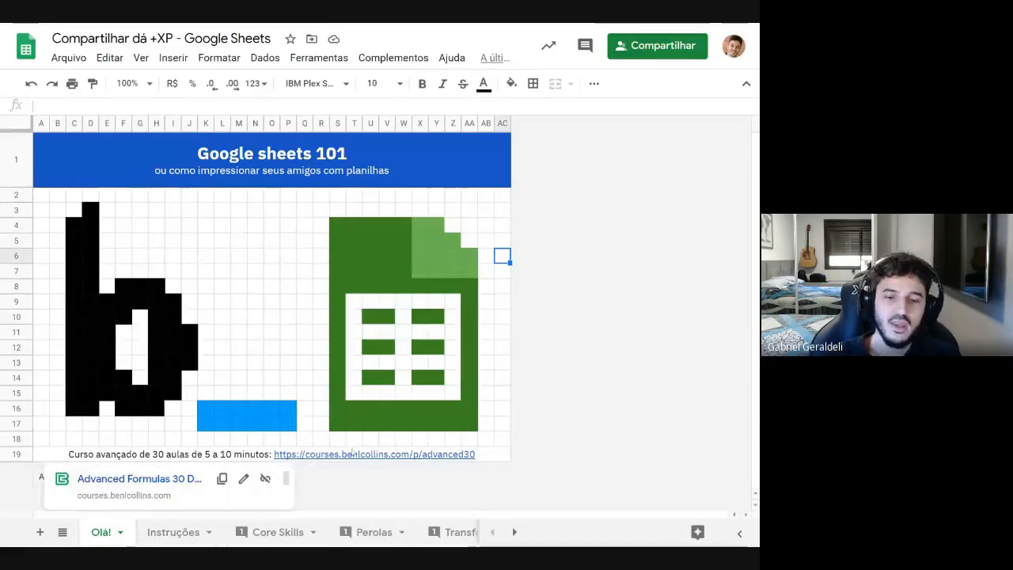
left_click(491, 444)
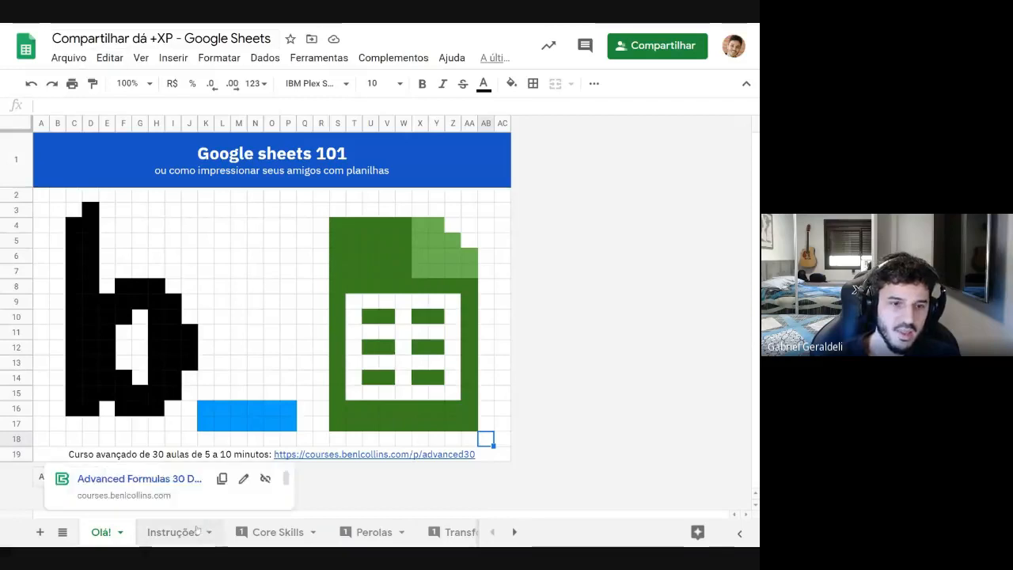
left_click(171, 532)
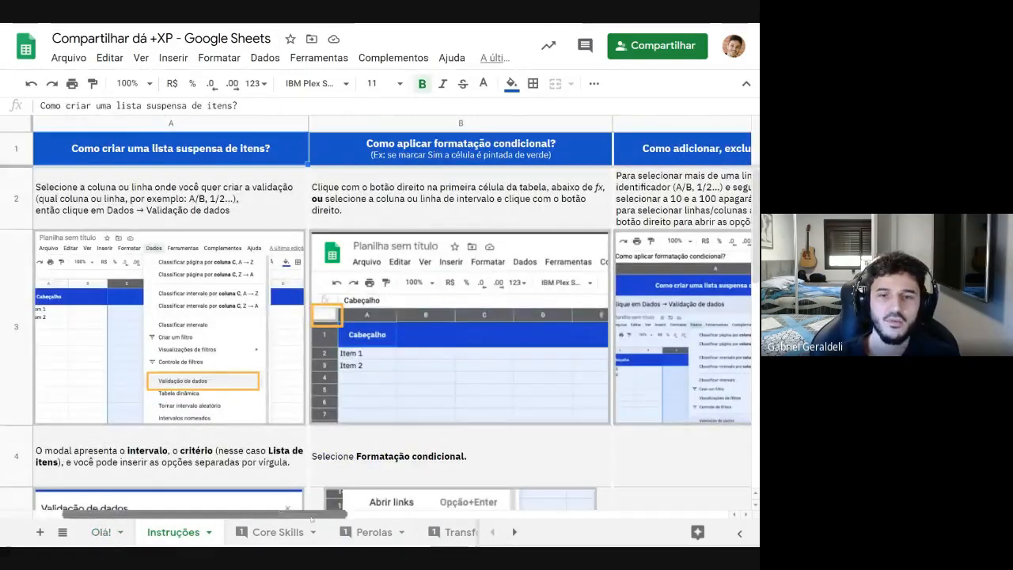
scroll(471, 523, "right", 2)
scroll(471, 522, "right", 2)
scroll(471, 522, "left", 3)
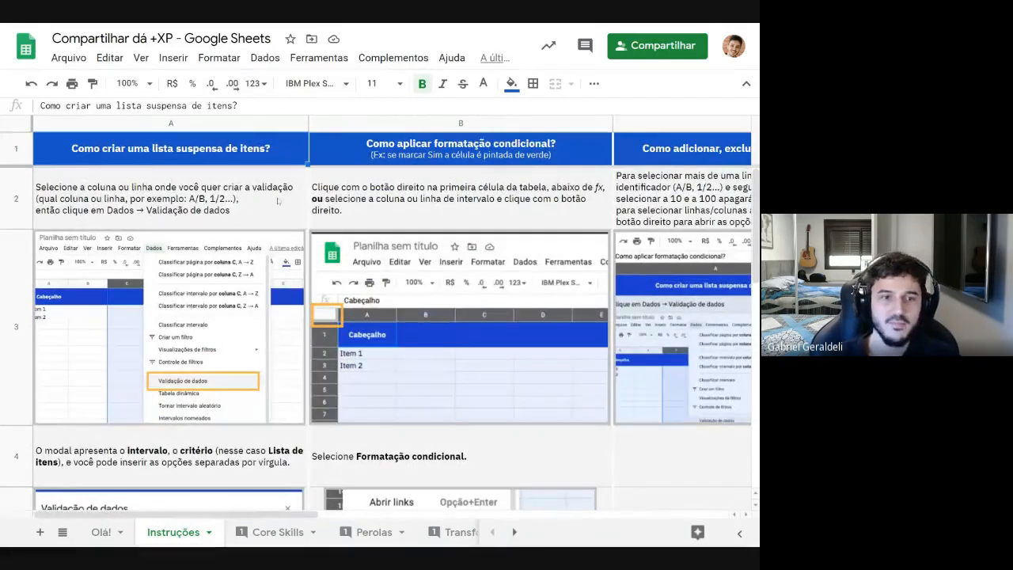
key("Right")
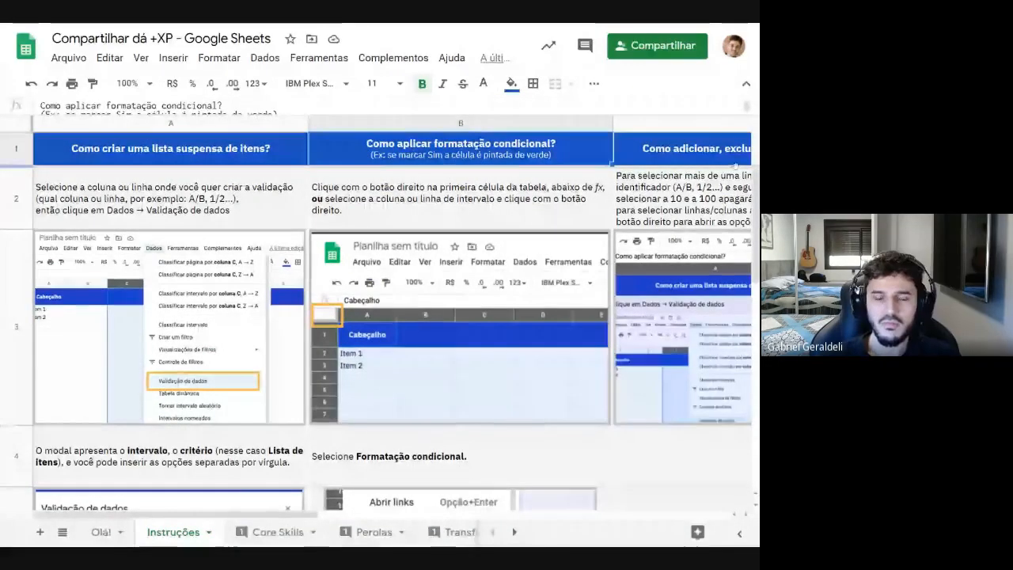
left_click_drag(275, 514, 635, 497)
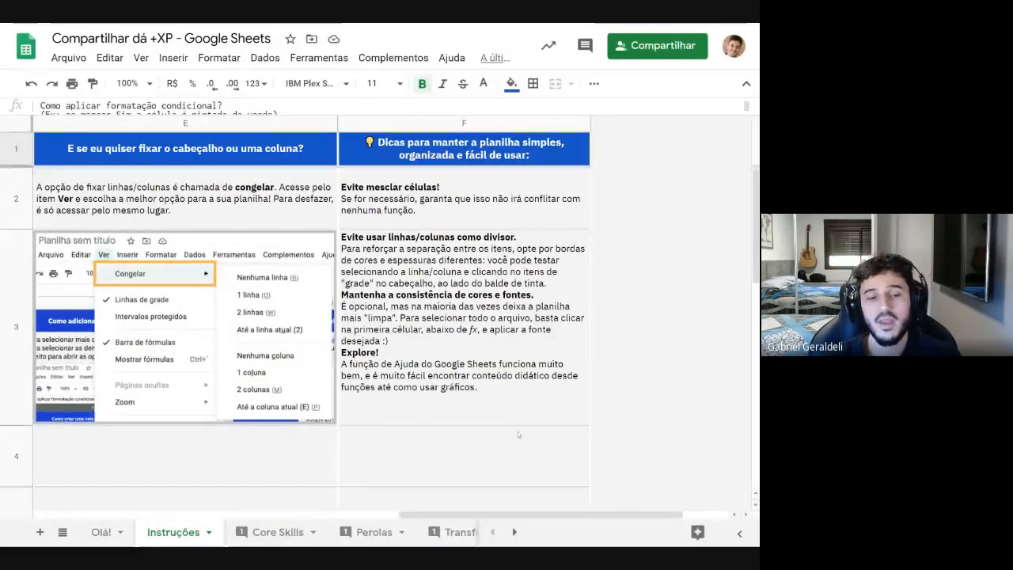
left_click(266, 155)
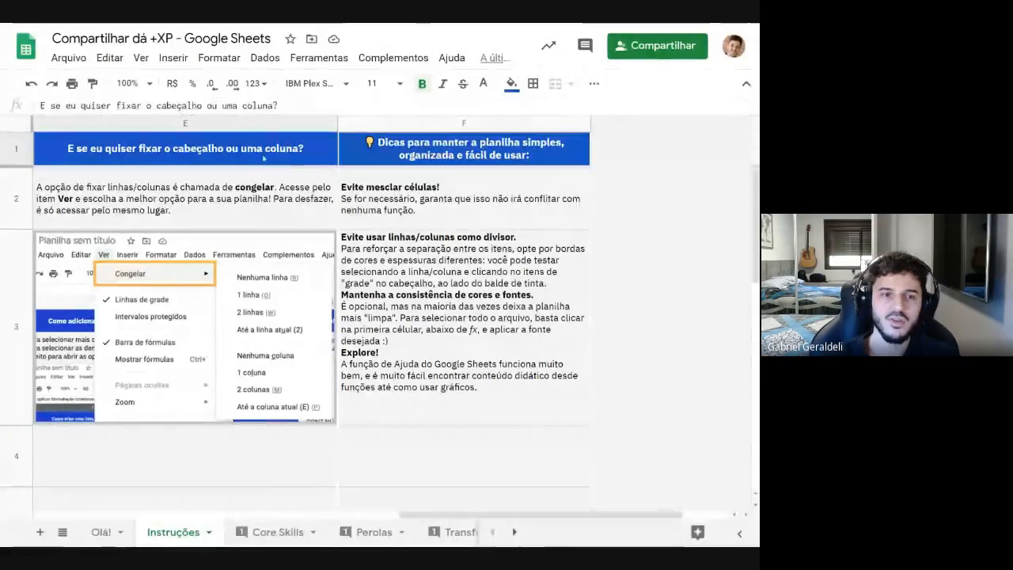
left_click_drag(611, 517, 427, 515)
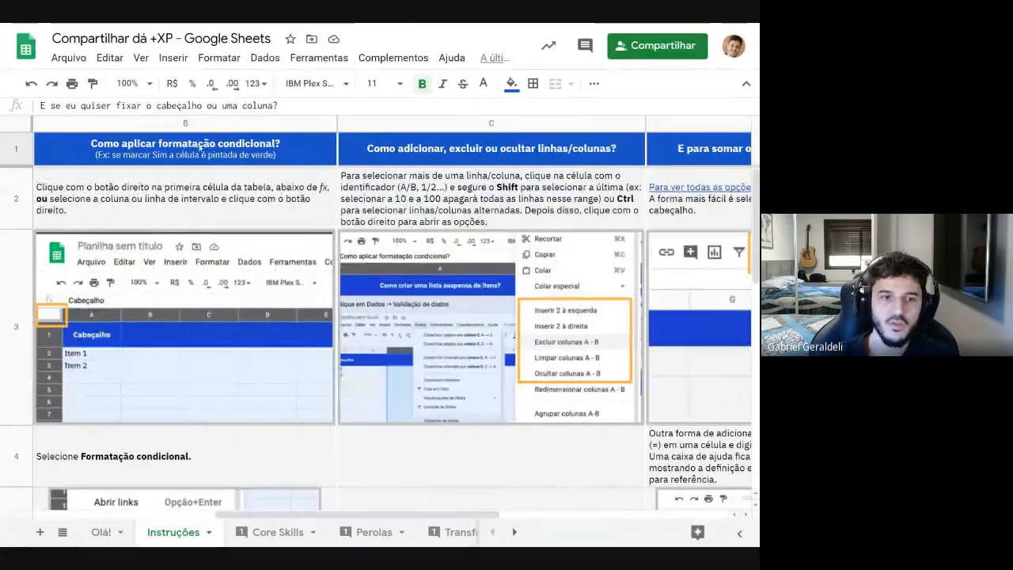
left_click(221, 151)
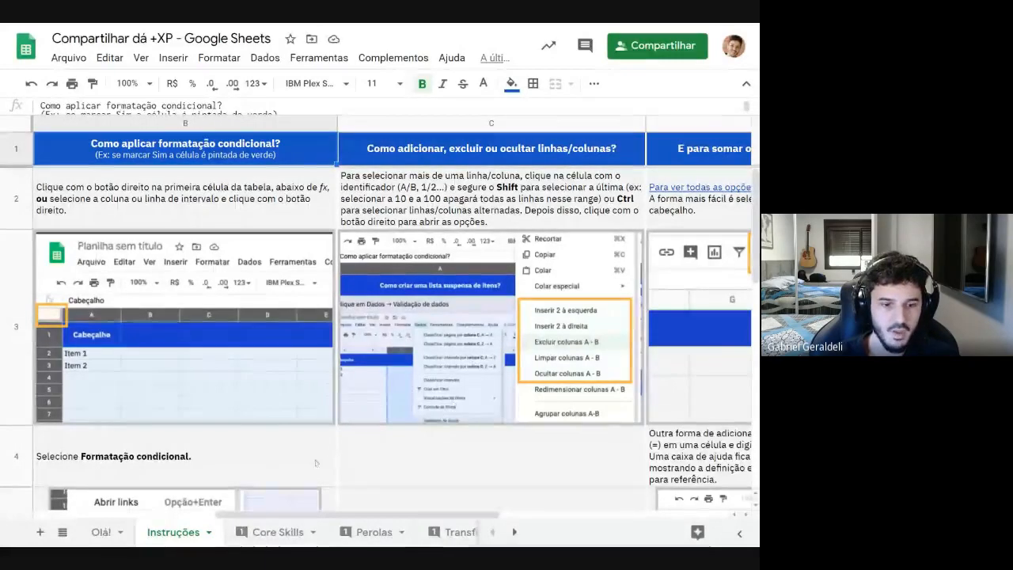
Start a VLOOKUP formula in cell B2 of the Core Skills sheet
left_click(266, 534)
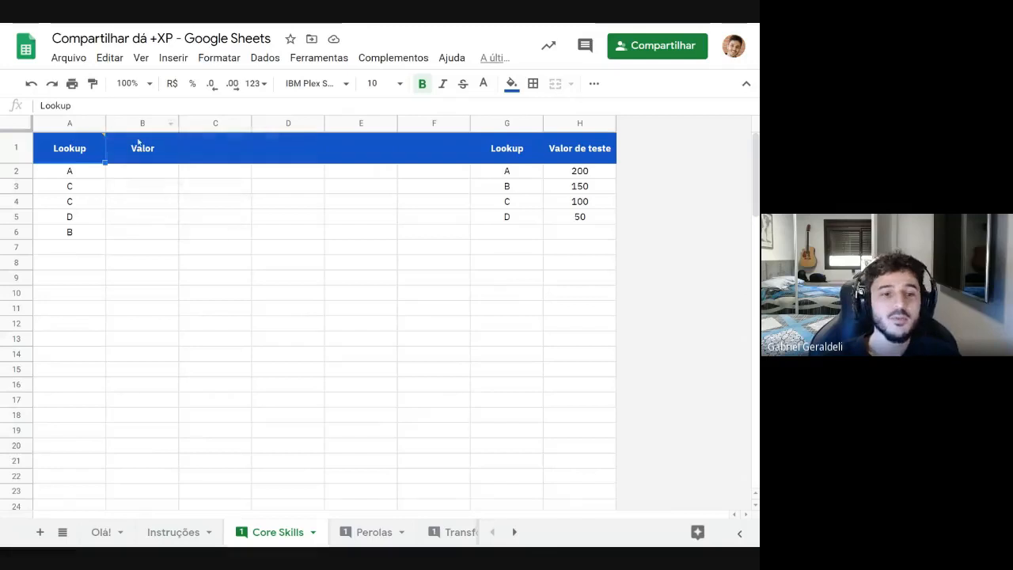
left_click(142, 171)
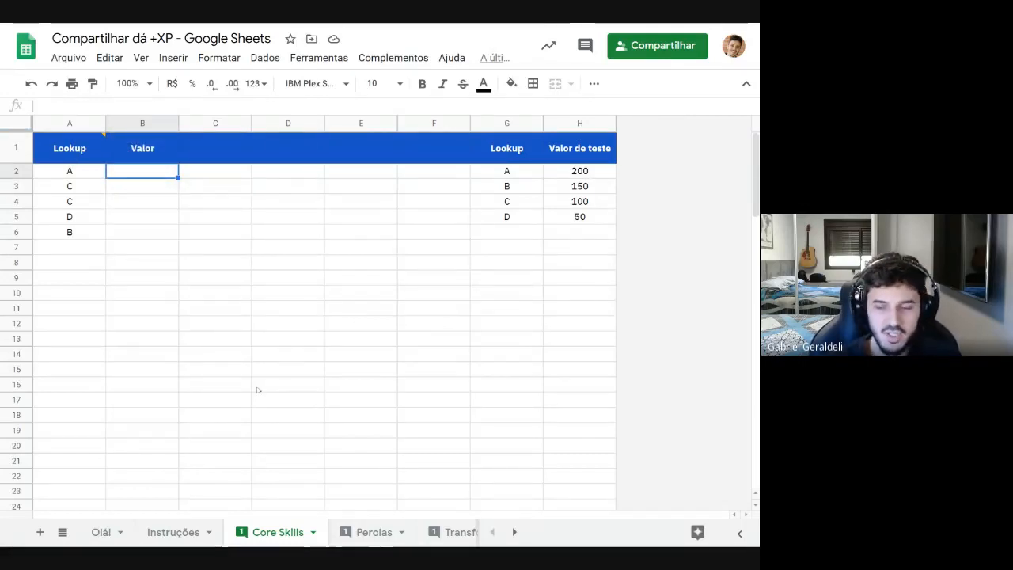
type("=")
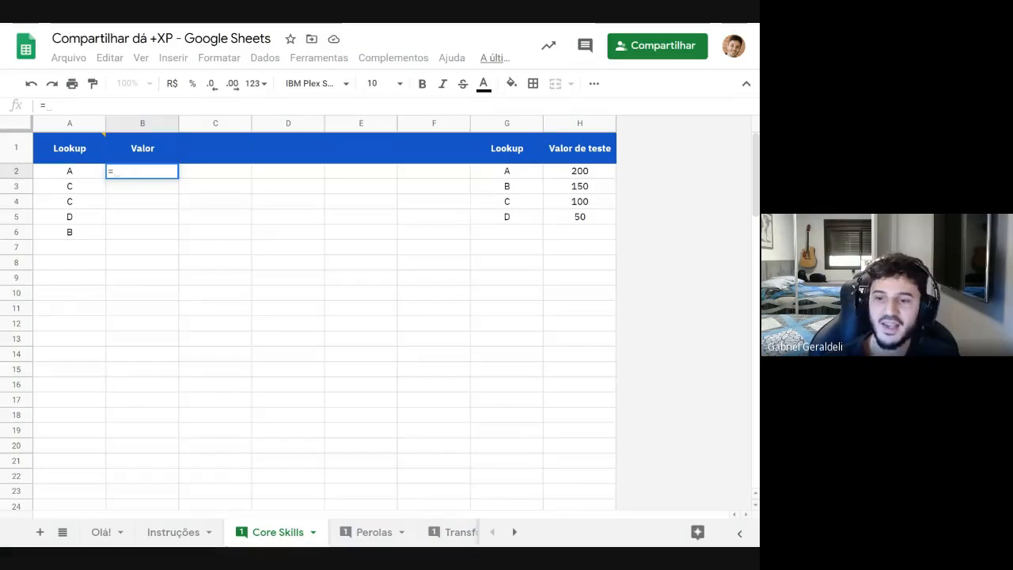
type("VLOOK")
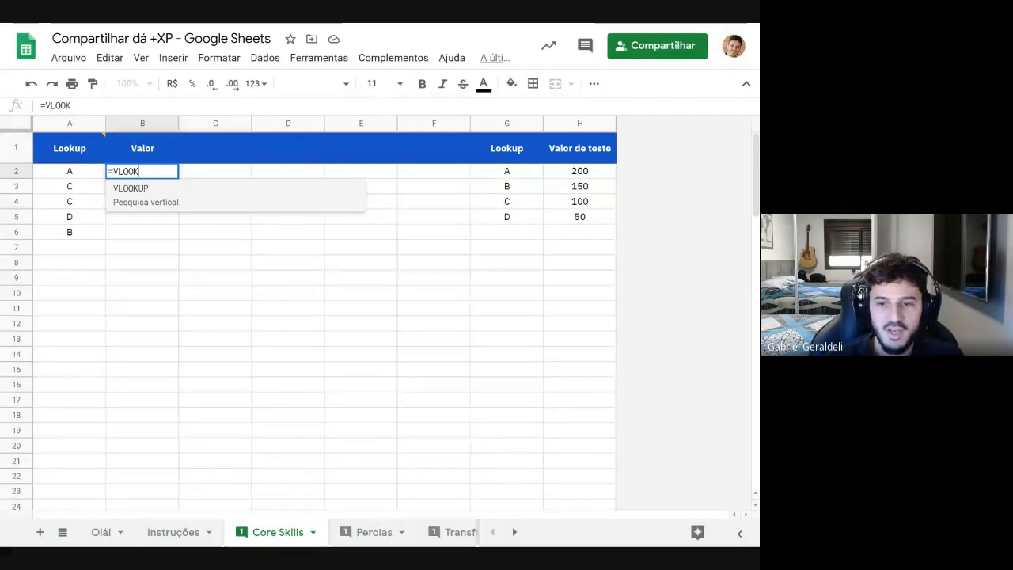
key("BackSpace")
key("BackSpace")
key("BackSpace")
key("BackSpace")
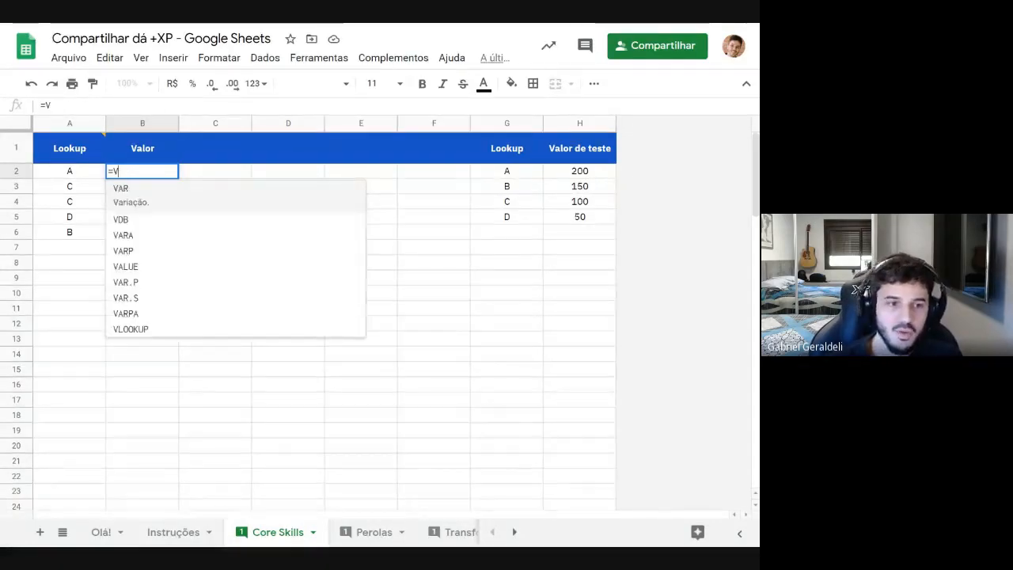
type("L")
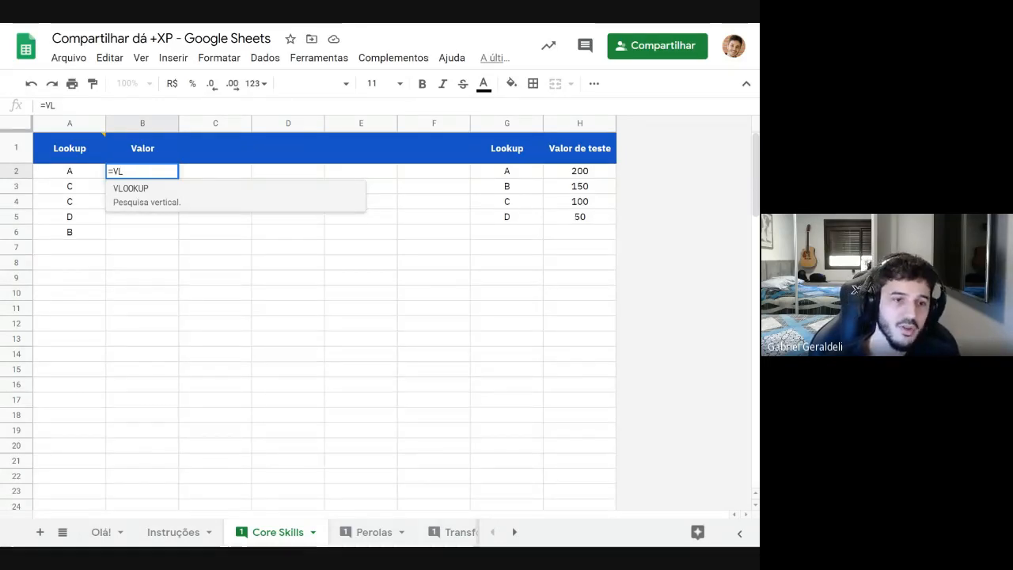
key("Tab")
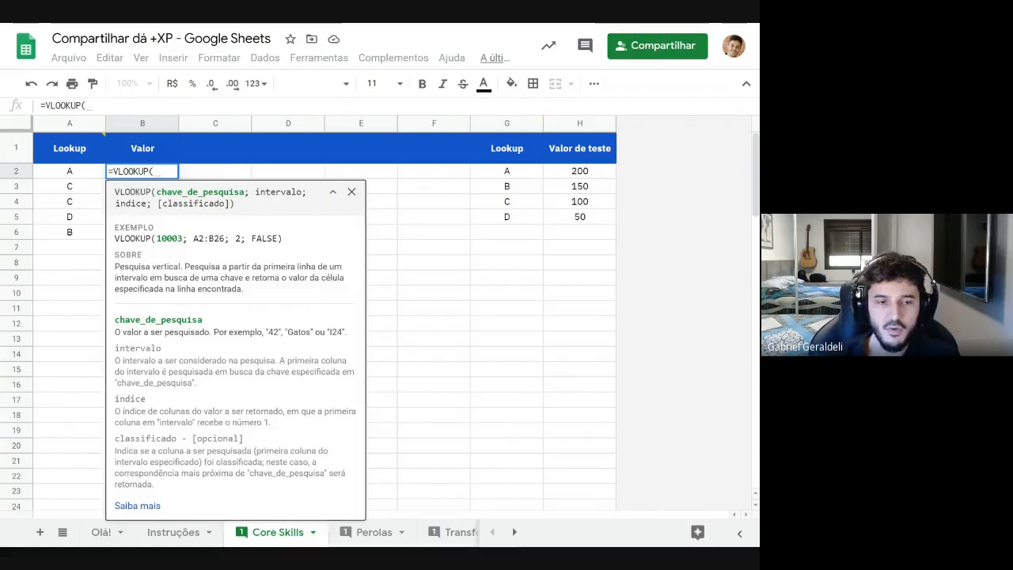
Examine the VLOOKUP example arguments and read the function's full help article, covering its syntax, notes and sample tables
double_click(167, 238)
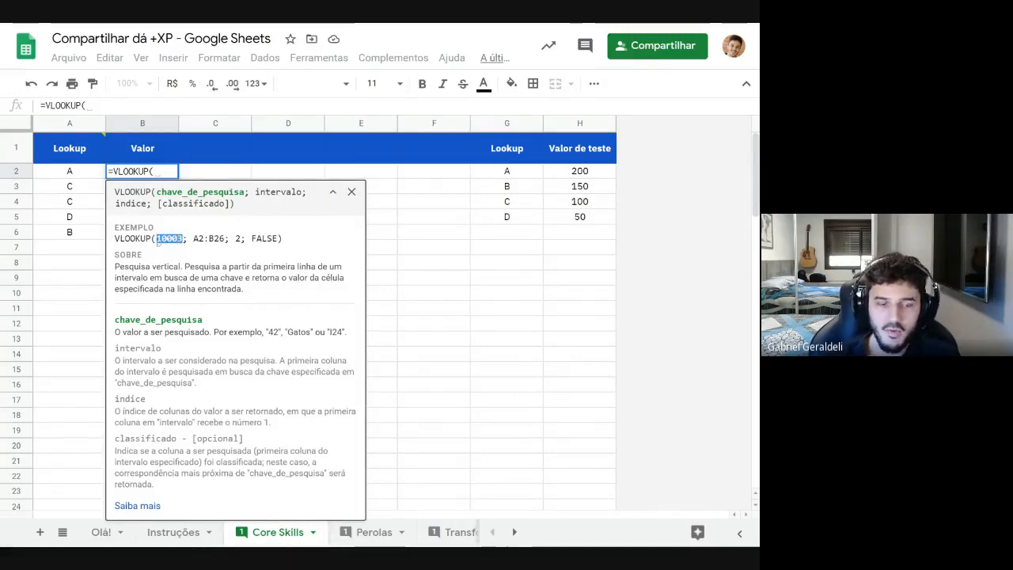
left_click_drag(193, 238, 219, 239)
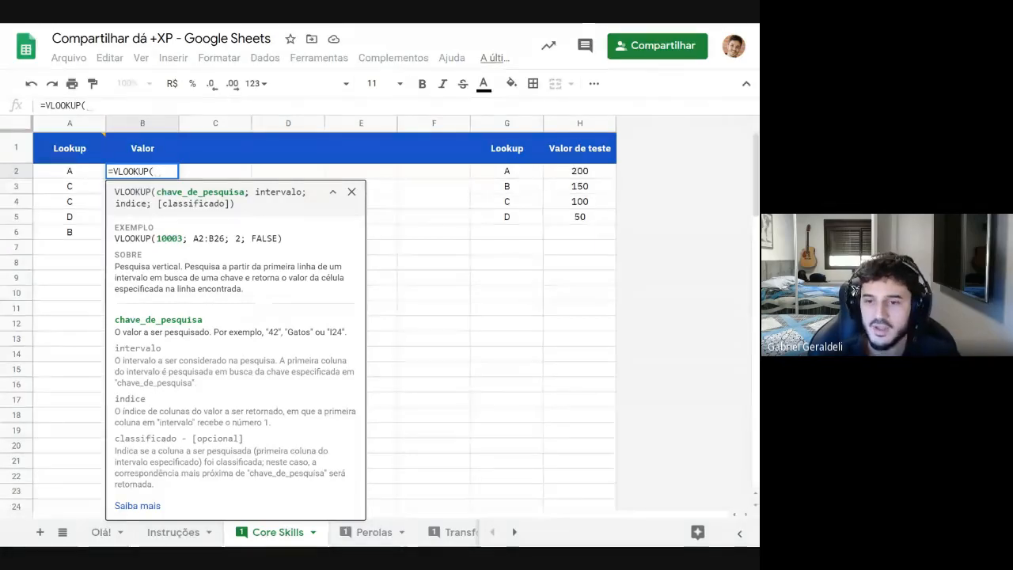
left_click(146, 507)
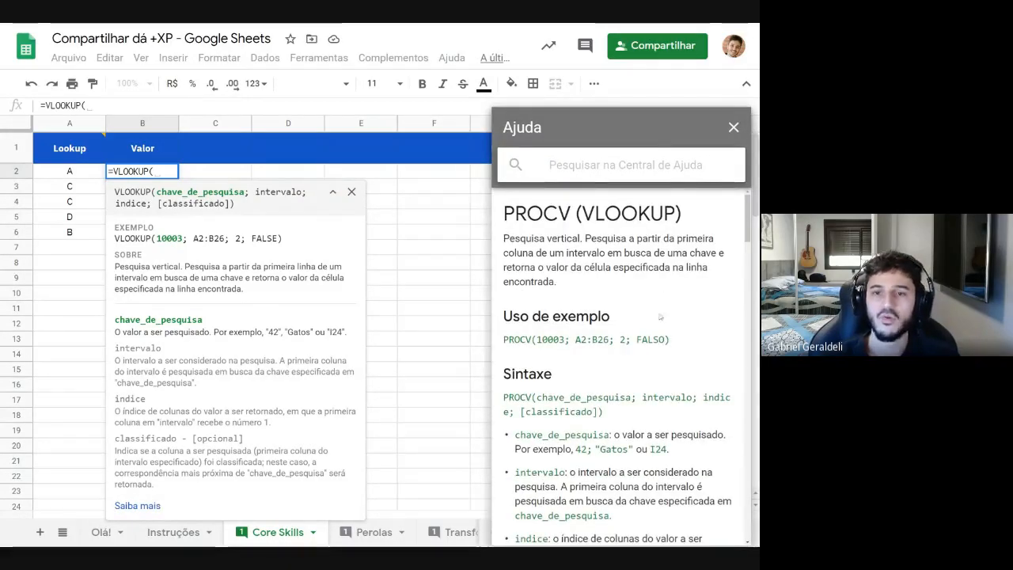
scroll(660, 316, "down", 4)
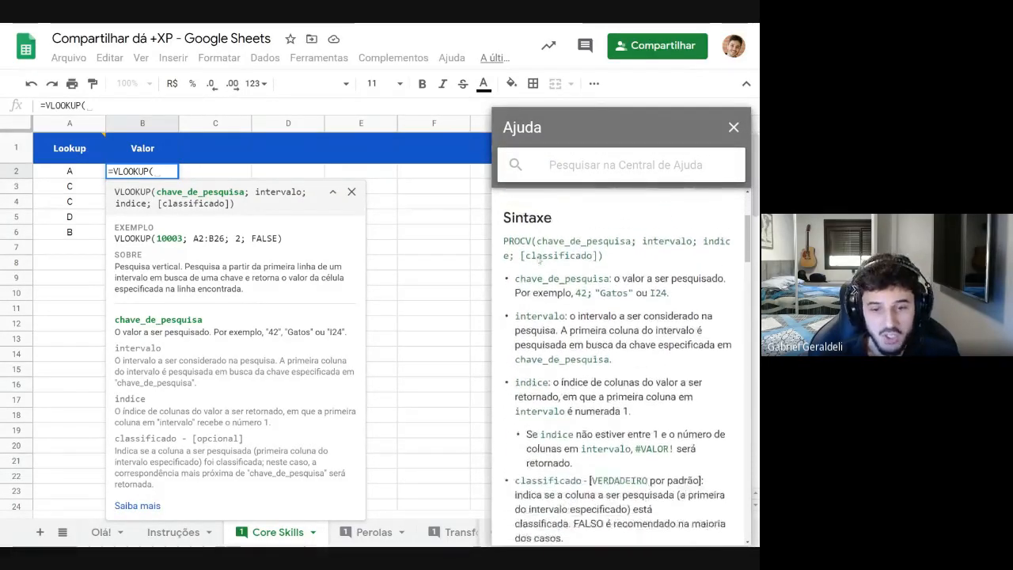
scroll(540, 259, "down", 5)
scroll(589, 265, "down", 10)
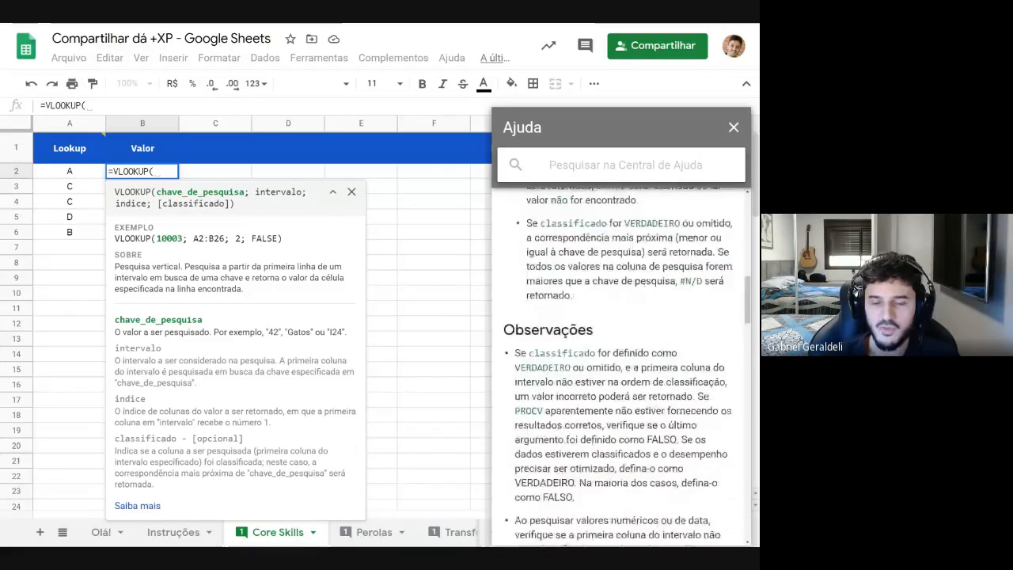
scroll(563, 334, "down", 8)
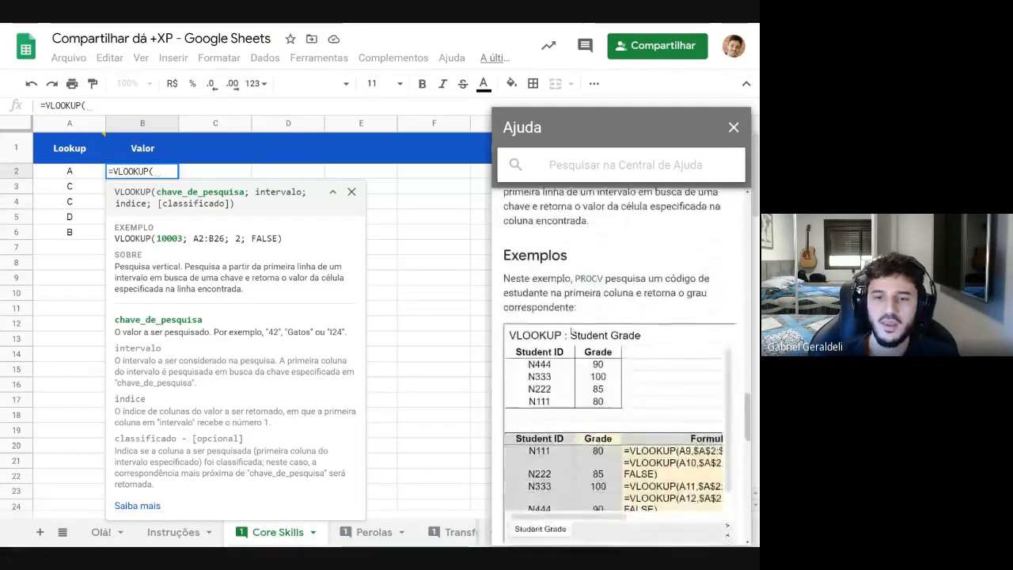
scroll(585, 348, "down", 2)
scroll(584, 349, "up", 1)
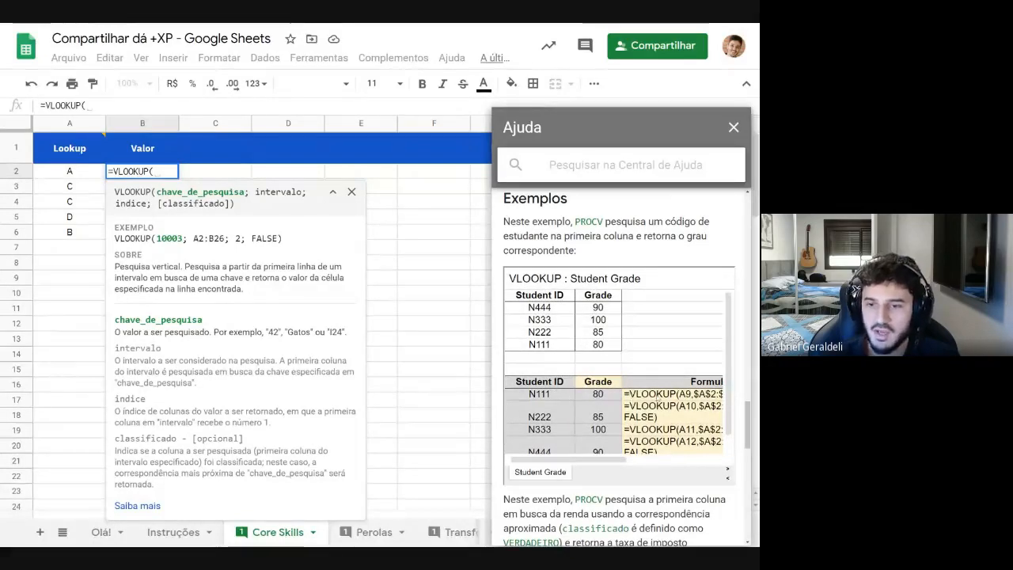
scroll(605, 394, "down", 5)
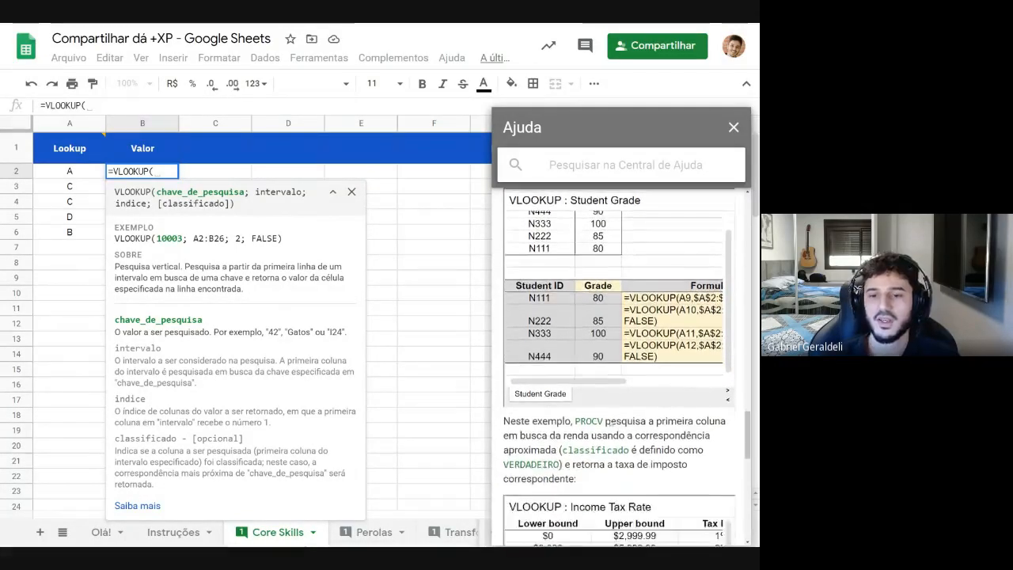
scroll(673, 288, "down", 5)
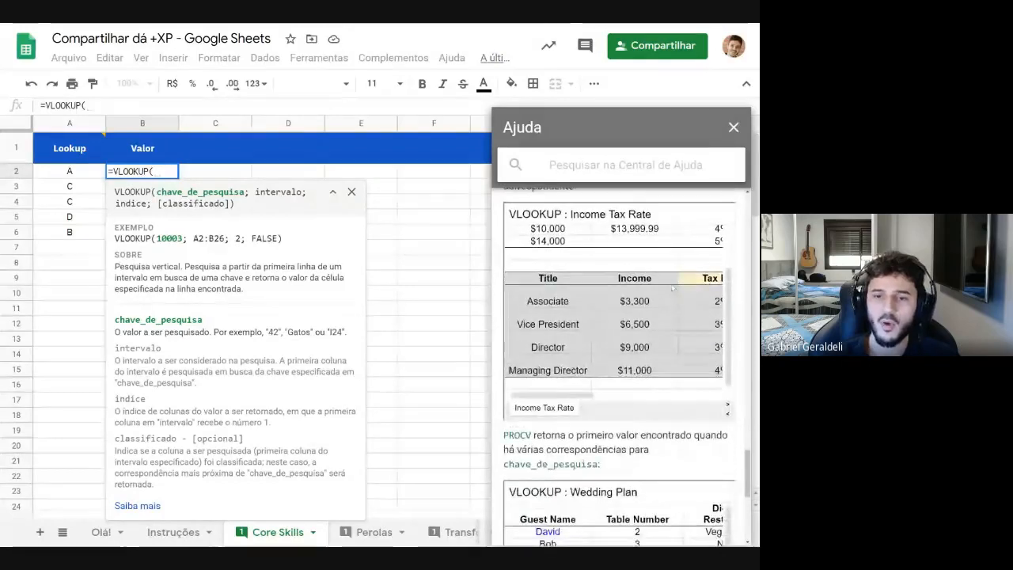
left_click(734, 128)
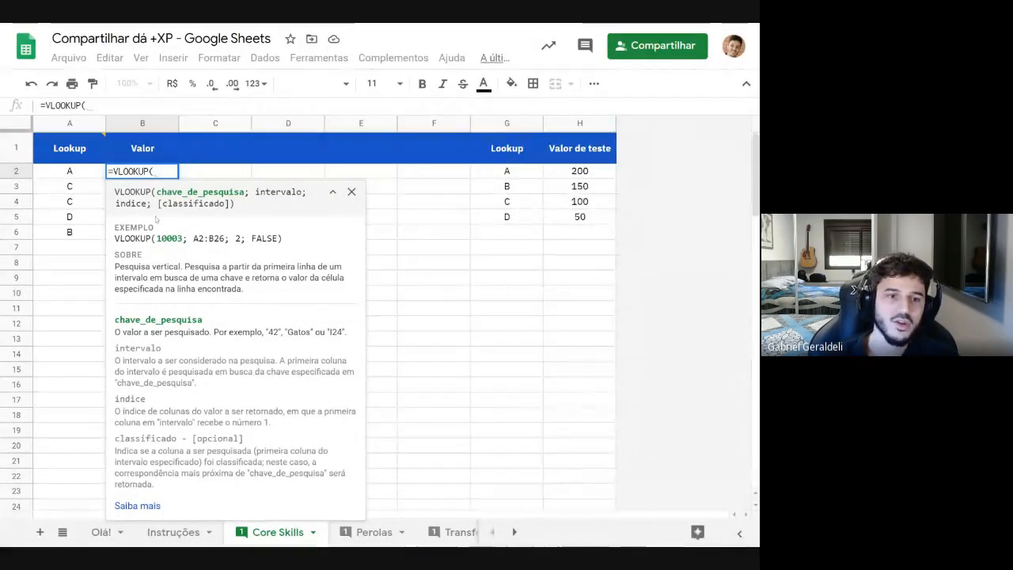
Complete the VLOOKUP formula in B2 with A2 as search key, G2:H5 as range and 2 as column index
left_click(79, 175)
type(";")
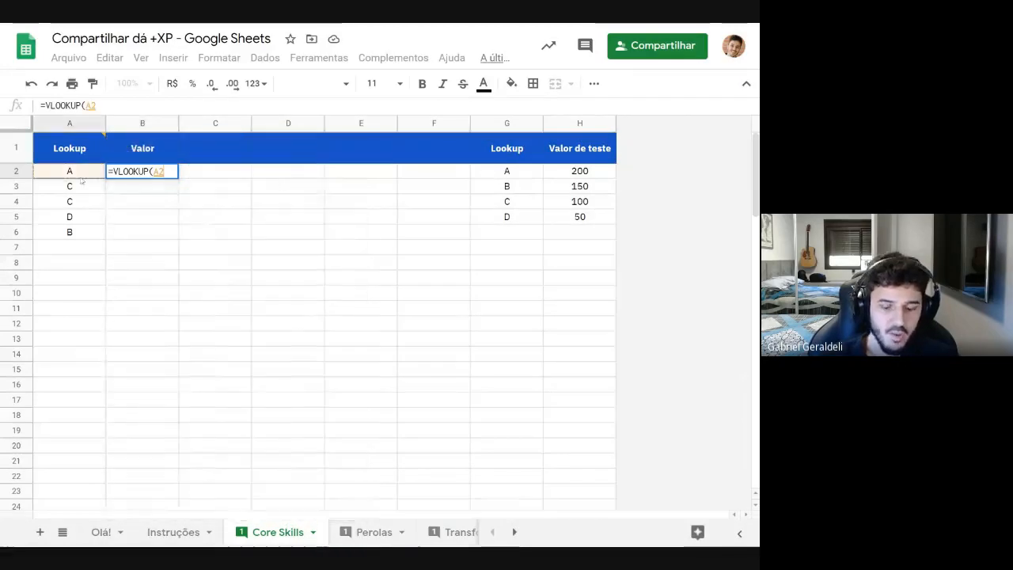
left_click_drag(507, 171, 562, 216)
type(";")
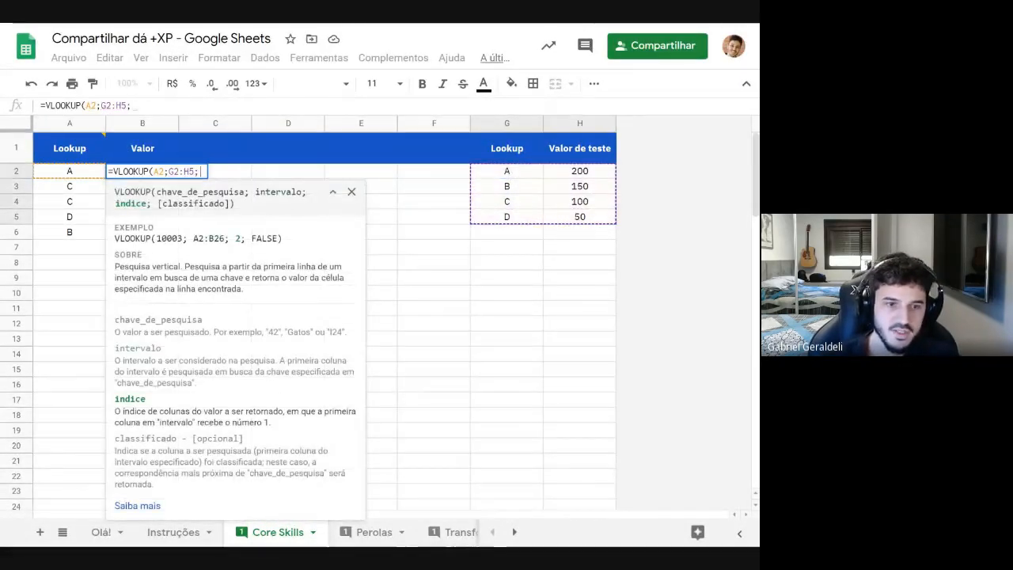
type("2)")
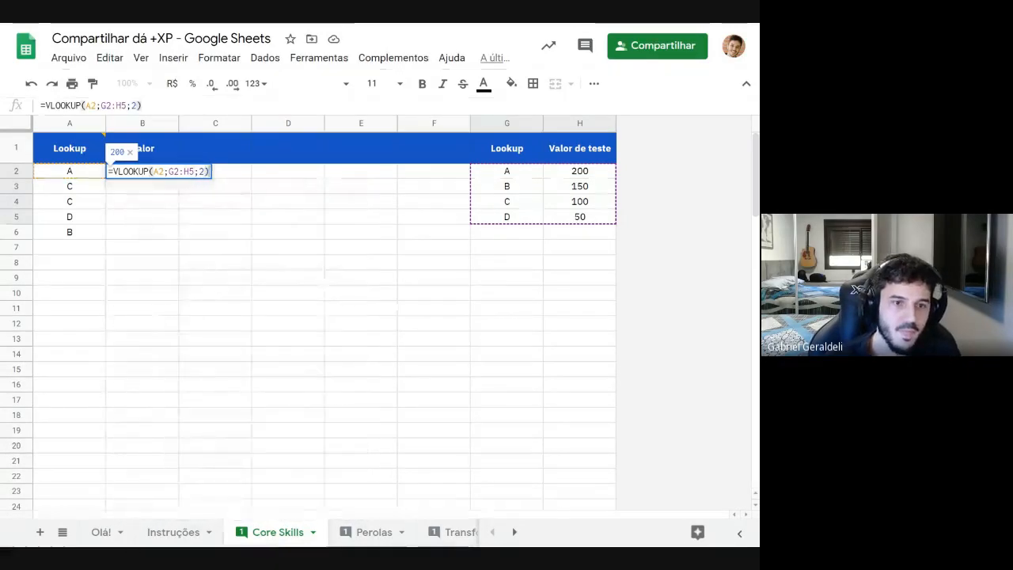
key("Return")
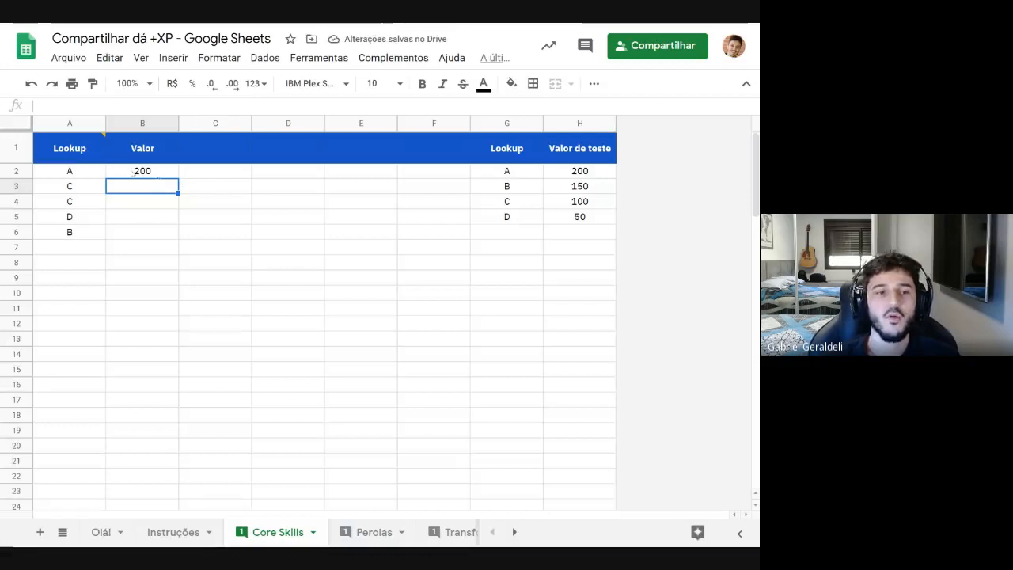
Compare the lookup key in A2 with the test values table, and change the key in A2 to B
left_click(87, 174)
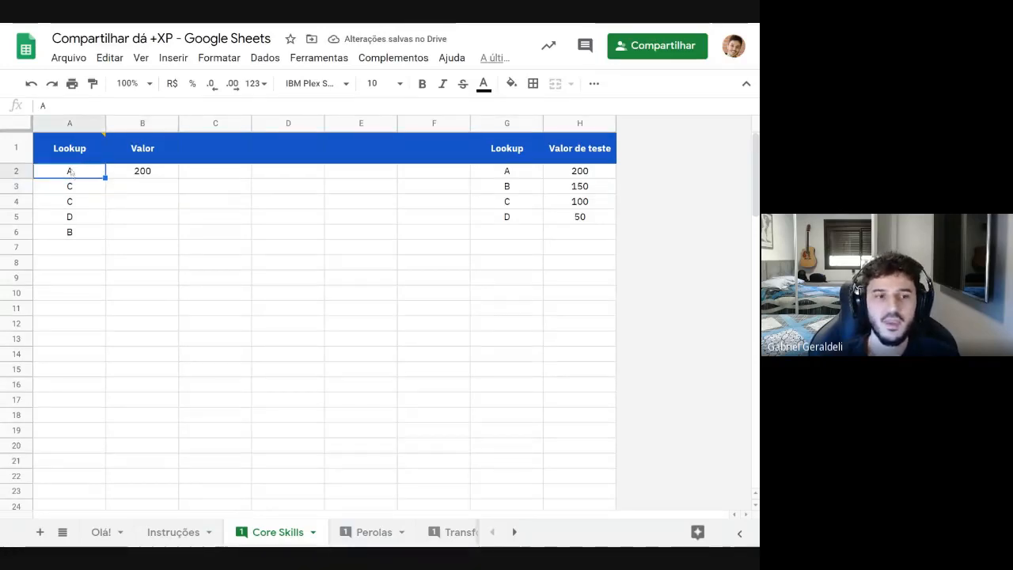
left_click(570, 177)
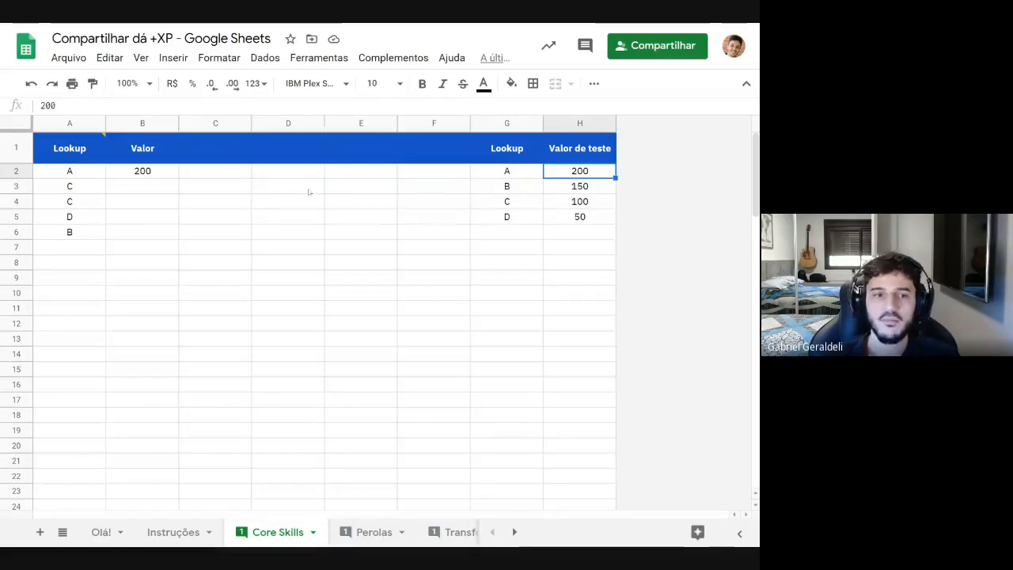
left_click(78, 176)
type("b")
key("BackSpace")
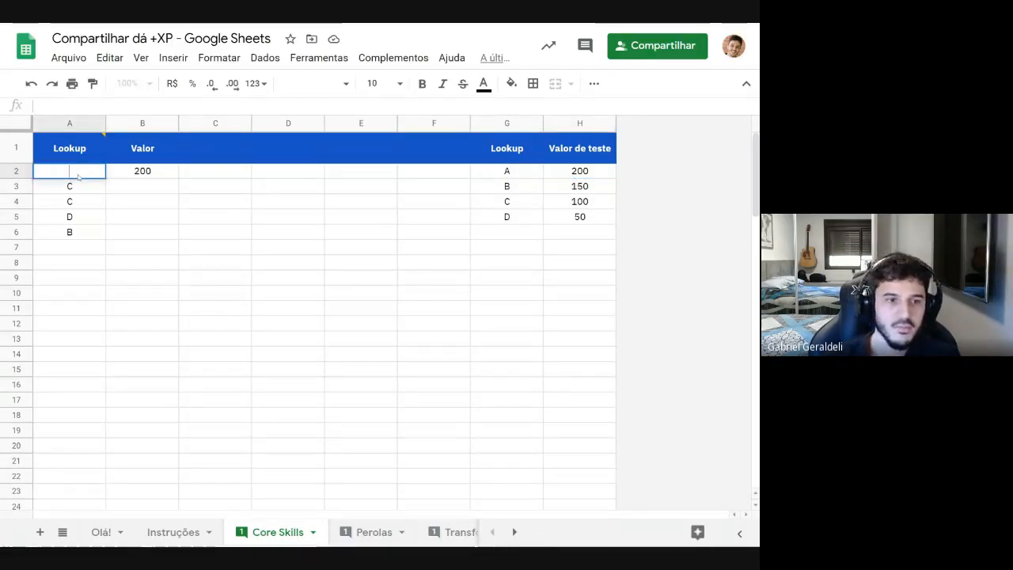
type("b")
key("Return")
key("Up")
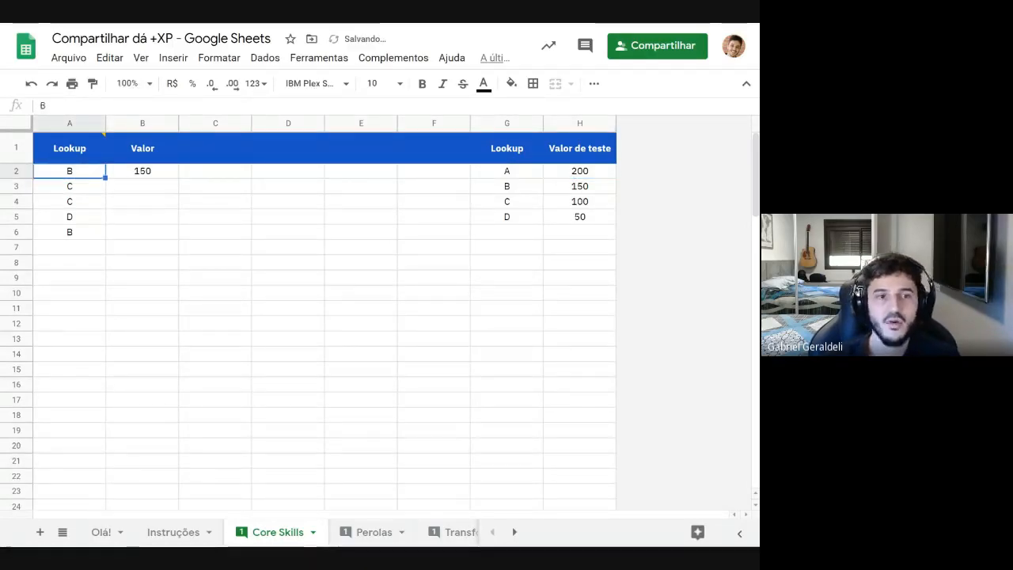
key("Right")
key("Left")
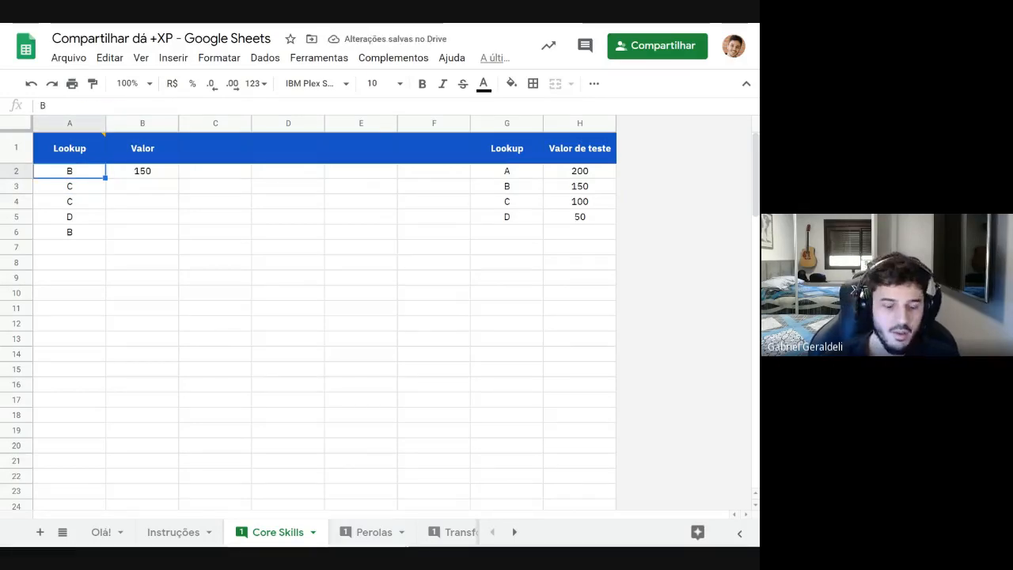
Test the lookup key in A2 with D, and set it to A
type("d")
key("Return")
key("Up")
type("a")
key("Return")
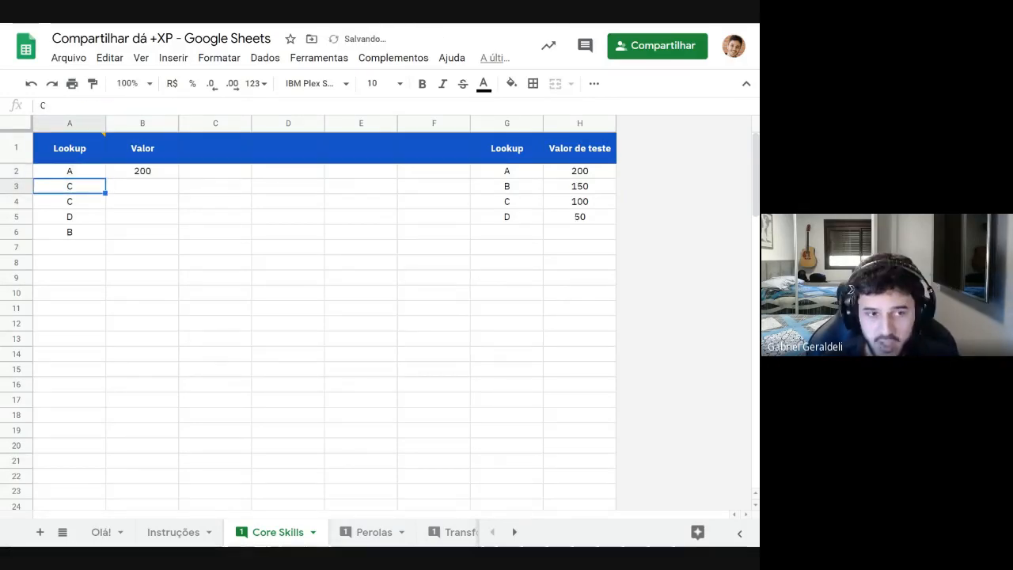
Fill the VLOOKUP formula from B2 down through B6
key("Up")
key("Right")
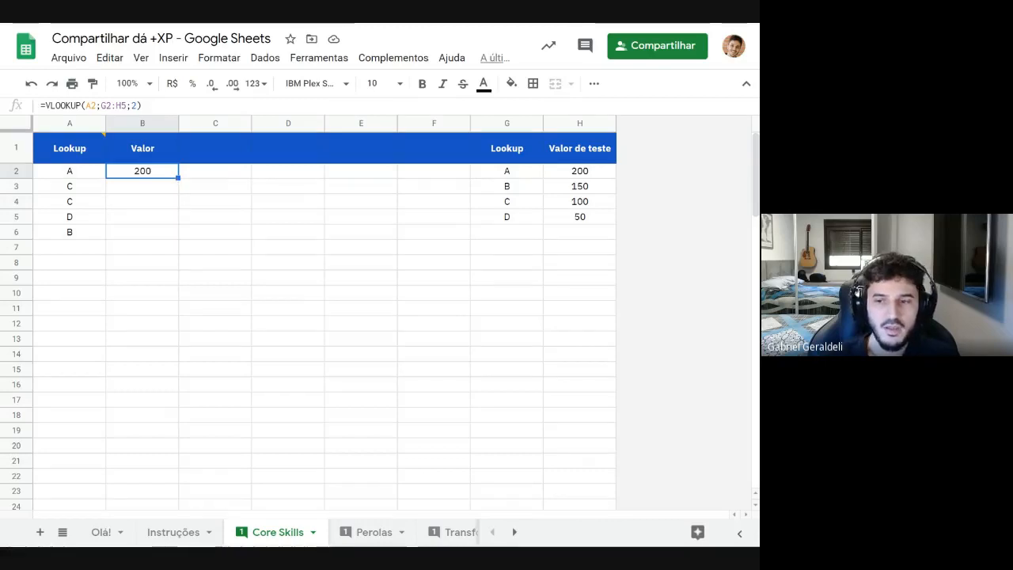
double_click(178, 178)
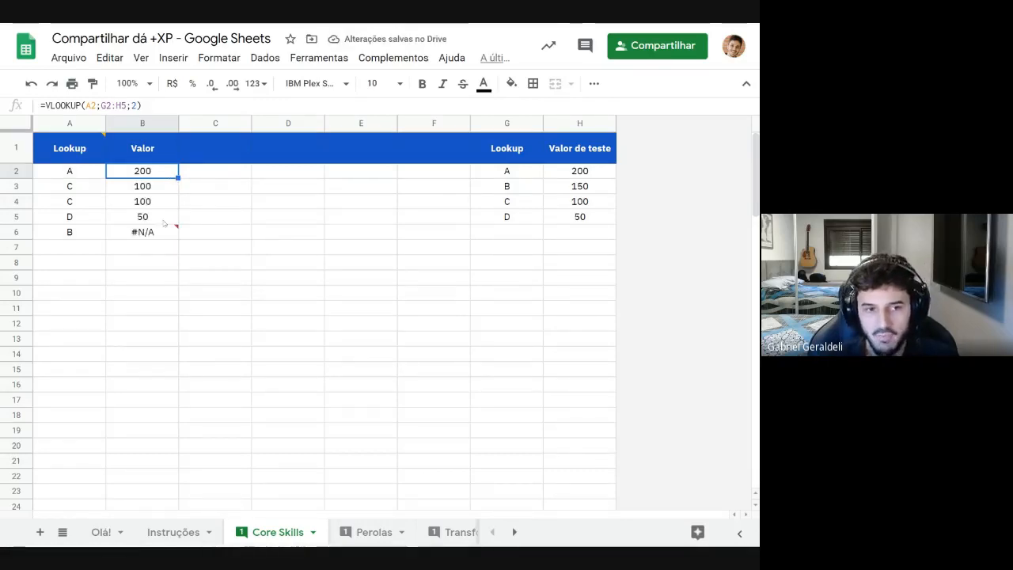
Examine the error details in B6 and its lookup key in A6
mouse_move(164, 232)
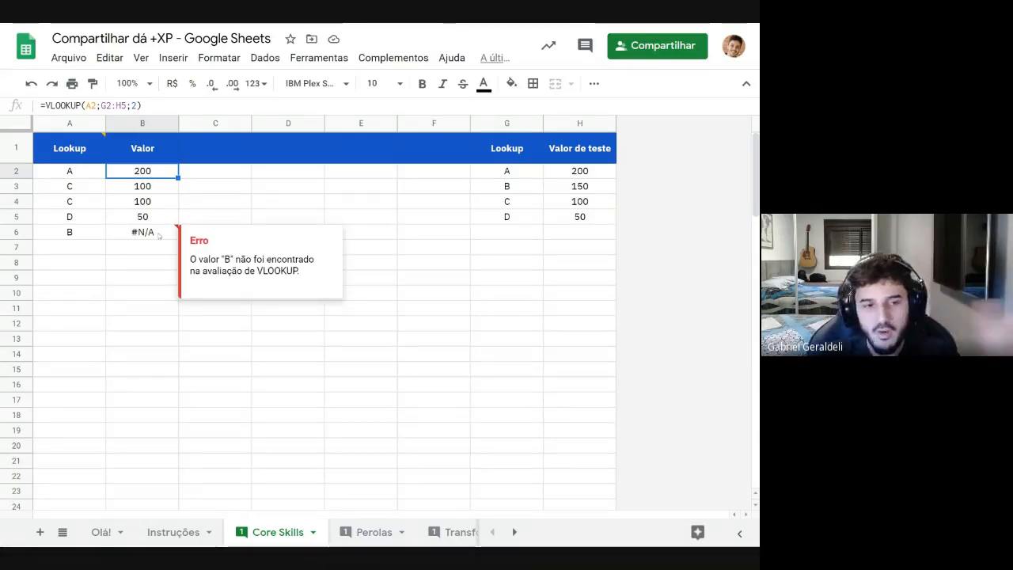
left_click(70, 247)
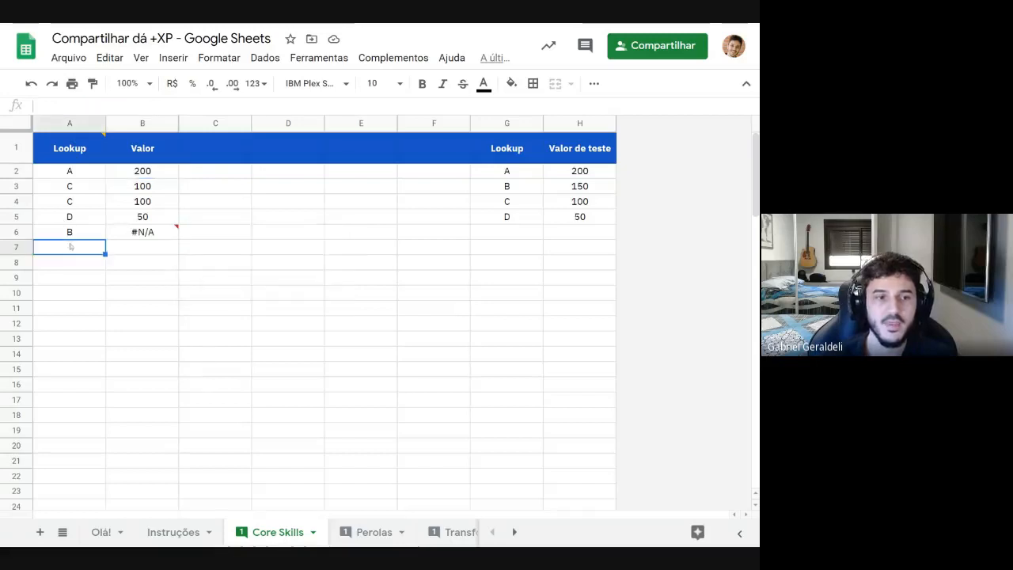
left_click(73, 233)
left_click(216, 279)
mouse_move(162, 237)
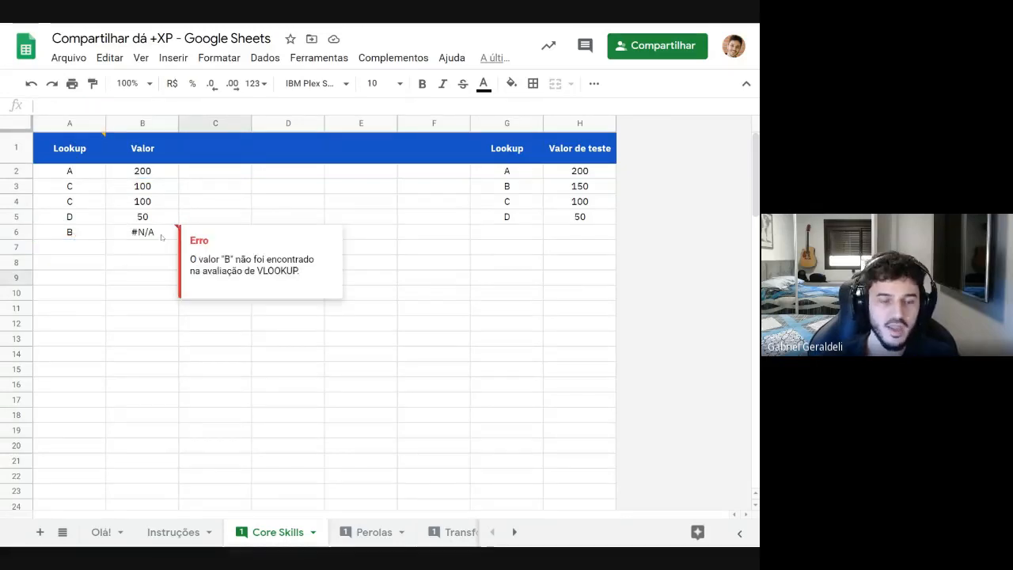
Compare the VLOOKUP formulas in B2 and B3 to see how the lookup range shifts between rows
left_click(155, 176)
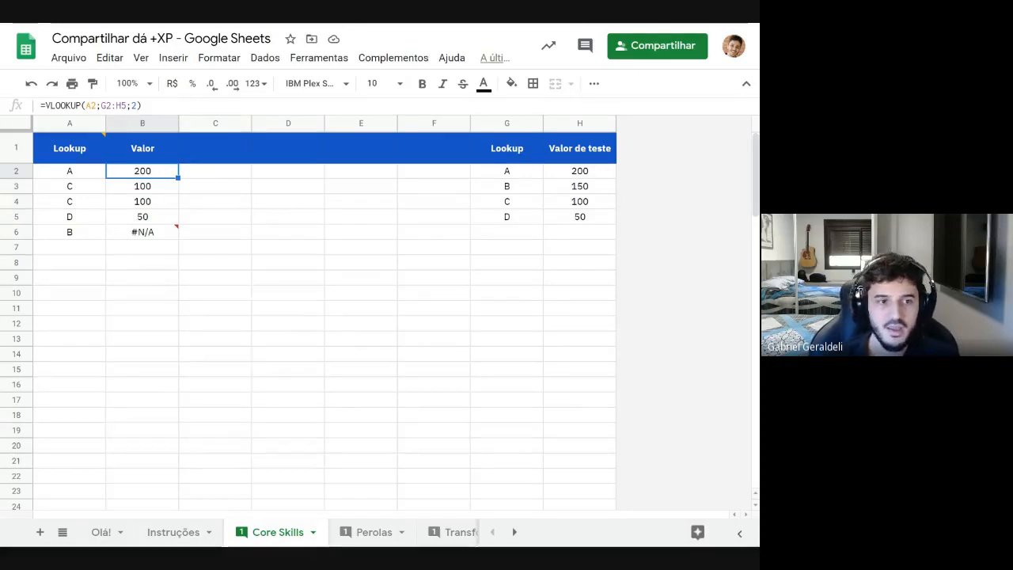
left_click(111, 111)
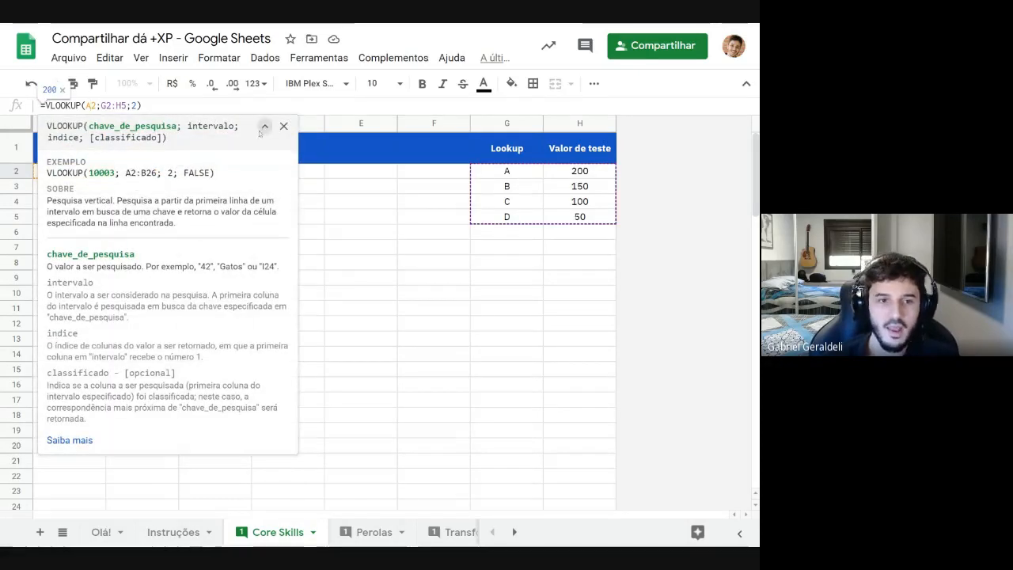
left_click(265, 127)
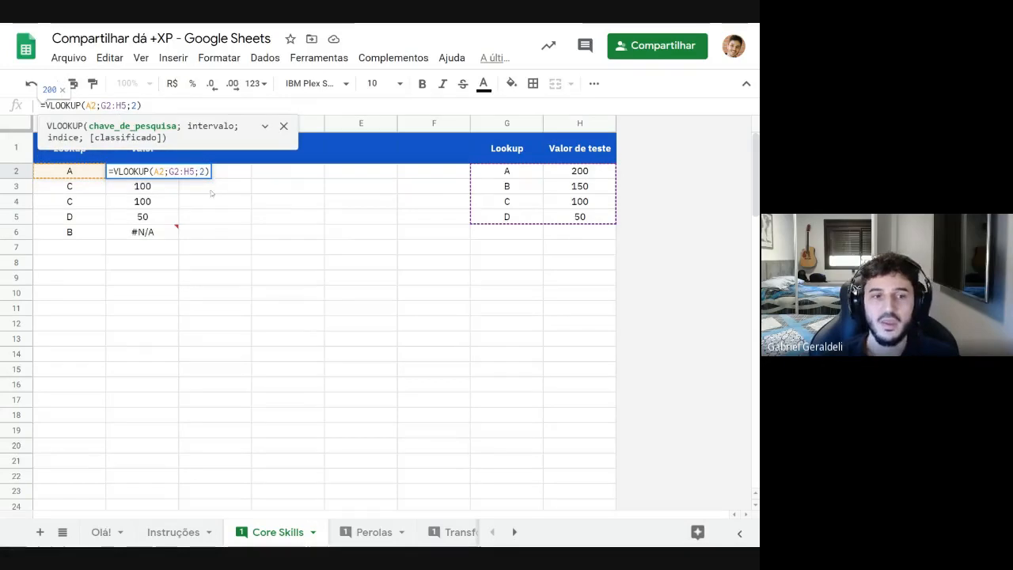
left_click(212, 190)
left_click(160, 176)
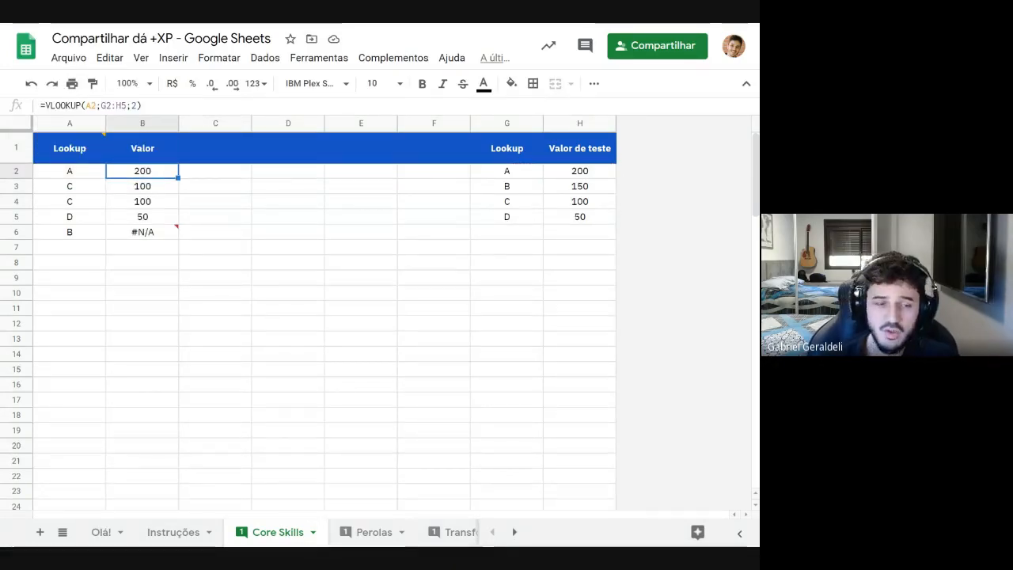
left_click(166, 188)
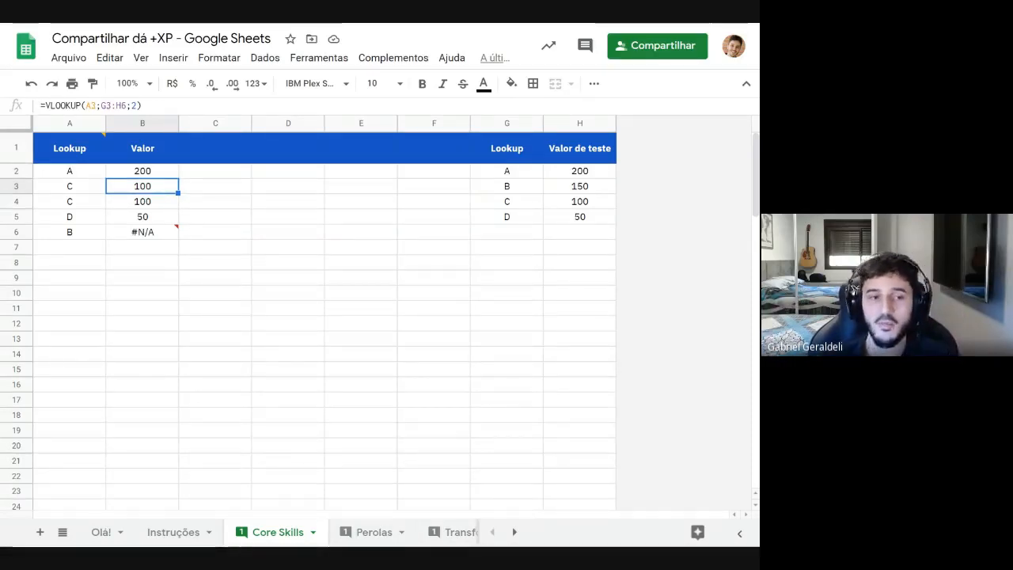
double_click(156, 171)
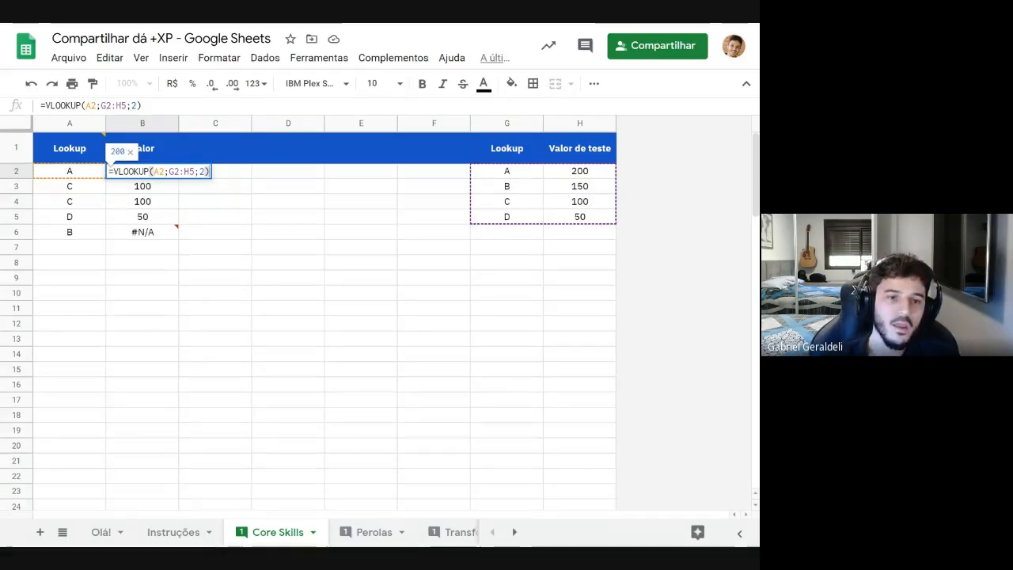
left_click(148, 188)
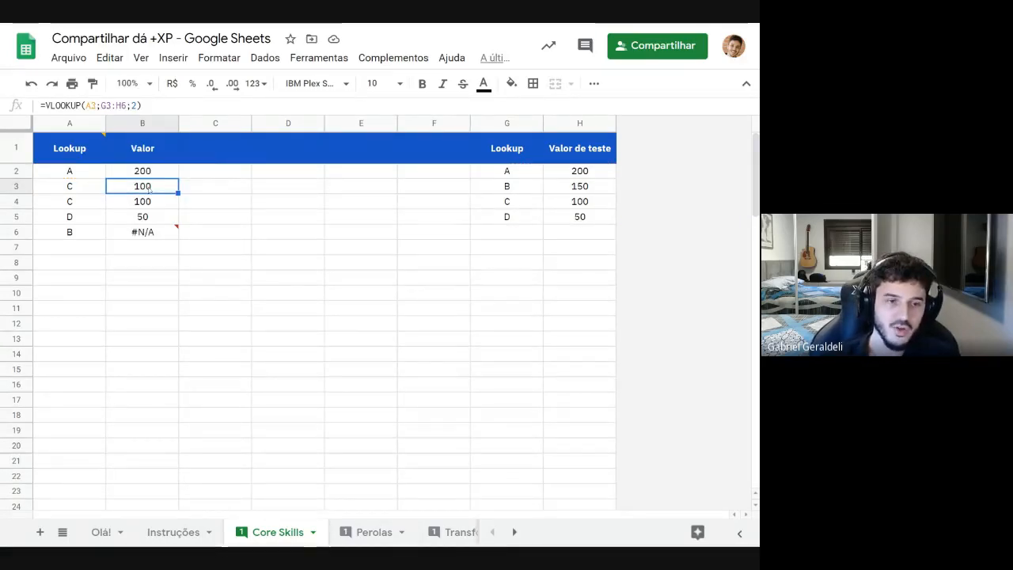
double_click(151, 187)
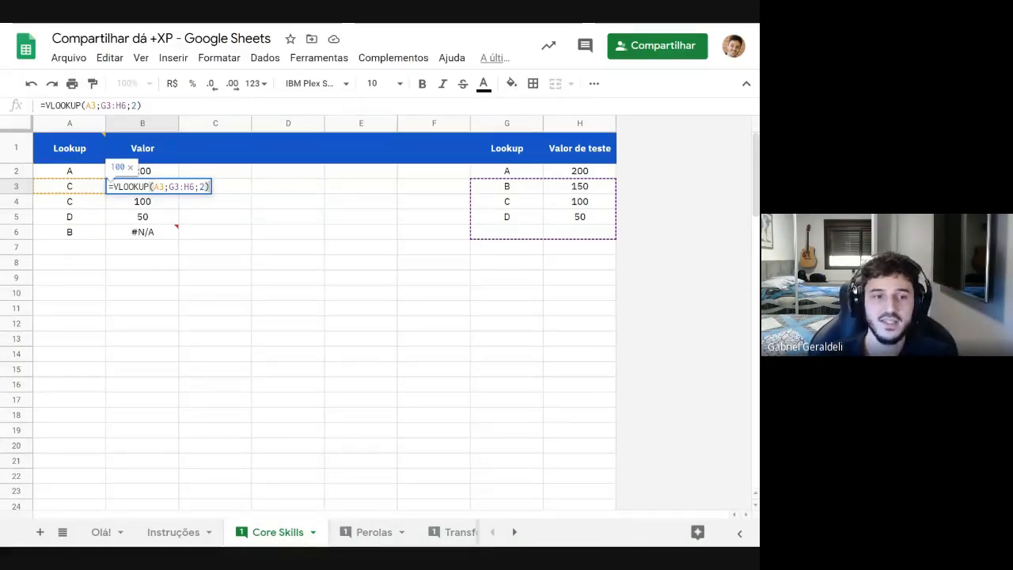
Cycle through the reference types for the lookup range in B2's VLOOKUP, and commit it as the absolute range $G$2:$H$5
left_click(157, 175)
left_click(106, 105)
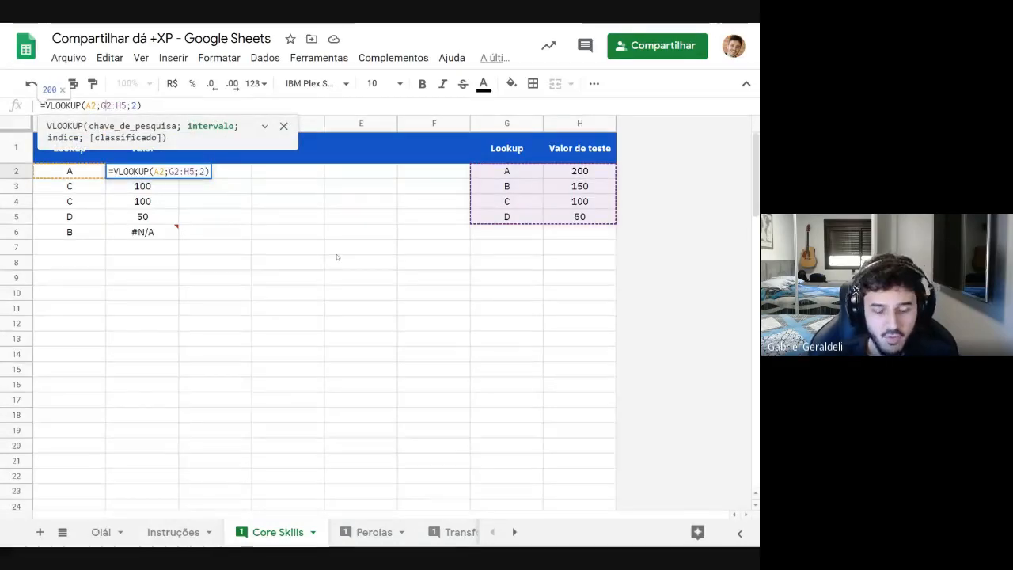
key("F4")
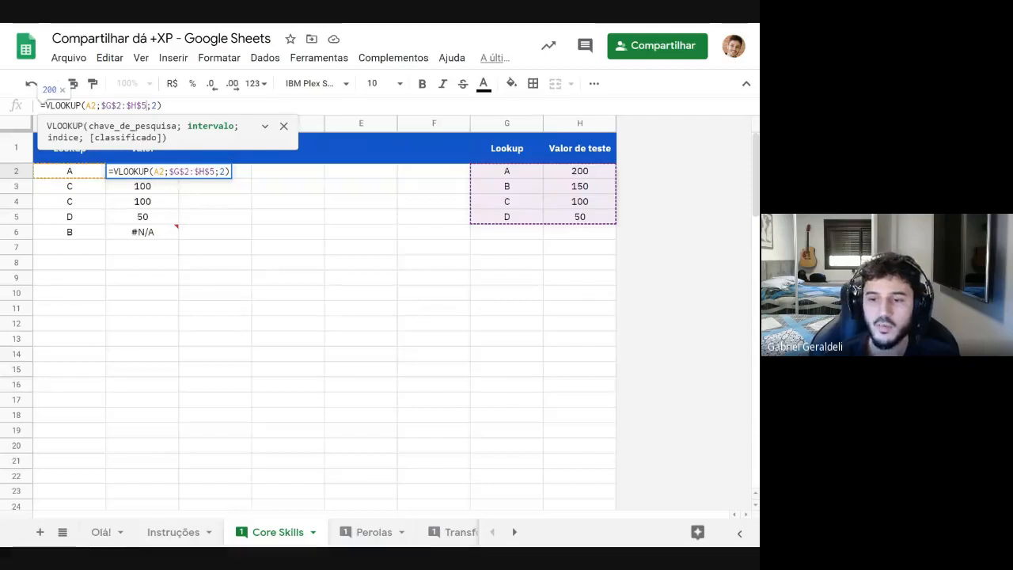
key("F4")
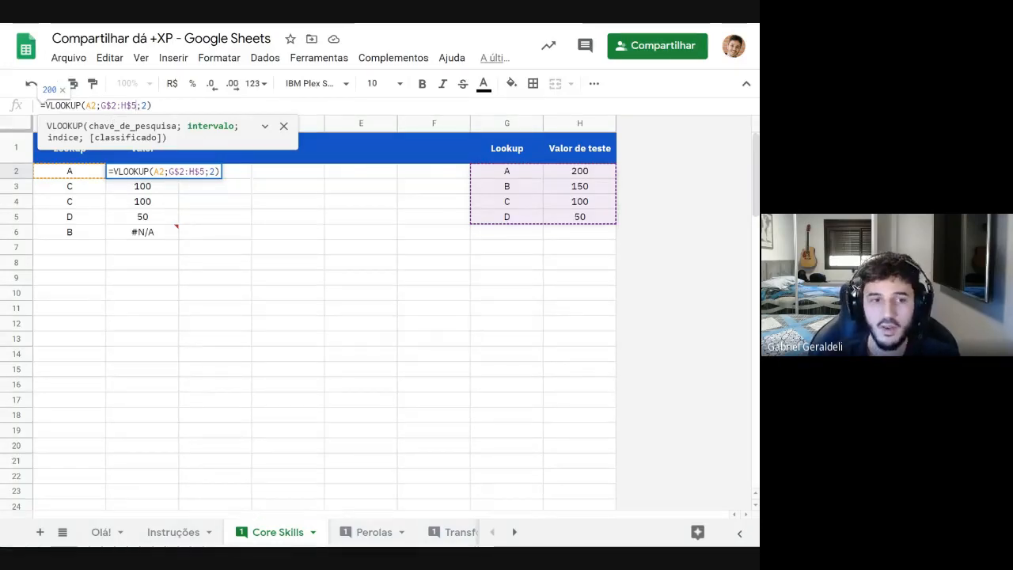
key("F4")
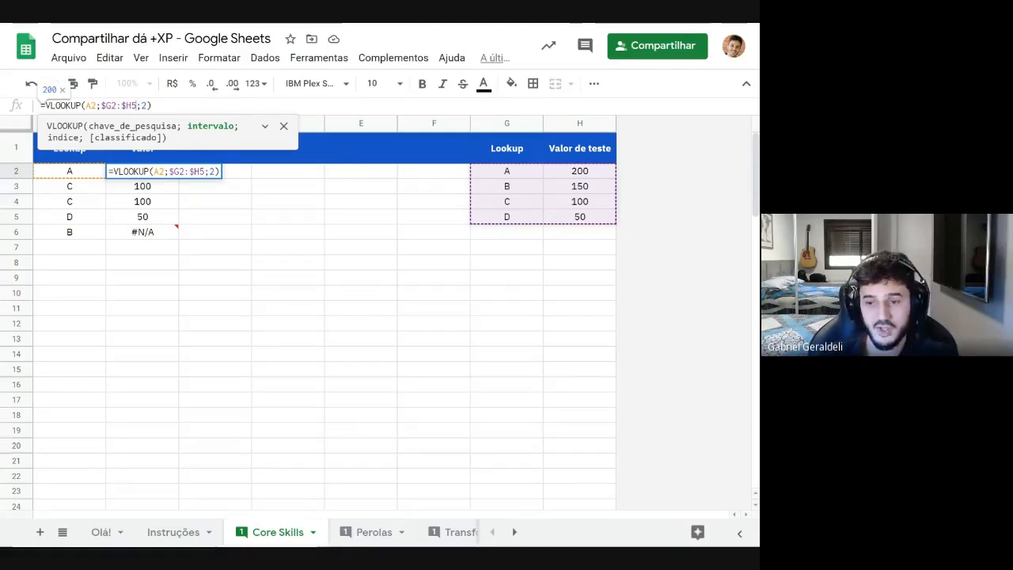
key("F4")
key("F4")
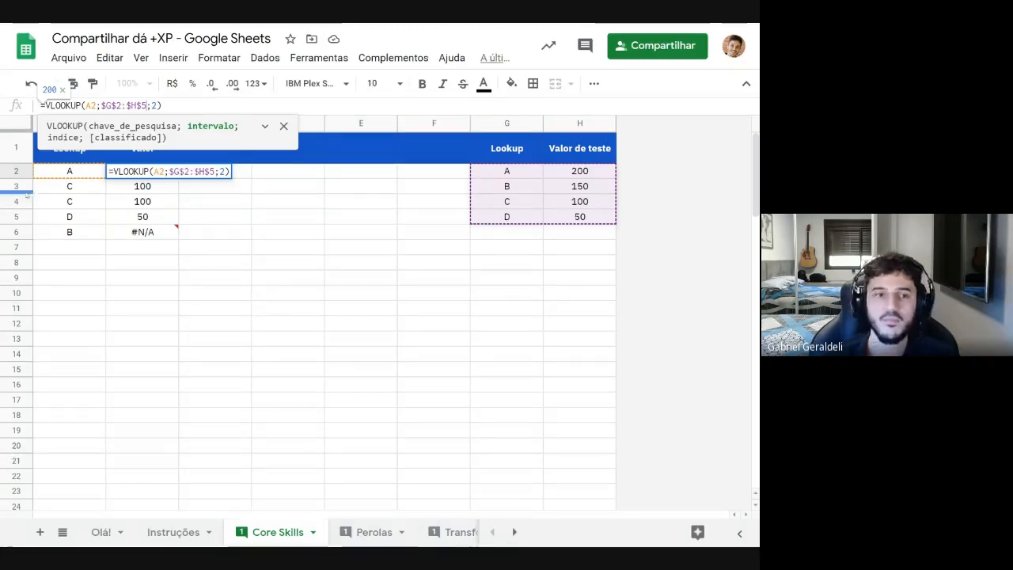
key("ctrl+a")
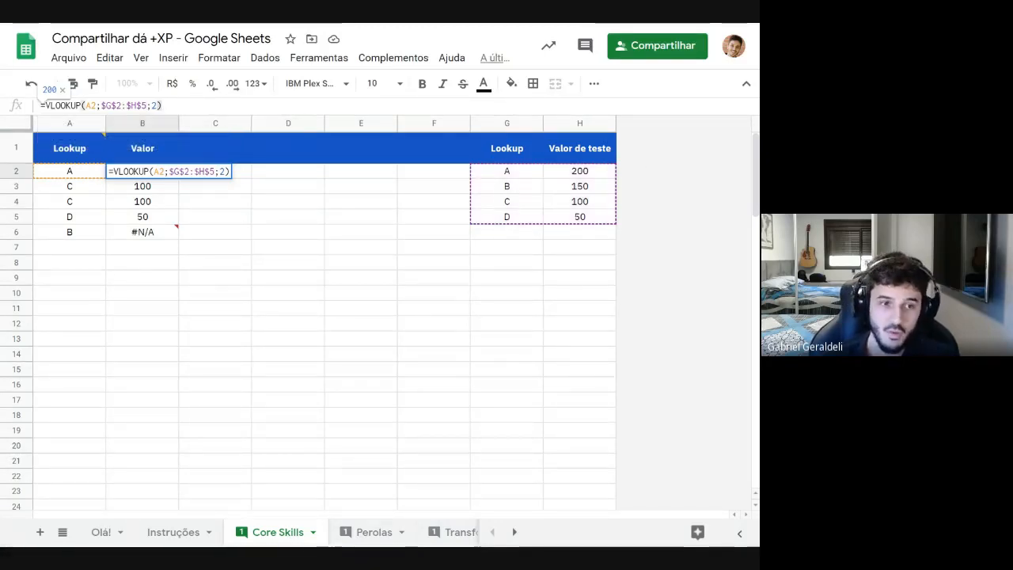
key("Return")
Fill the absolute-range VLOOKUP from B2 down through B6 and inspect the references in B6's formula
left_click(172, 176)
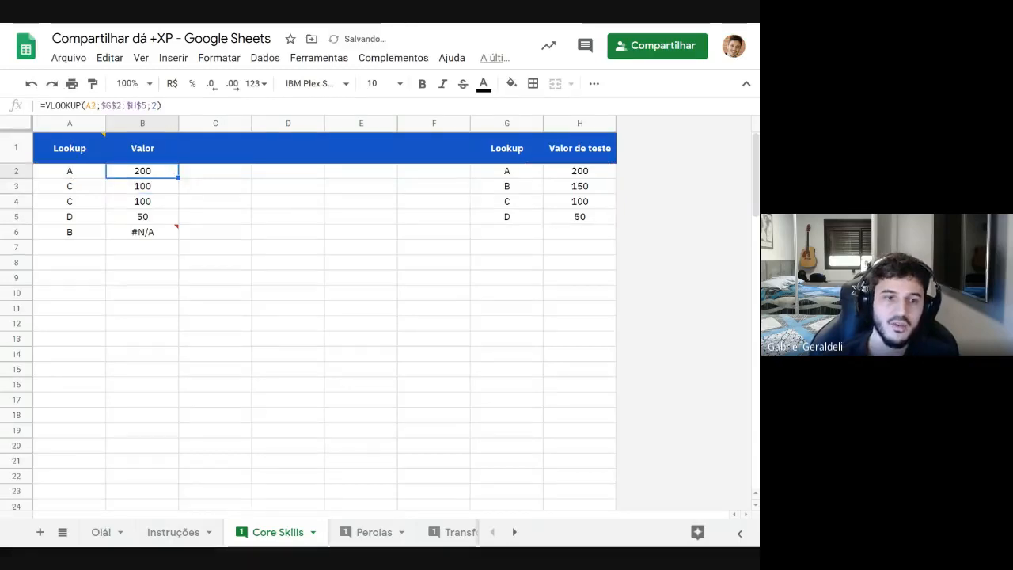
left_click_drag(178, 177, 162, 234)
left_click(143, 234)
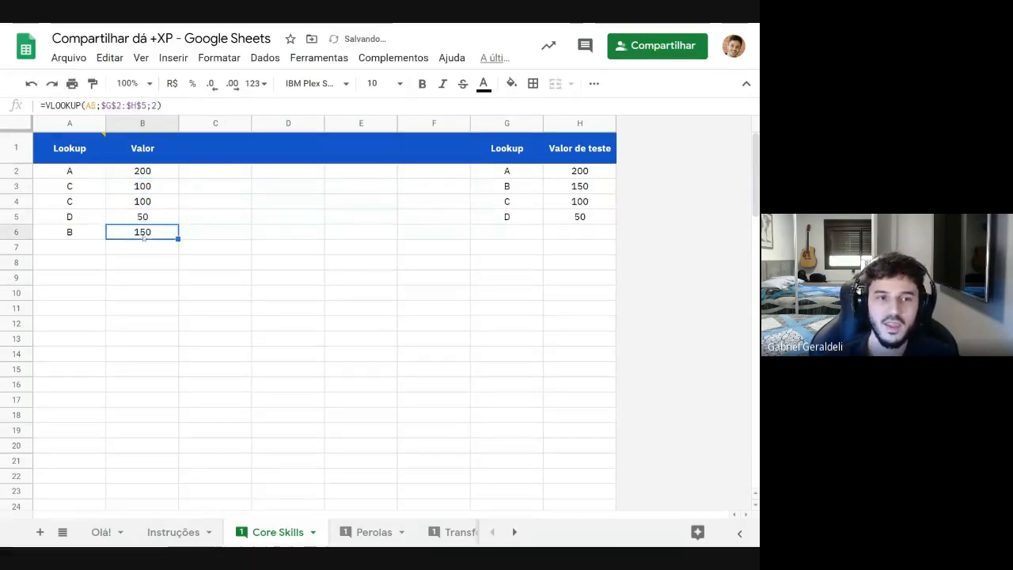
double_click(144, 235)
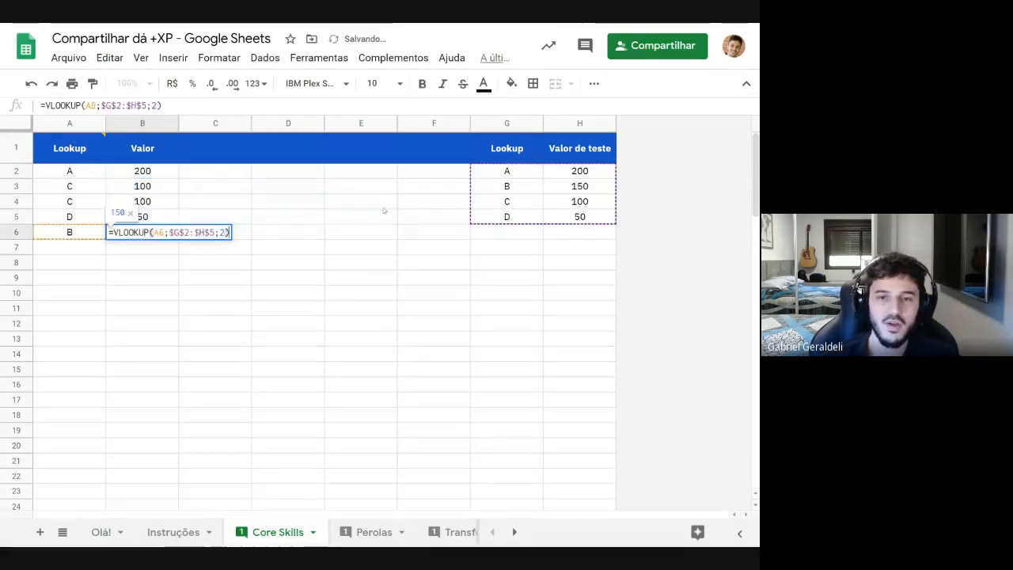
left_click(159, 233)
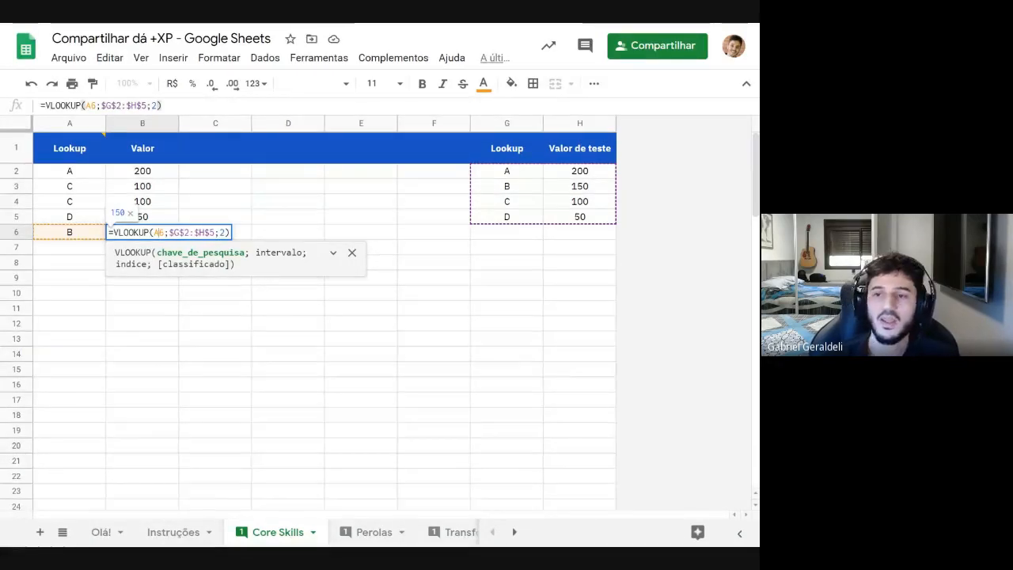
key("Escape")
Check the note on the Lookup header, and start a named range for the test values in G2:H5
mouse_move(94, 157)
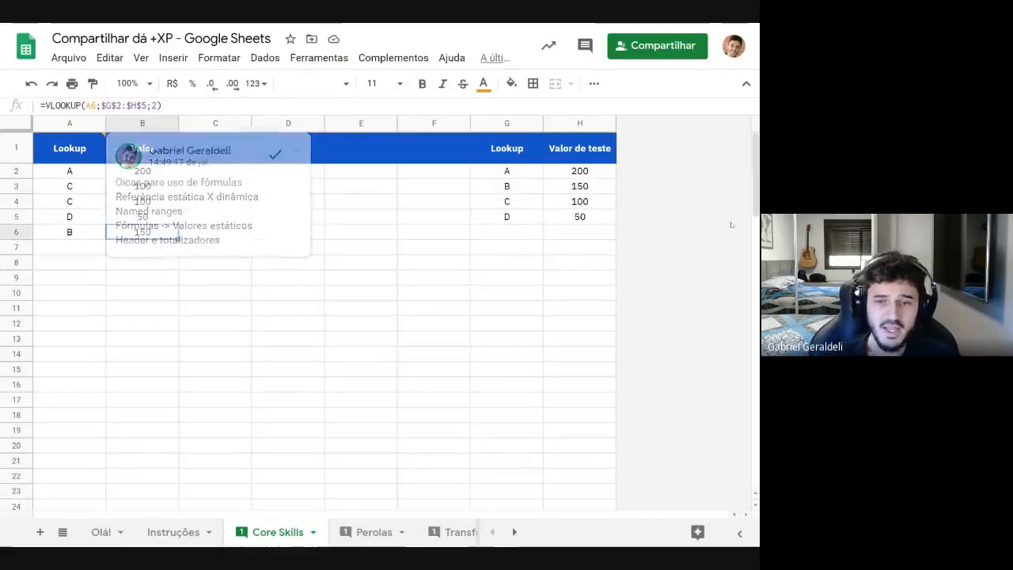
left_click_drag(516, 173, 588, 224)
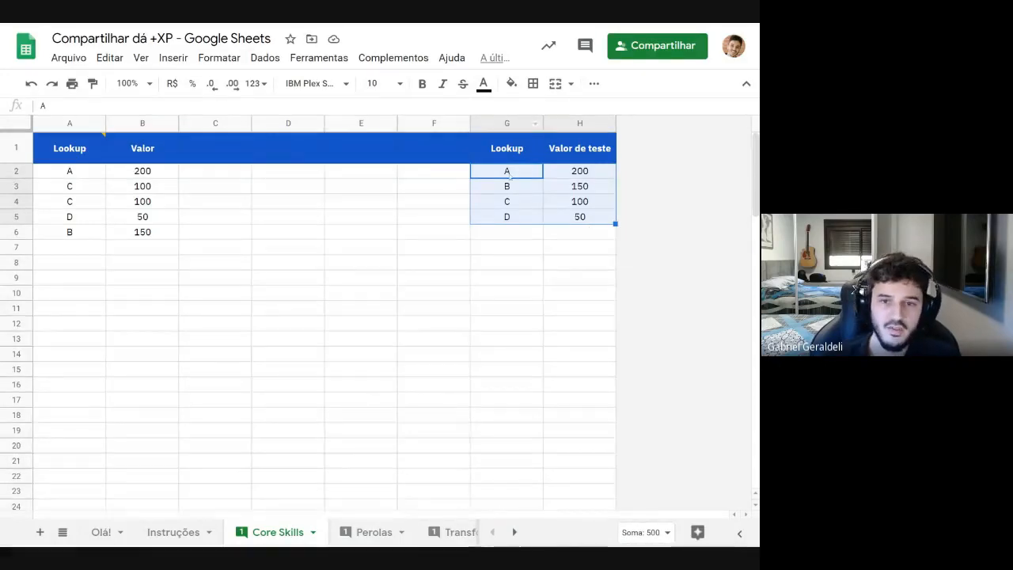
left_click(265, 58)
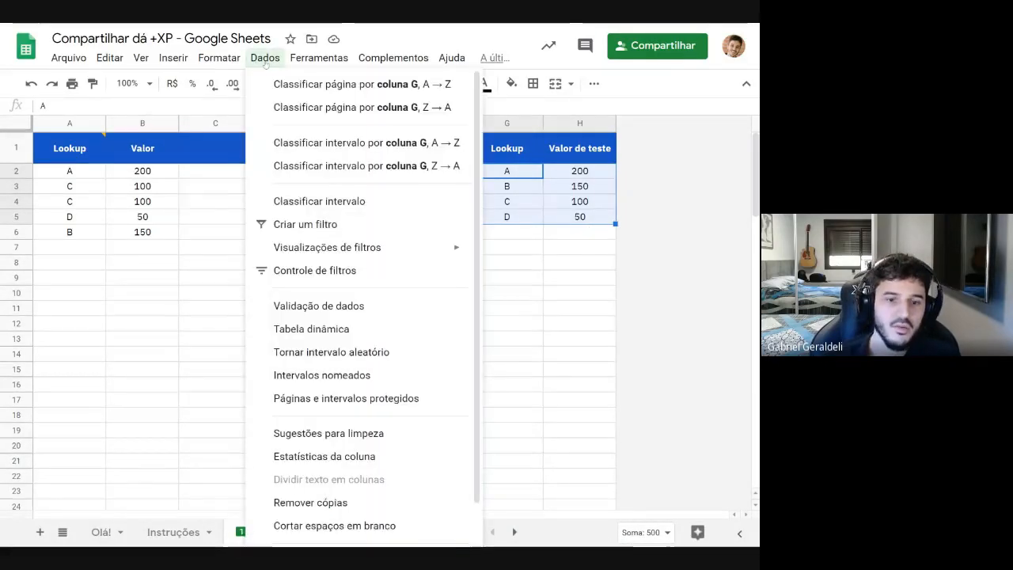
left_click(322, 375)
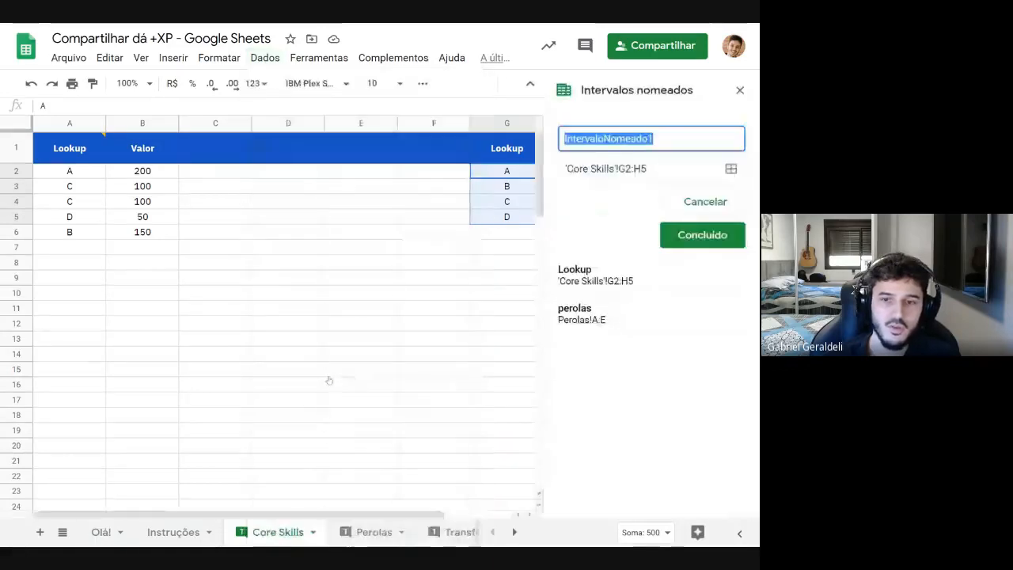
Examine the sheet and cell parts of the reference 'Core Skills'!G2:H5, and discard the new named range
left_click_drag(649, 169, 589, 168)
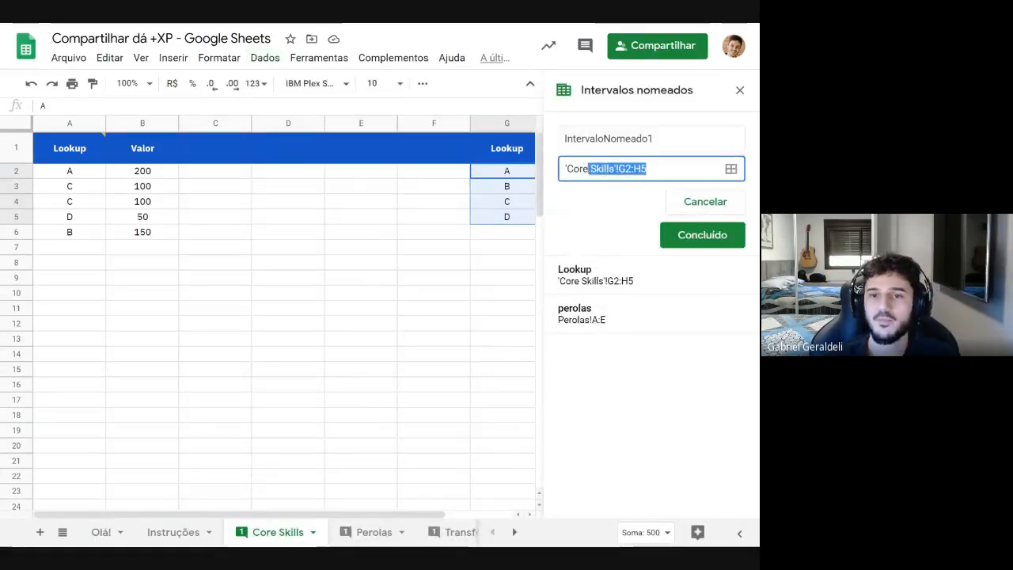
left_click(663, 168)
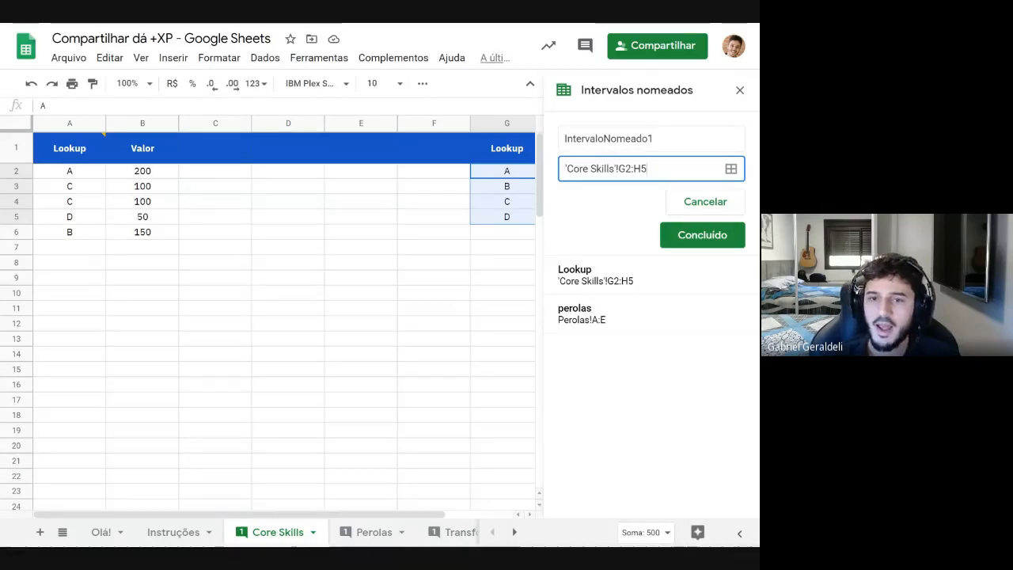
left_click_drag(566, 169, 649, 169)
left_click(566, 169)
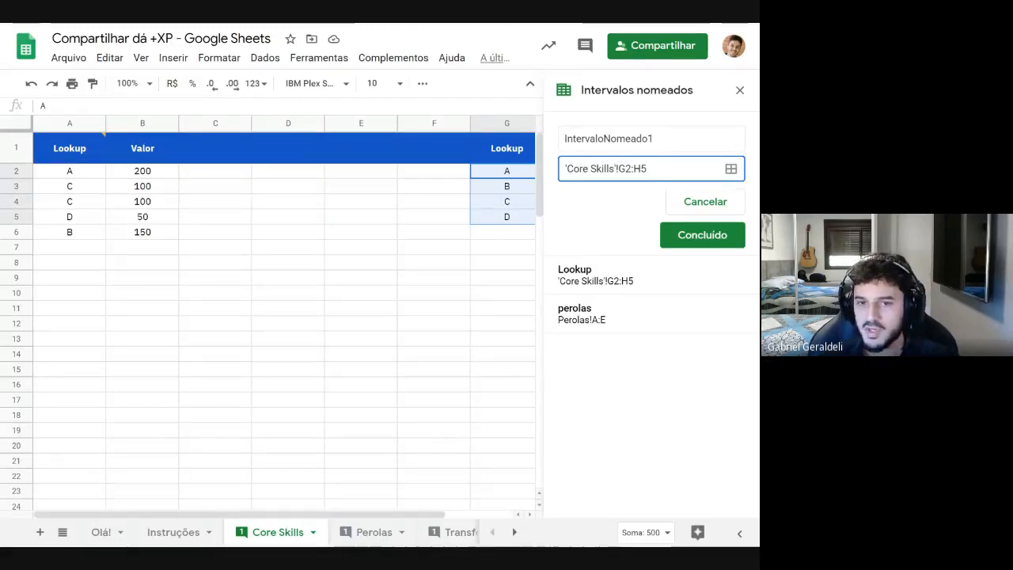
left_click_drag(619, 168, 565, 169)
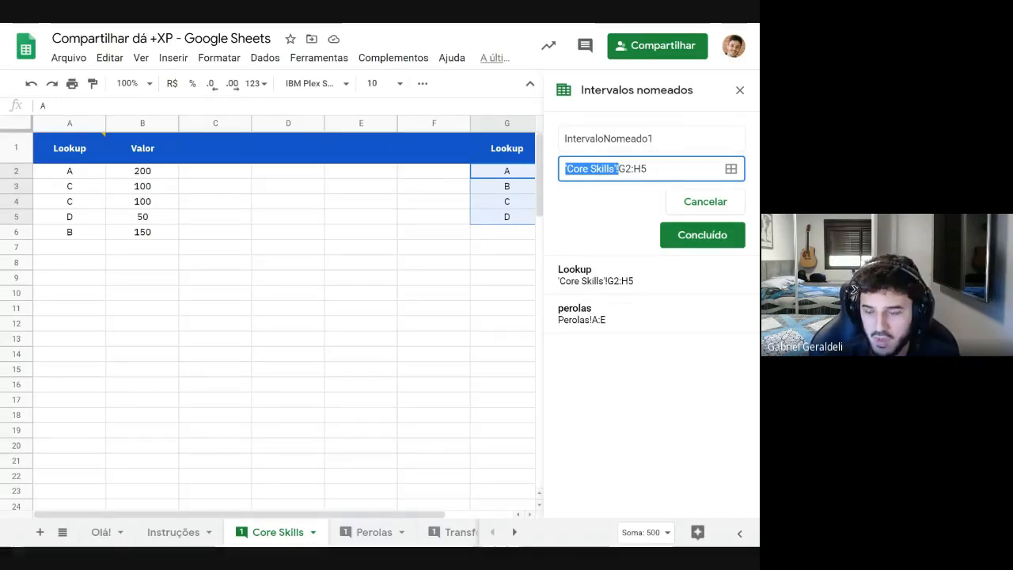
left_click(598, 169)
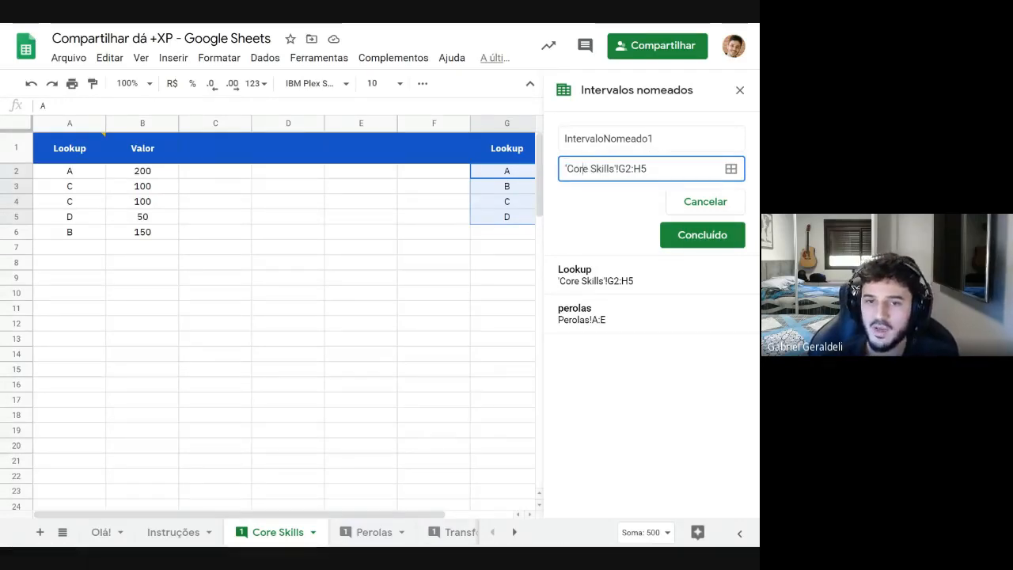
left_click_drag(573, 168, 614, 168)
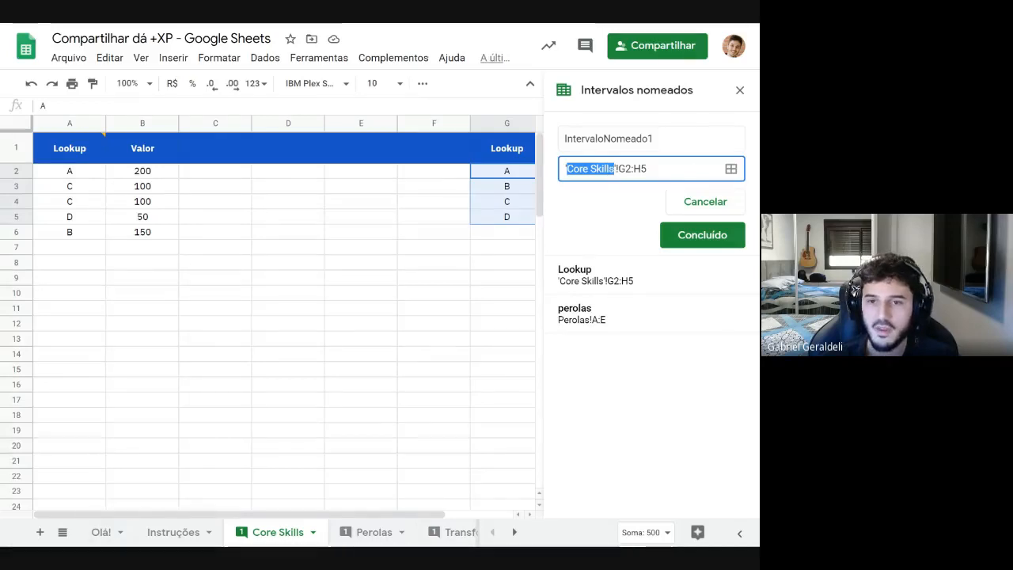
key("Escape")
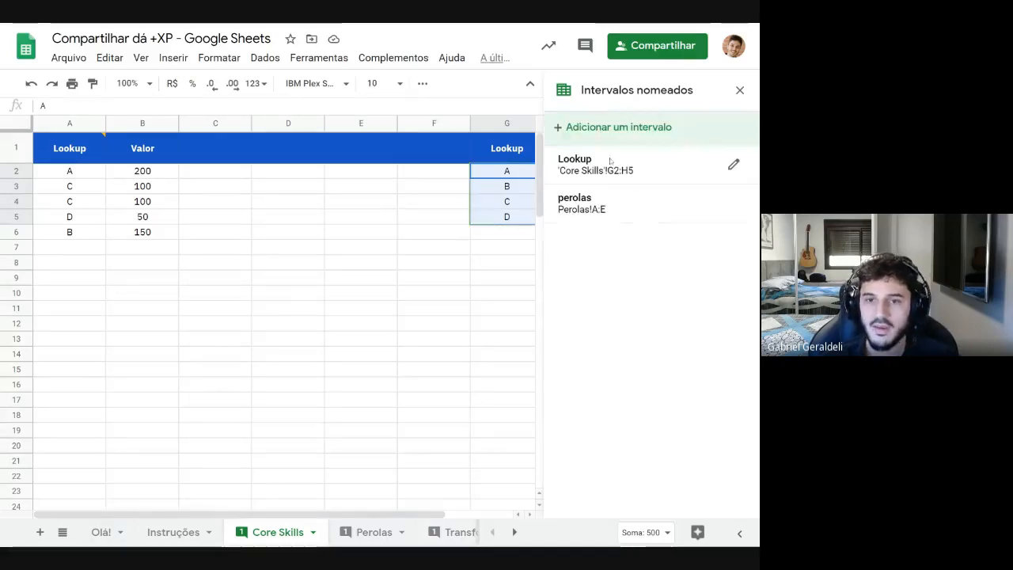
Review the name and the 'Core Skills'!G2:H5 reference of the named range Lookup, save it, and close the named ranges list
left_click(734, 165)
left_click(649, 203)
left_click_drag(647, 203, 632, 204)
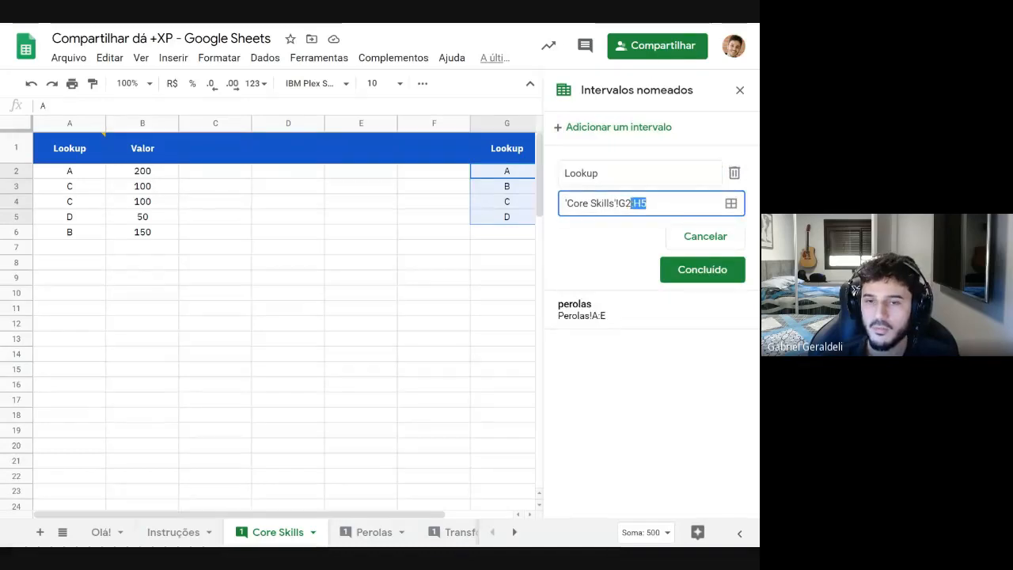
left_click(618, 174)
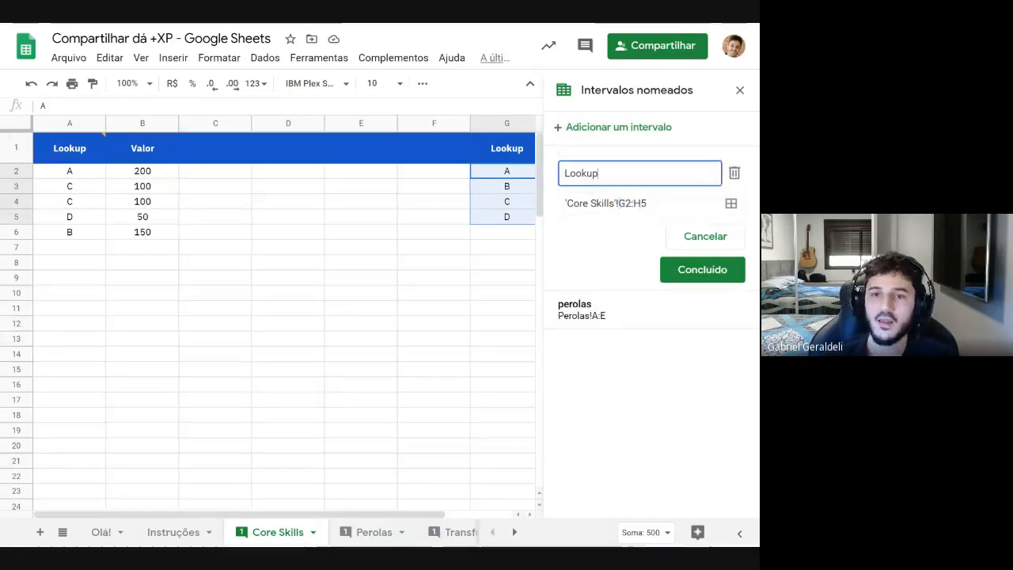
double_click(617, 173)
left_click(618, 174)
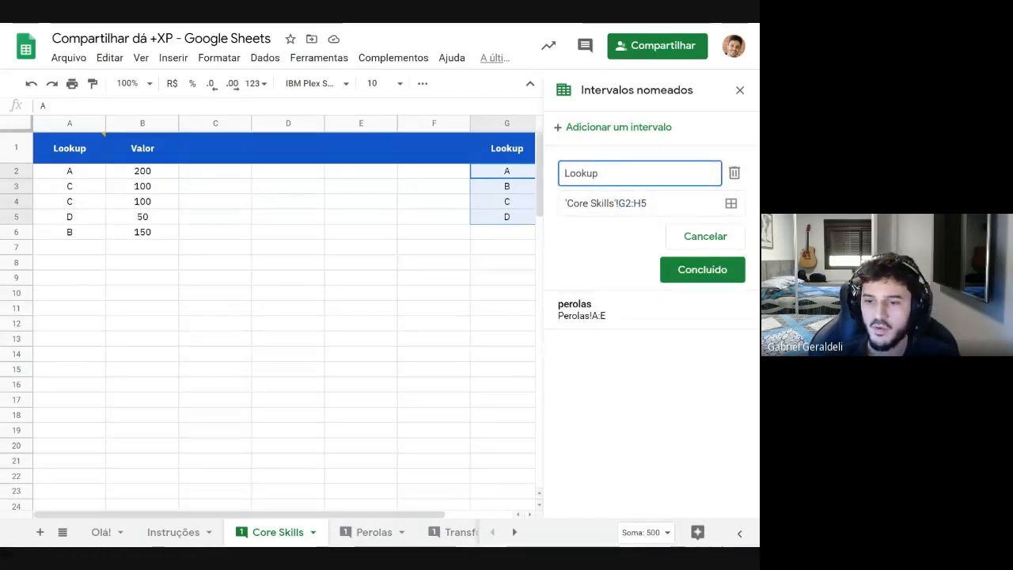
left_click(701, 273)
left_click(294, 248)
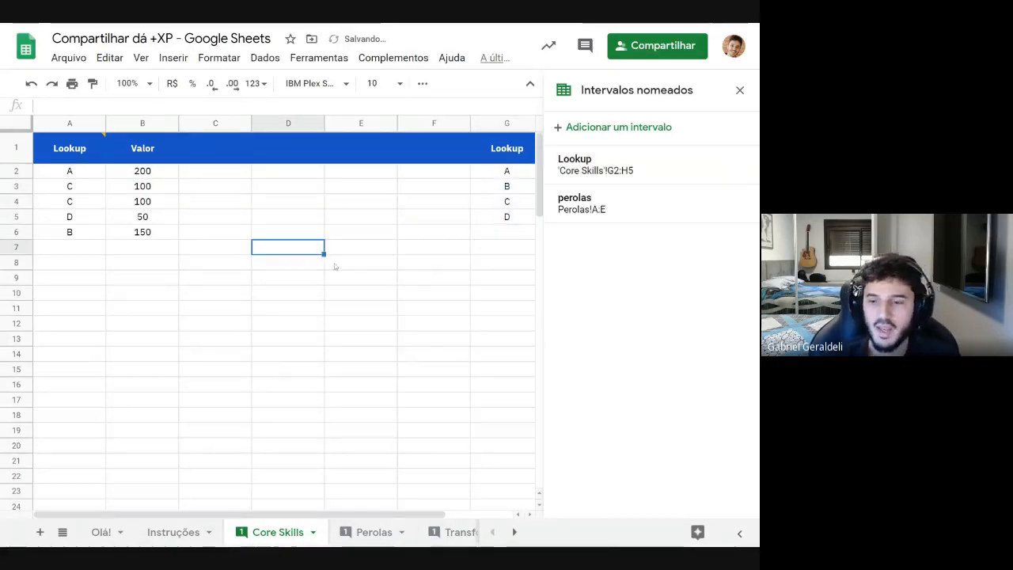
mouse_move(589, 175)
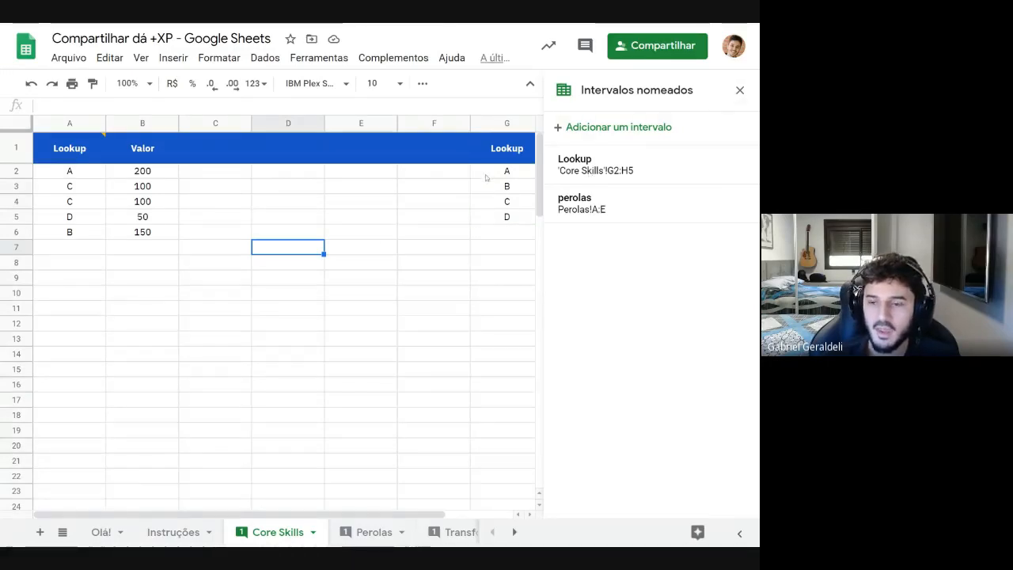
left_click(740, 90)
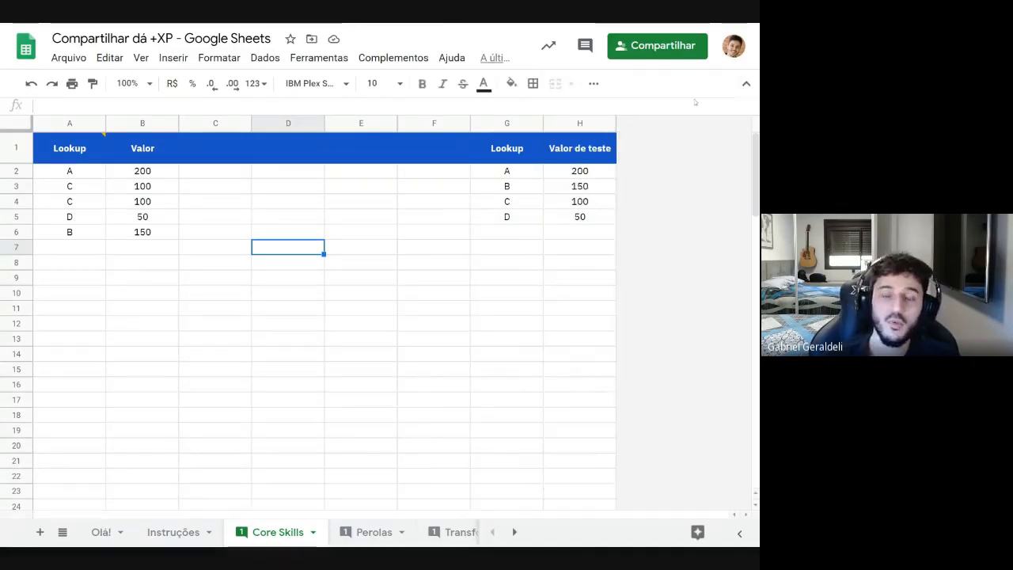
Replace the absolute range in B2's VLOOKUP with the named range Lookup, giving =VLOOKUP(A2;Lookup;2)
left_click(136, 173)
left_click_drag(100, 106, 146, 105)
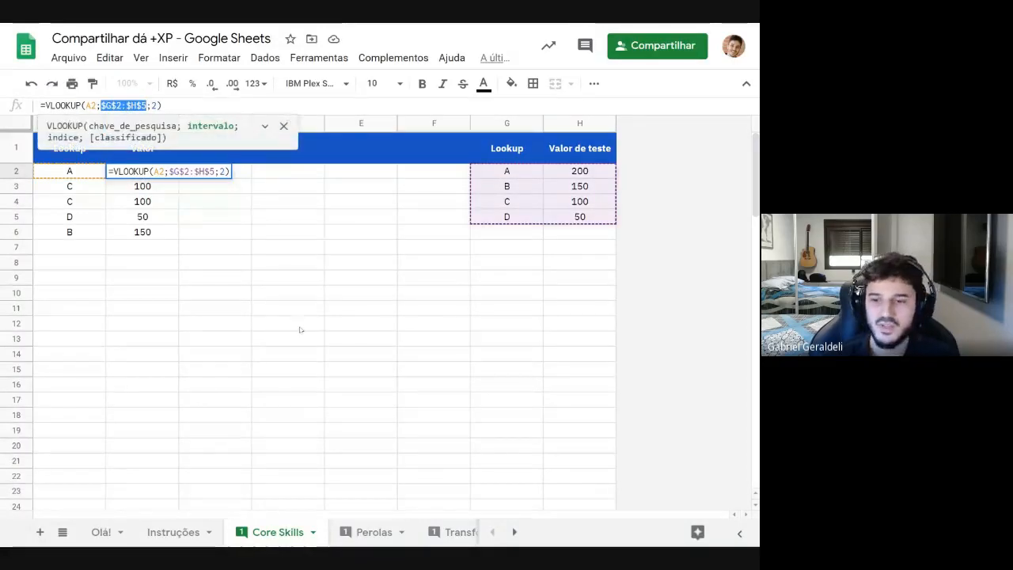
type("lOOKUP")
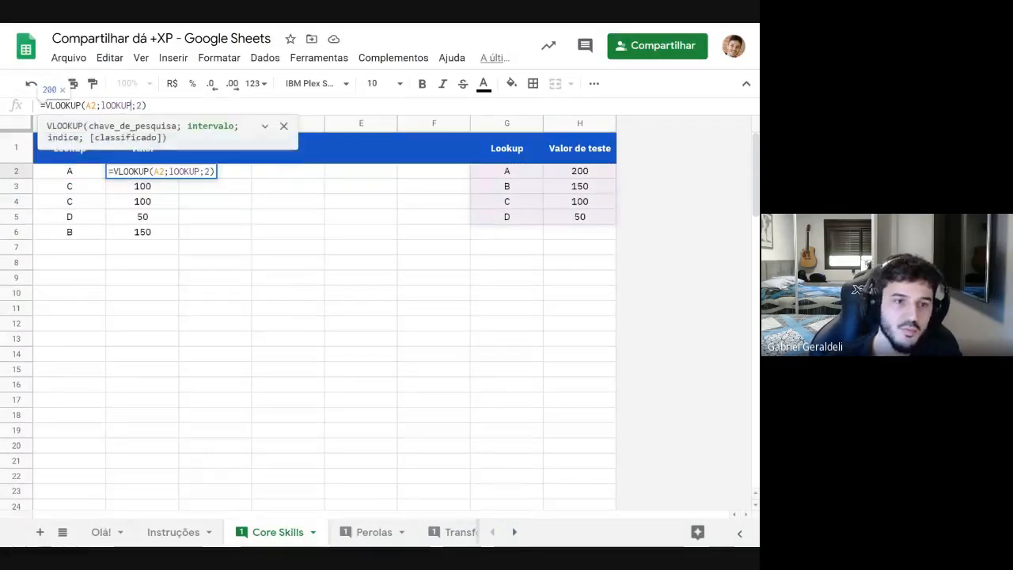
key("ctrl+shift+Left")
type("Look")
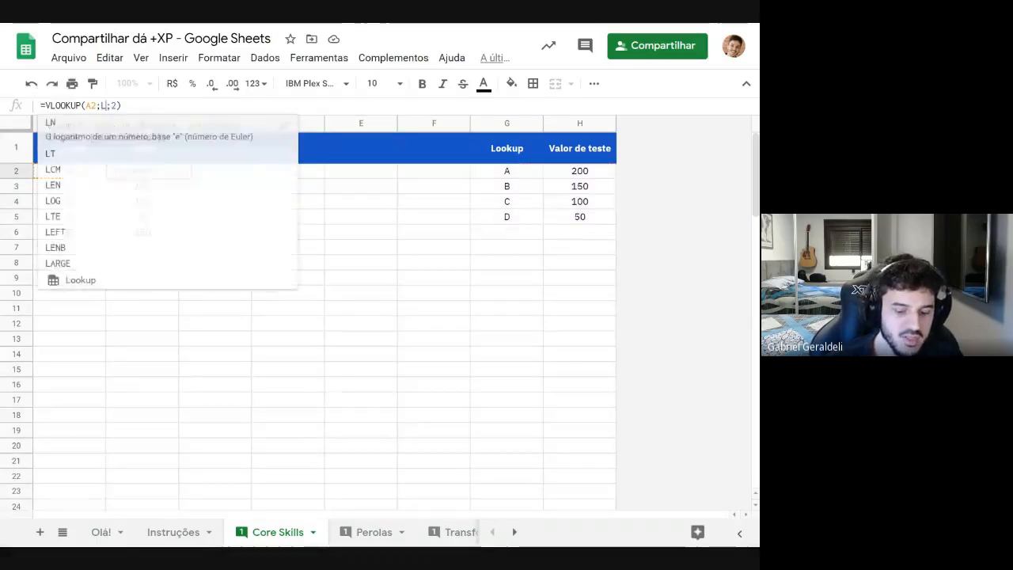
key("Tab")
key("Return")
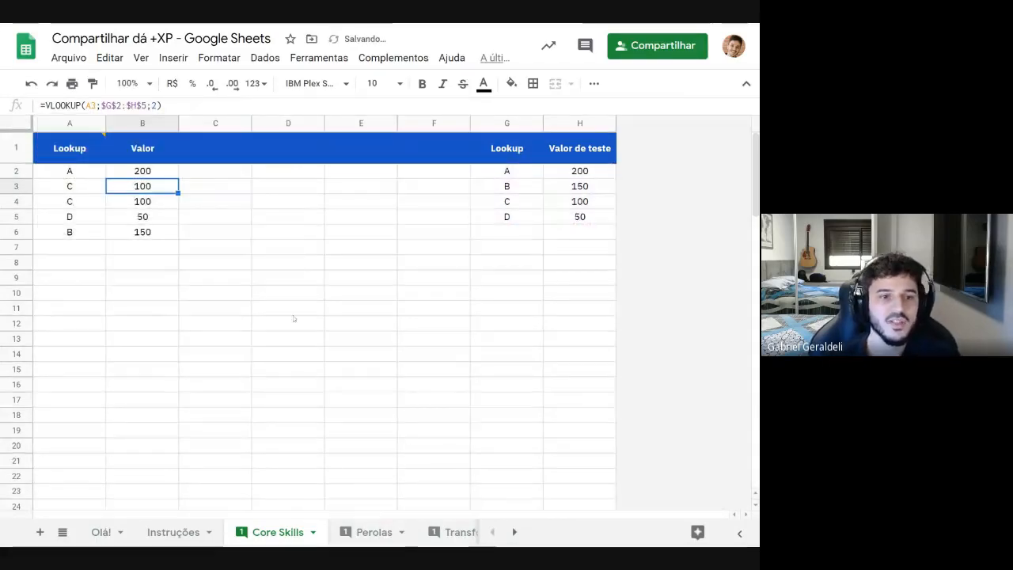
Fill the named-range VLOOKUP from B2 down through B6 and inspect the formulas in B6 and B4
left_click(151, 174)
double_click(151, 172)
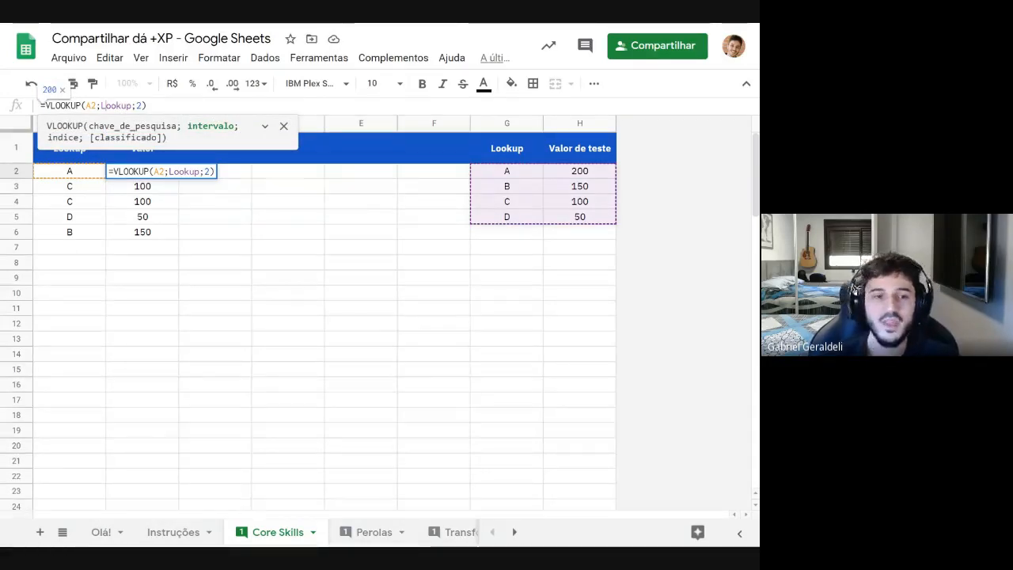
key("Escape")
left_click(151, 232)
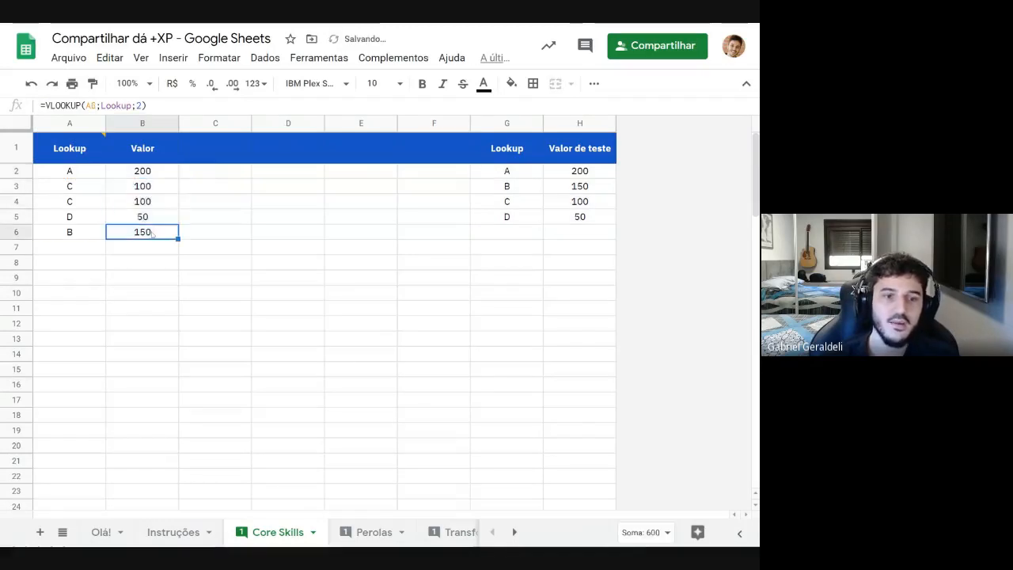
double_click(152, 233)
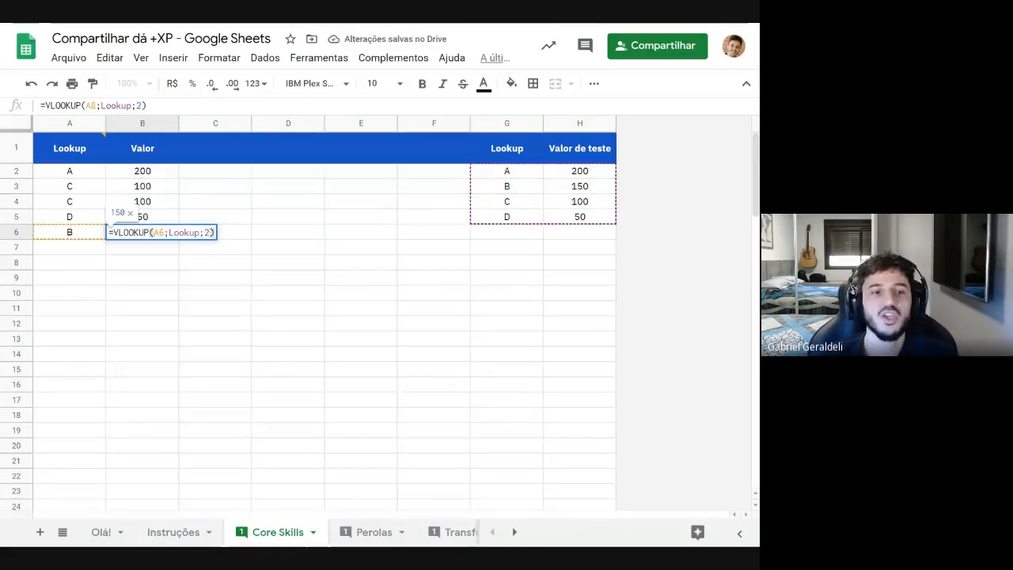
key("Escape")
left_click(164, 207)
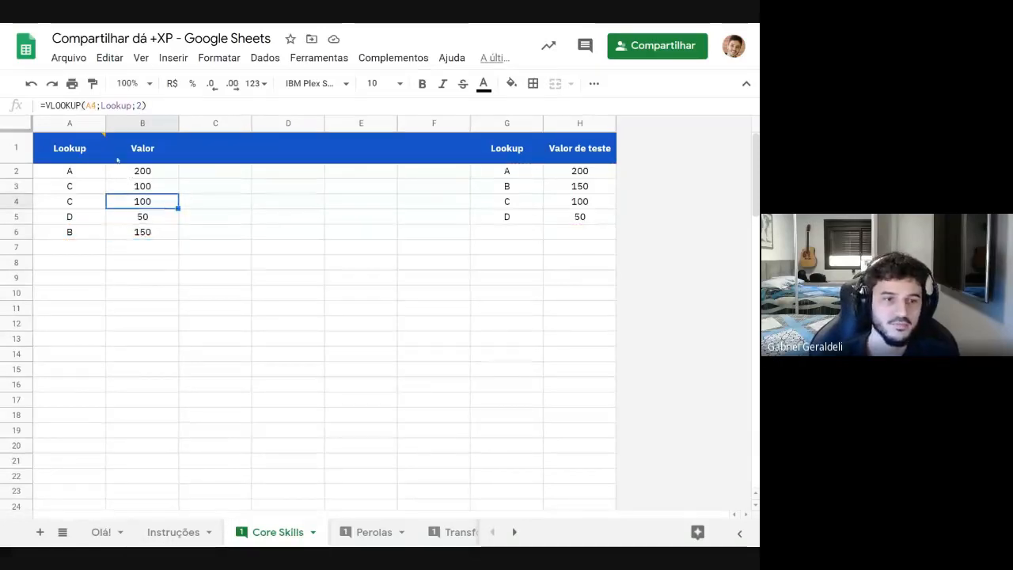
mouse_move(83, 149)
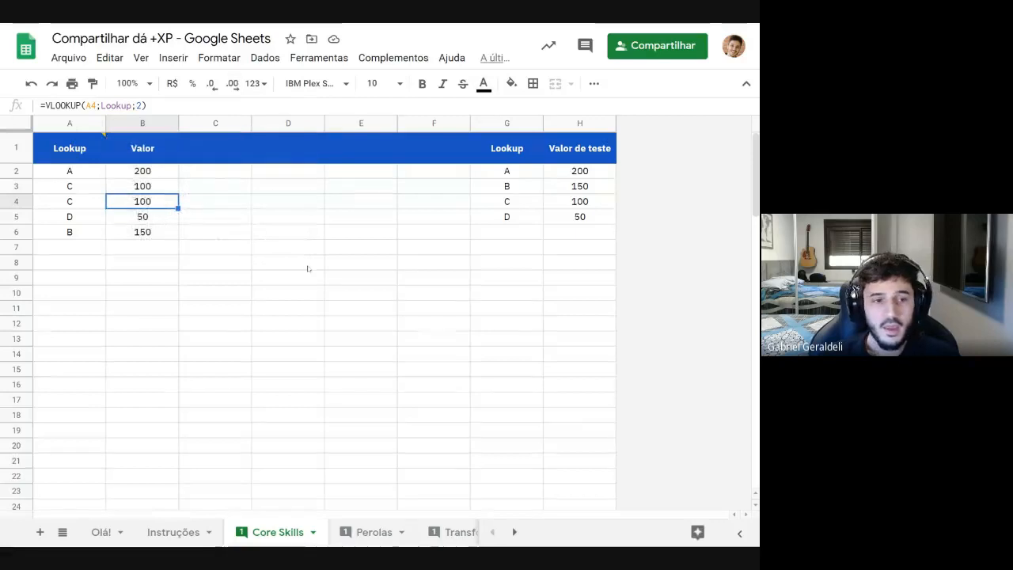
Copy the VLOOKUP formulas in B2:B6 and paste them into D2:D6
left_click(153, 174)
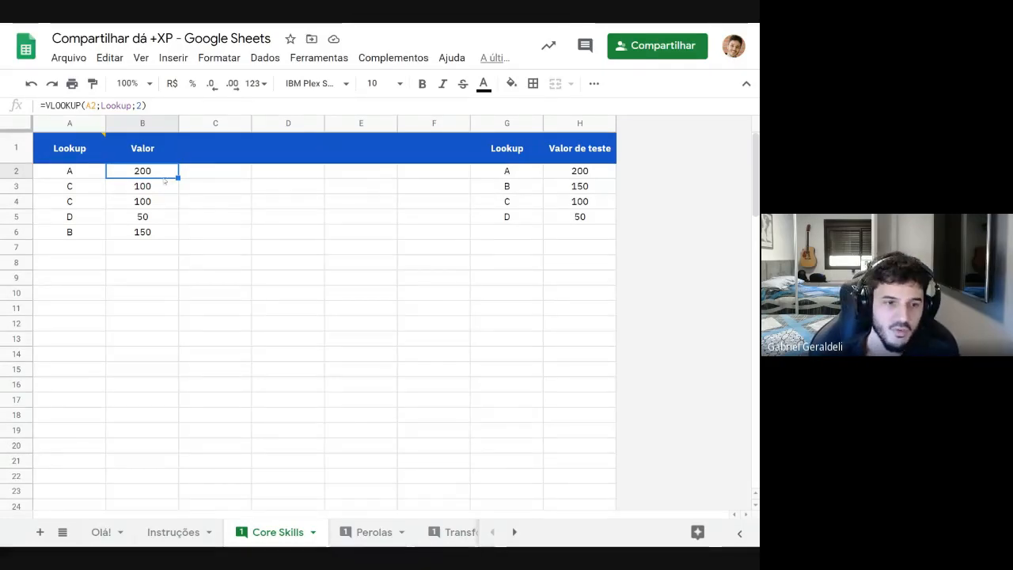
key("ctrl+shift+Down")
key("ctrl+c")
left_click(288, 171)
key("ctrl+v")
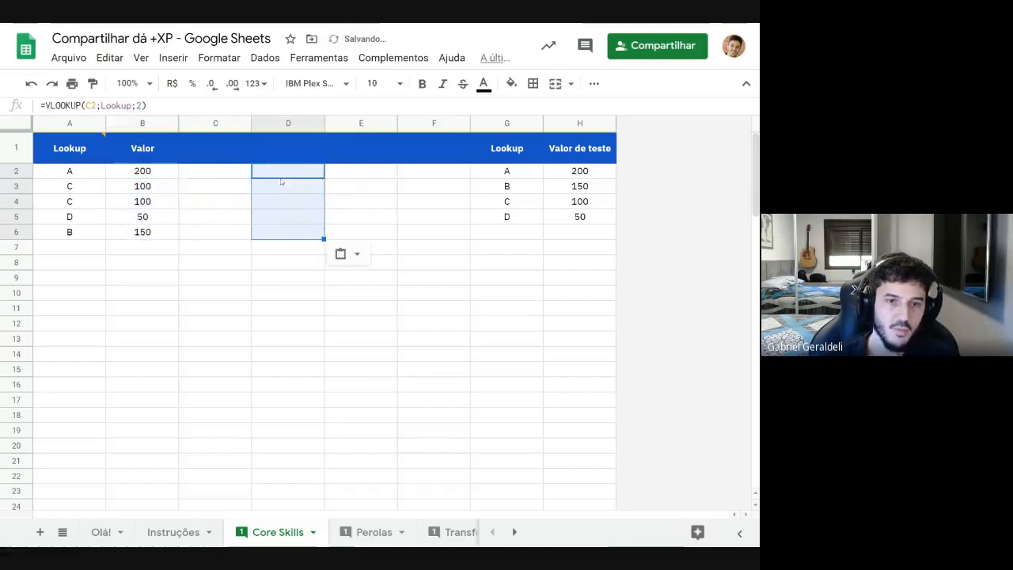
Compare the lookup key references in the formulas pasted into column D with the one in B2
key("Down")
key("Down")
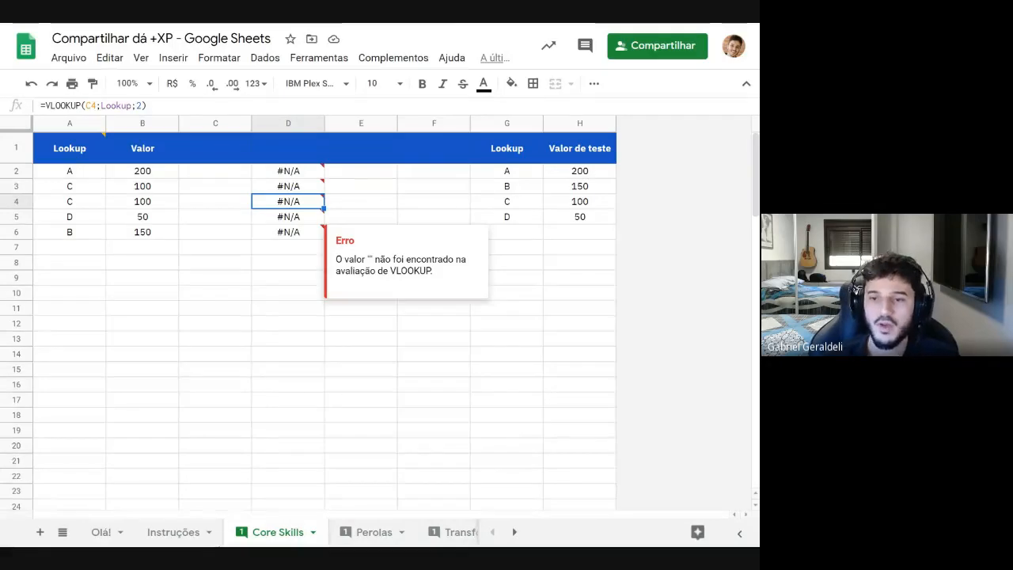
left_click(167, 176)
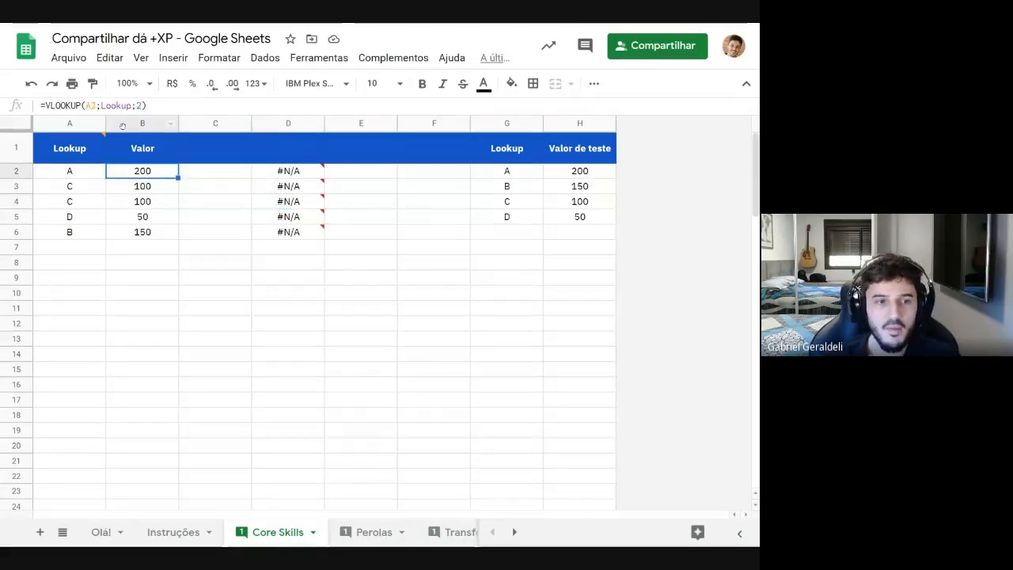
left_click(275, 172)
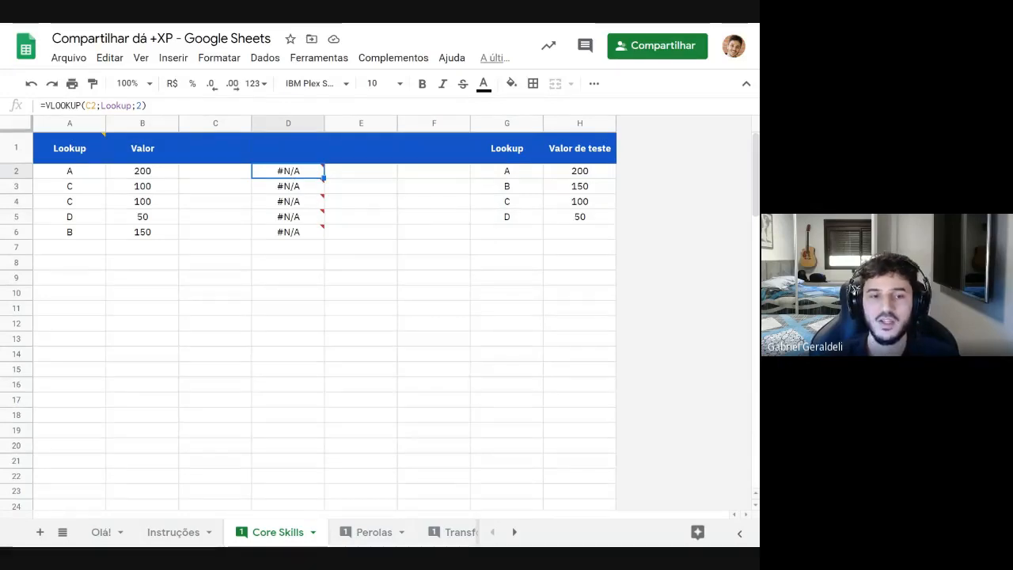
left_click(93, 106)
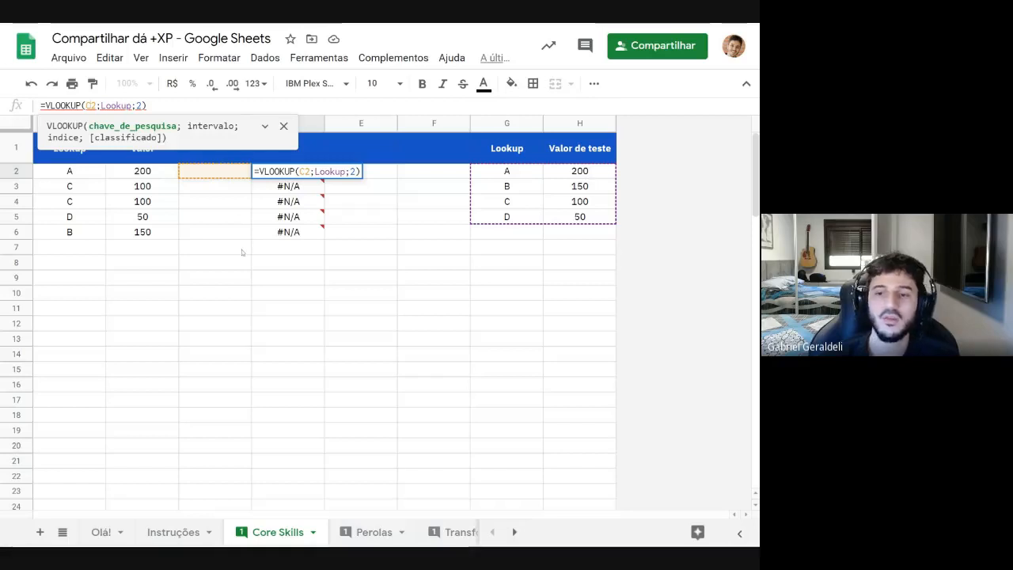
key("Escape")
Copy B2:B6 and paste only its values over the formulas in D2:D6
left_click_drag(164, 174, 157, 235)
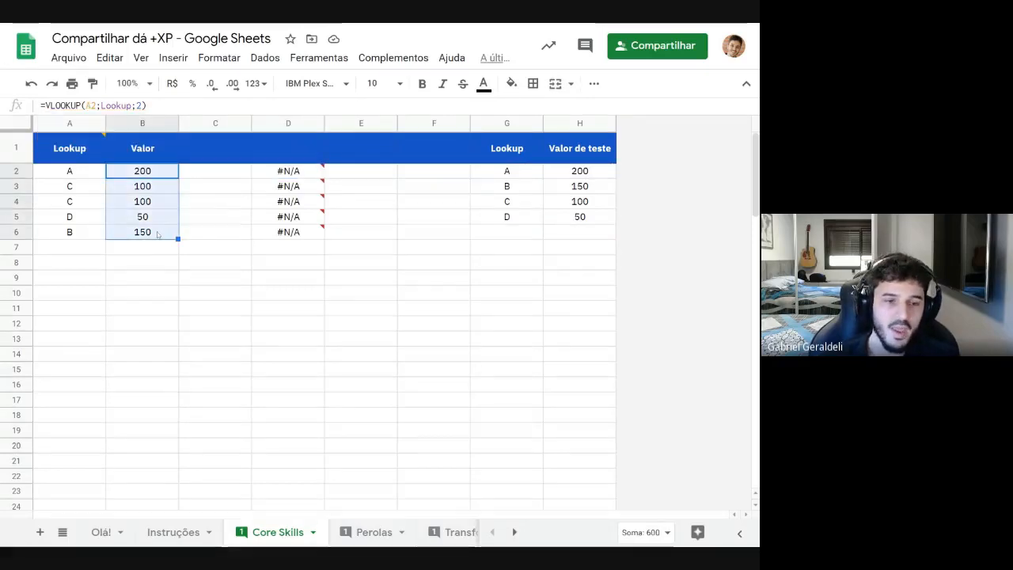
left_click(285, 171)
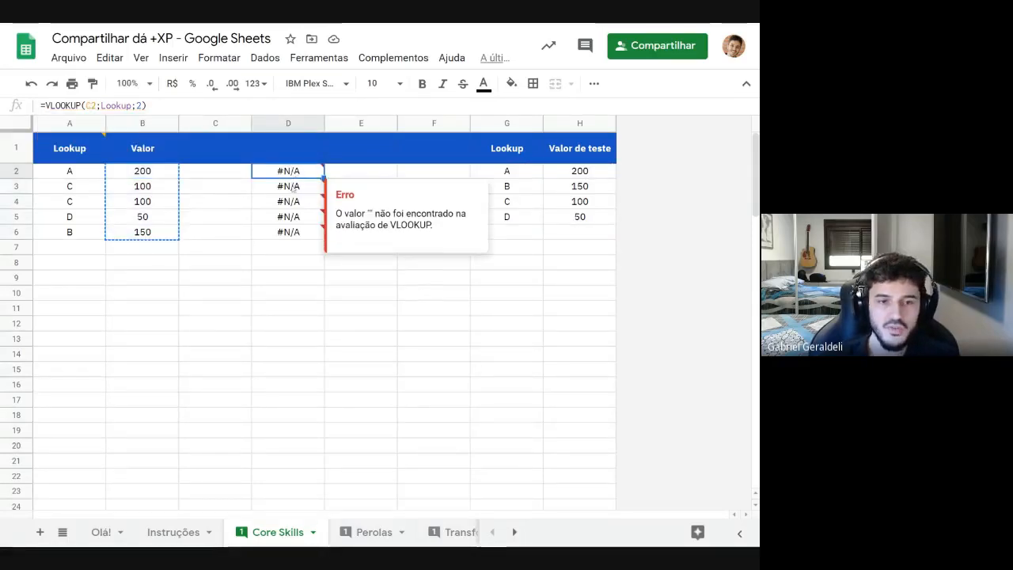
key("ctrl+v")
Review the paste special options available for cell E2 without applying any of them
right_click(346, 171)
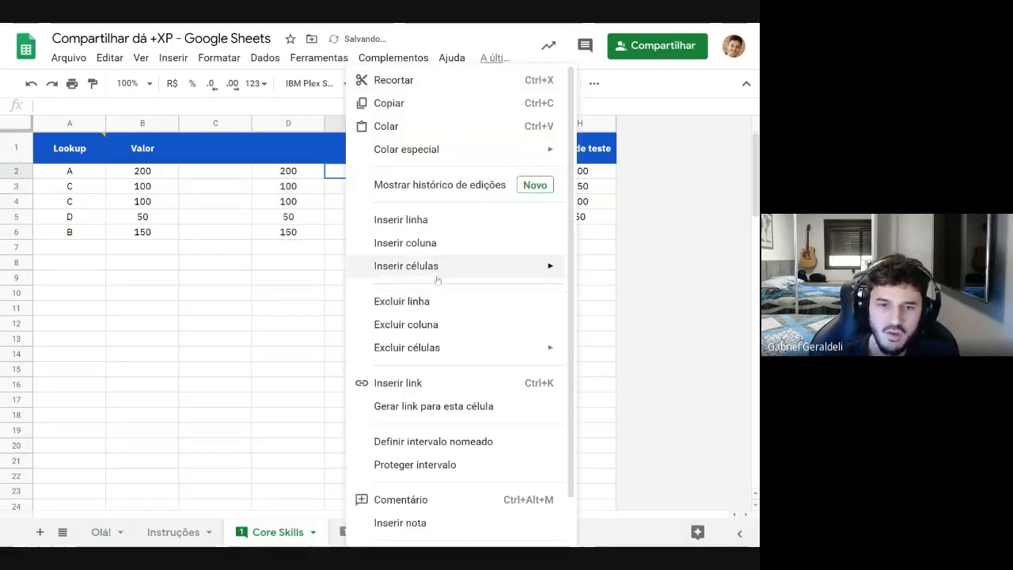
scroll(447, 356, "down", 1)
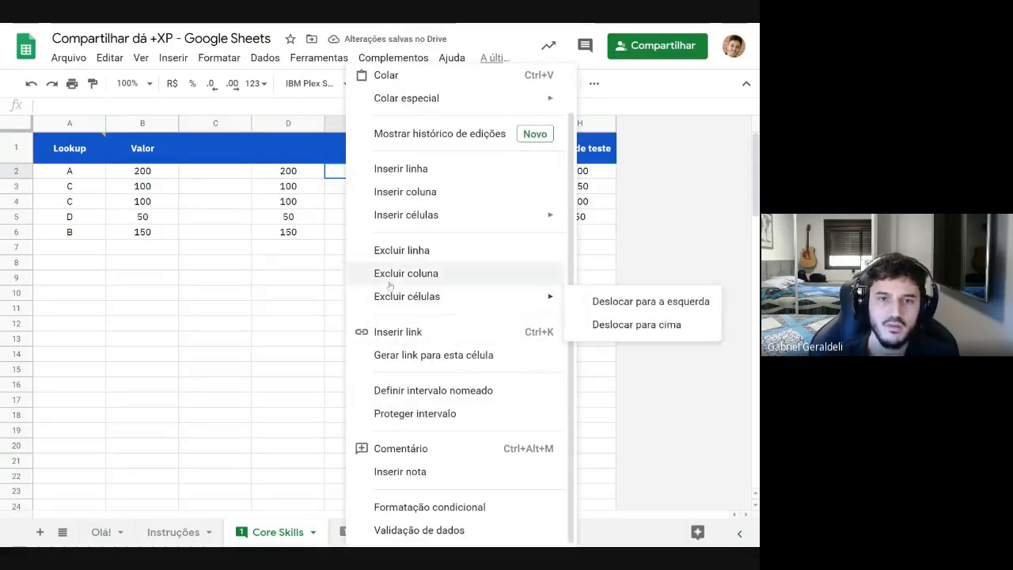
scroll(431, 237, "up", 2)
mouse_move(442, 158)
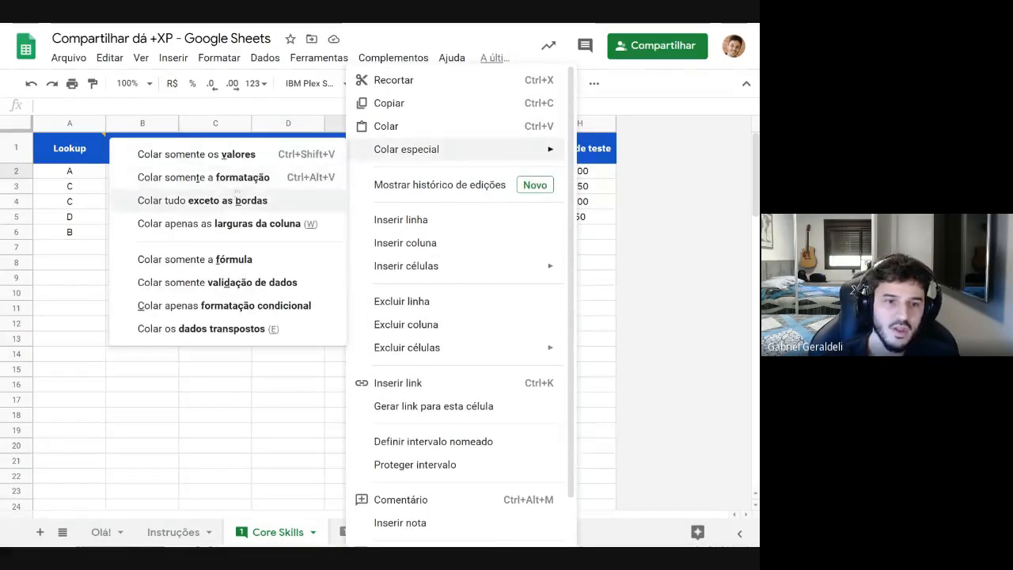
key("Escape")
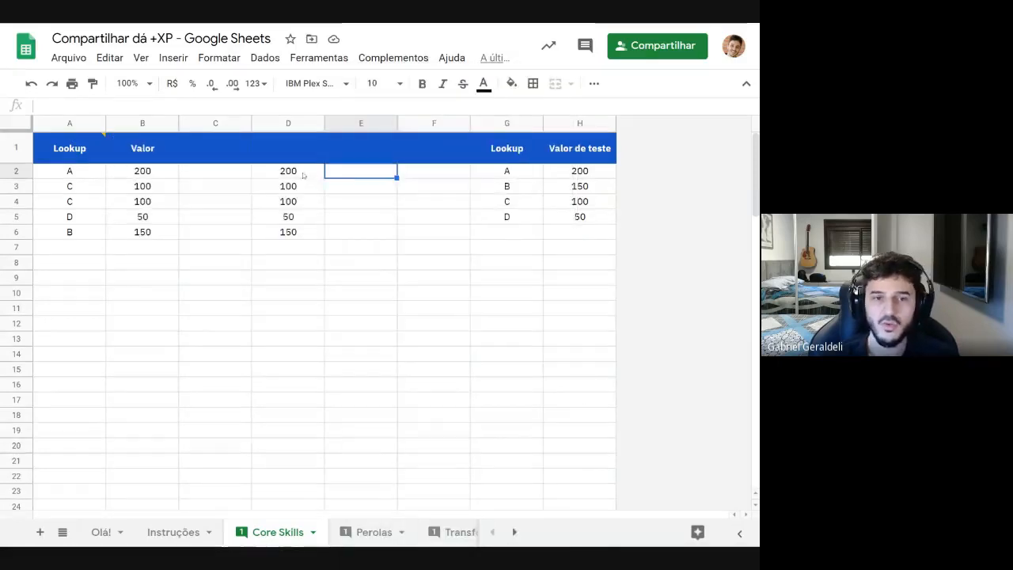
Inspect the contents of each pasted cell from D2 through D6
left_click(304, 174)
left_click(305, 185)
left_click(302, 201)
left_click(302, 216)
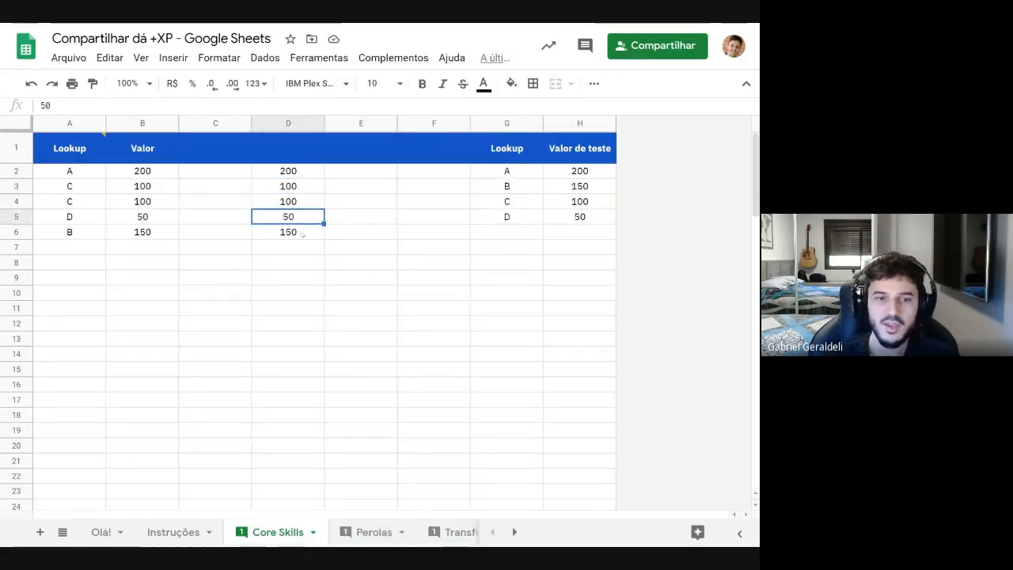
left_click(301, 234)
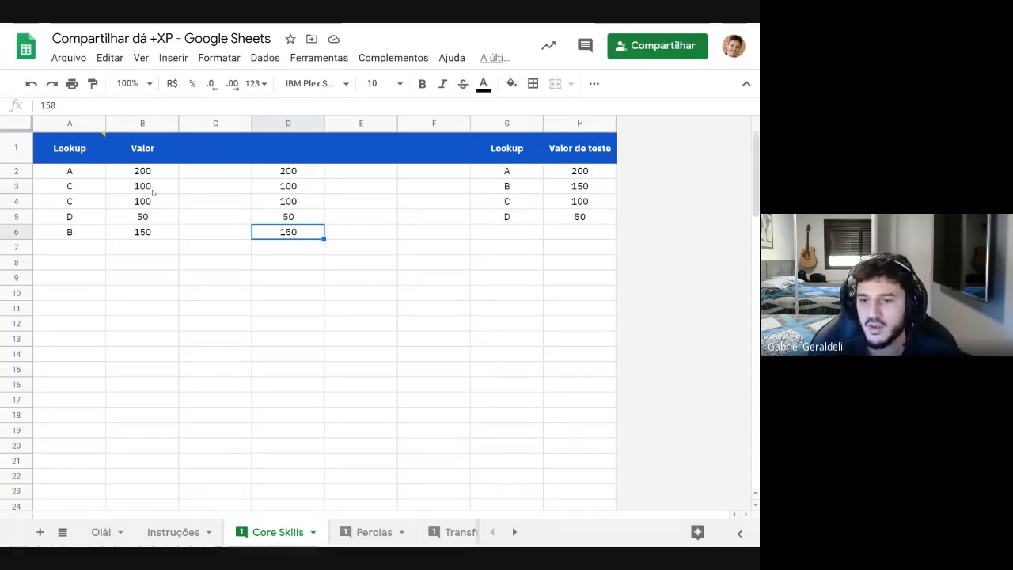
Read the note on the Lookup header in A1 and highlight the pasted values in D2:D6
mouse_move(72, 156)
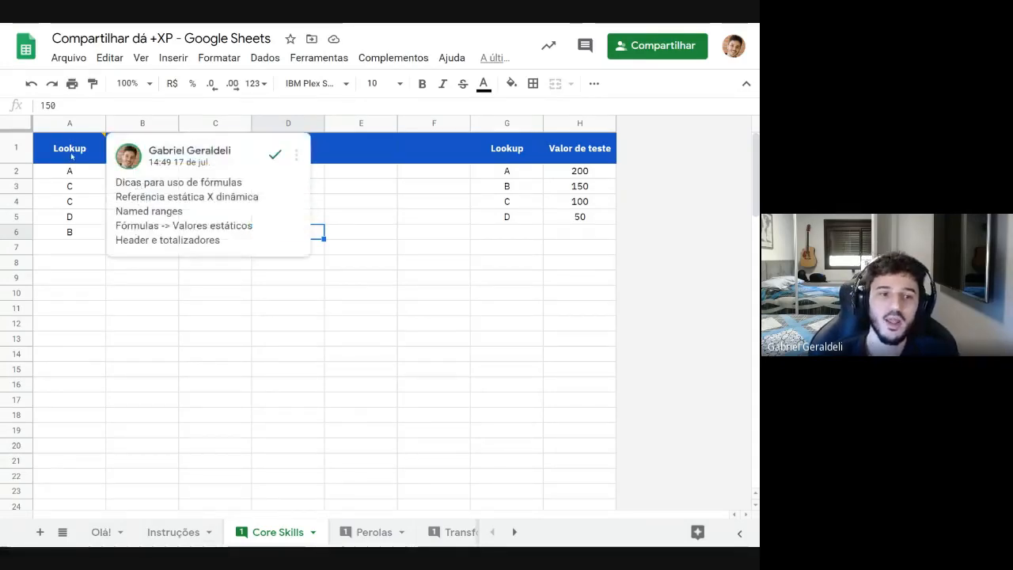
left_click(360, 277)
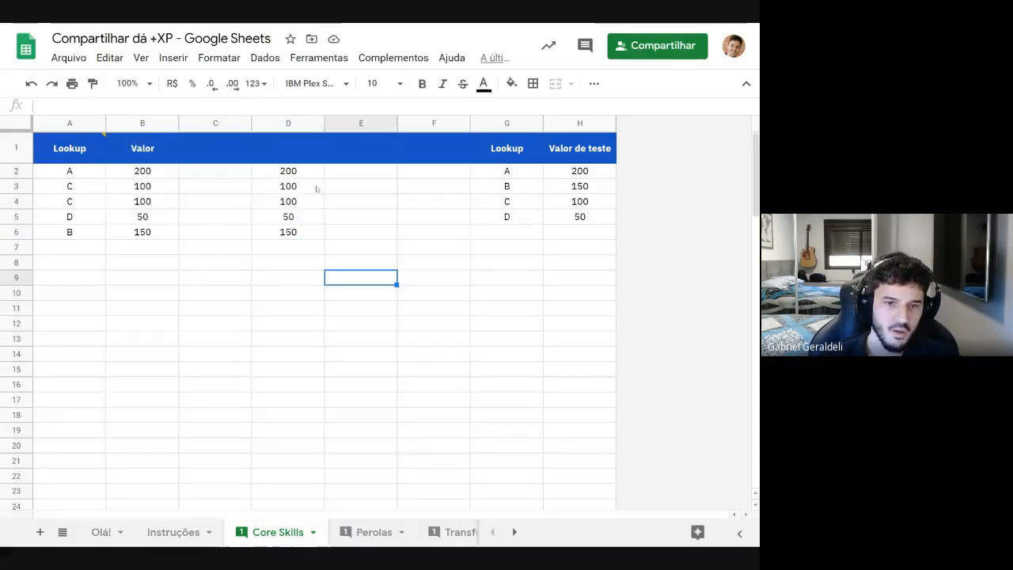
left_click_drag(301, 171, 297, 241)
mouse_move(71, 151)
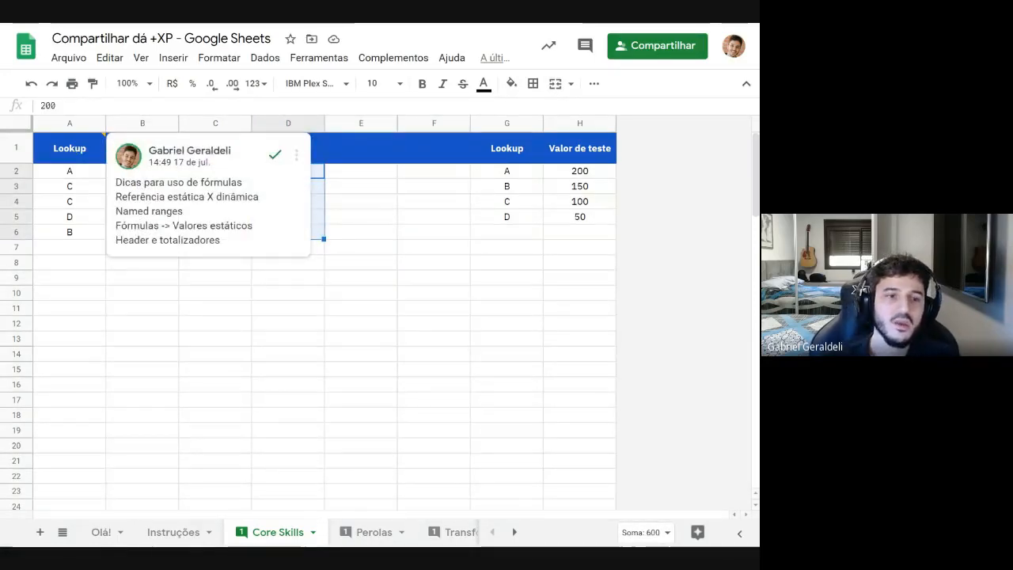
Check whether the header stays in view further down the sheet, and select header row 1
left_click(74, 277)
scroll(111, 285, "down", 3)
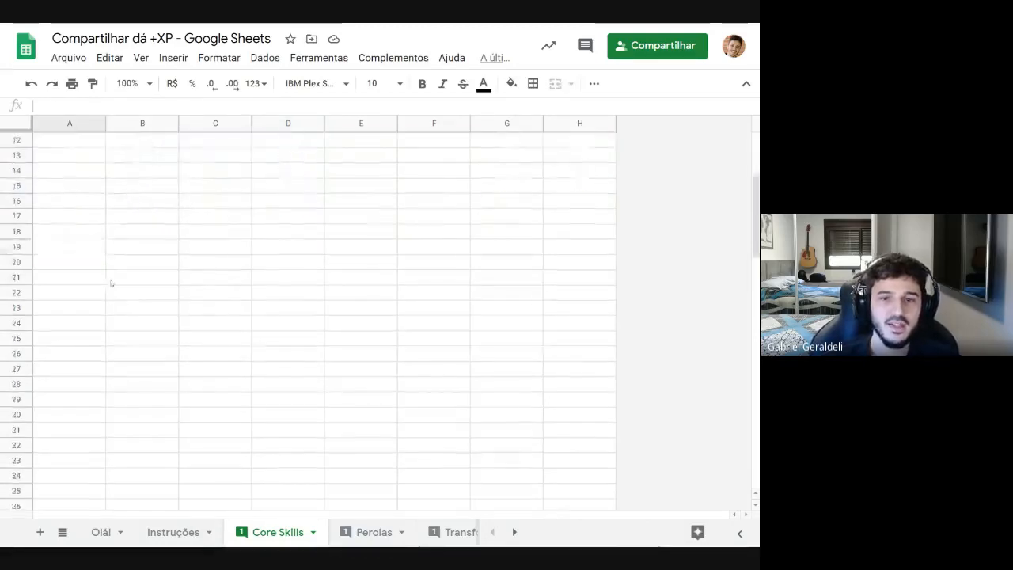
scroll(127, 290, "up", 3)
scroll(159, 297, "down", 3)
scroll(200, 304, "up", 3)
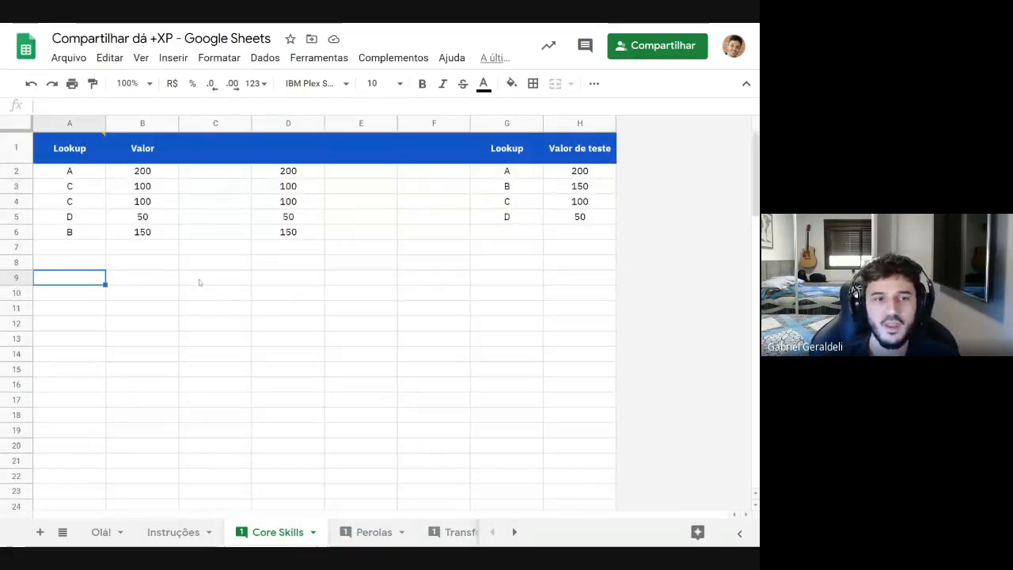
left_click(16, 148)
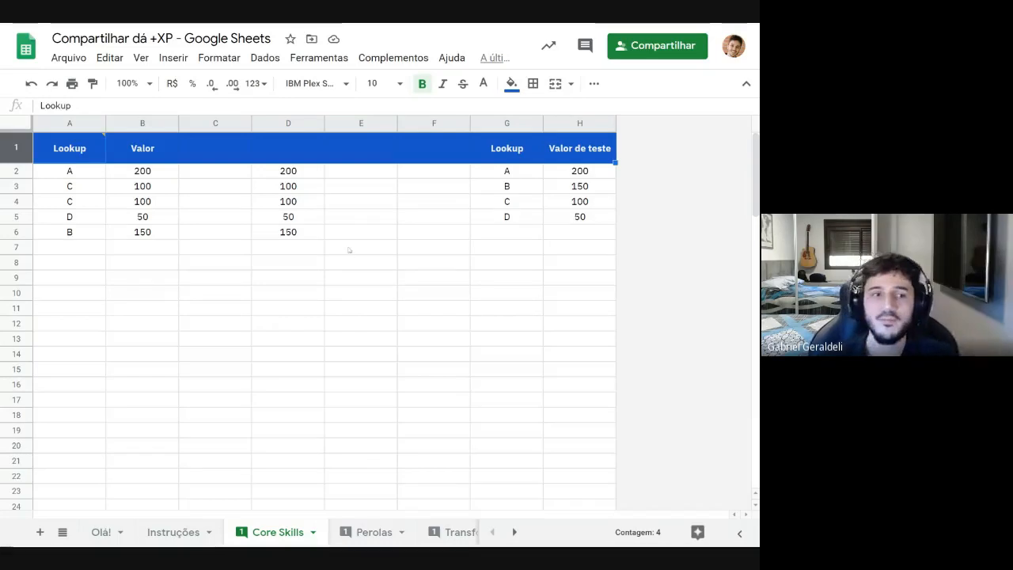
Freeze the first row of the Core Skills sheet and check that the header stays in view further down
left_click(141, 58)
mouse_move(173, 58)
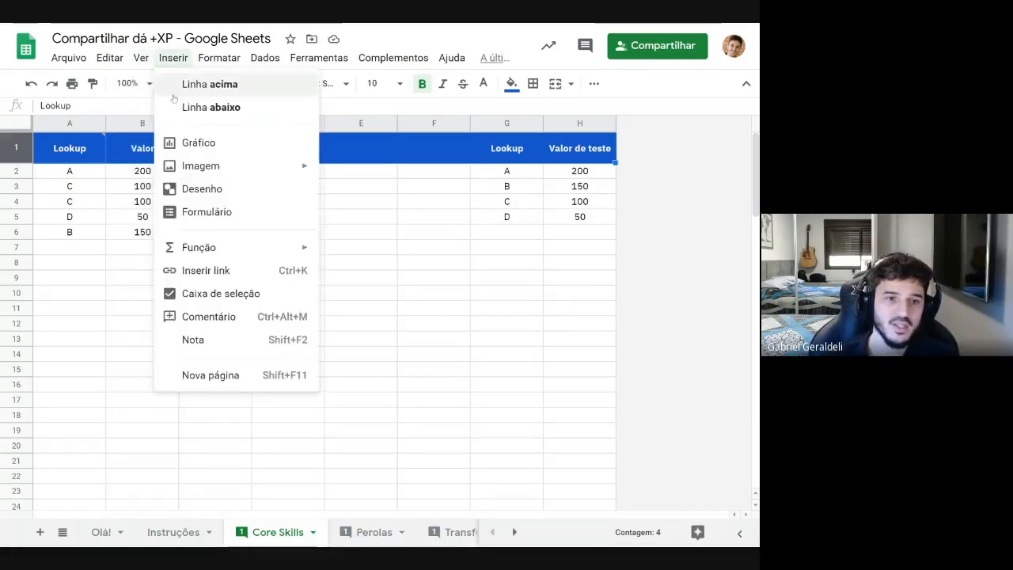
mouse_move(141, 58)
mouse_move(177, 84)
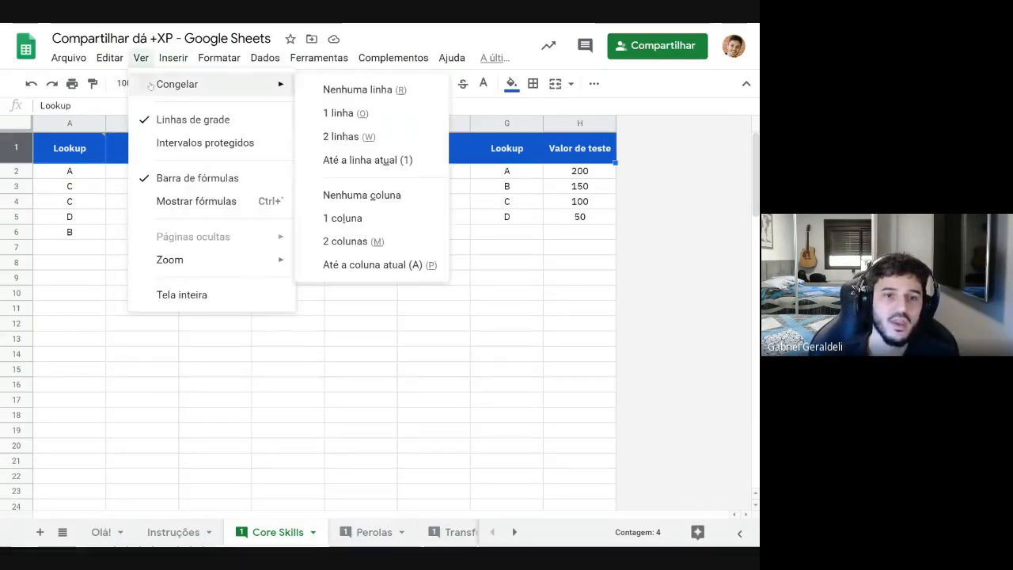
left_click(338, 112)
left_click(434, 280)
scroll(288, 224, "down", 3)
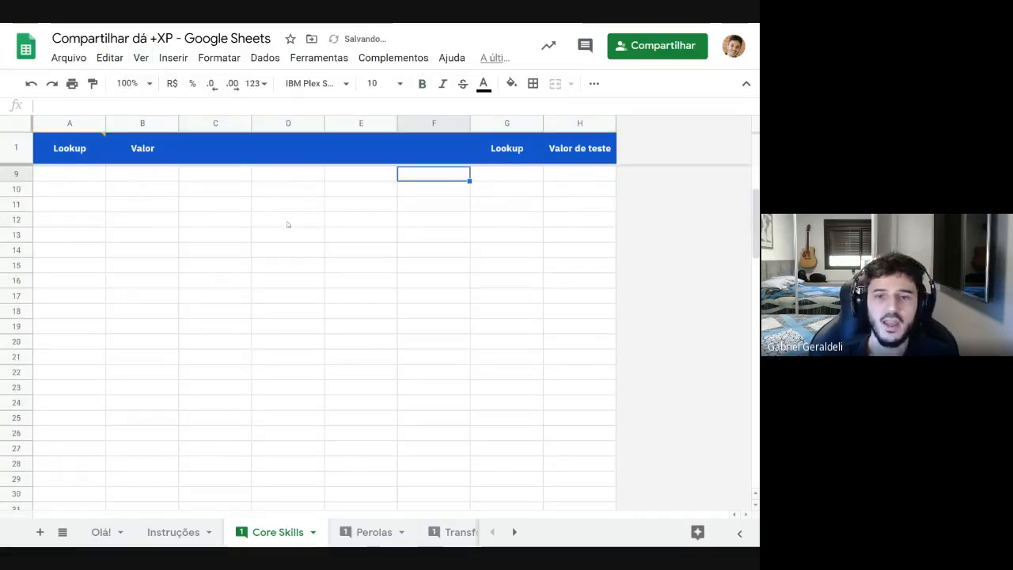
scroll(293, 233, "down", 5)
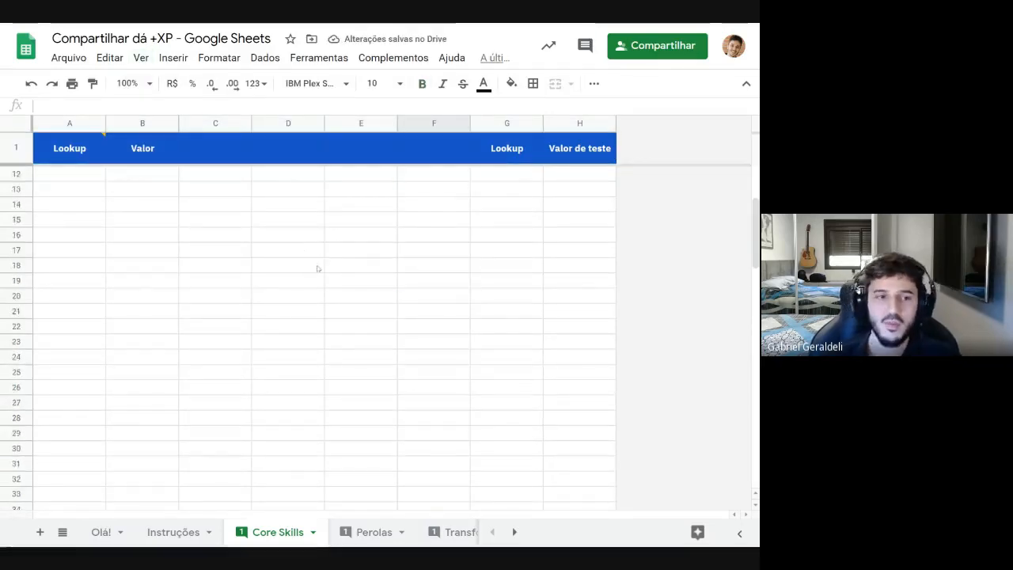
scroll(324, 277, "up", 10)
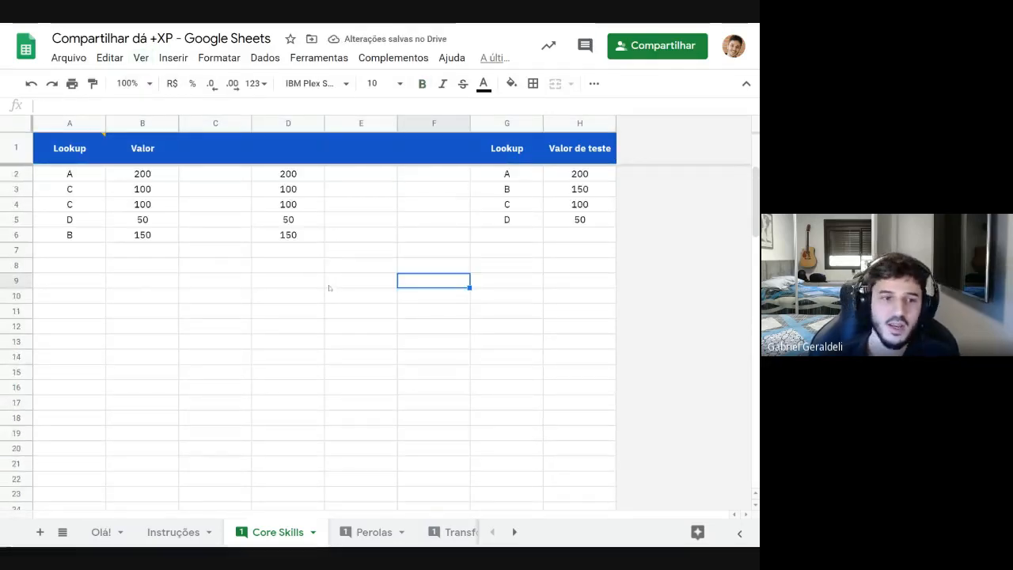
Highlight column A, glance at the Lookup header note, and undo the row freeze
left_click(79, 120)
mouse_move(83, 147)
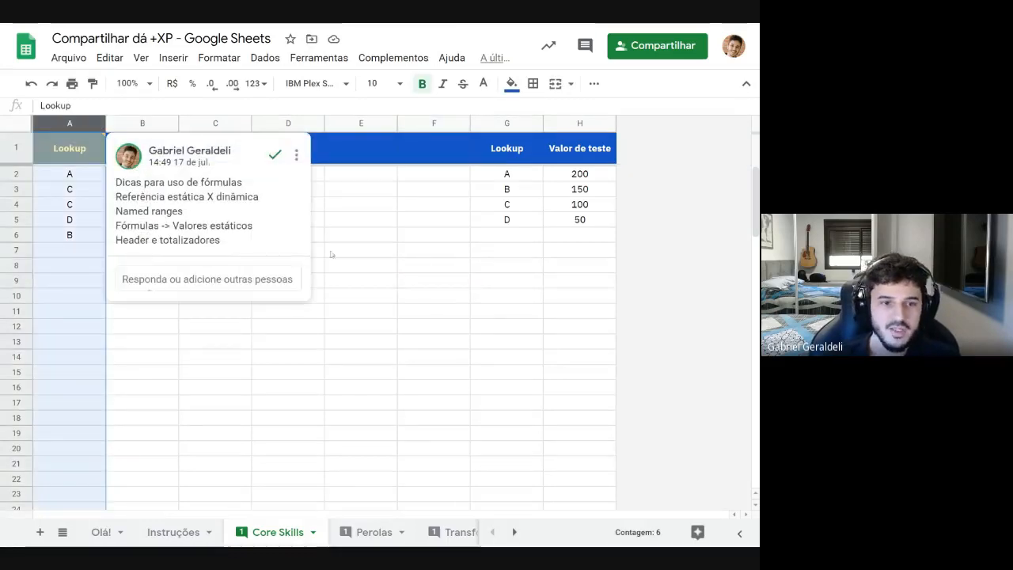
left_click(373, 240)
key("ctrl+z")
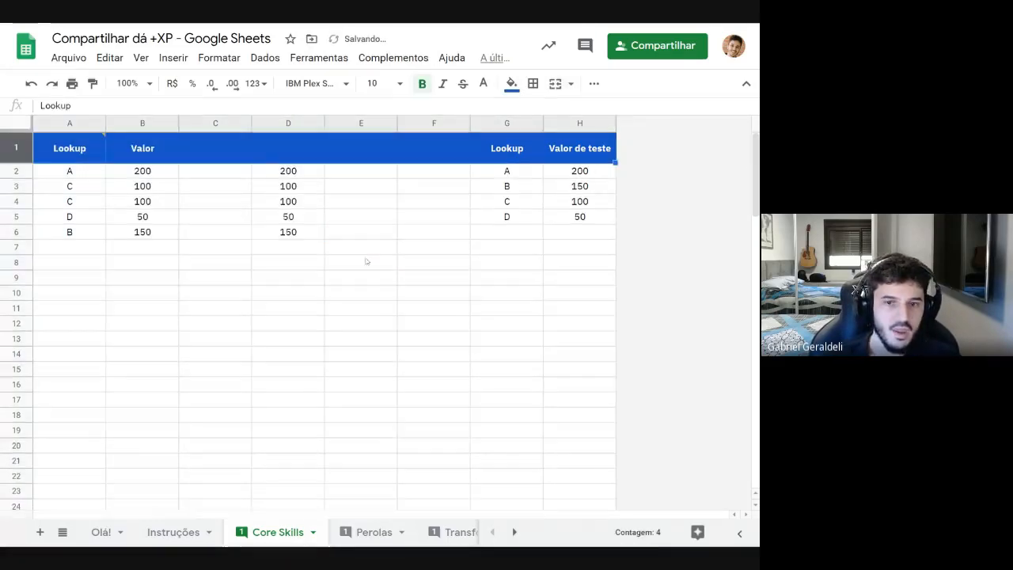
Highlight header row 1 and review the commands available for column B without applying any of them
left_click(498, 249)
left_click(507, 170)
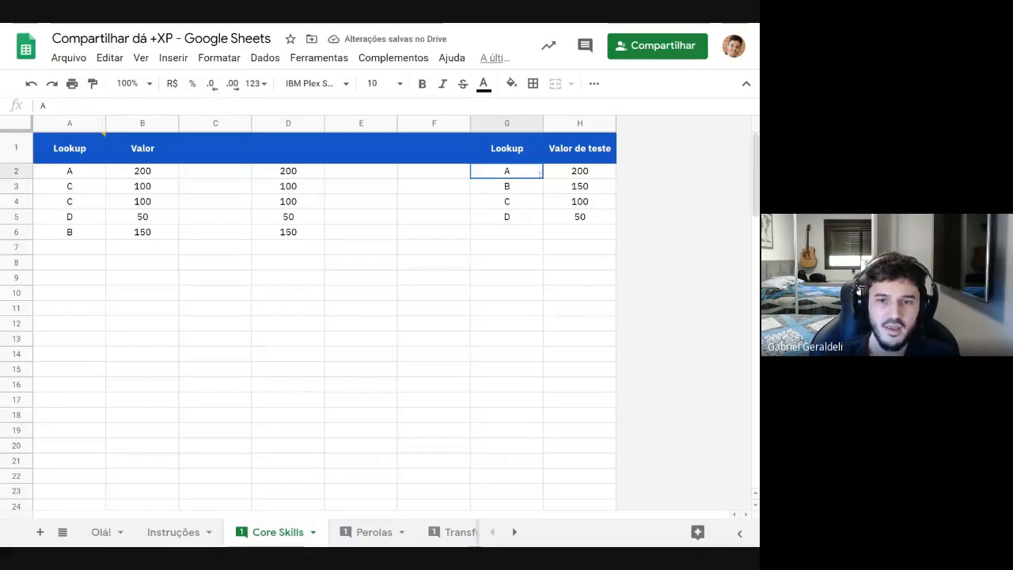
left_click(431, 216)
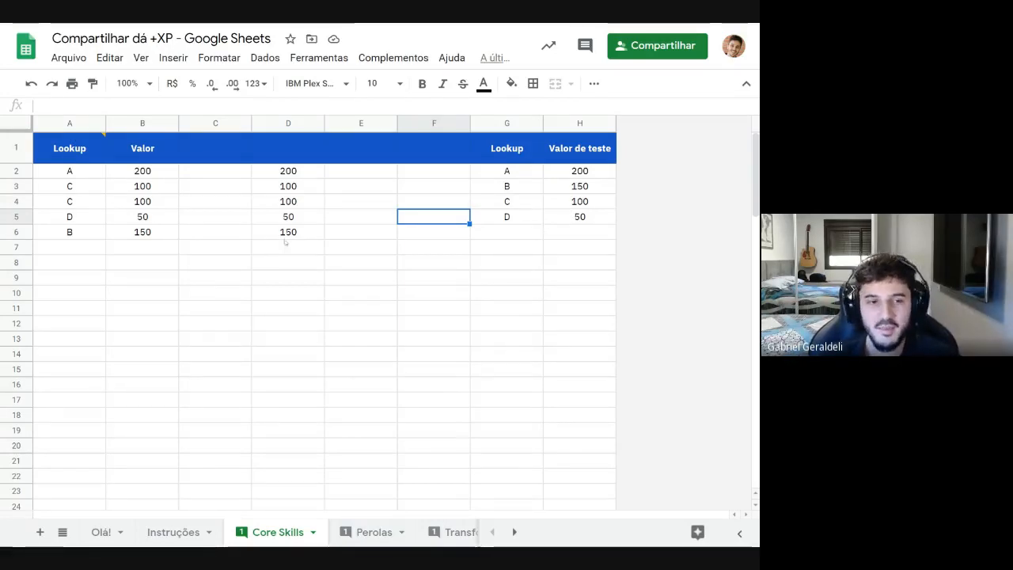
left_click(16, 148)
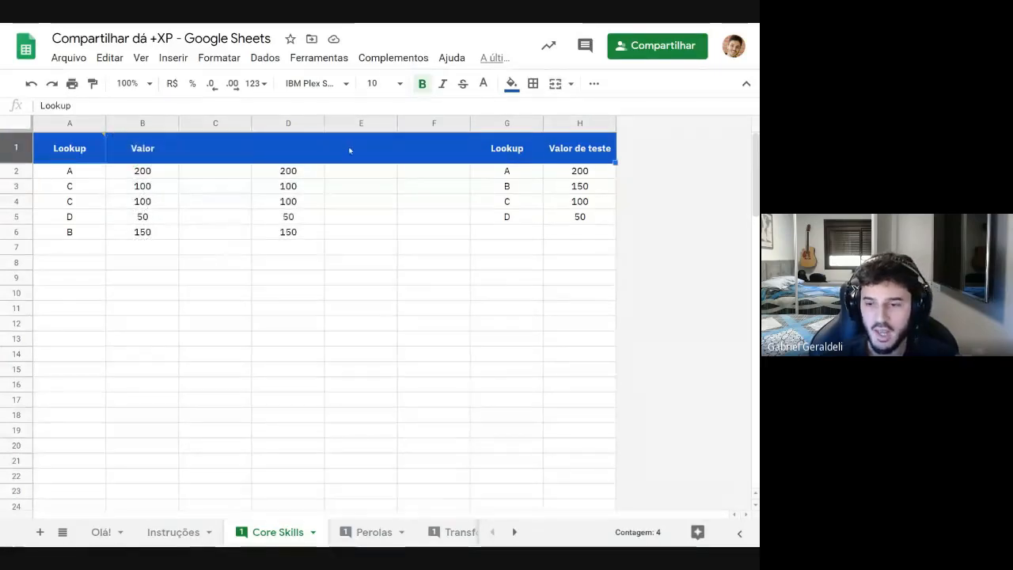
left_click(143, 123)
right_click(143, 122)
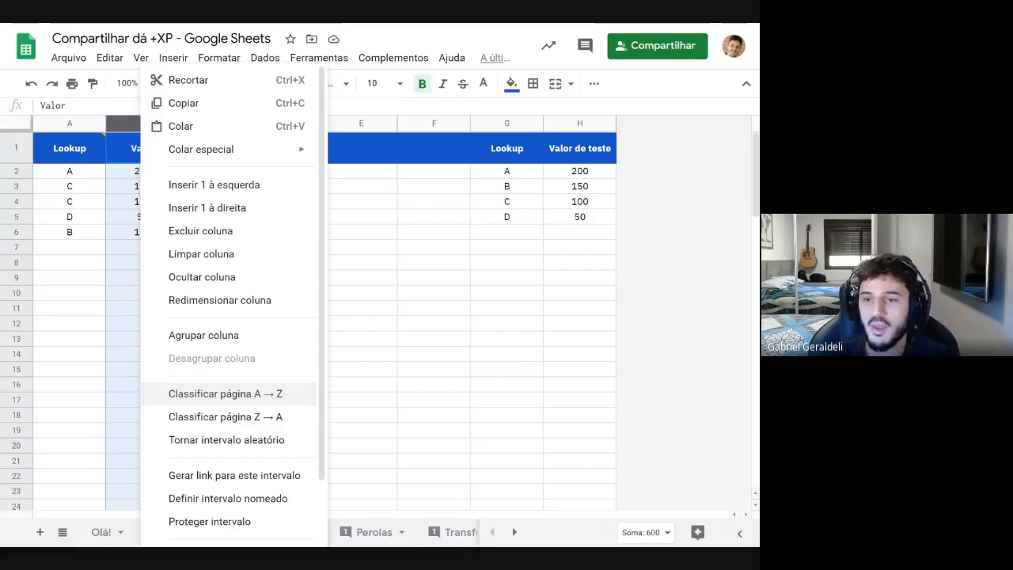
key("Escape")
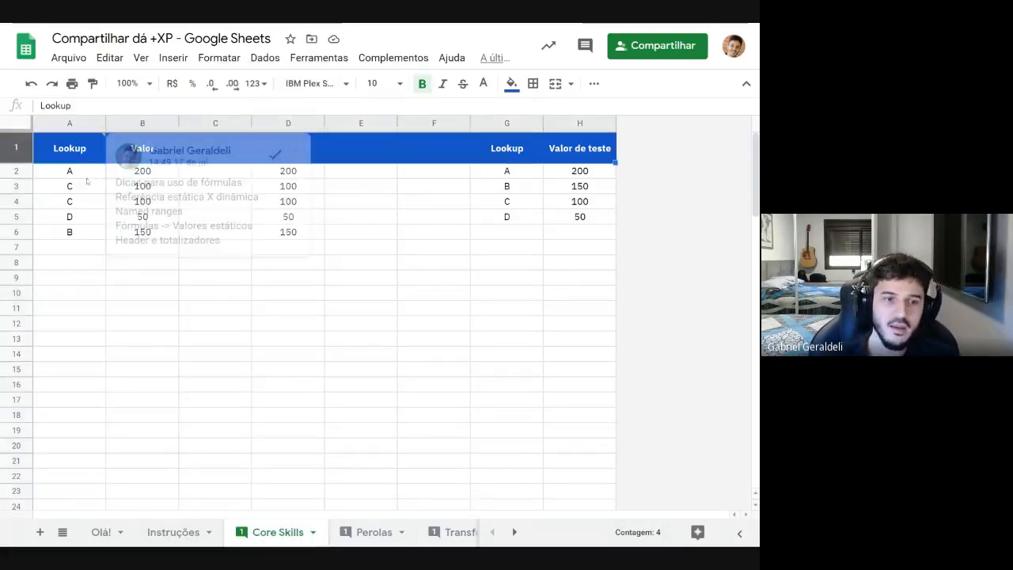
left_click(364, 236)
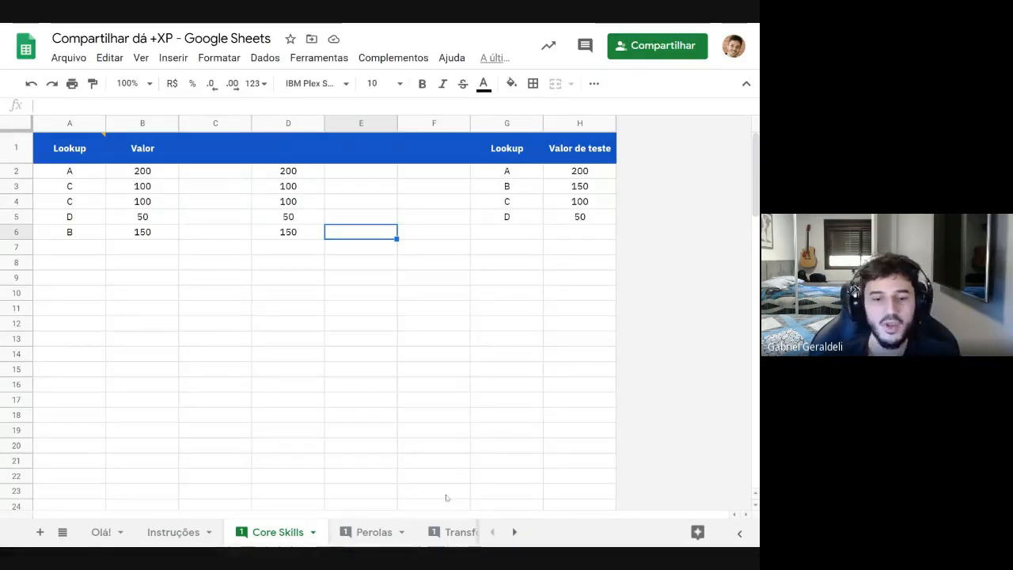
Switch to the Perolas sheet and read the note on the ID header in A1
left_click(358, 533)
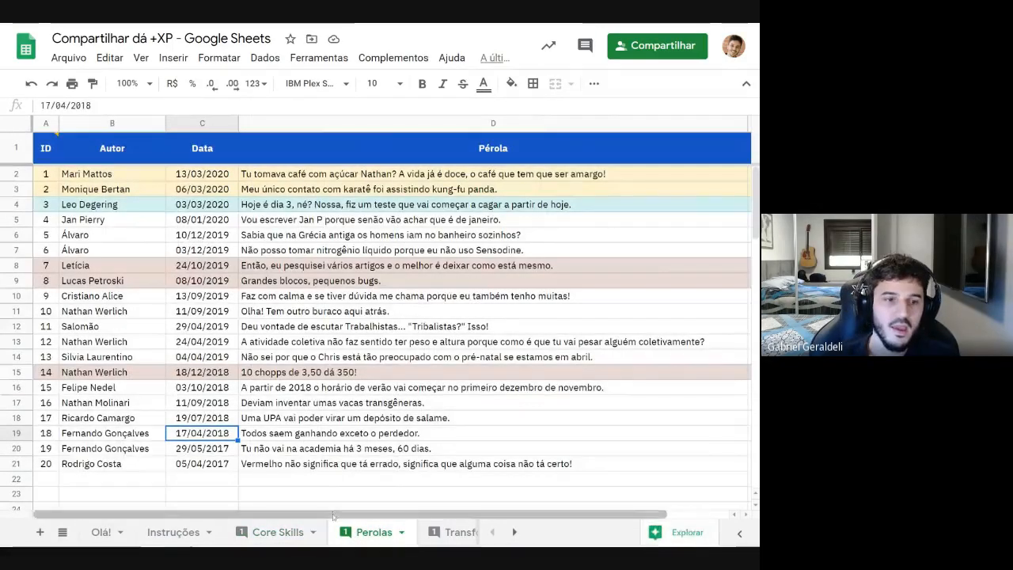
left_click_drag(332, 518, 293, 513)
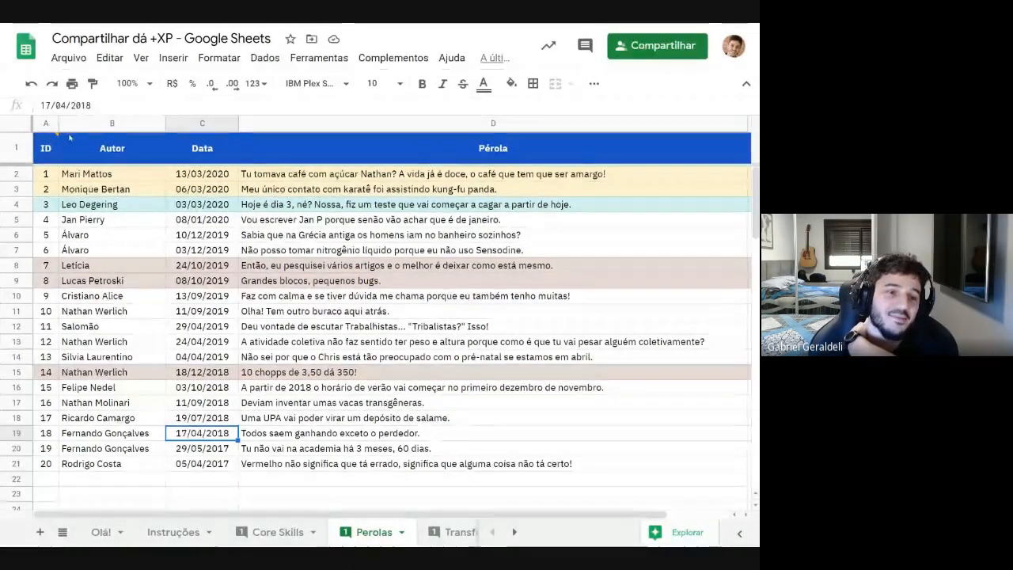
left_click(45, 148)
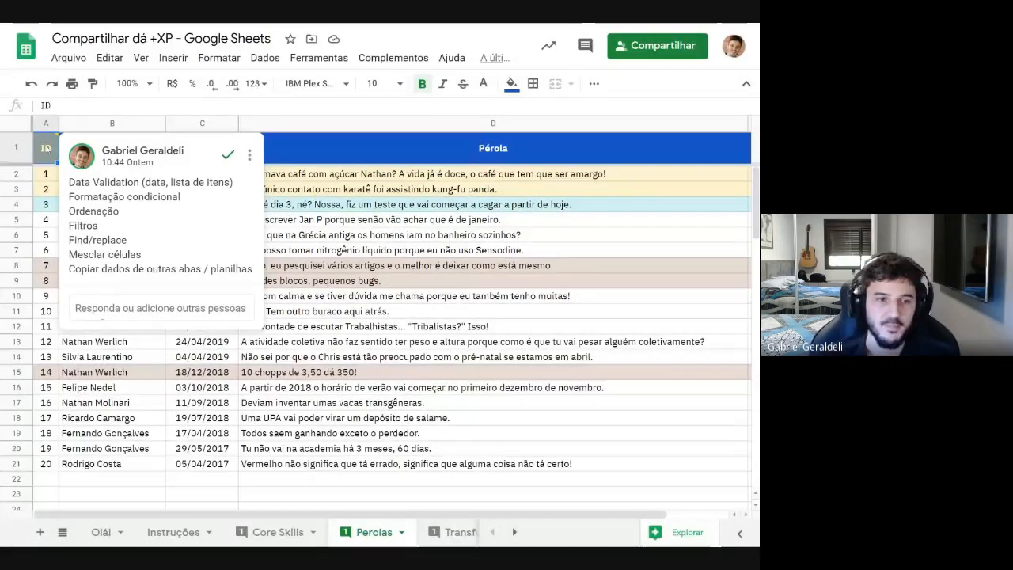
left_click(349, 296)
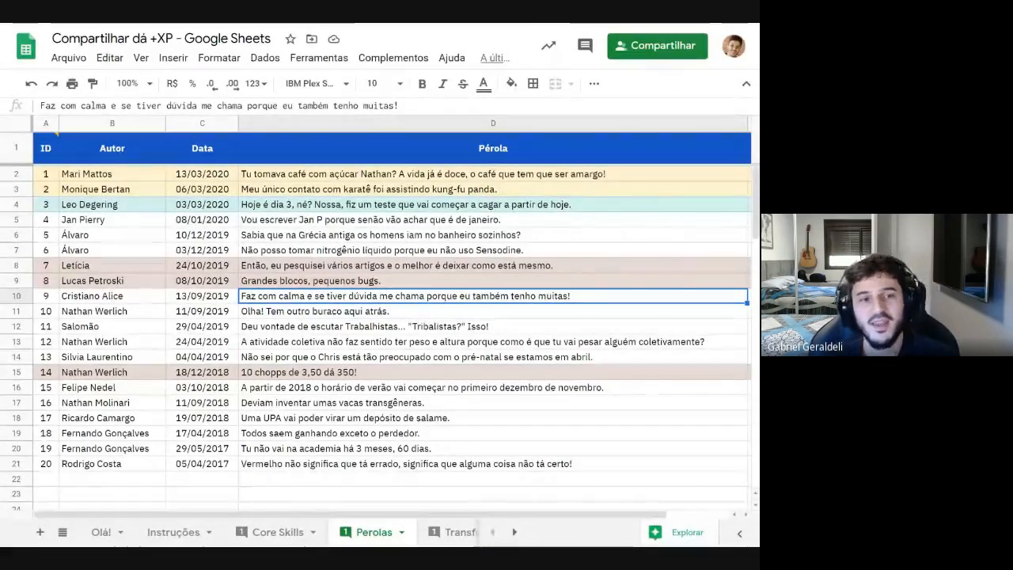
Highlight the dates in C2:C21 and view the calendar picker for C2 without changing its date
left_click(204, 175)
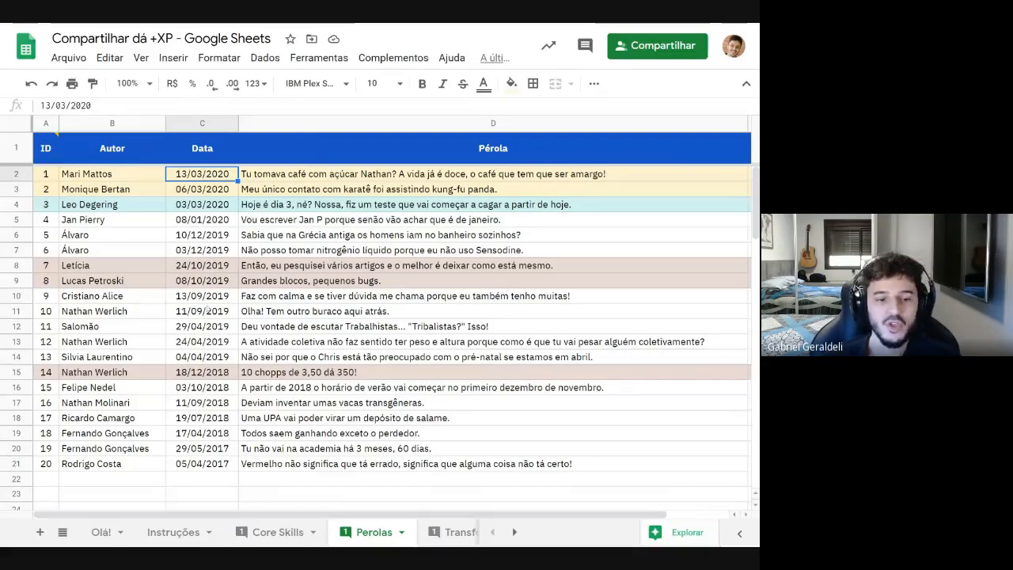
key("ctrl+shift+Down")
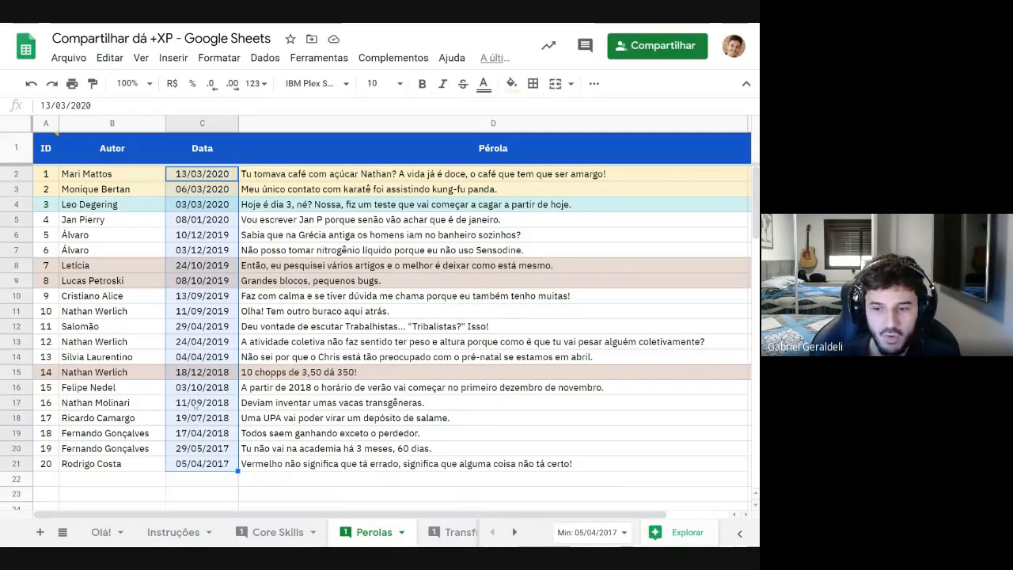
left_click(252, 206)
double_click(218, 176)
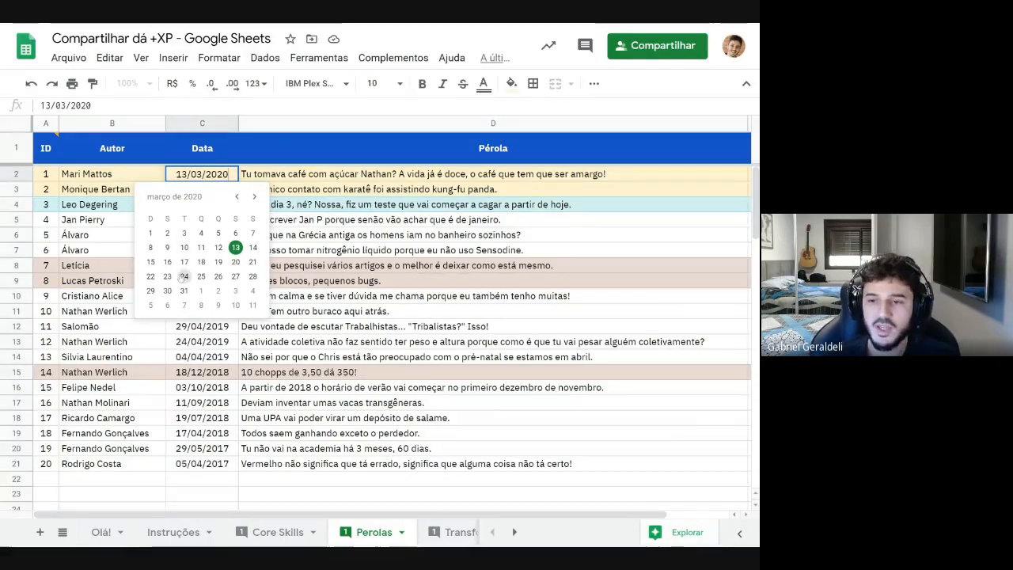
key("Escape")
Test the date validation by entering 22 in cell C22, and clear the entry again
scroll(185, 279, "down", 1)
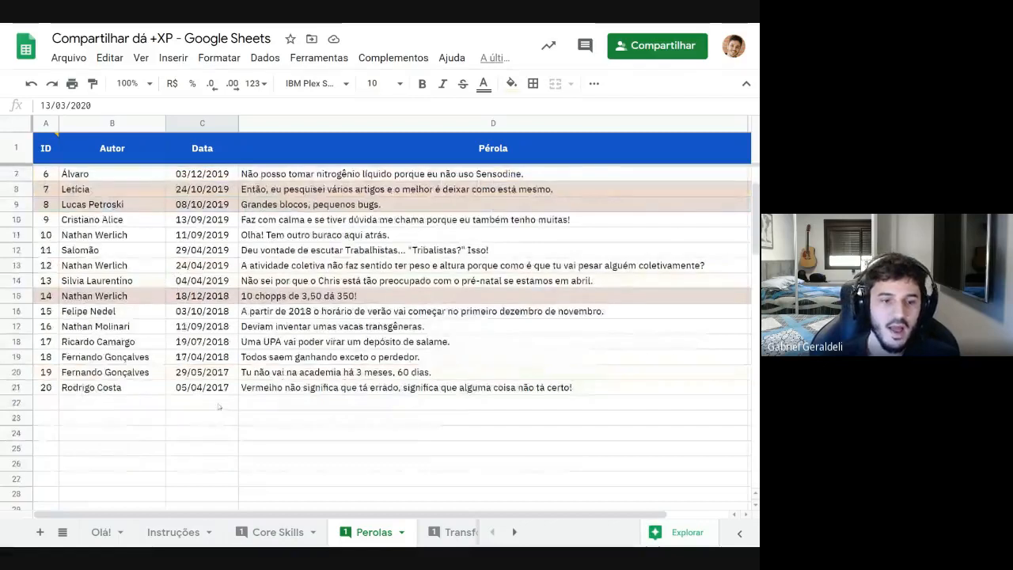
left_click(219, 405)
key("Return")
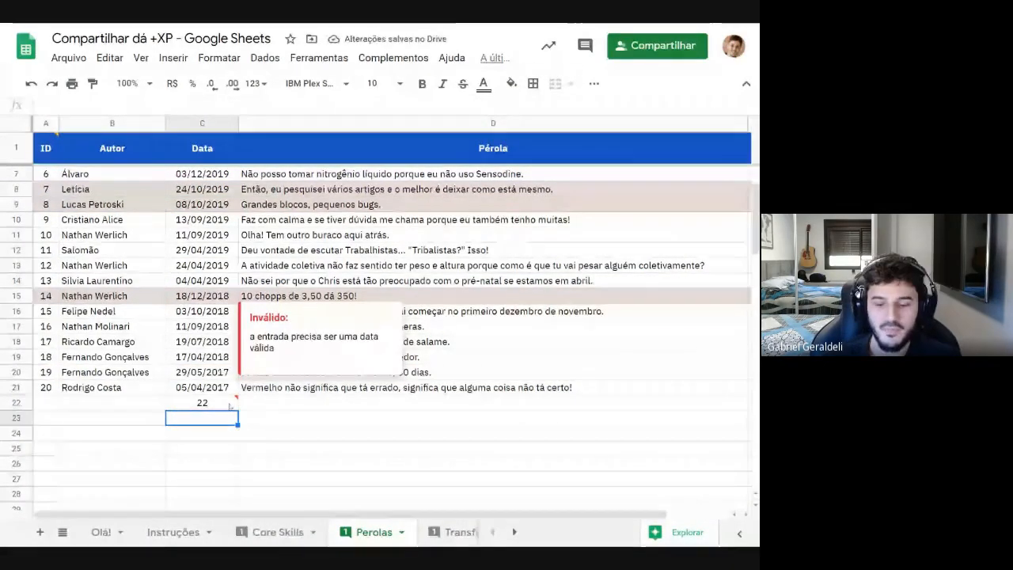
left_click(229, 406)
key("Delete")
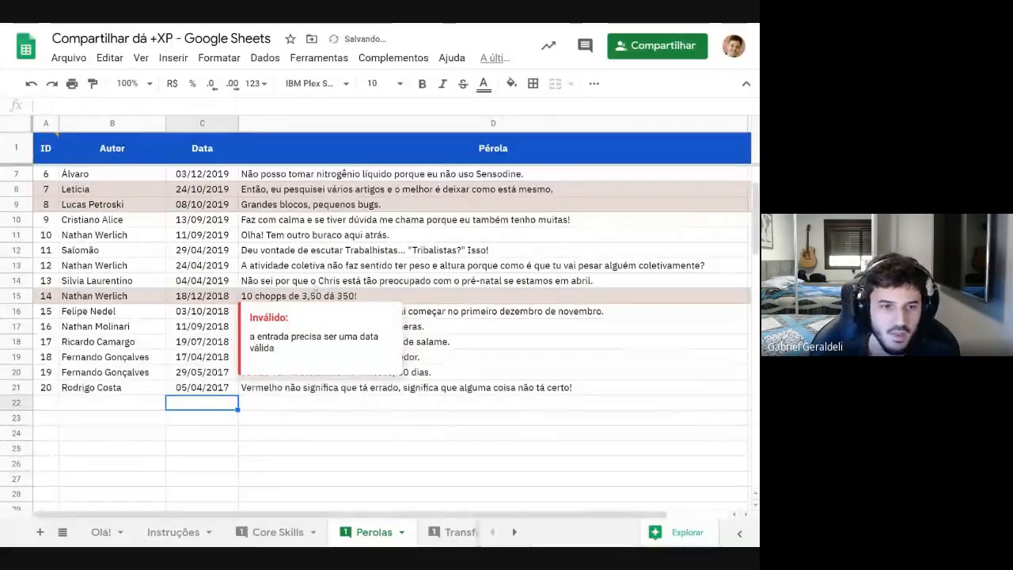
left_click(273, 234)
Open the data validation settings for date cell C2
scroll(273, 223, "up", 3)
left_click(207, 173)
right_click(211, 174)
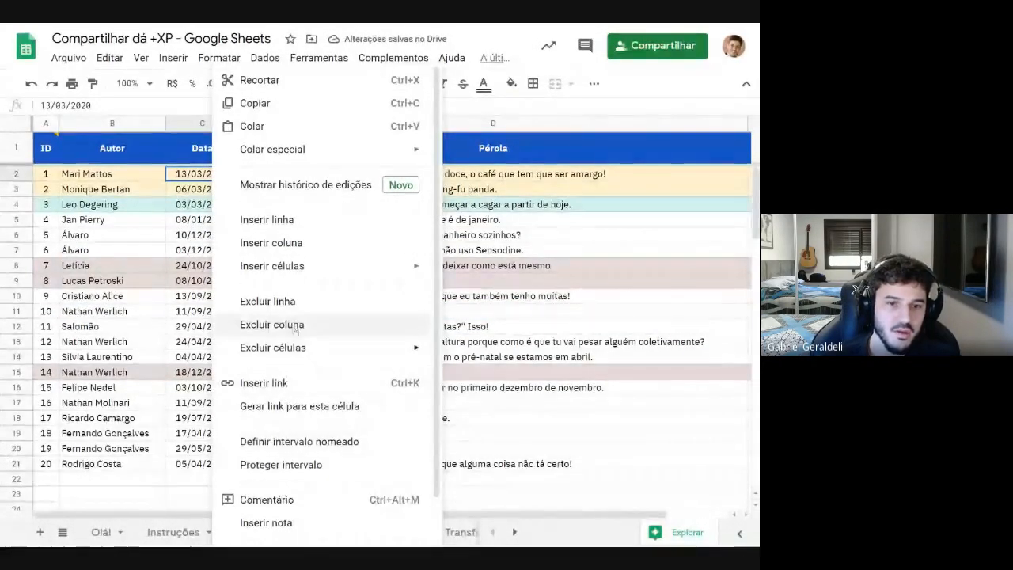
scroll(297, 340, "down", 2)
left_click(298, 355)
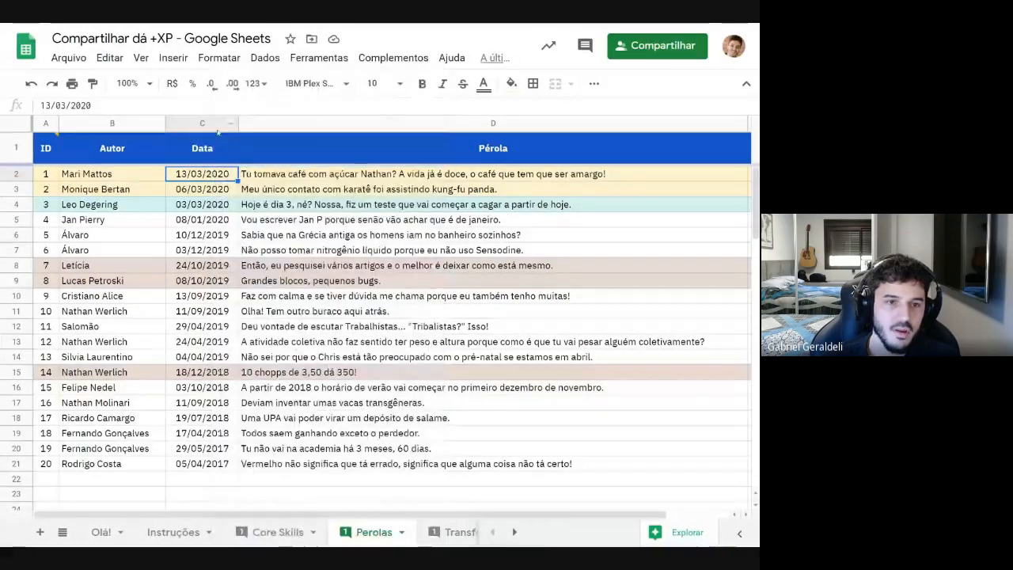
left_click(265, 57)
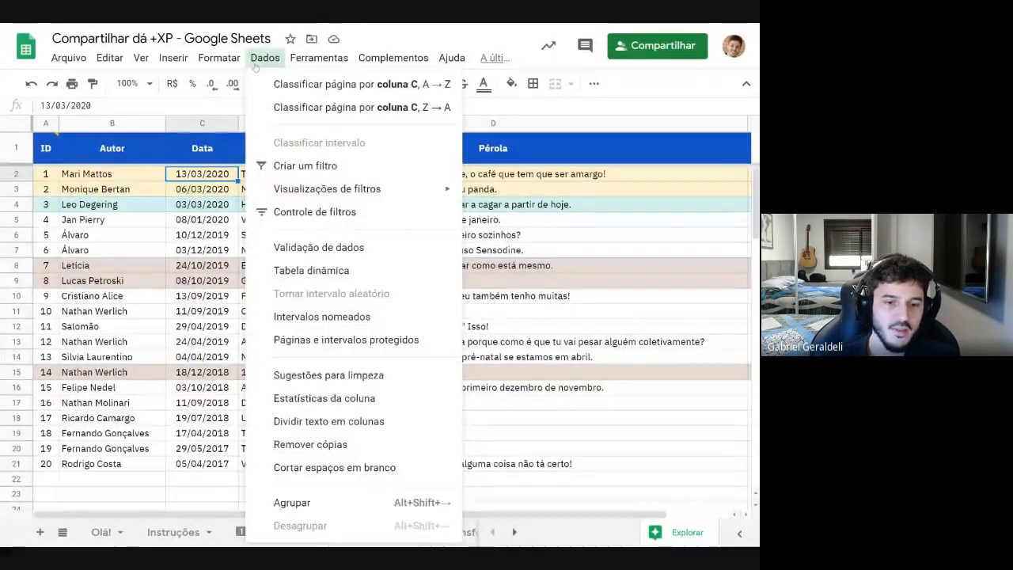
left_click(312, 251)
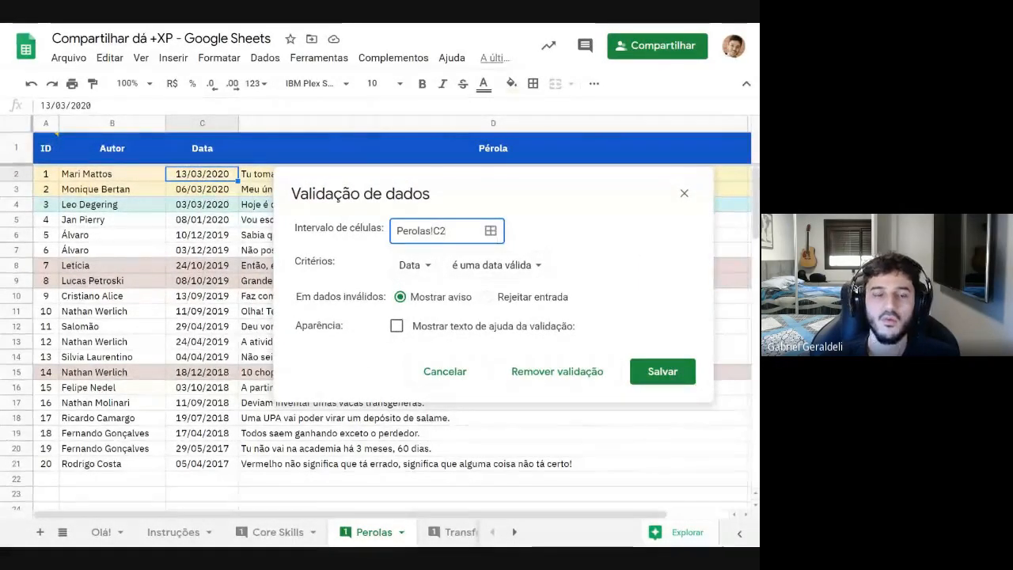
Review the criteria types available for C2's data validation and leave the settings without saving
left_click(204, 173)
left_click(425, 275)
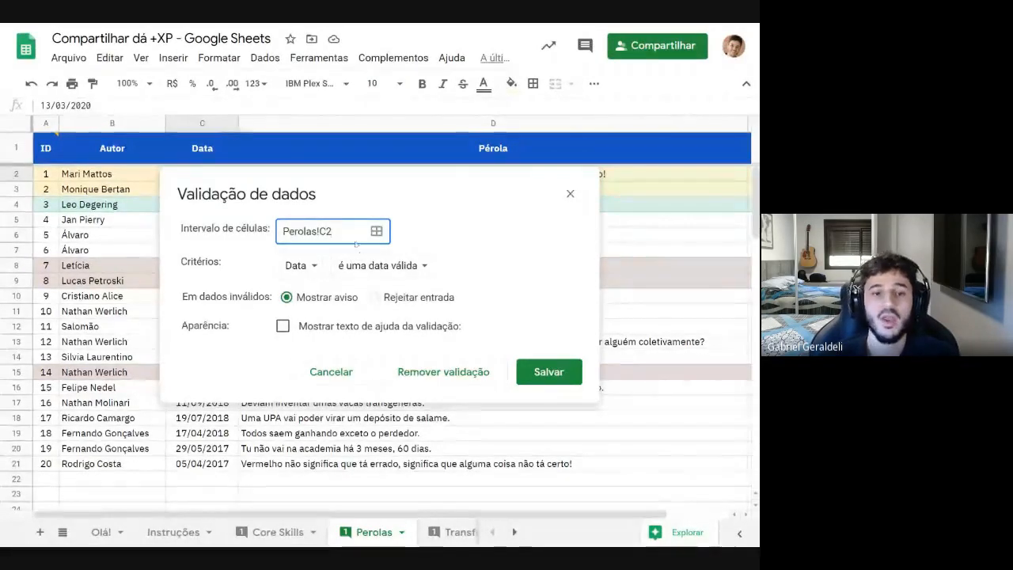
left_click(317, 265)
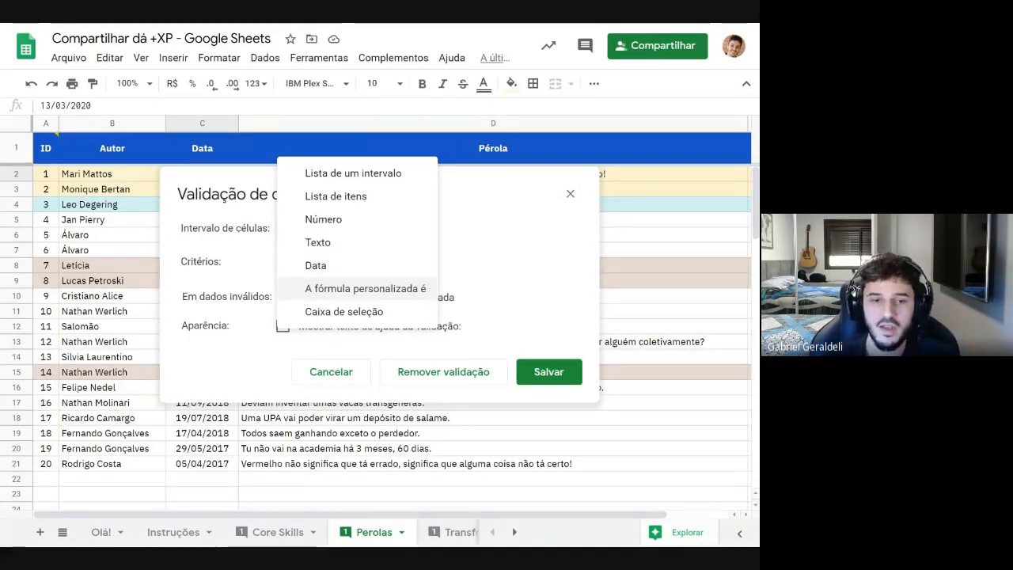
key("Escape")
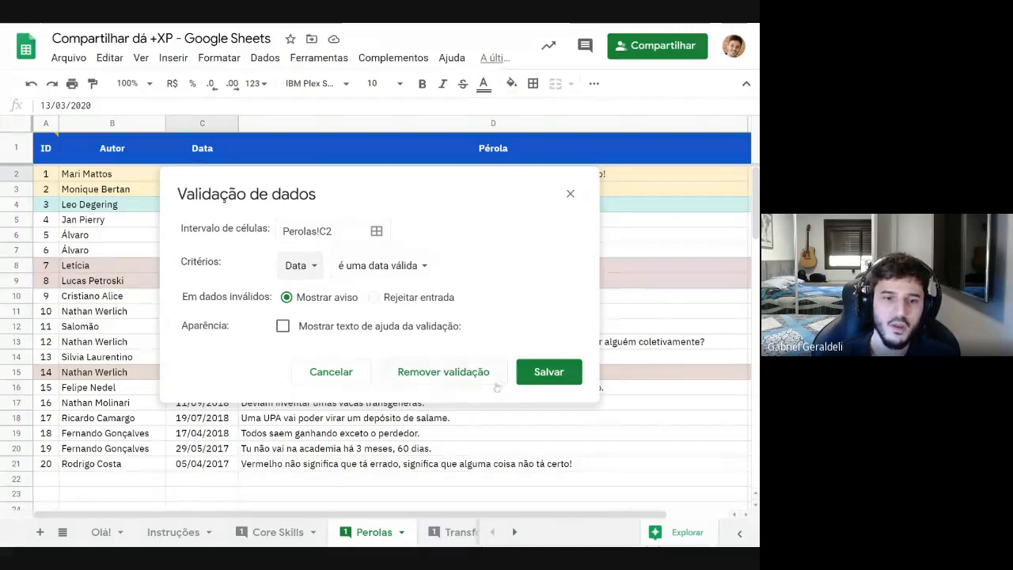
left_click(331, 372)
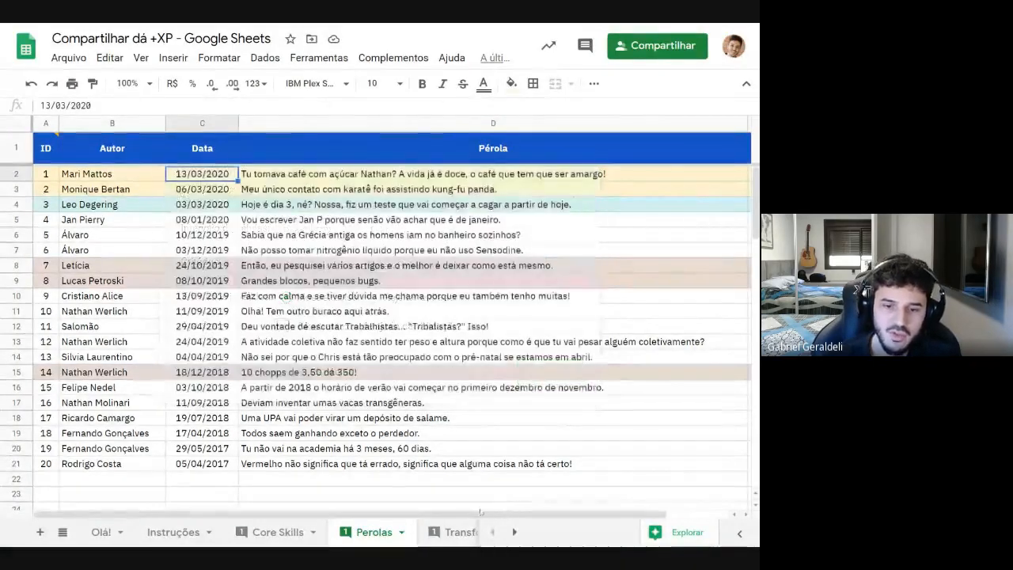
Open the data validation settings for cell E2 in the Avaliação column
left_click_drag(515, 515, 584, 514)
left_click(646, 178)
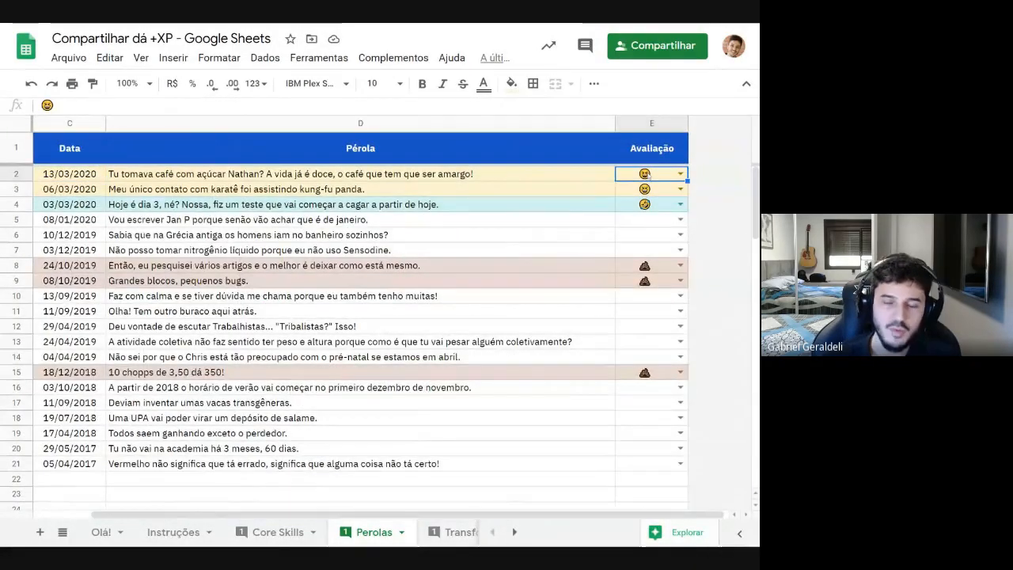
left_click(140, 58)
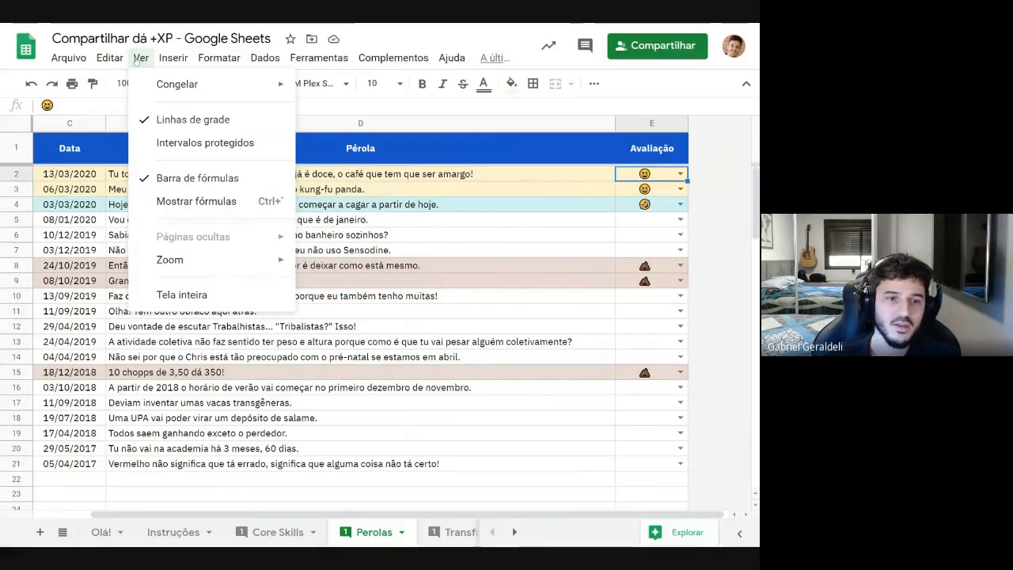
mouse_move(264, 58)
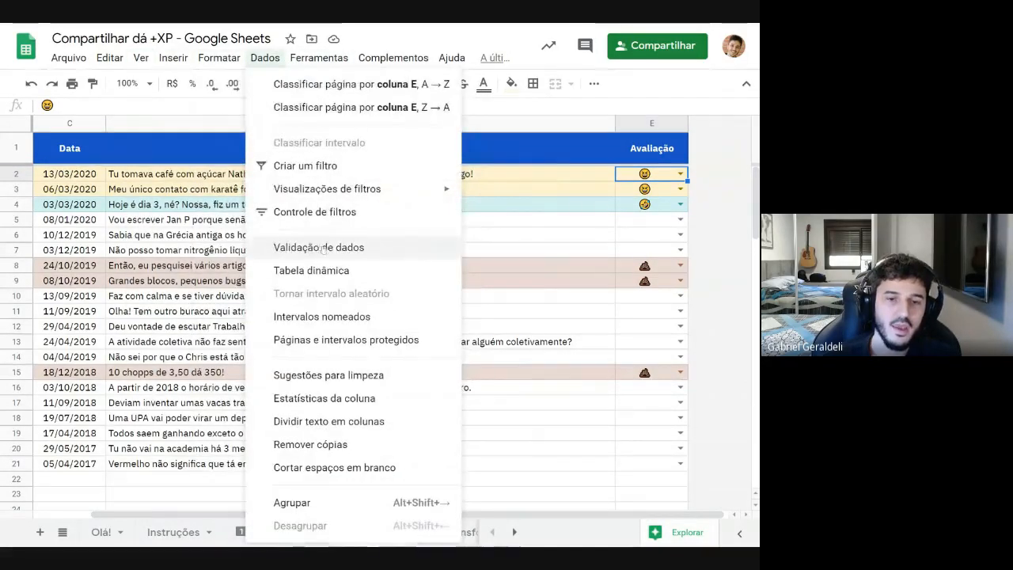
left_click(322, 248)
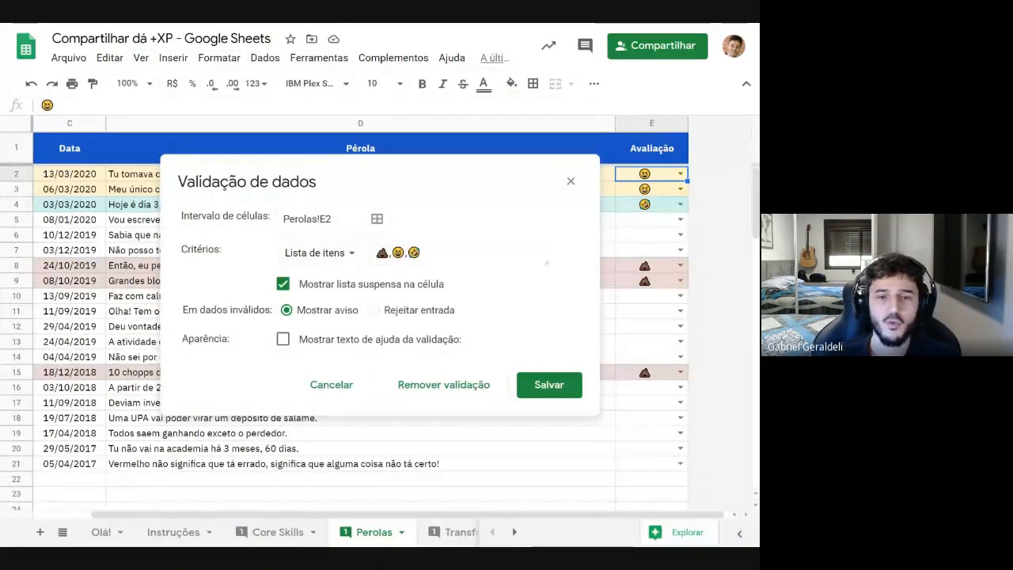
Examine E2's list of emoji items, save the validation, and view the options offered in cell E5
left_click(448, 253)
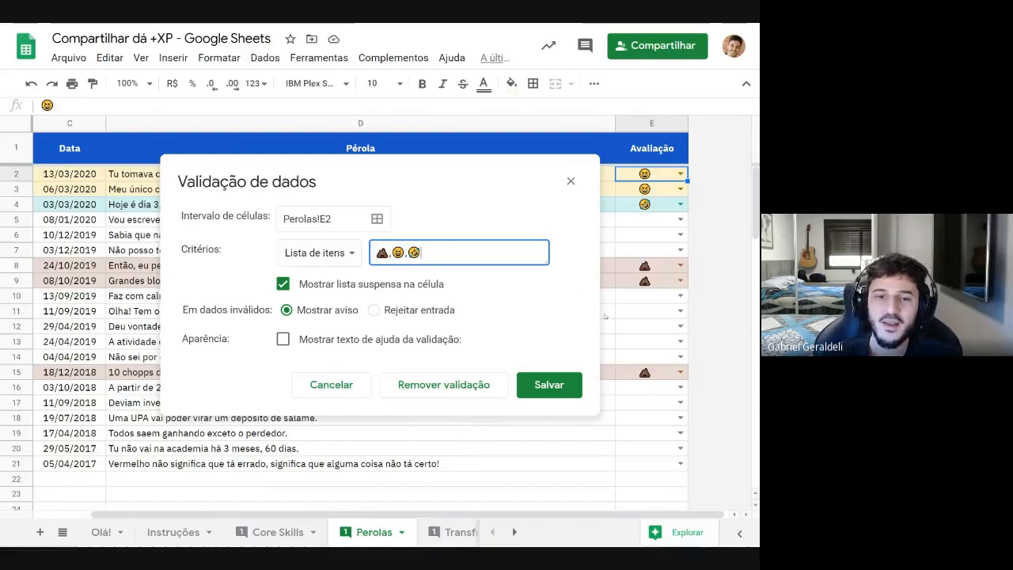
left_click(549, 384)
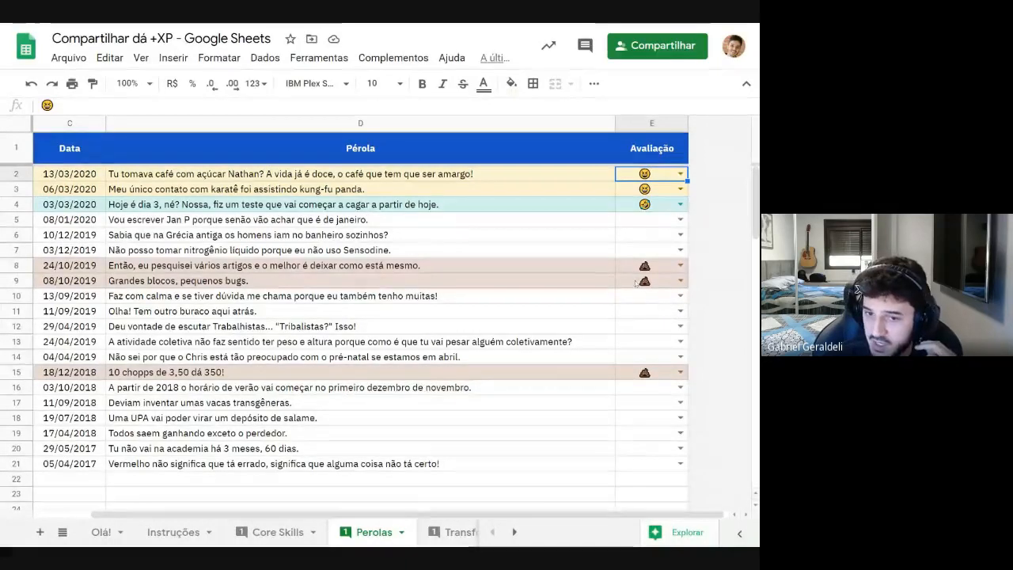
left_click(681, 221)
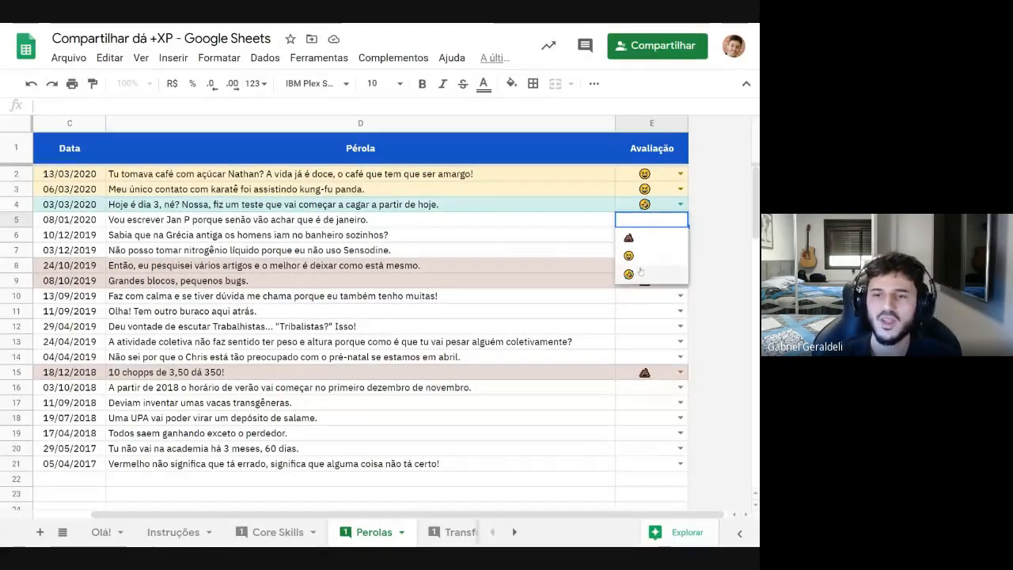
key("Escape")
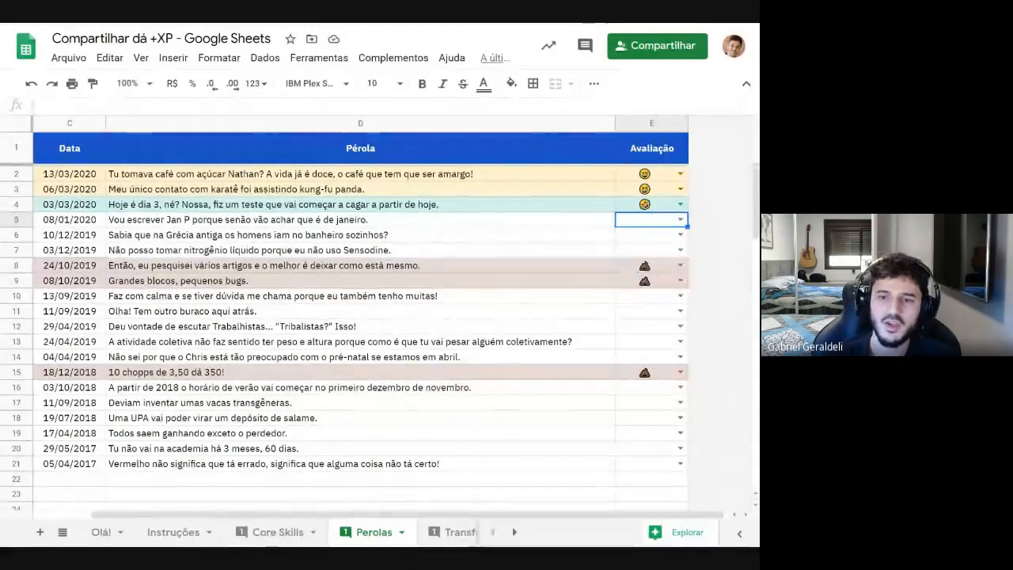
Review the criteria types available for E5's data validation and leave the settings without saving
left_click(218, 58)
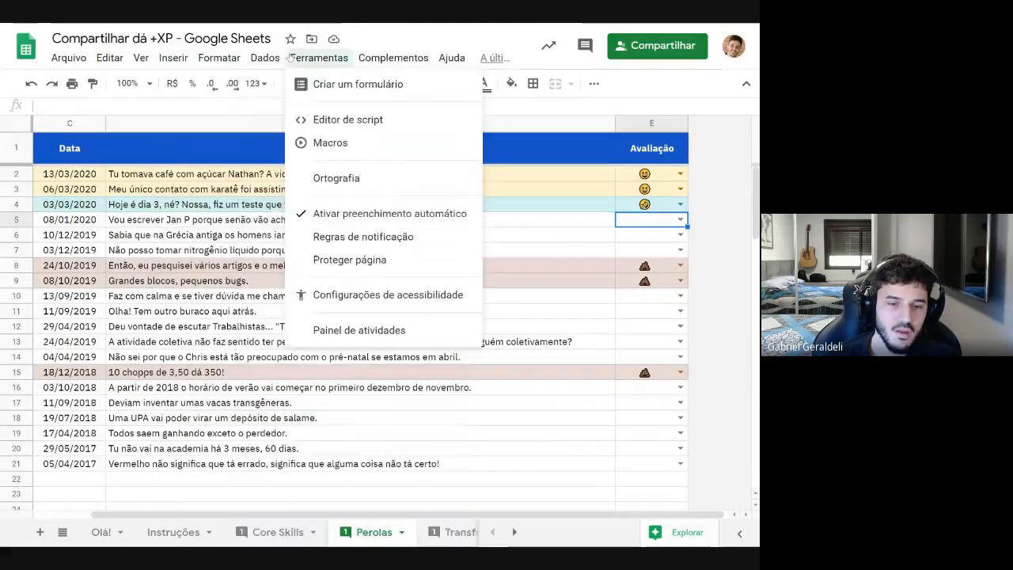
mouse_move(265, 58)
left_click(321, 246)
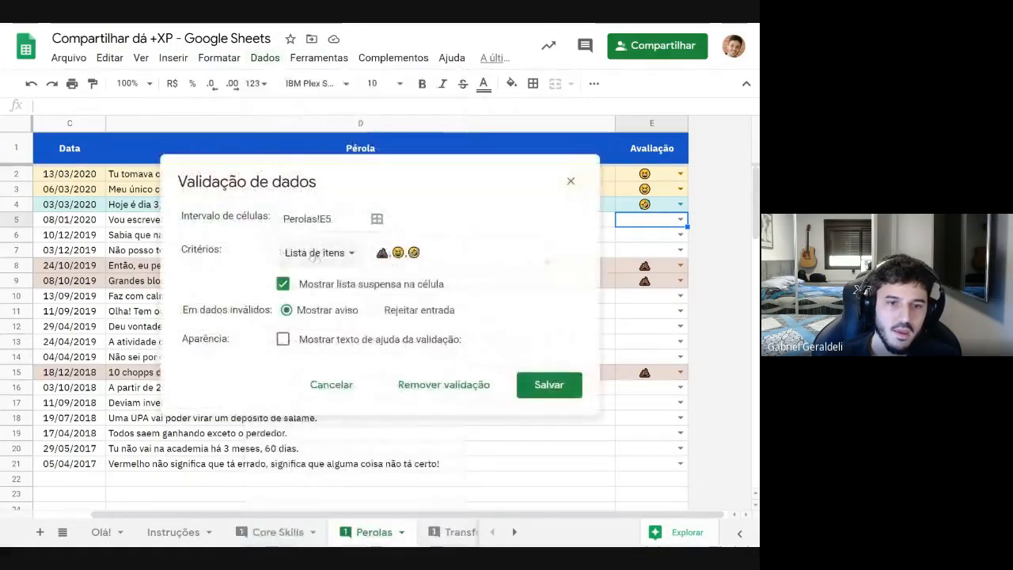
left_click(321, 251)
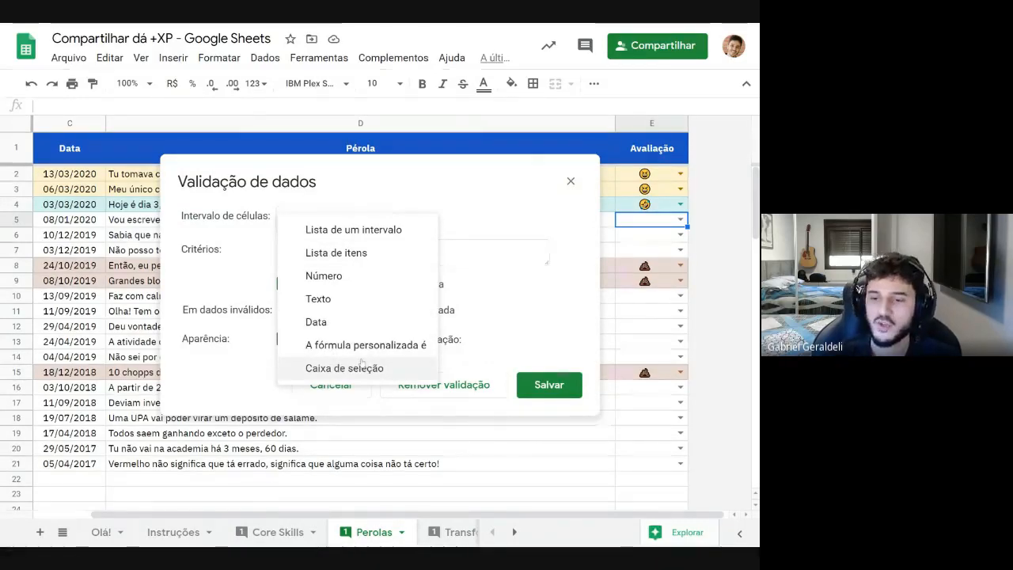
key("Escape")
key("Escape")
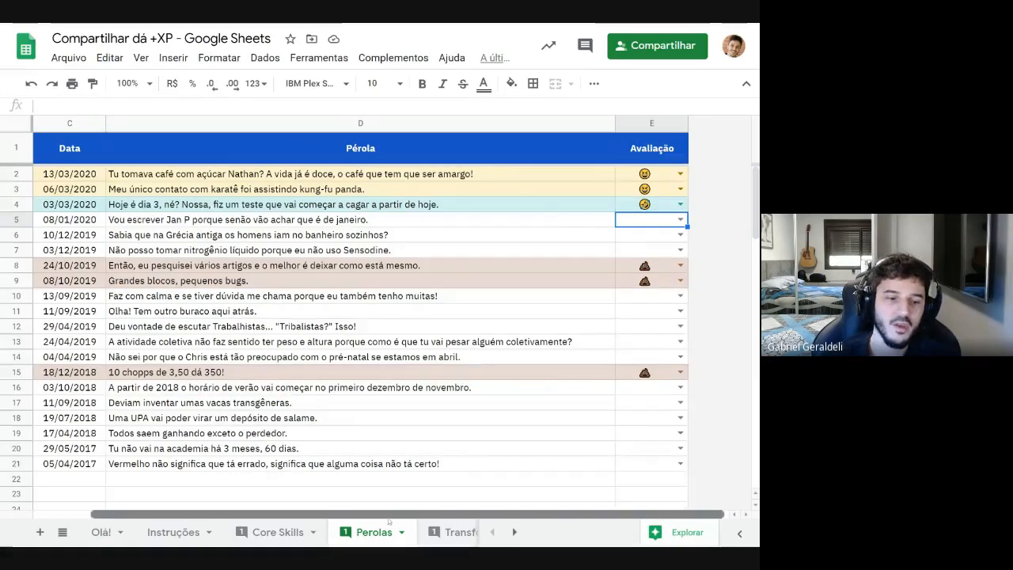
Set the Avaliação rating in cell E2 to 💩
scroll(390, 504, "left", 3)
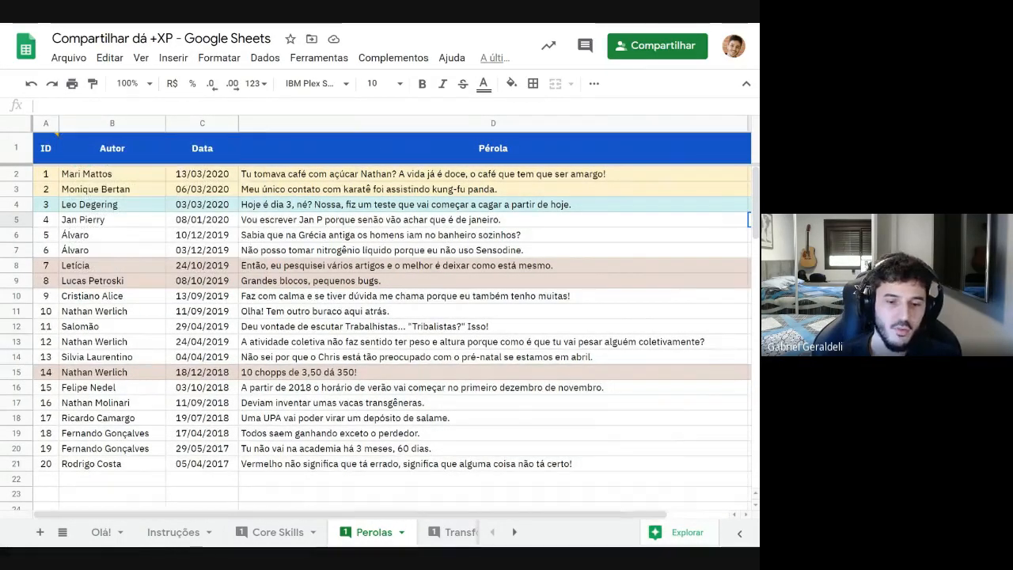
scroll(544, 333, "right", 3)
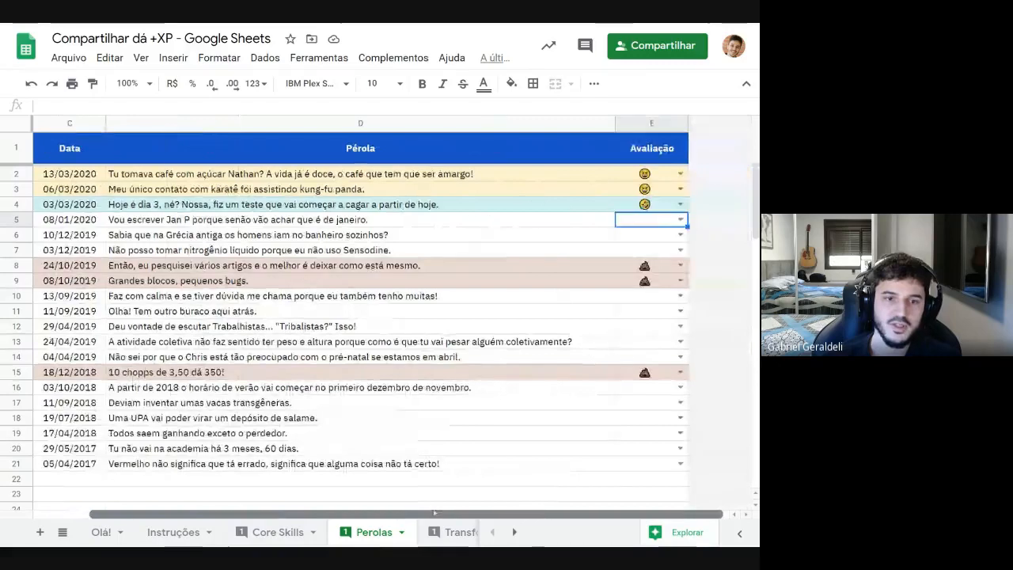
left_click(680, 173)
left_click(628, 192)
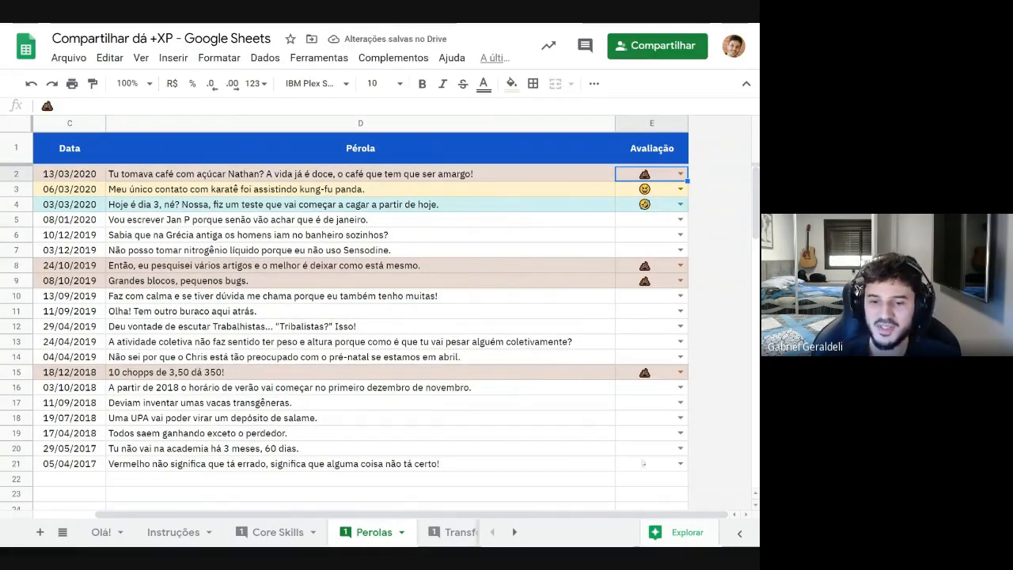
Select cell B2 and open the first conditional formatting rule covering A2:E97, the brown one
scroll(463, 513, "left", 3)
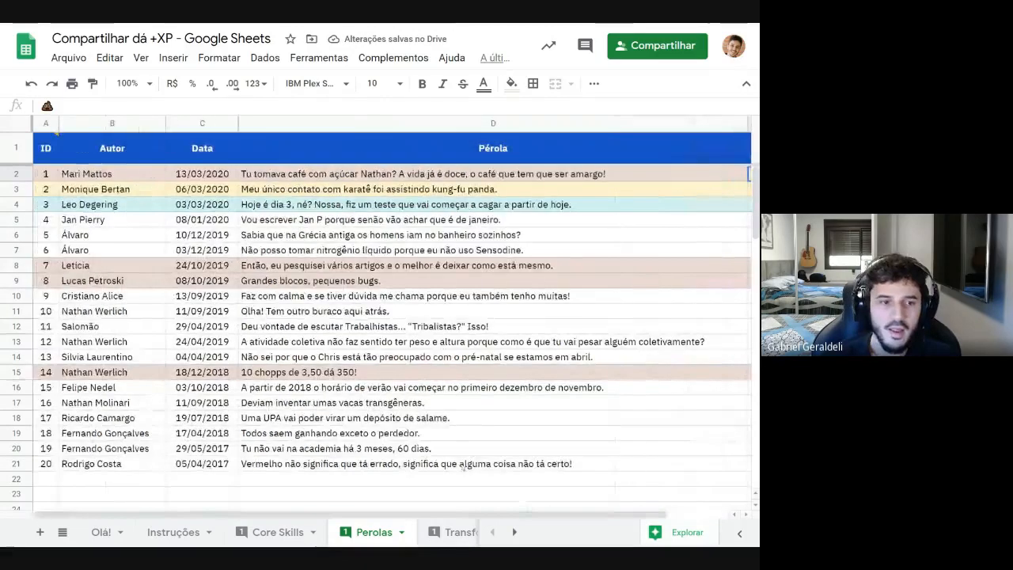
left_click(122, 176)
left_click(232, 61)
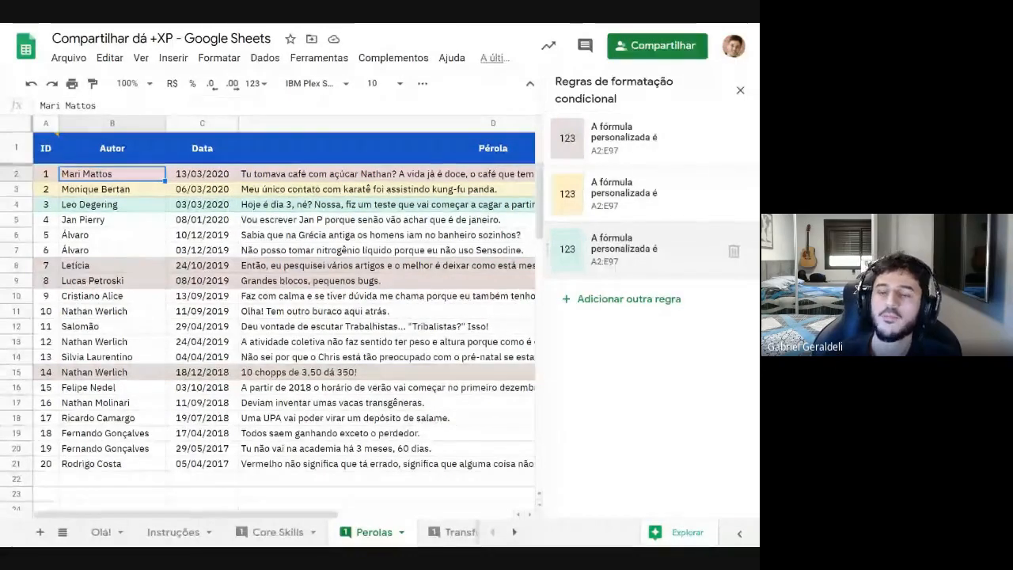
left_click(623, 138)
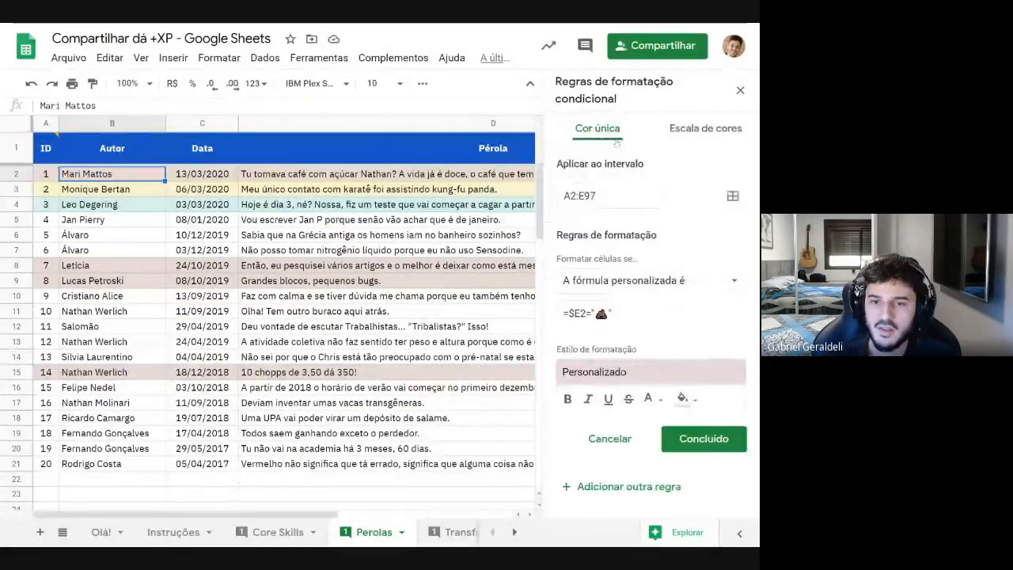
Examine the range A2:E97 that the brown rule applies to, checking its starting cell A2
left_click(608, 196)
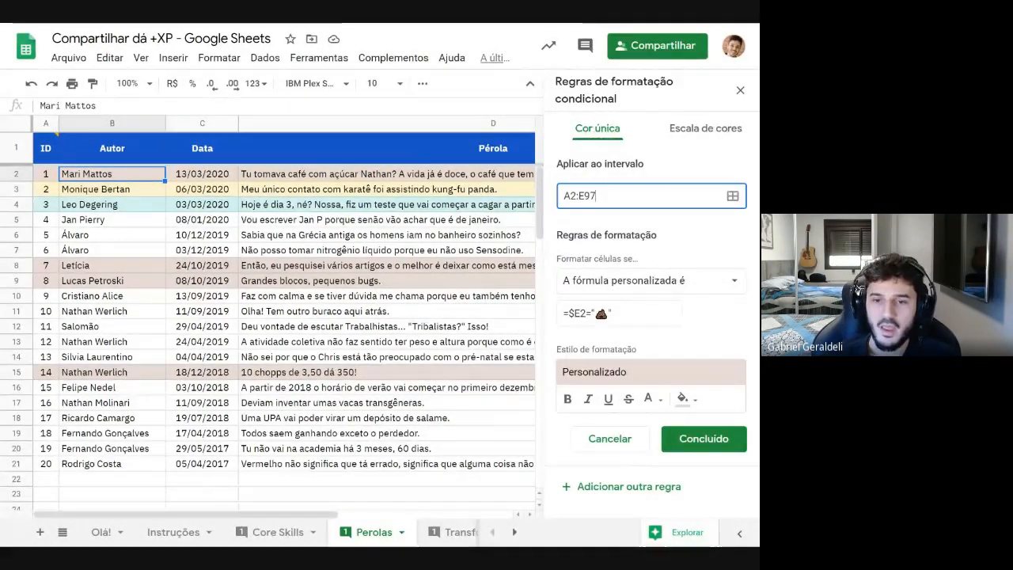
key("shift+Left")
key("shift+Left")
key("shift+Left")
key("shift+Left")
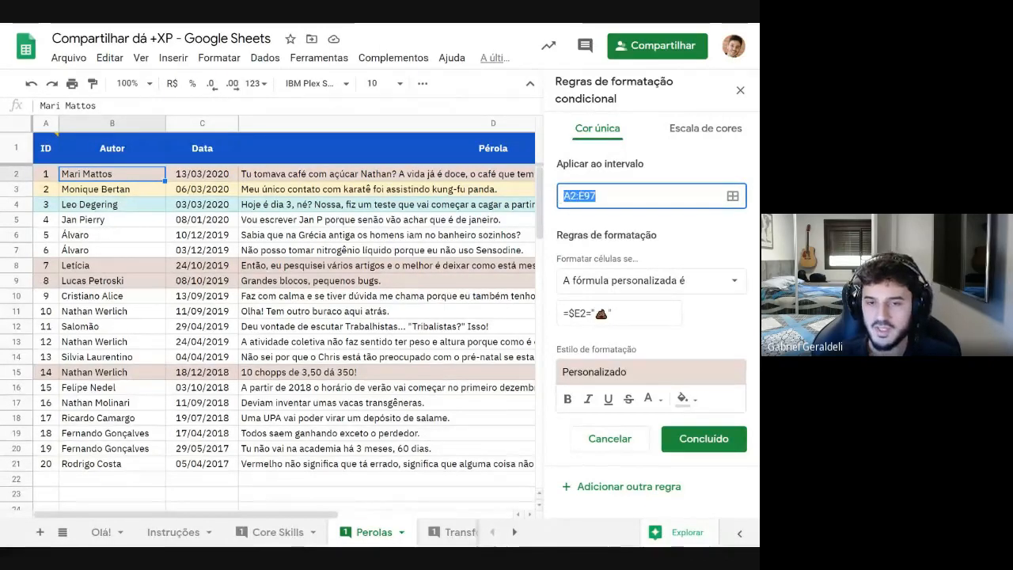
left_click(603, 196)
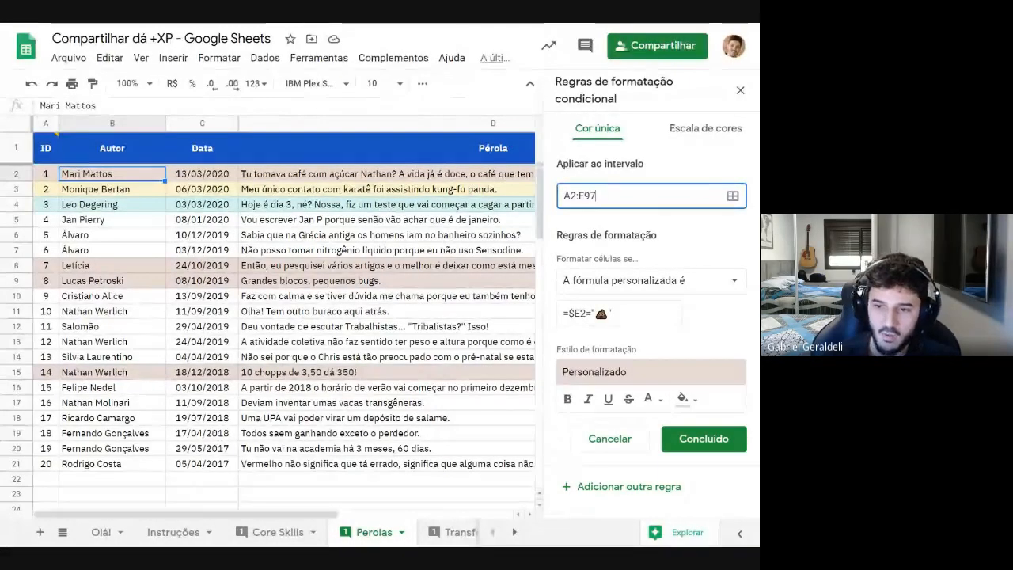
mouse_move(577, 196)
left_mouse_down()
mouse_move(564, 196)
mouse_move(596, 195)
left_mouse_up()
left_click(47, 174)
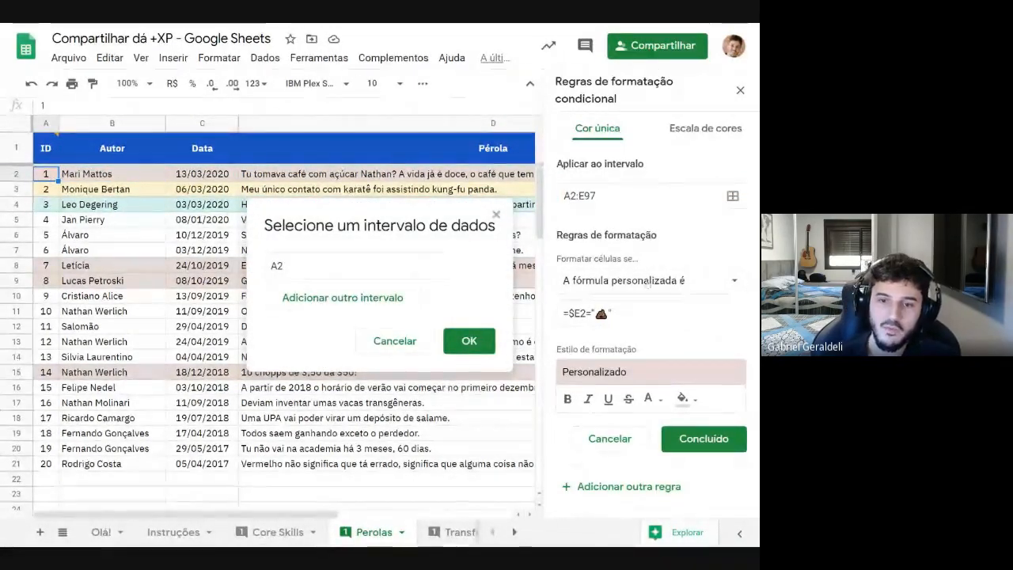
Examine the custom formula =$E2="💩" part by part against the ratings in the Avaliação column
left_click(619, 314)
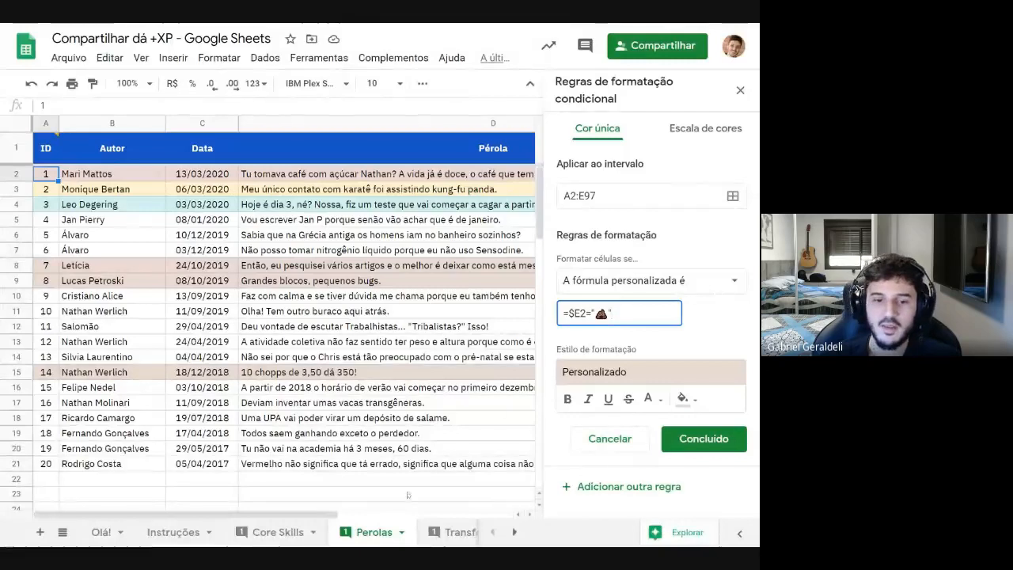
left_click_drag(321, 515, 497, 515)
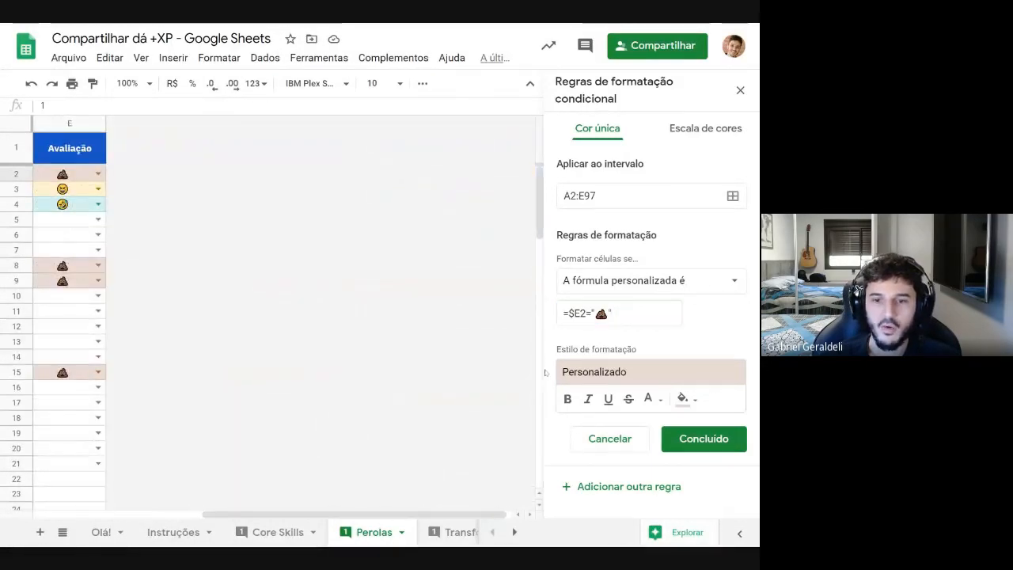
double_click(601, 313)
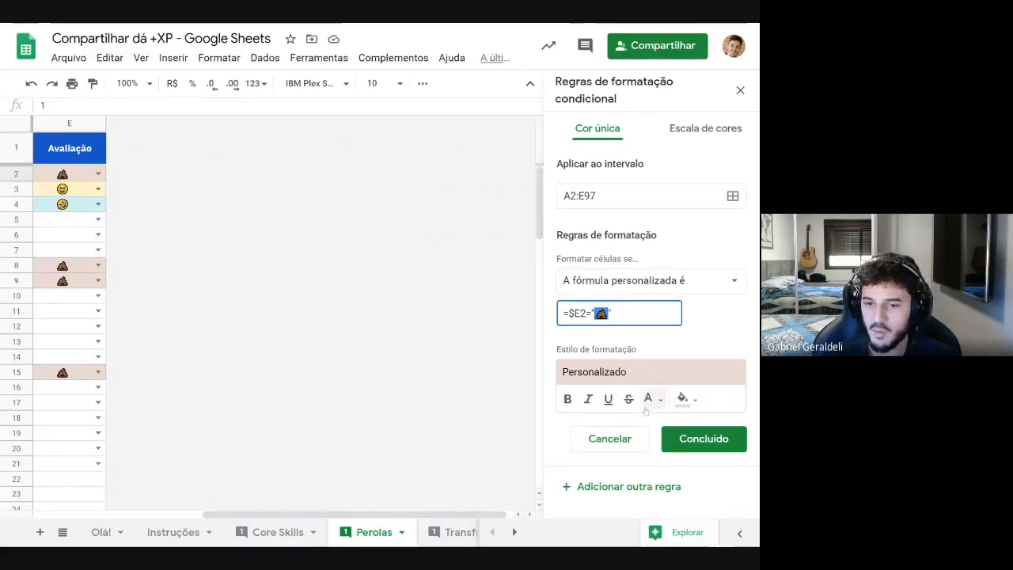
left_click_drag(492, 514, 418, 515)
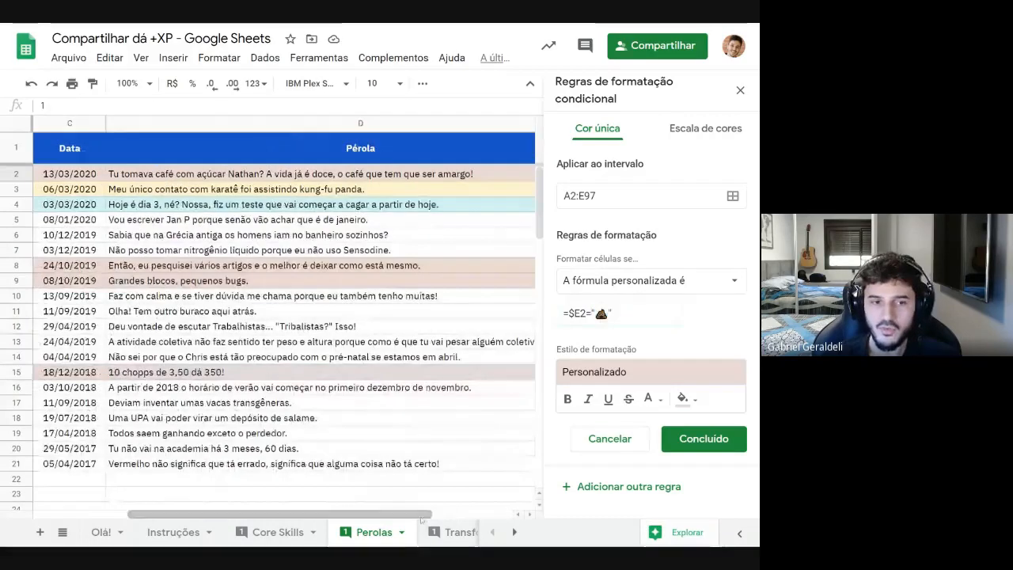
left_click(582, 314)
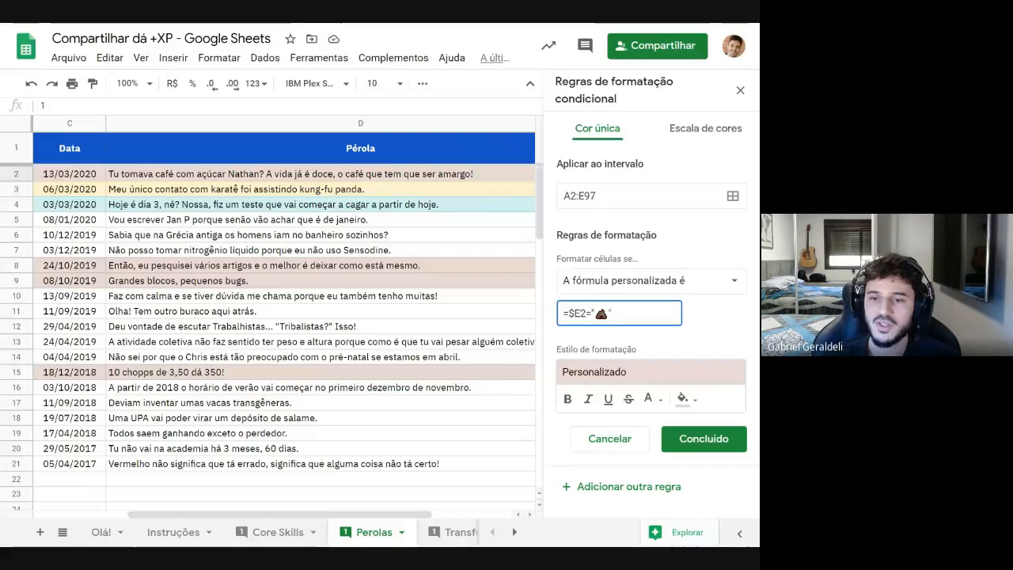
left_click_drag(582, 314, 569, 314)
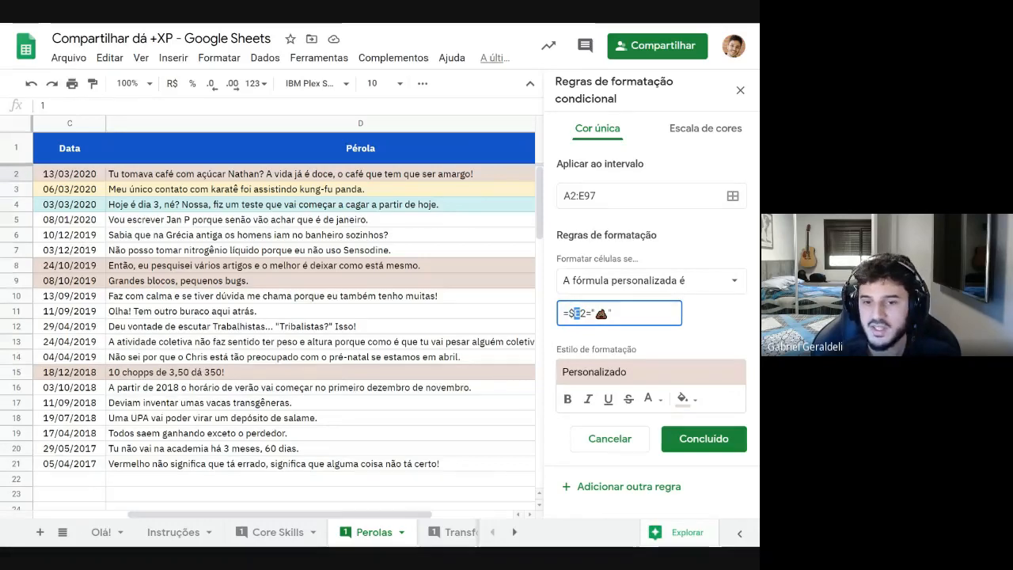
mouse_move(577, 313)
left_mouse_down()
mouse_move(586, 314)
mouse_move(576, 314)
left_mouse_up()
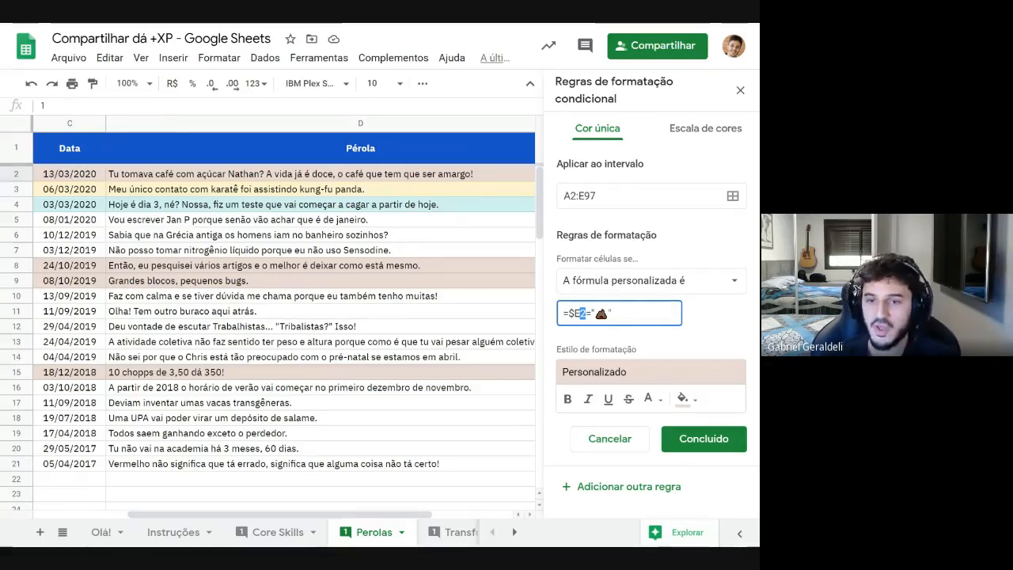
Try the brown rule's formula without the $ sign, as =E2="💩", and restore the absolute column reference
key("BackSpace")
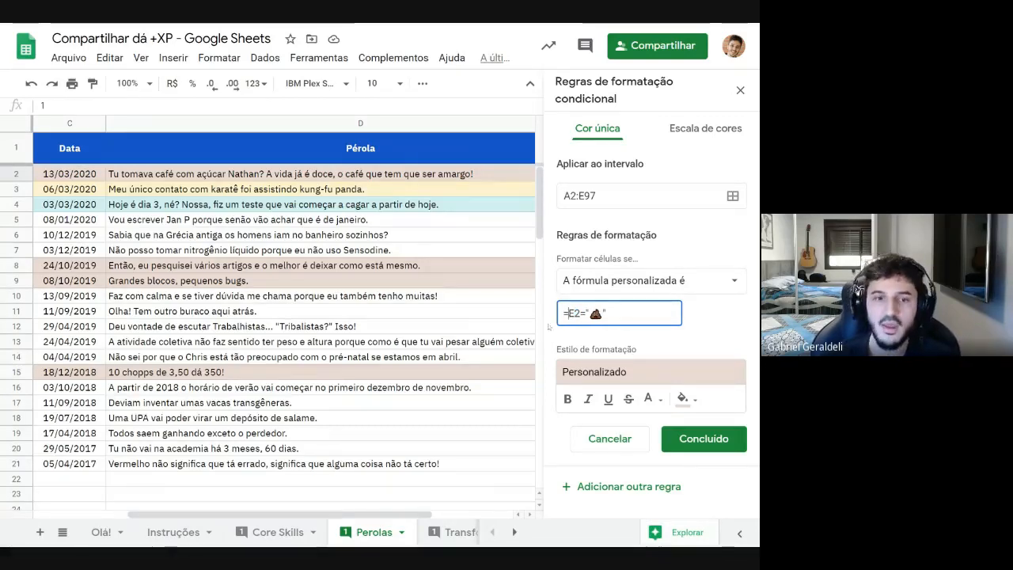
left_click_drag(375, 515, 309, 516)
key("alt+Tab")
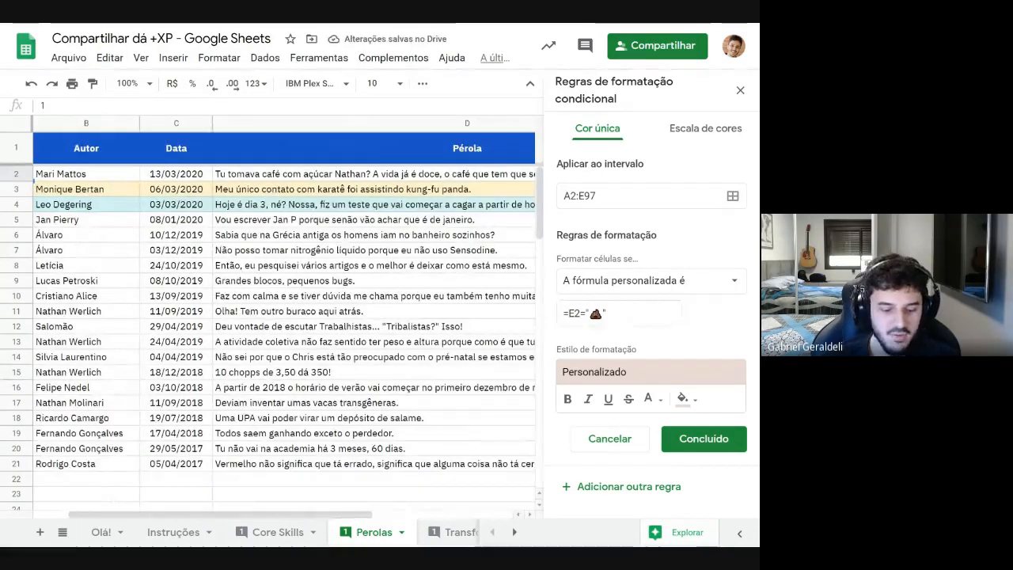
scroll(284, 317, "left", 2)
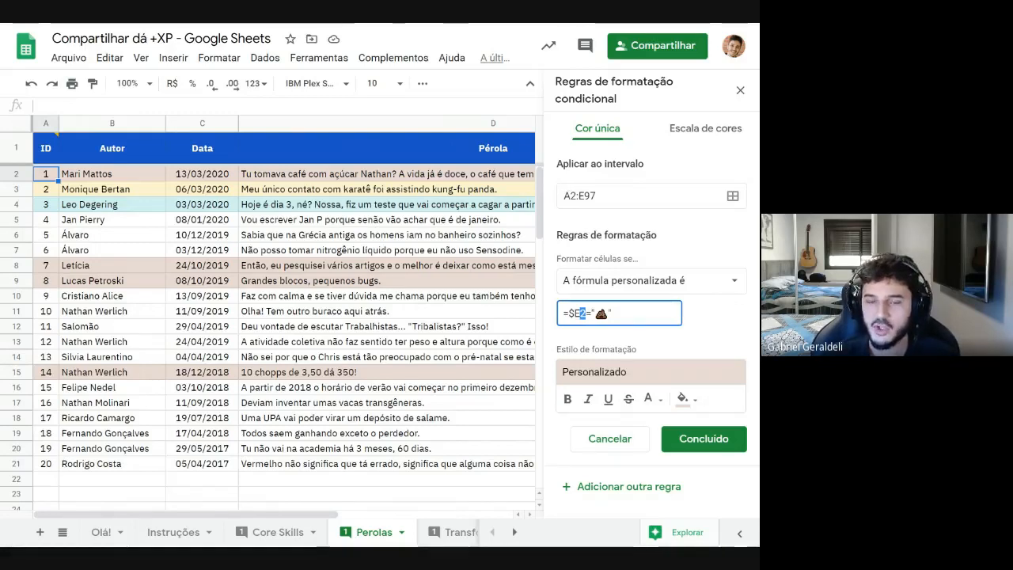
Check the brown rule's starting cell, leave it without saving, view the yellow rule's settings, and close the conditional formatting rules
left_click_drag(571, 196, 577, 196)
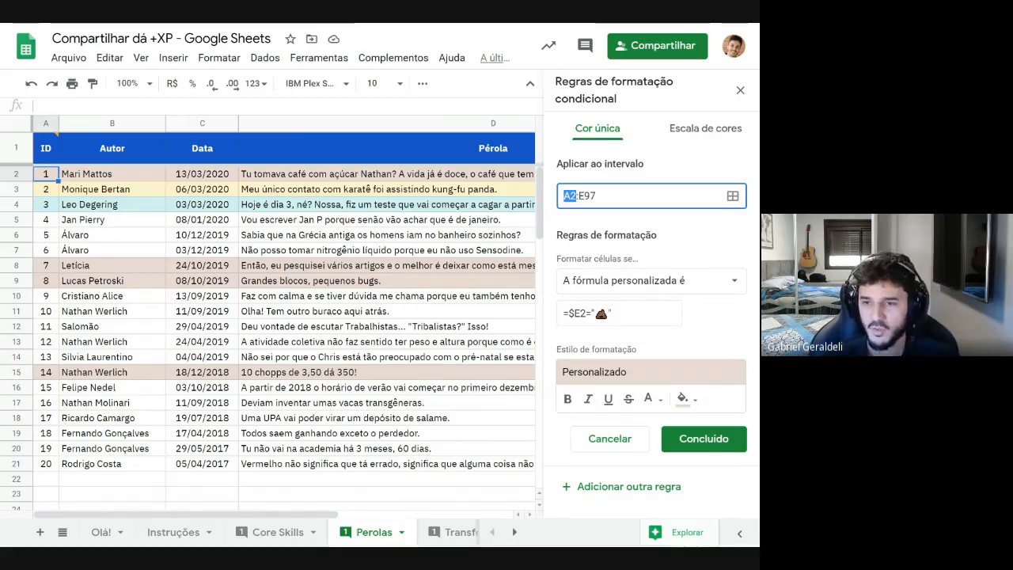
left_click(609, 439)
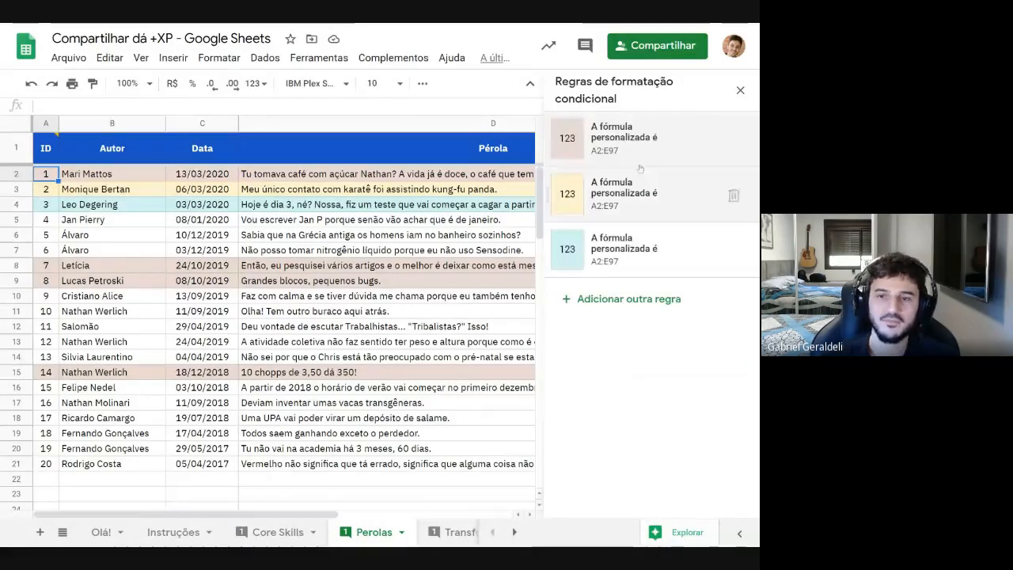
left_click(648, 210)
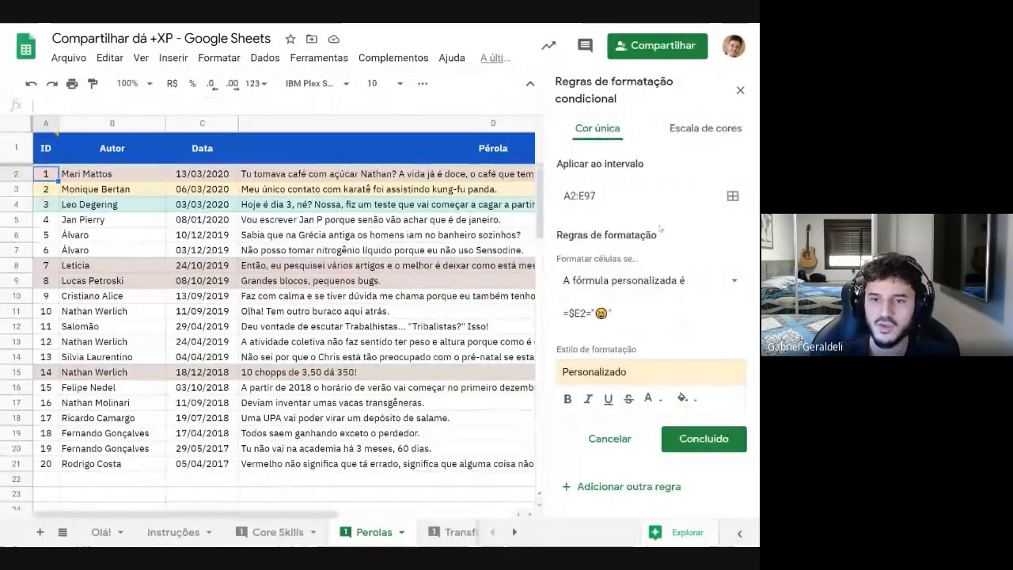
left_click(611, 437)
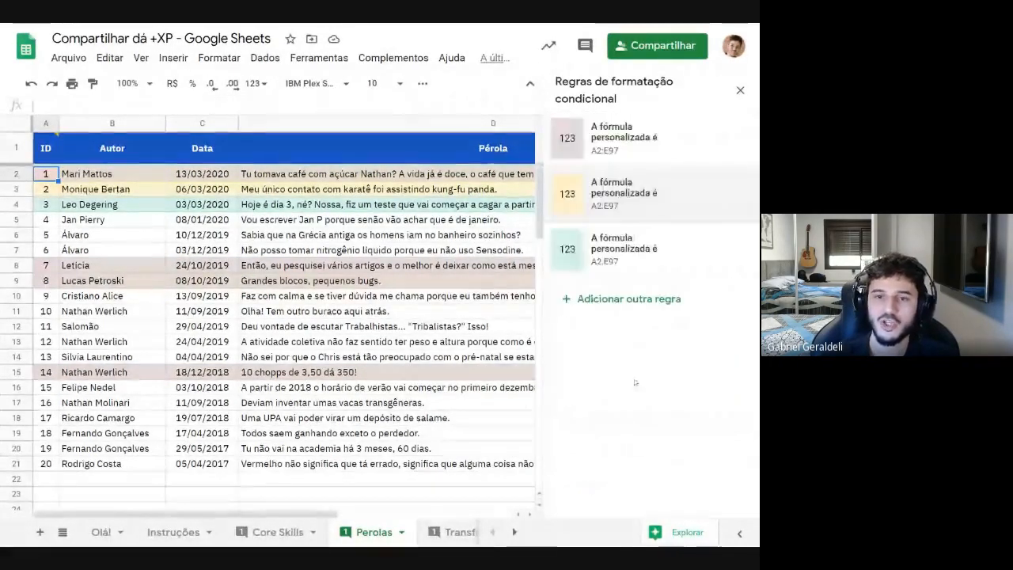
left_click(740, 91)
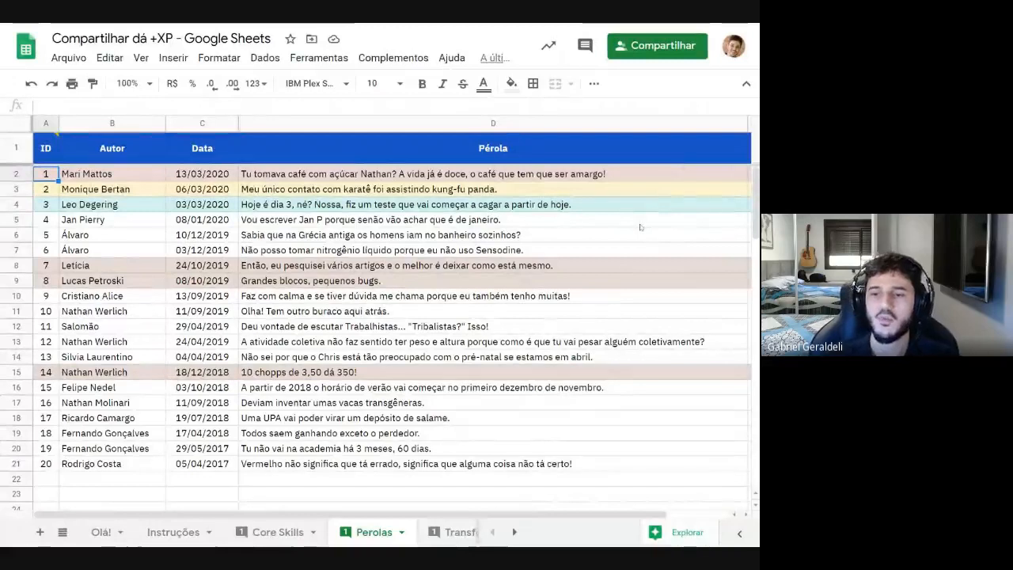
Try a new conditional formatting rule on A2 with the condition "Maior ou igual a" 0
right_click(53, 179)
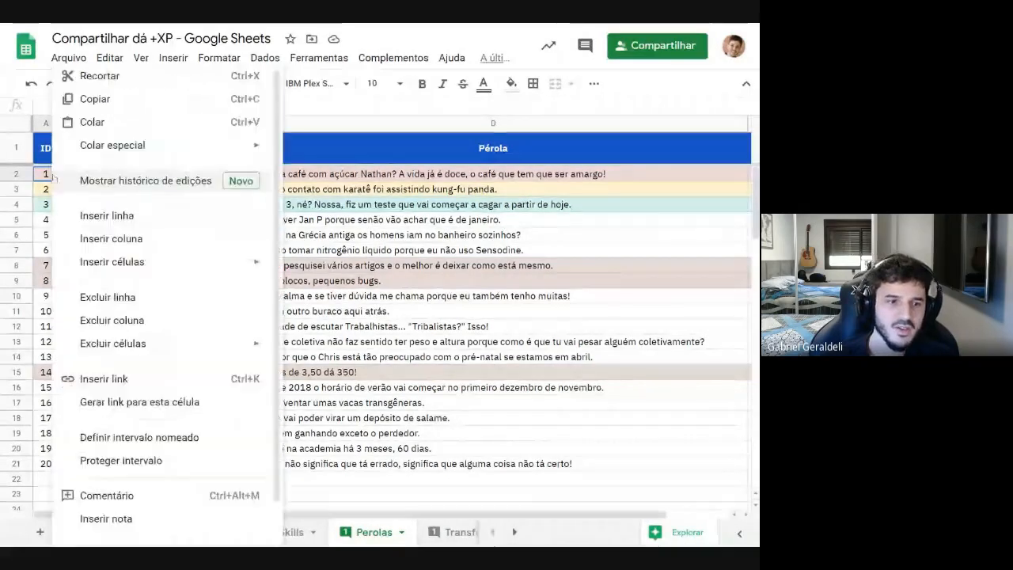
left_click(215, 59)
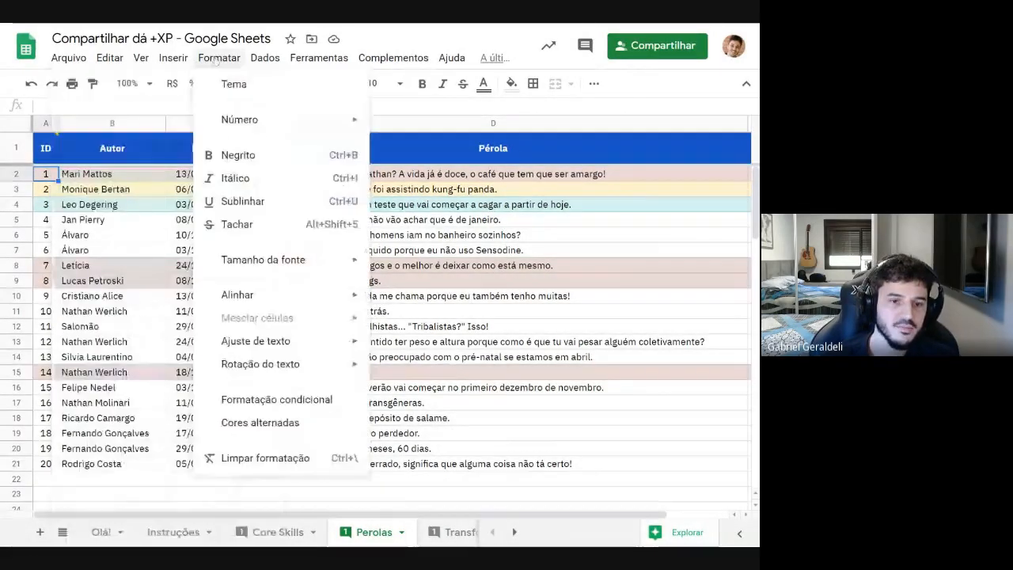
left_click(273, 400)
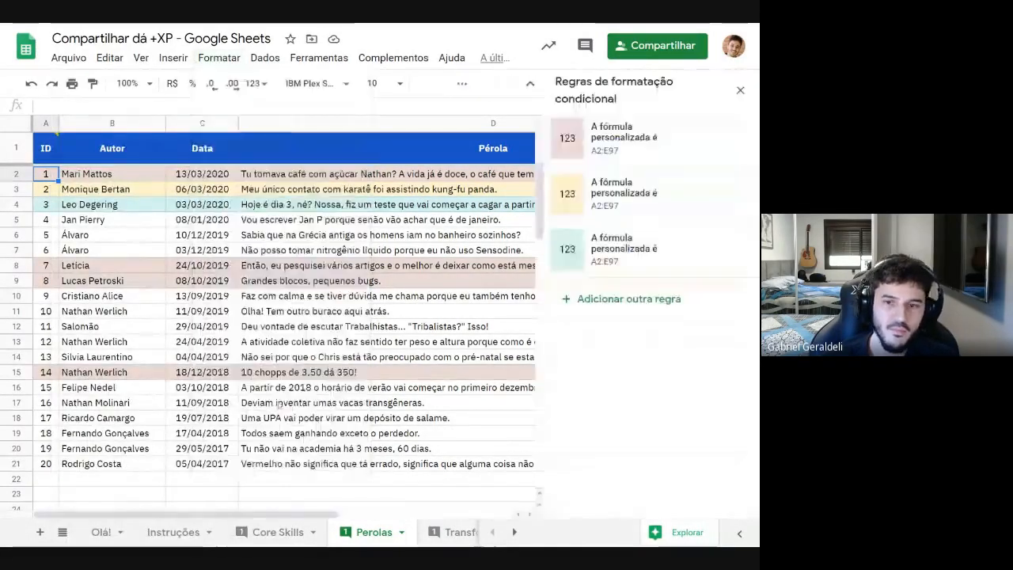
left_click(624, 304)
left_click(651, 277)
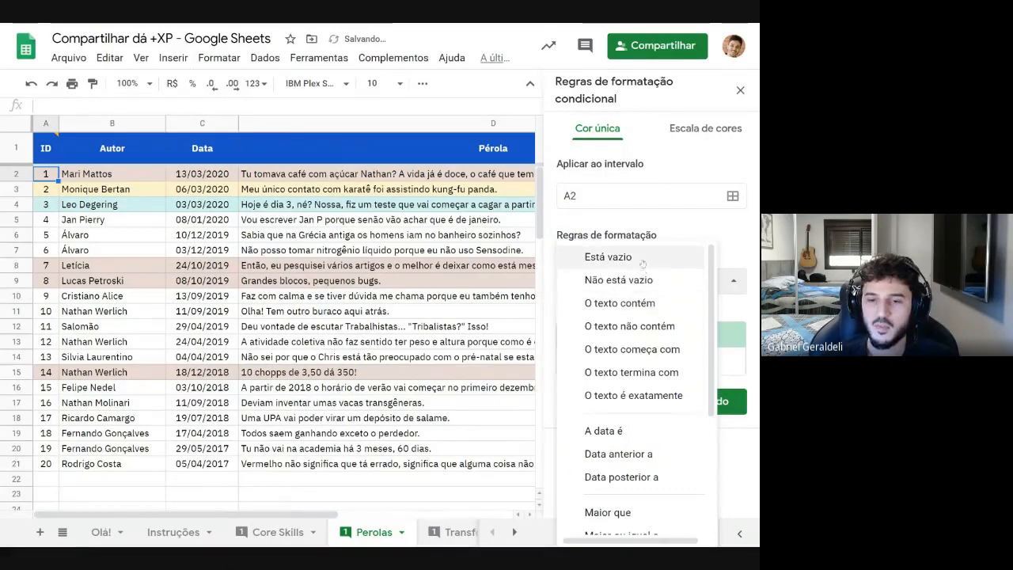
scroll(638, 380, "down", 2)
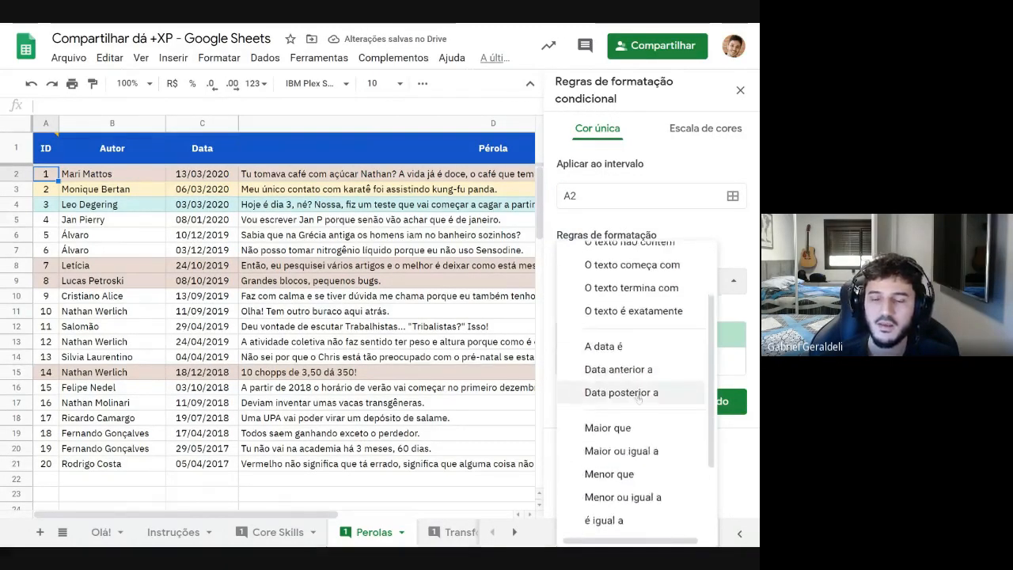
scroll(638, 396, "down", 1)
left_click(614, 410)
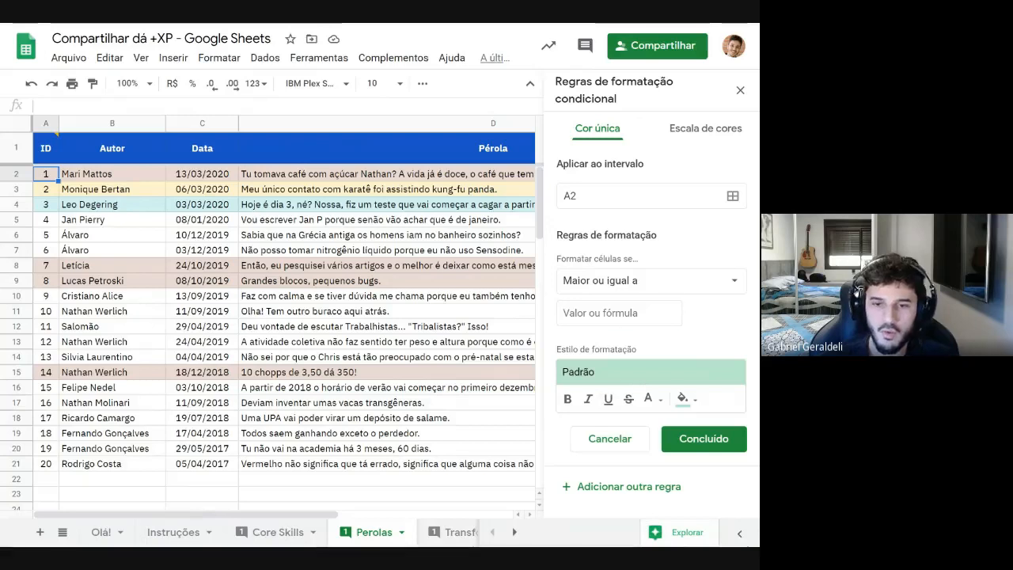
type("0")
Give the trial rule the green text style, discard it and close the conditional formatting rules
left_click(653, 375)
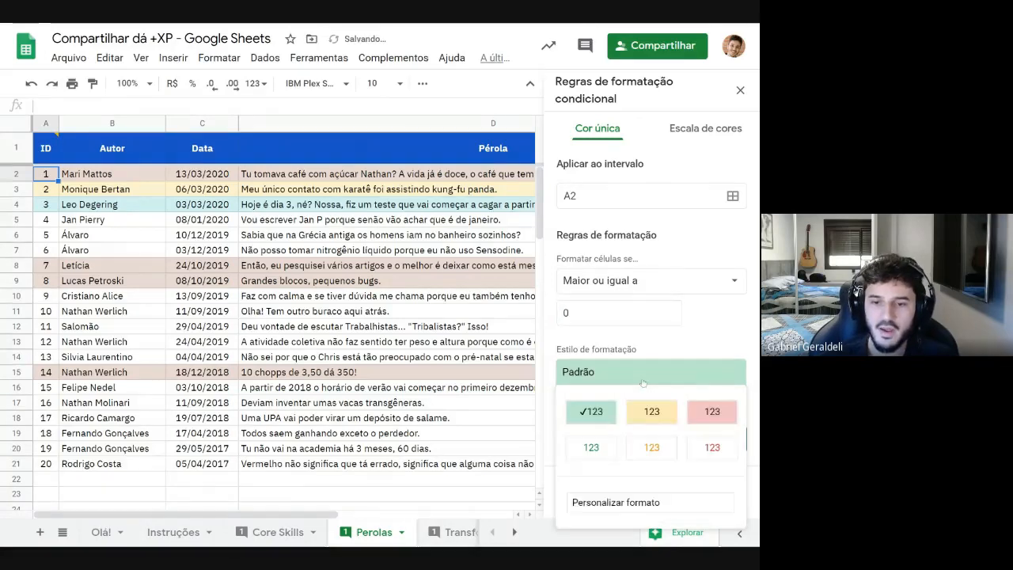
left_click(601, 450)
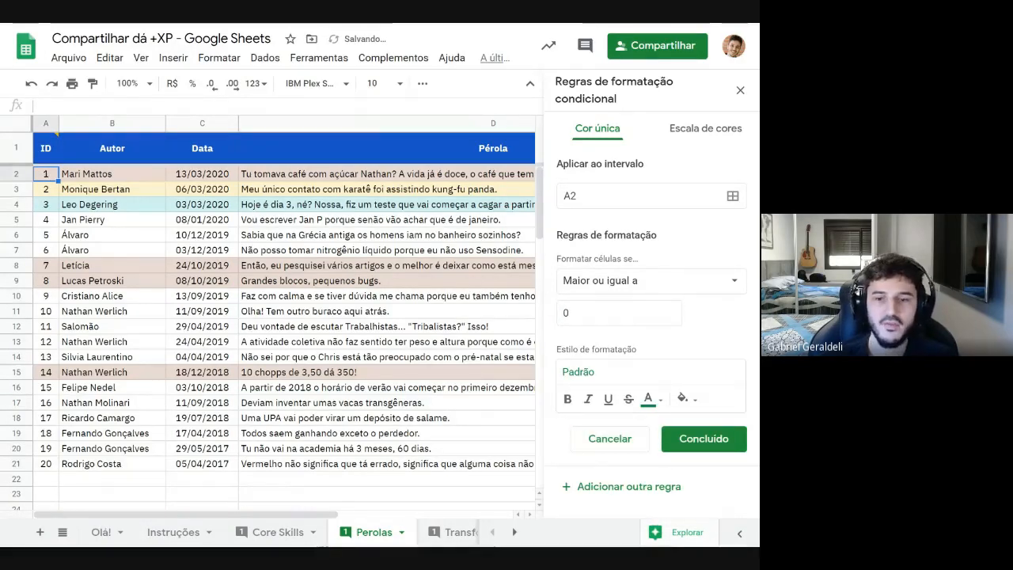
left_click(703, 439)
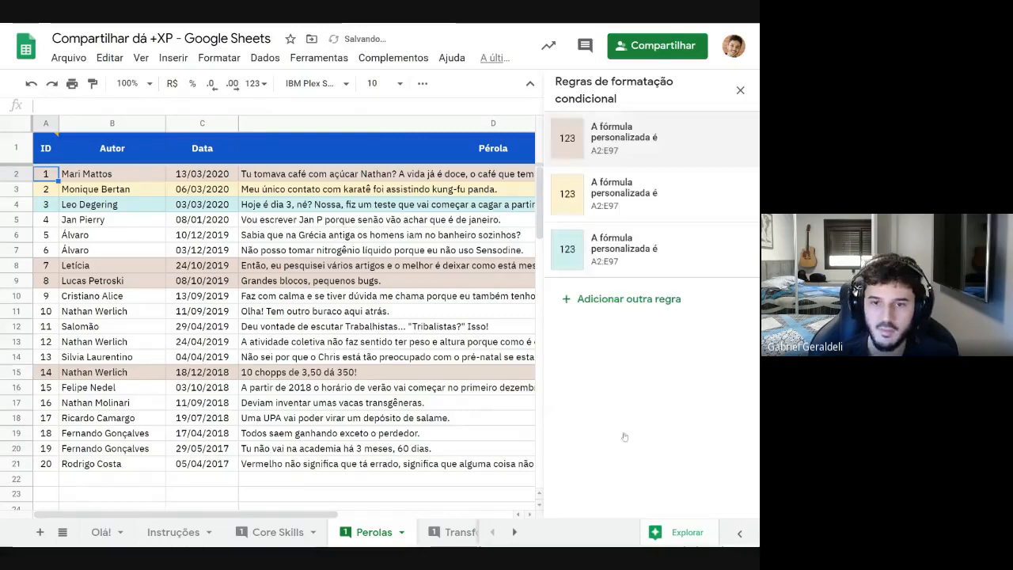
left_click(740, 89)
Read the topic list in the comment attached to the ID header
left_click(110, 220)
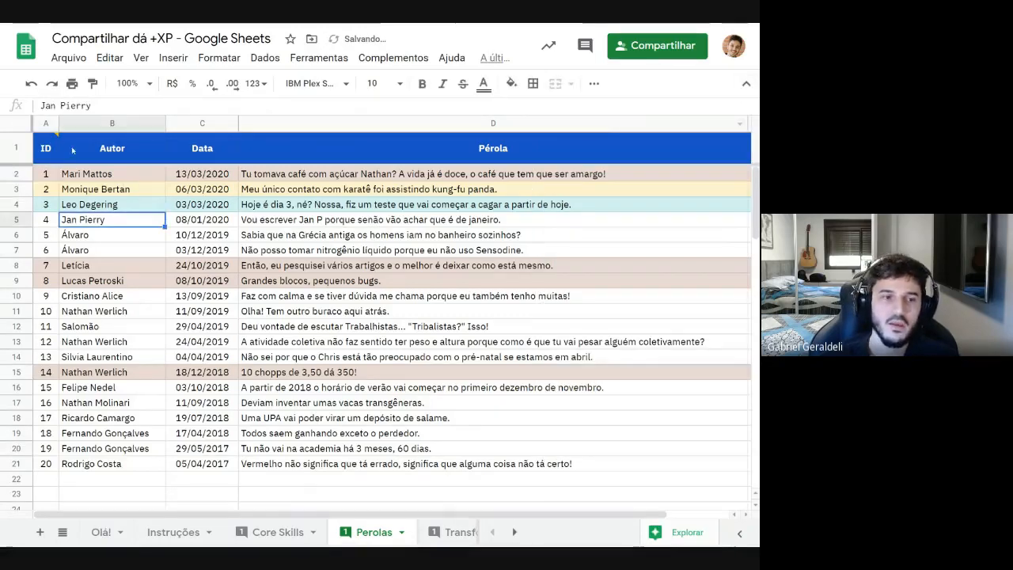
mouse_move(49, 145)
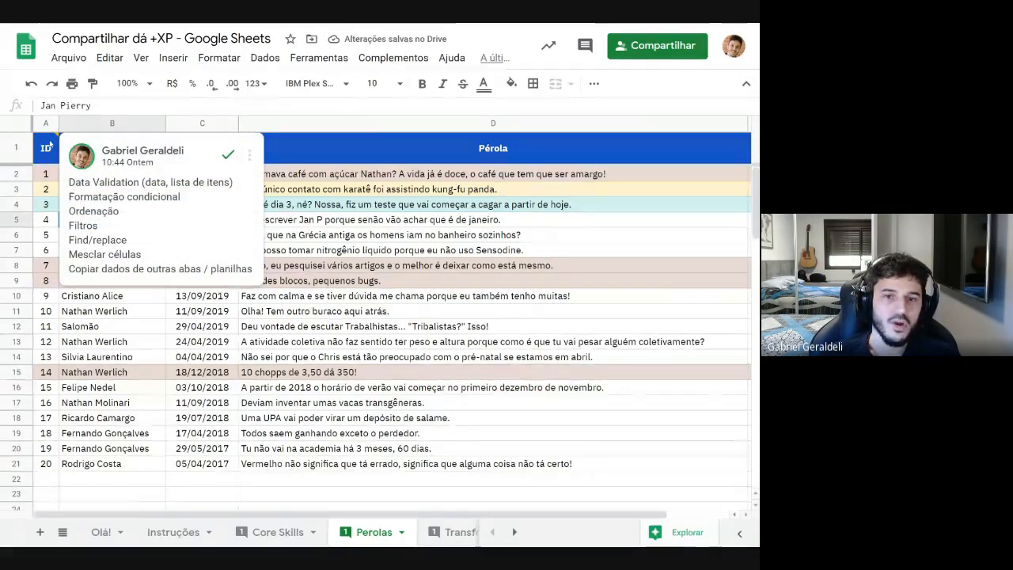
left_click(332, 296)
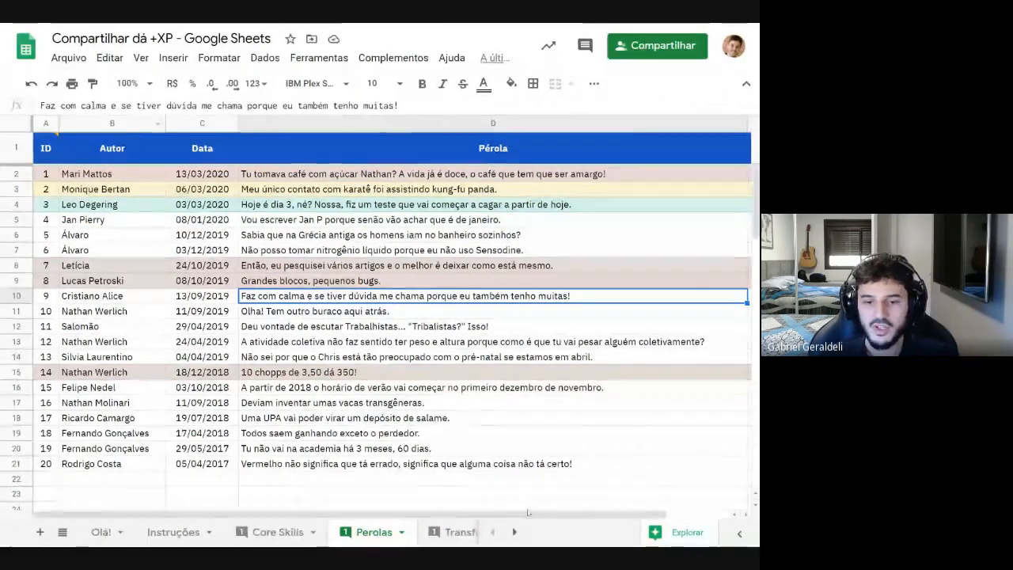
left_click_drag(553, 517, 457, 493)
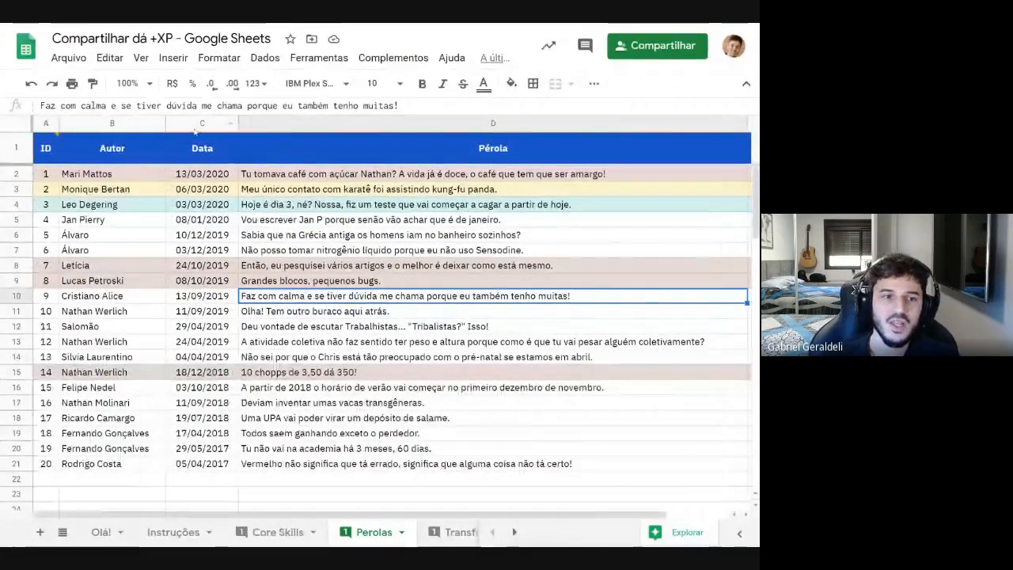
Sort the sheet by the Autor column from A to Z, inspect the new order and undo the sort
right_click(127, 125)
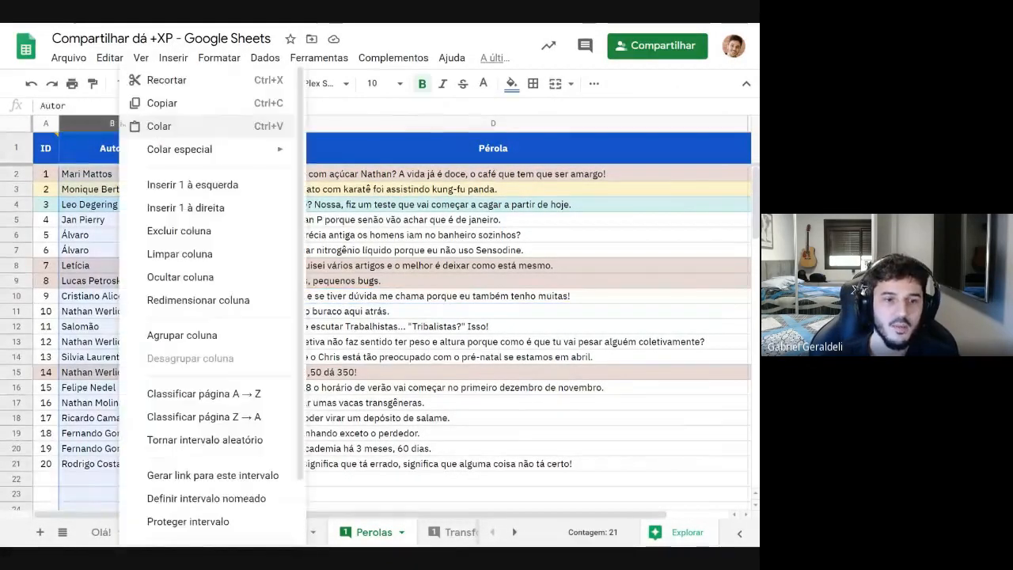
left_click(204, 392)
left_click(95, 189)
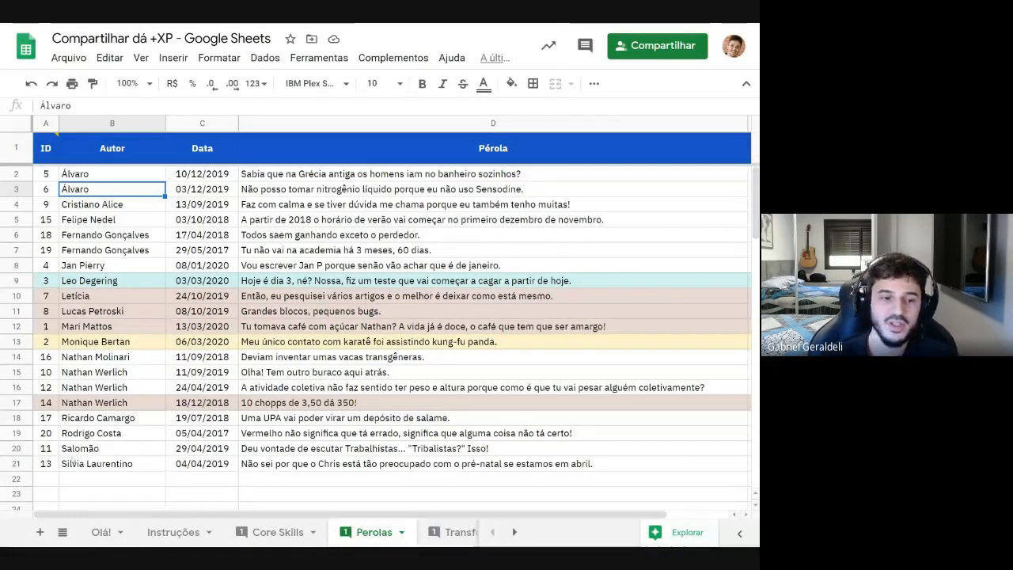
key("ctrl+z")
left_click(208, 250)
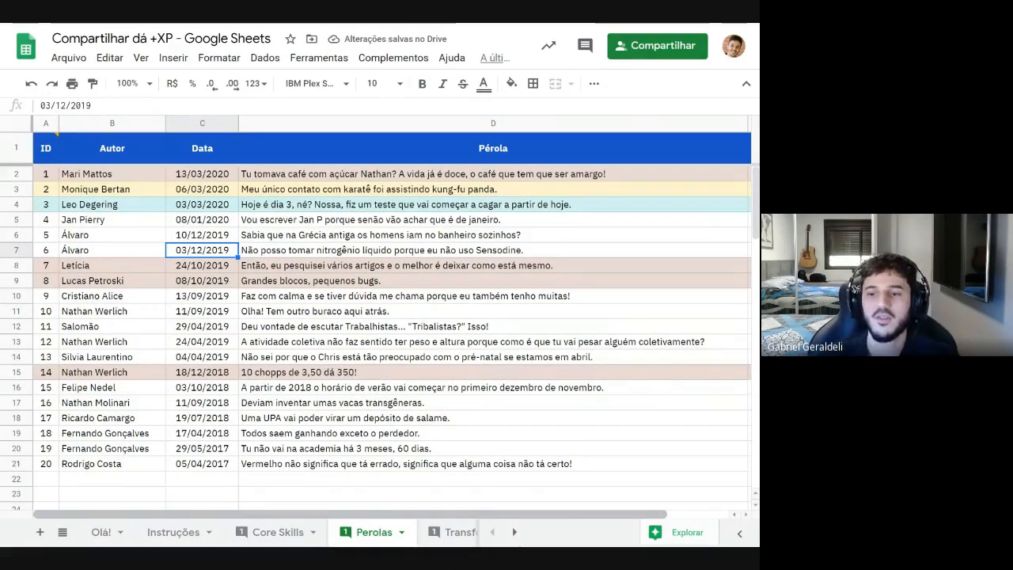
Glance at the Core Skills sheet, return to Perolas and review the topics in the ID header's comment again
left_click(278, 532)
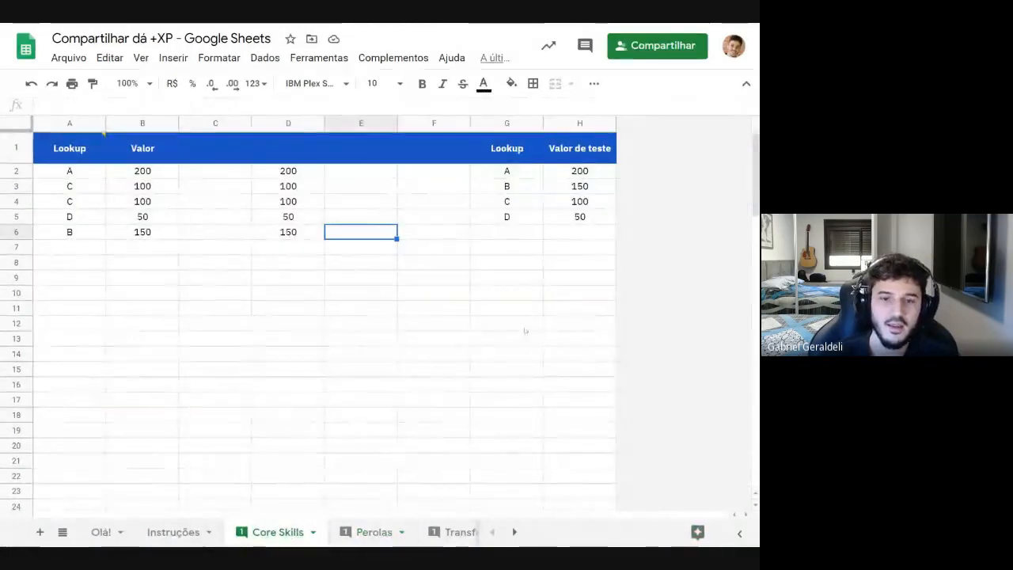
left_click(373, 532)
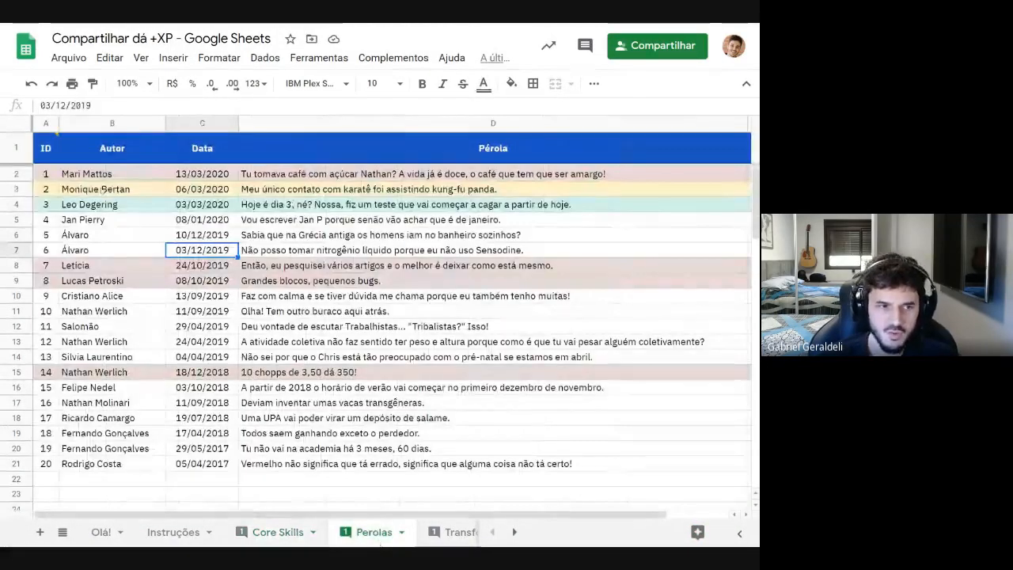
mouse_move(52, 152)
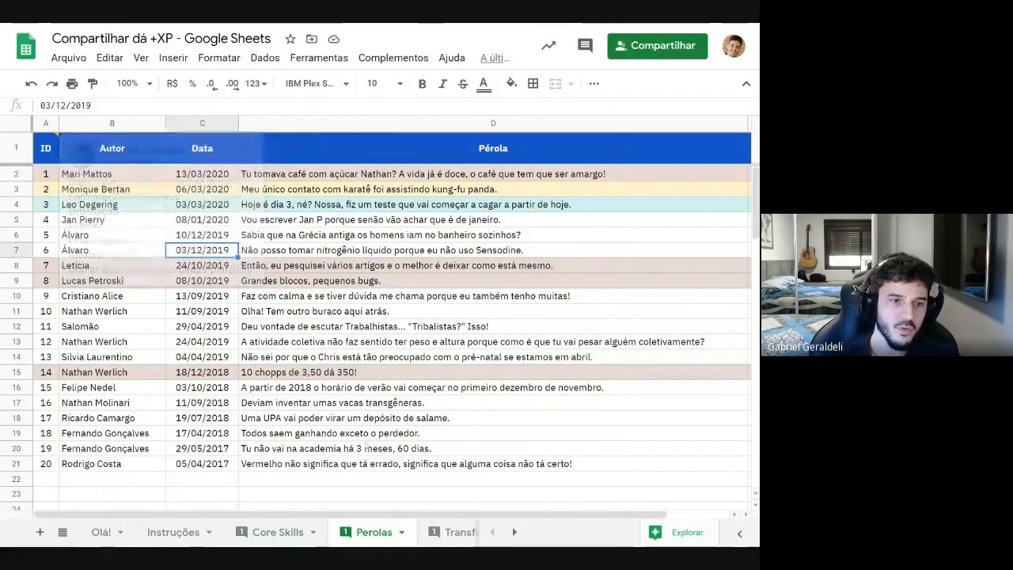
left_click(45, 148)
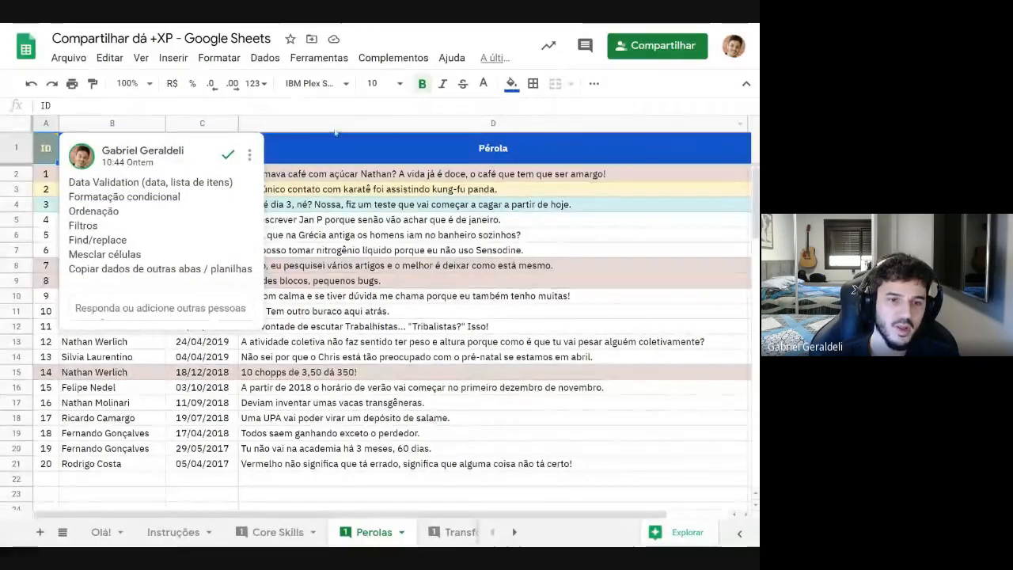
left_click(321, 266)
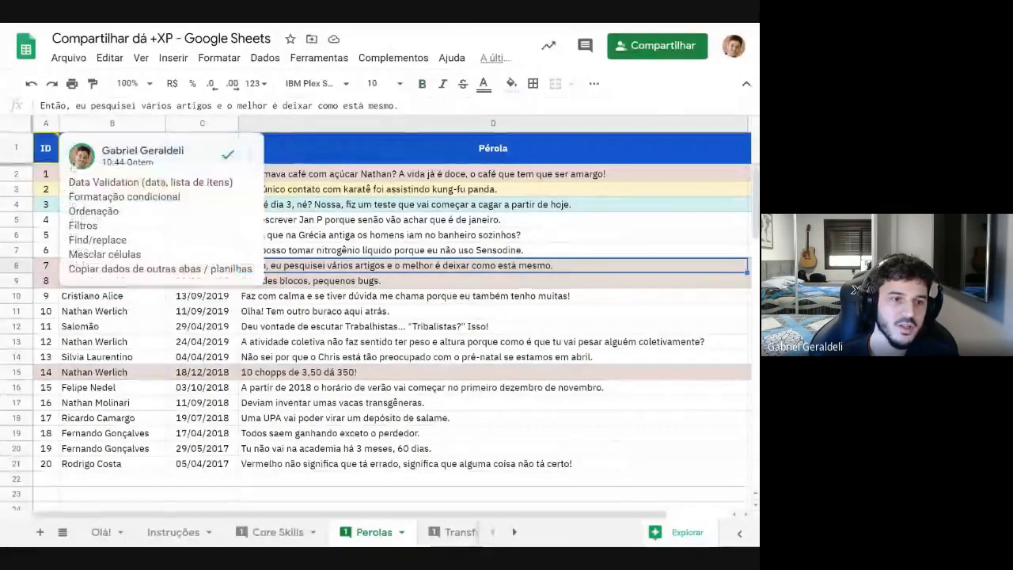
left_click(325, 220)
Create a filter on the Autor and Data header cells, B1:C1
left_click_drag(130, 149, 207, 149)
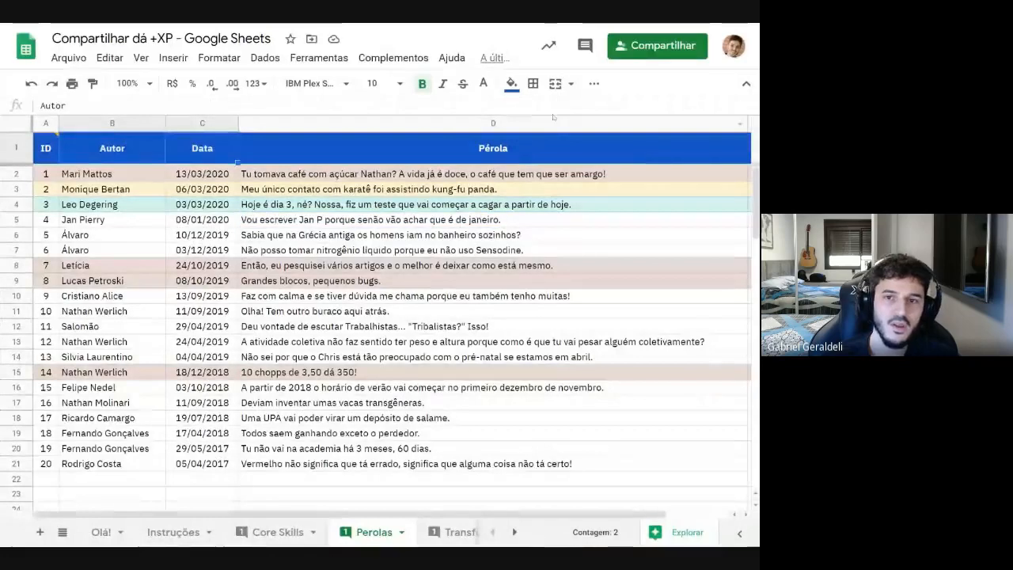
left_click(594, 83)
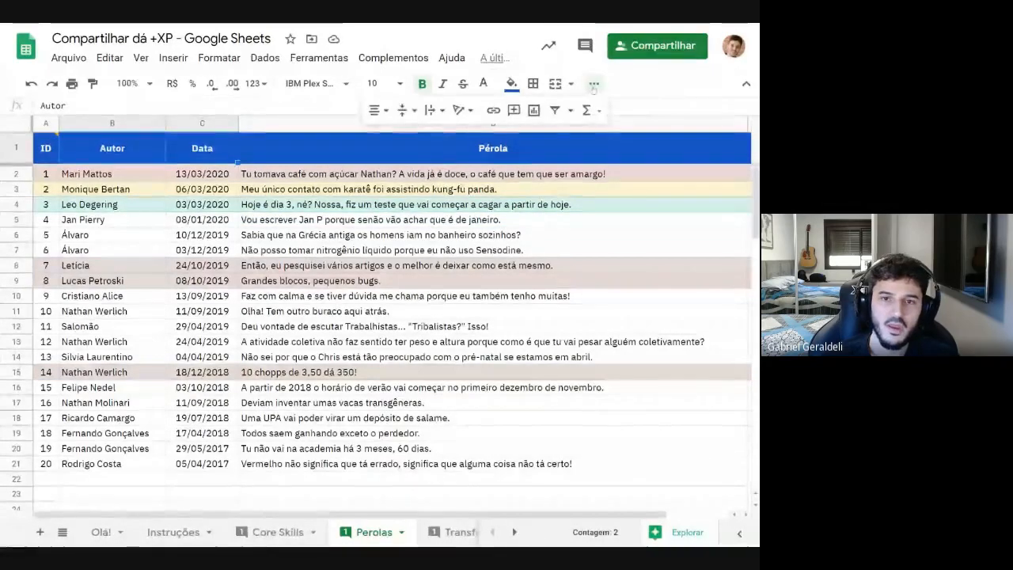
left_click(555, 110)
left_click(150, 173)
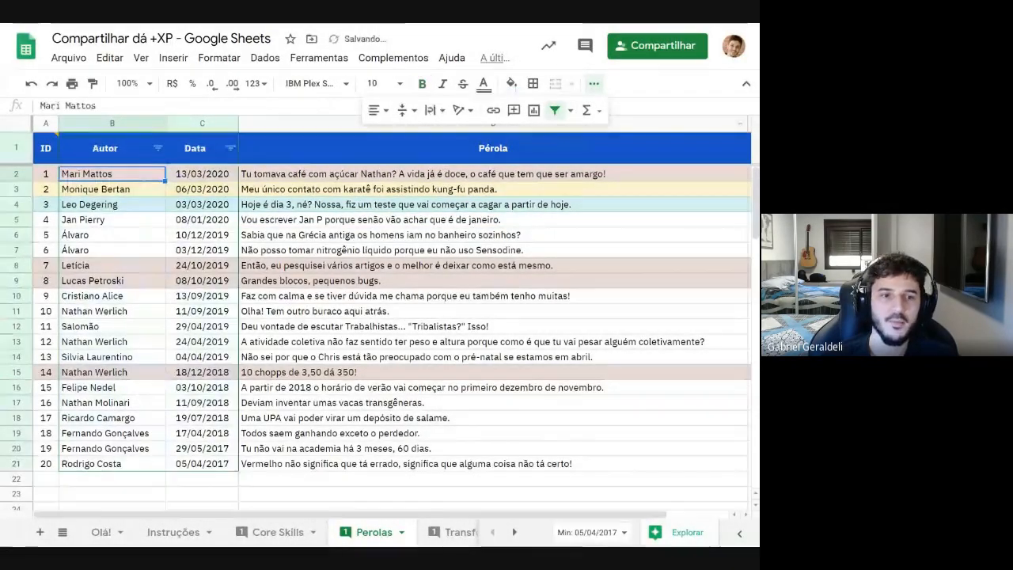
Filter the Autor column by values to show only the authors of the entries with ID 17 and 20
left_click(158, 148)
scroll(249, 406, "down", 2)
scroll(249, 406, "down", 5)
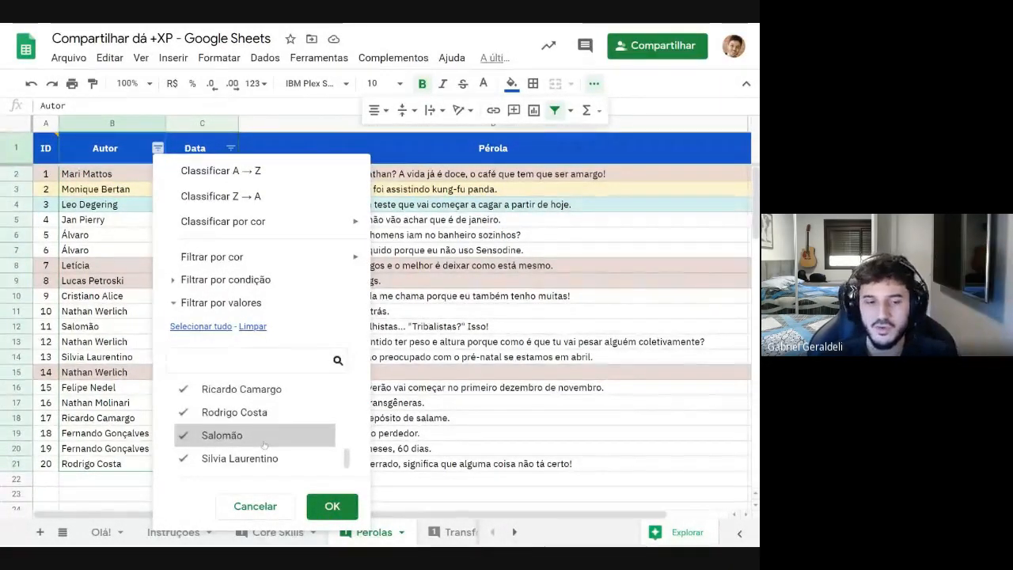
left_click(253, 327)
left_click(248, 390)
left_click(256, 413)
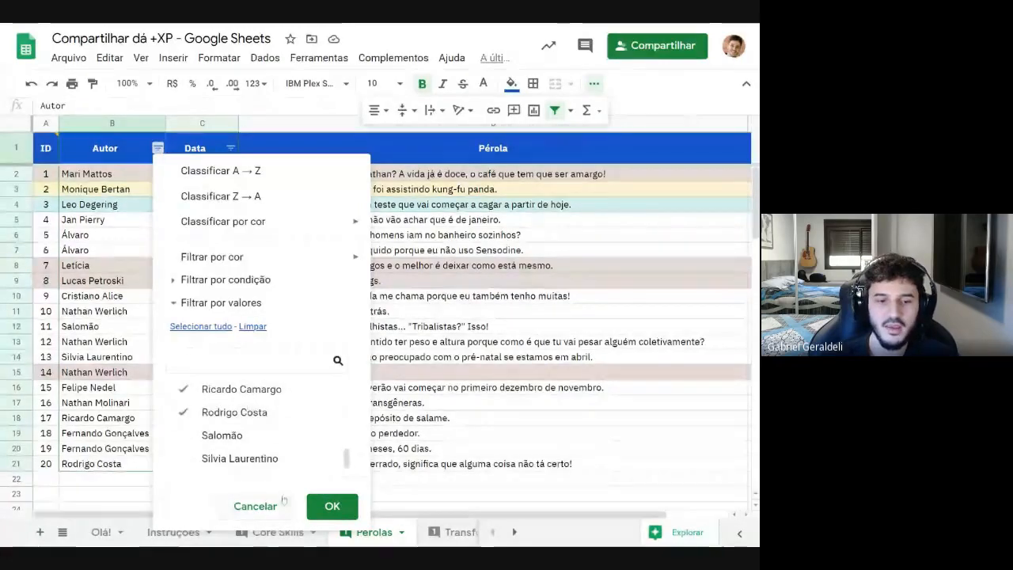
left_click(333, 506)
Select all values again in the Autor filter and remove the filter from the sheet
left_click(157, 148)
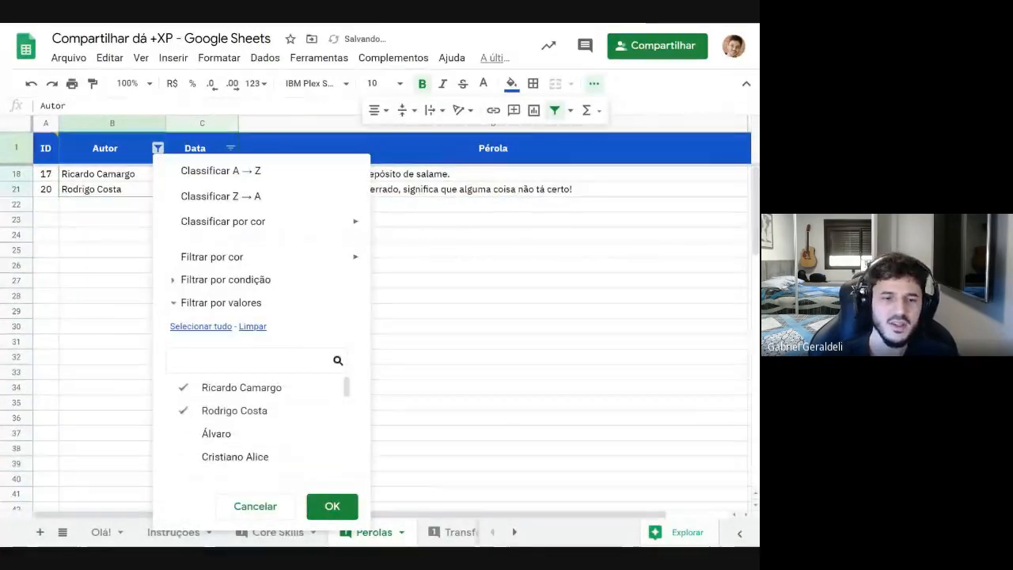
left_click(201, 326)
left_click(332, 506)
left_click(364, 275)
scroll(364, 275, "up", 5)
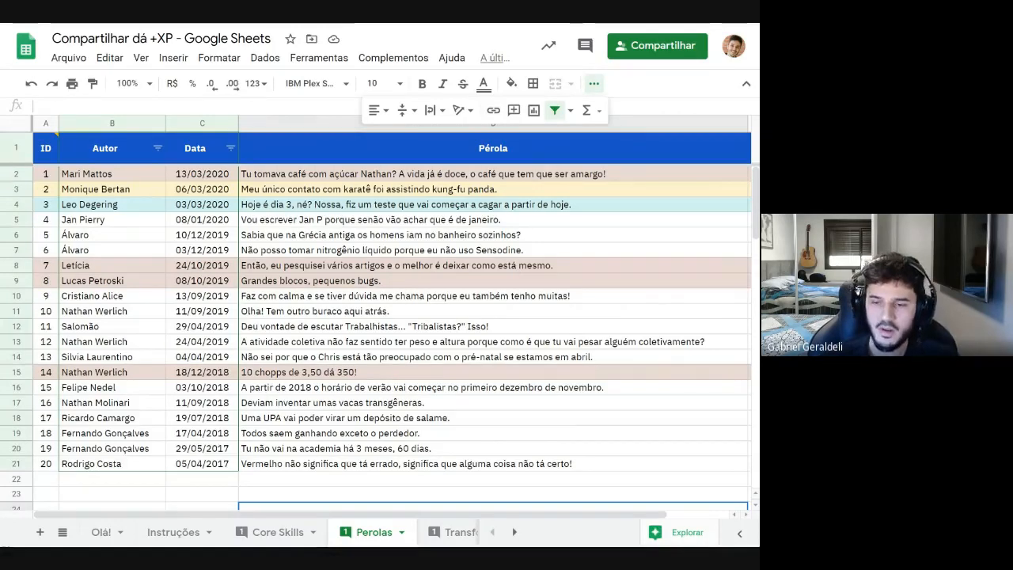
left_click(553, 111)
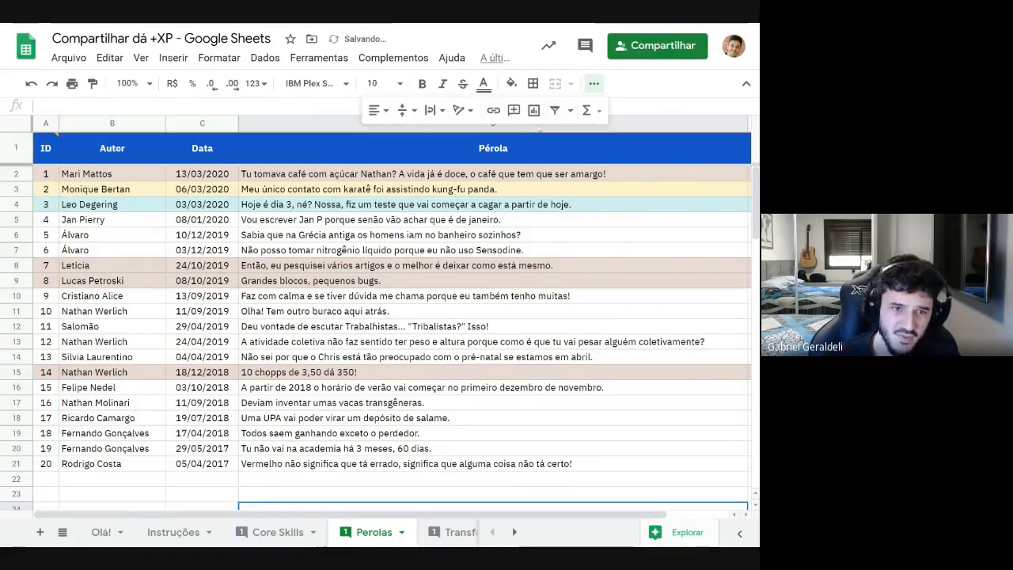
Try to create a filter on only the non-adjacent Autor and Pérola columns, B and D
left_click(112, 124)
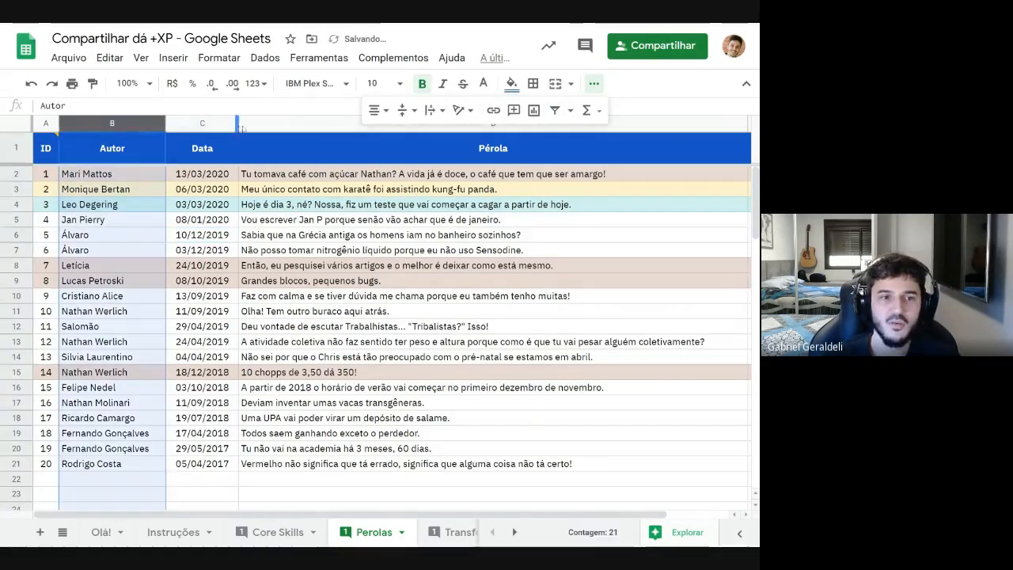
left_click(325, 126, "ctrl")
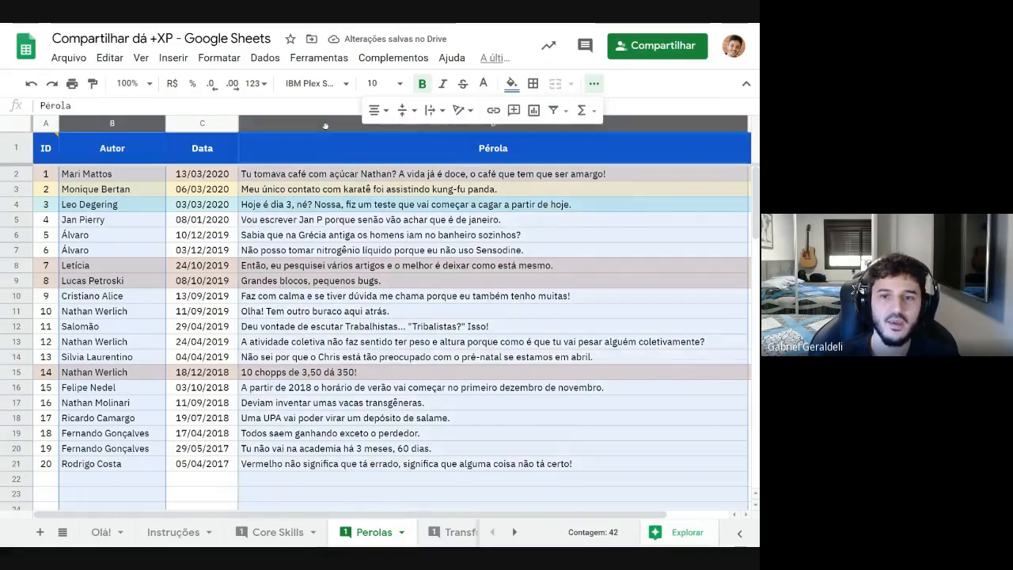
left_click(557, 113)
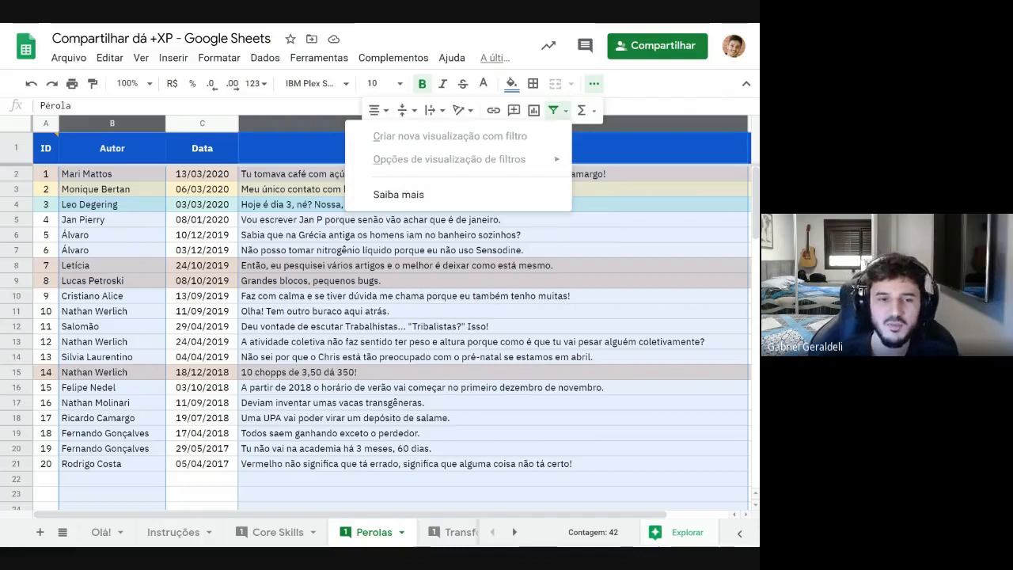
Create a filter across the adjacent columns B to D, covering Autor, Data and Pérola
left_click_drag(468, 372, 467, 358)
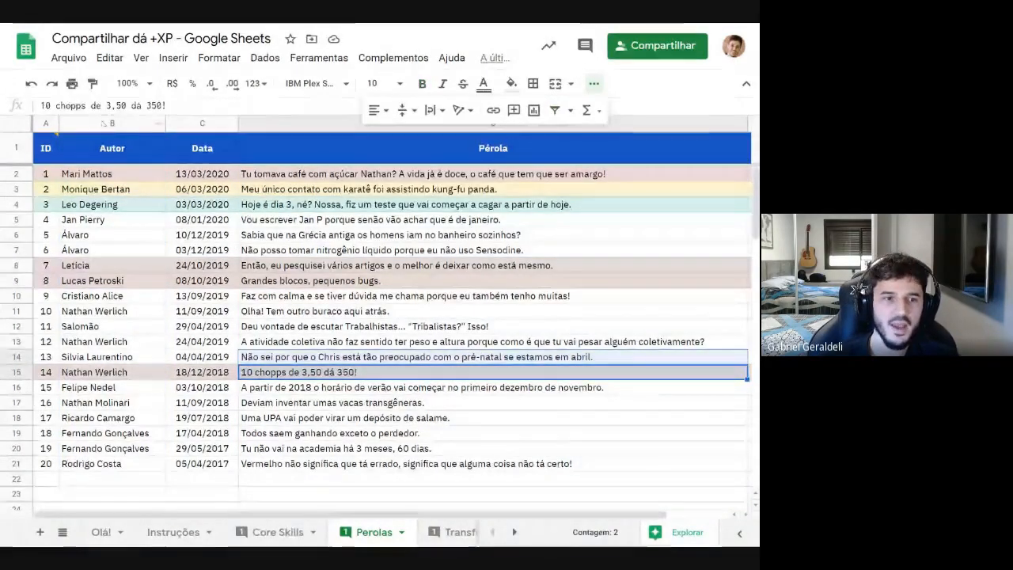
left_click(556, 111)
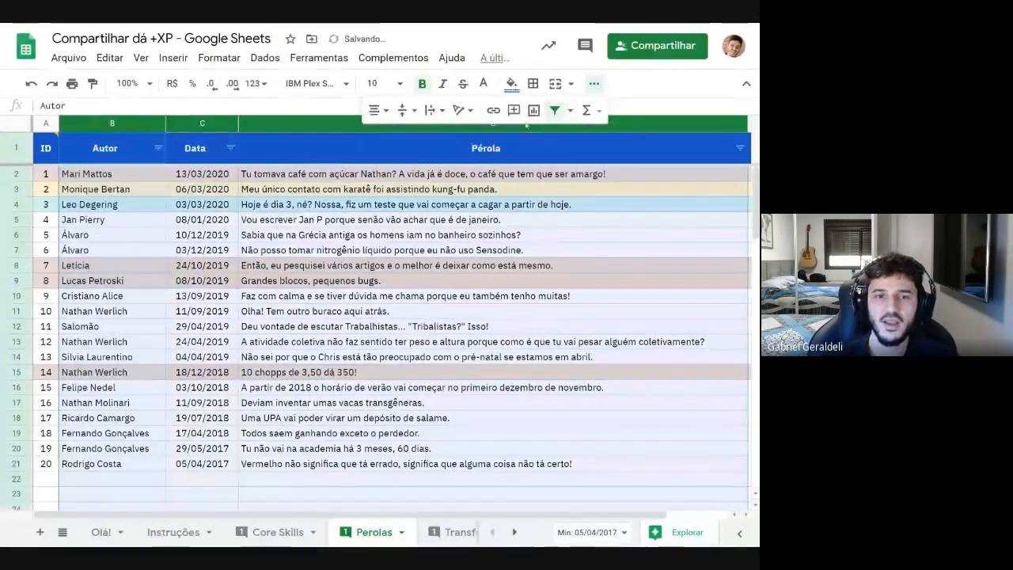
left_click(589, 204)
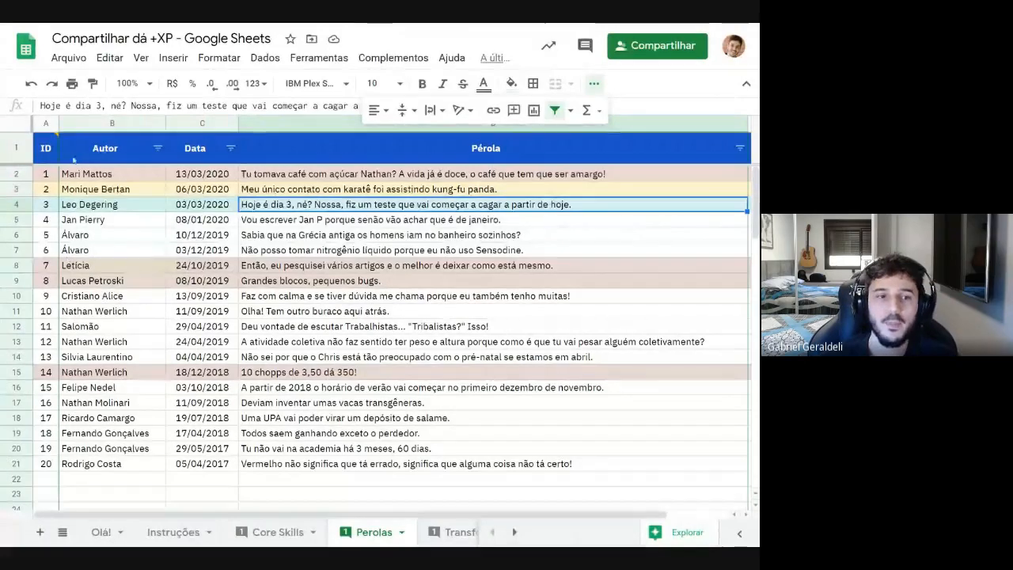
Filter the Autor column by values to show only the author of the entries with ID 5 and 6
left_click(157, 147)
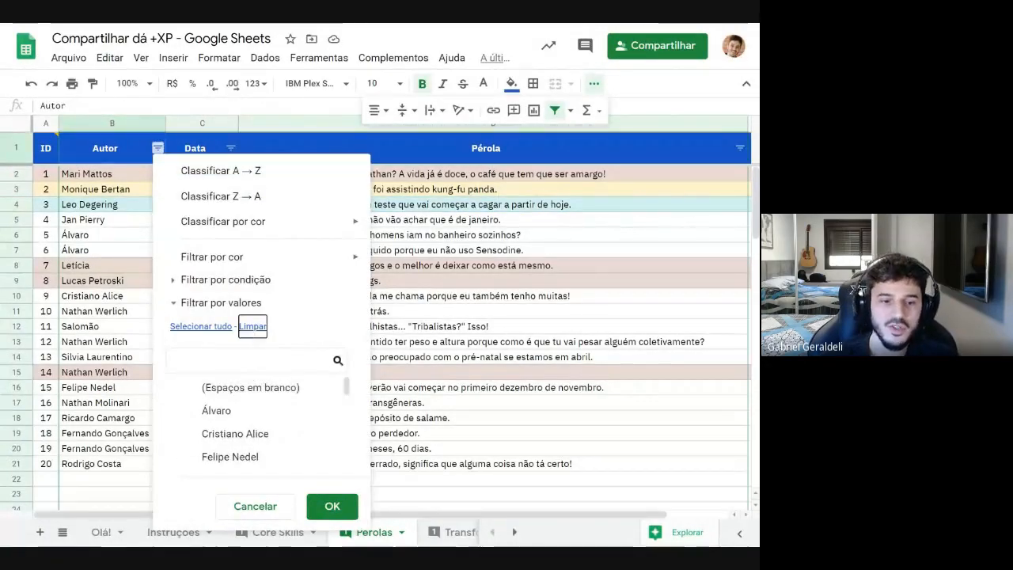
left_click(216, 410)
left_click(332, 506)
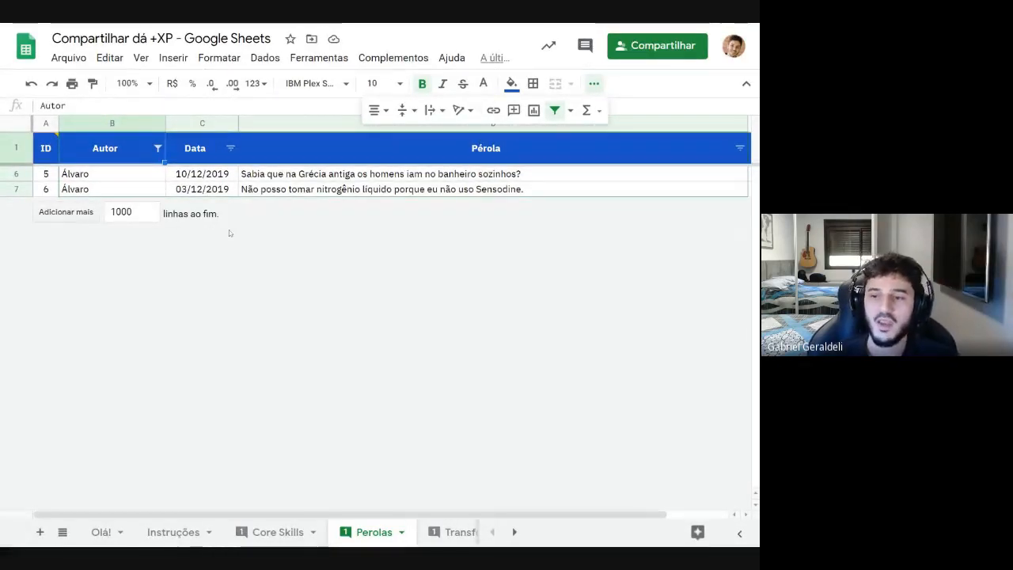
Select all values again in the Autor filter to restore every entry of the list
left_click(158, 148)
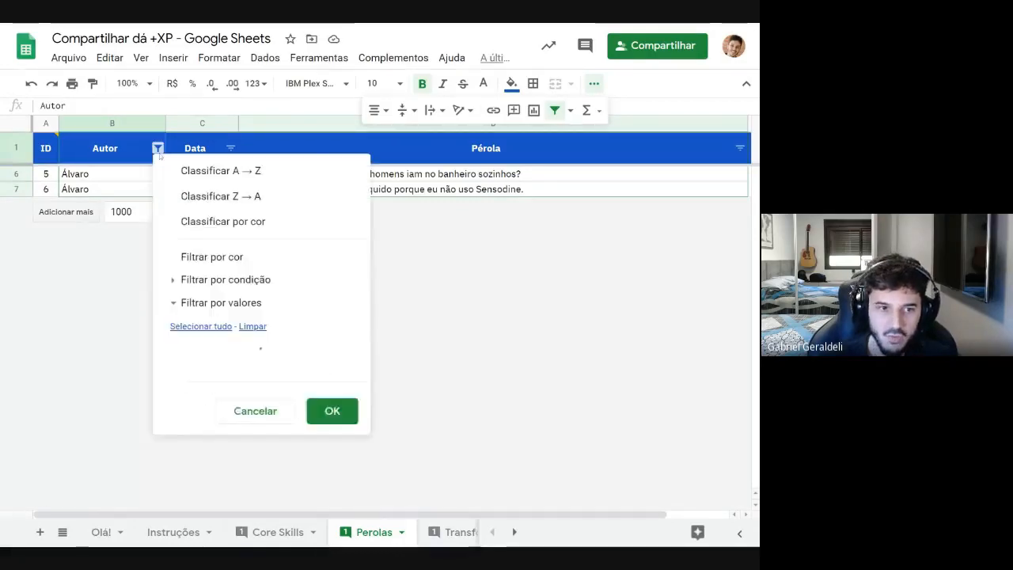
left_click(201, 326)
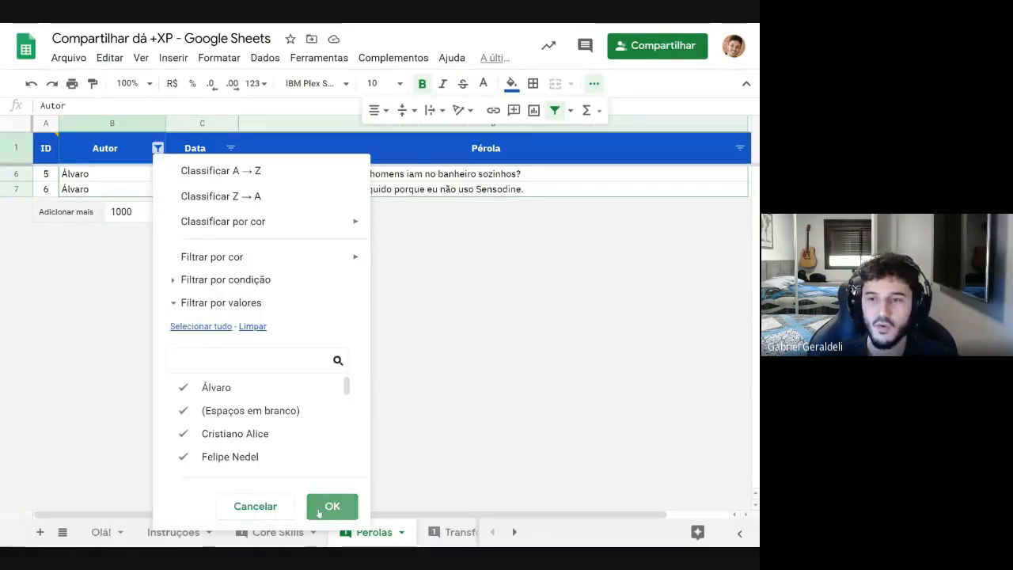
left_click(333, 506)
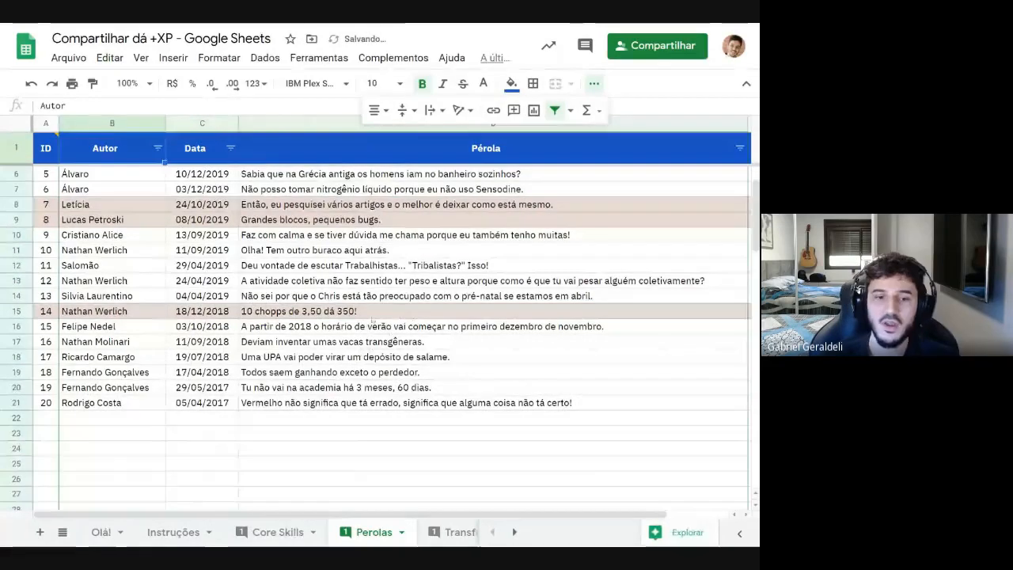
left_click(368, 357)
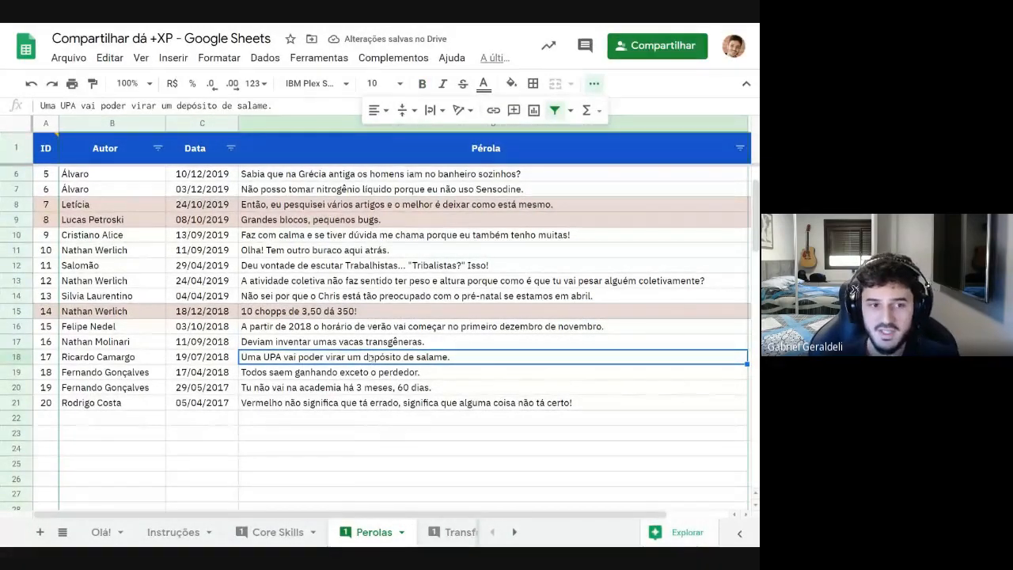
Start a SUBTOTAL formula in cell D24 below the list and discard it
left_click(320, 449)
type("S")
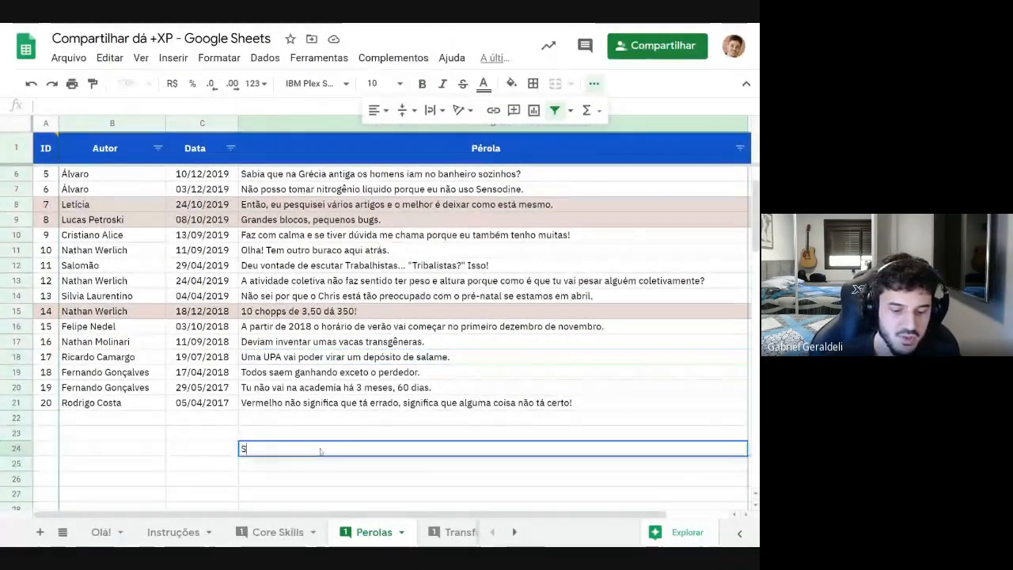
type("=SUBTOTAL(")
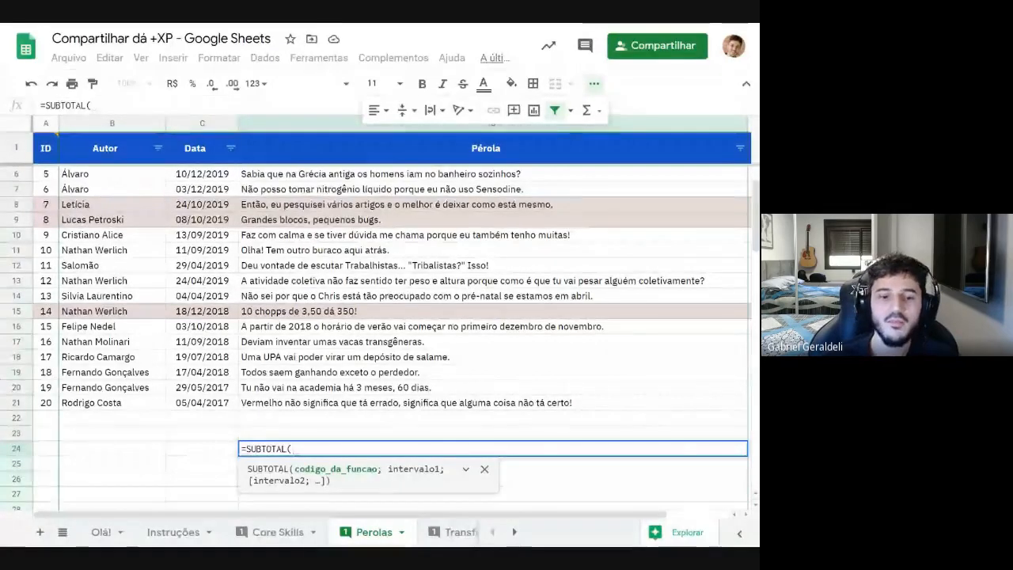
key("ctrl+a")
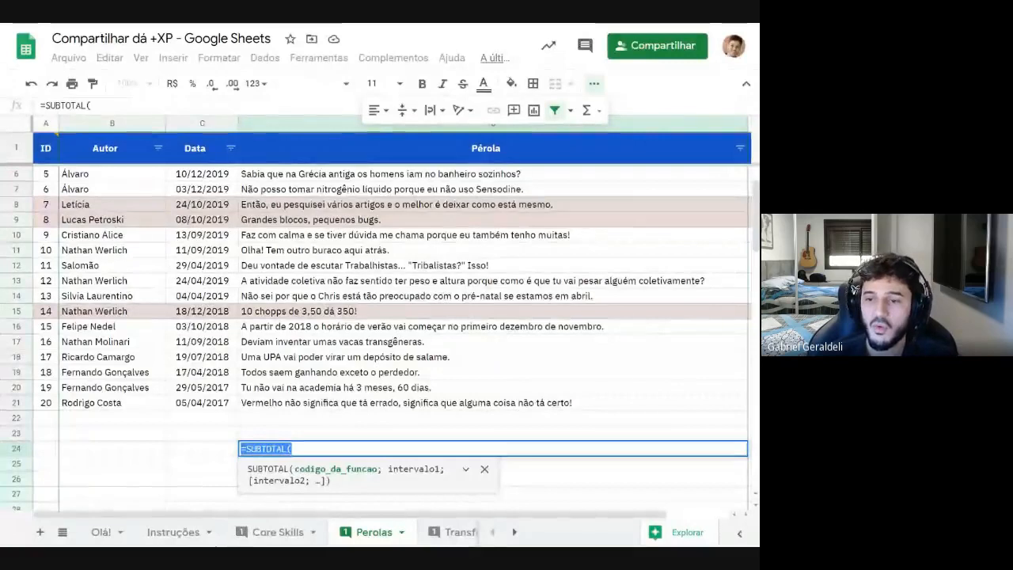
key("BackSpace")
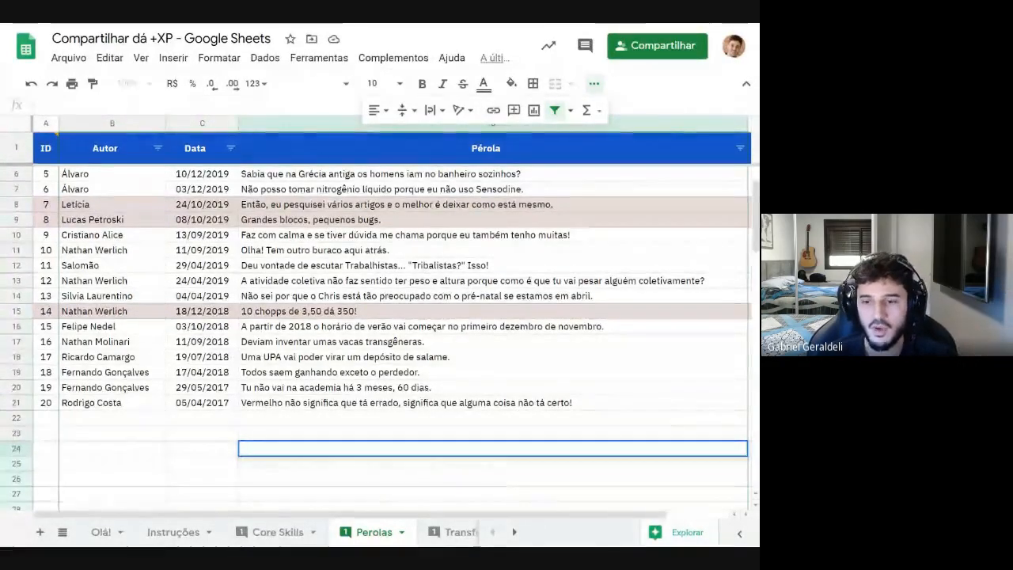
key("Escape")
Open Find and Replace, set its search scope to a specific range, and close it without replacing anything
left_click(204, 433)
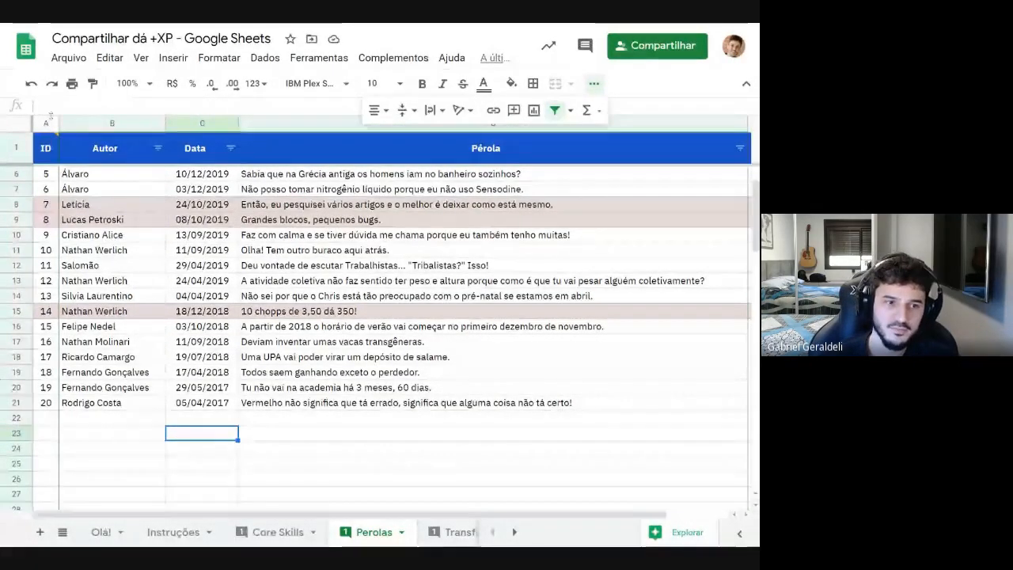
mouse_move(53, 148)
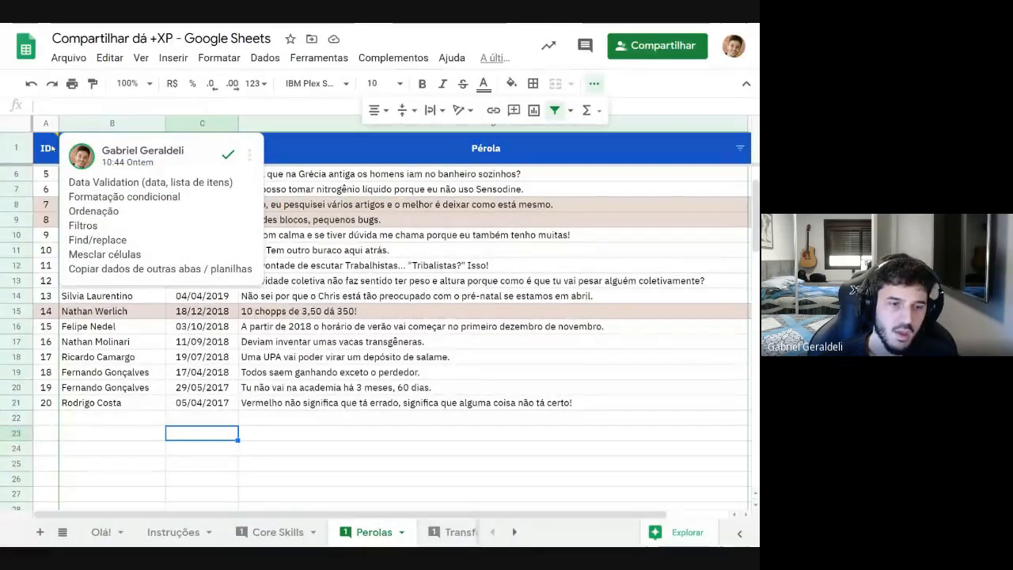
left_click(179, 453)
key("ctrl+h")
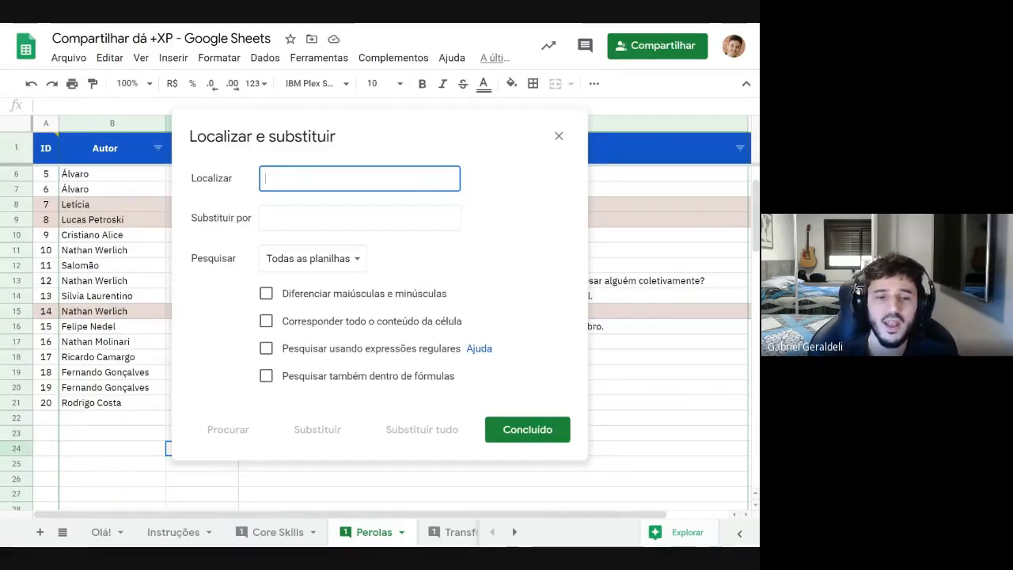
left_click(361, 259)
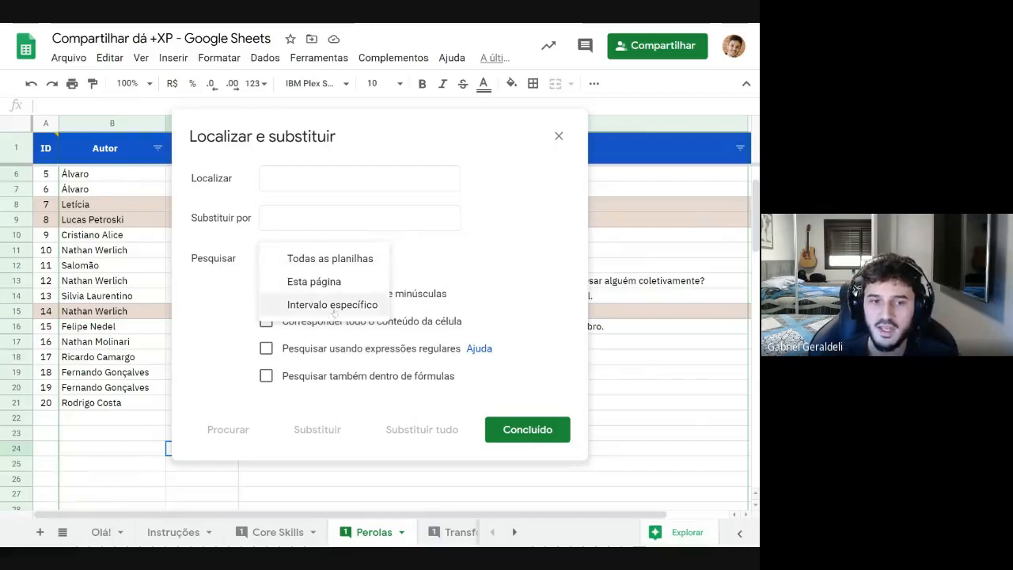
left_click(332, 305)
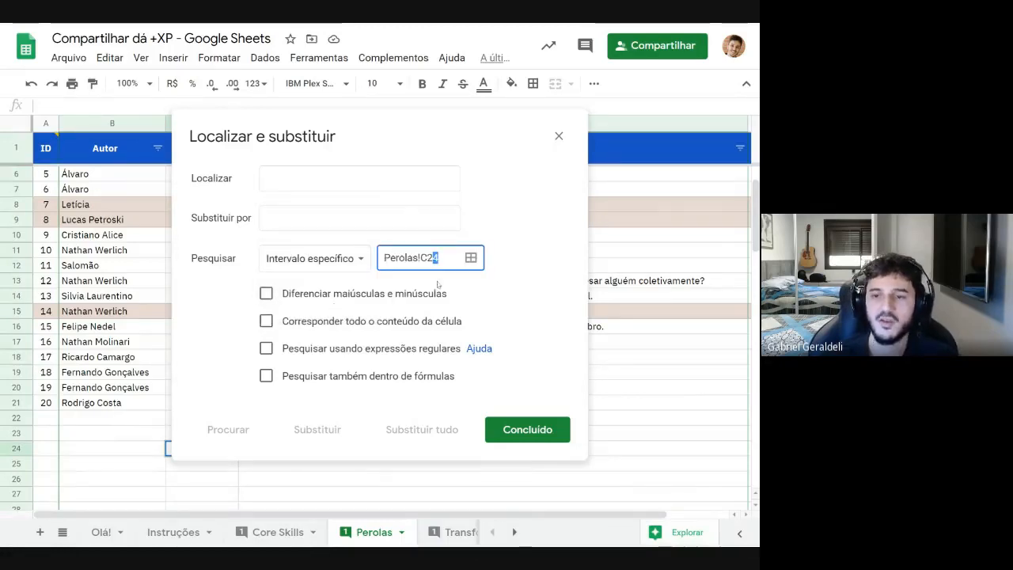
key("Escape")
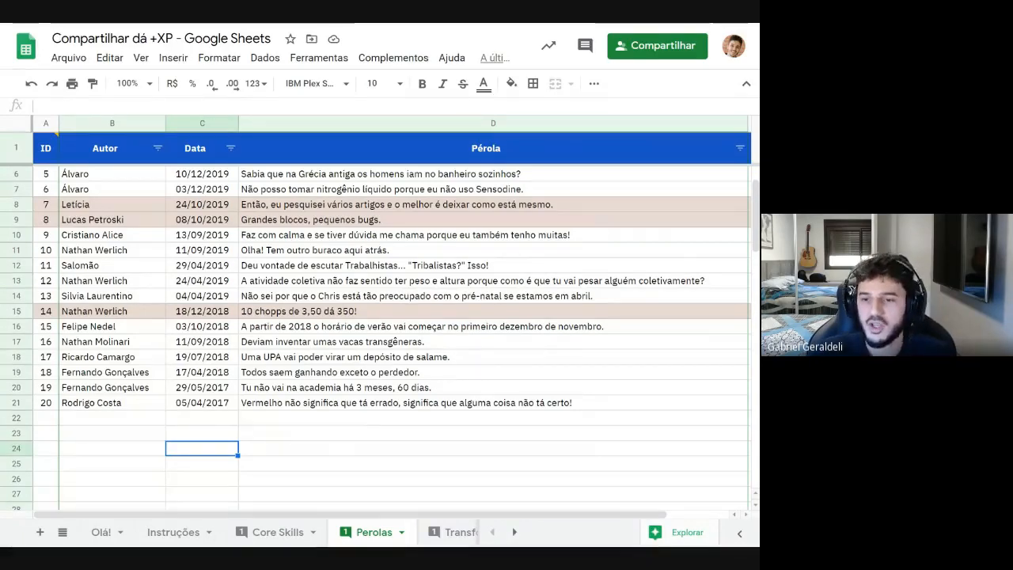
Select the empty cells B24 to D24 below the list as an example of a range for merging
mouse_move(49, 144)
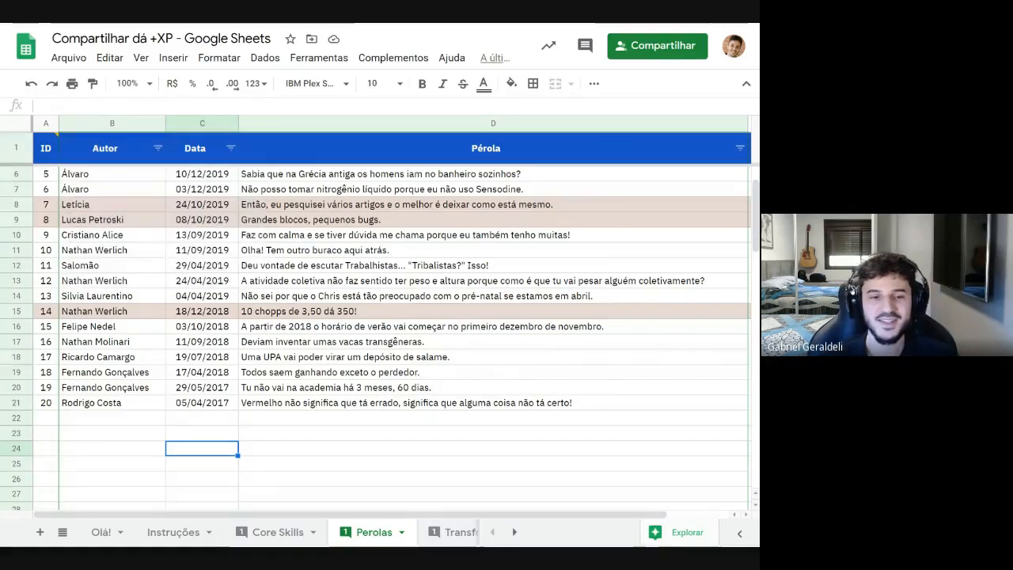
key("Left")
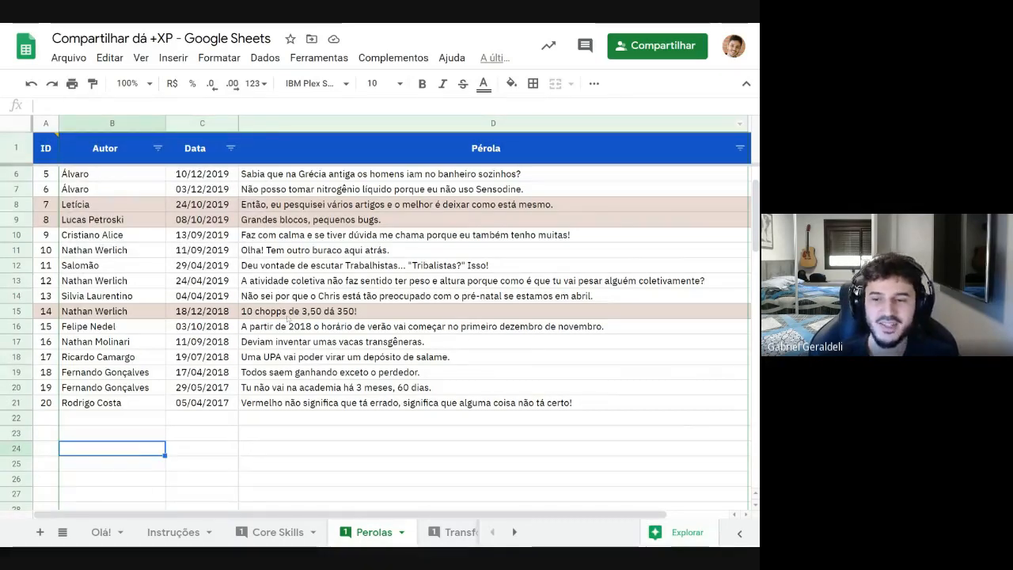
key("shift+Right")
key("shift+Right")
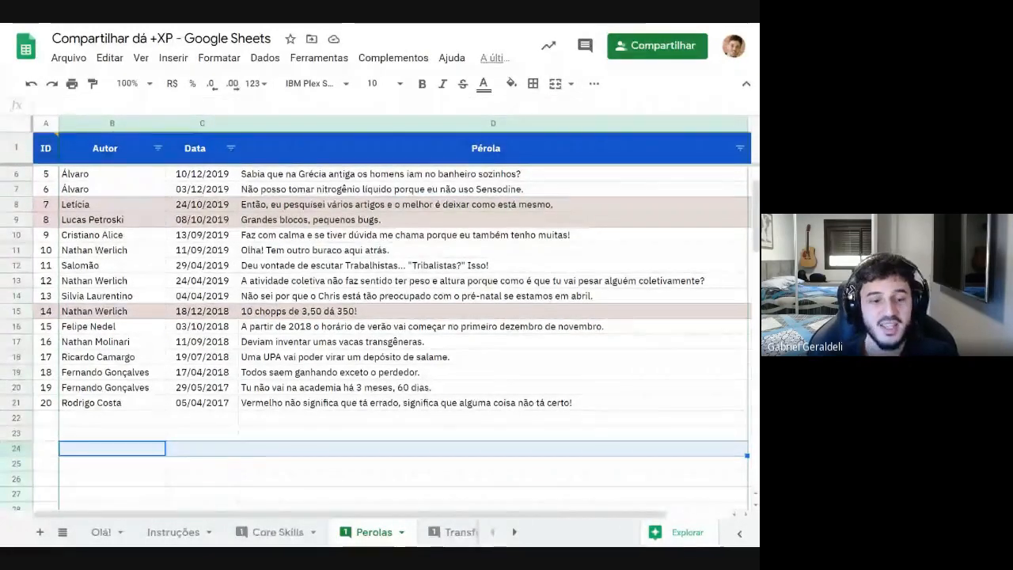
Examine the merged title cell on the Olá! sheet, check Core Skills, and return to Perolas
left_click(103, 534)
left_click(195, 169)
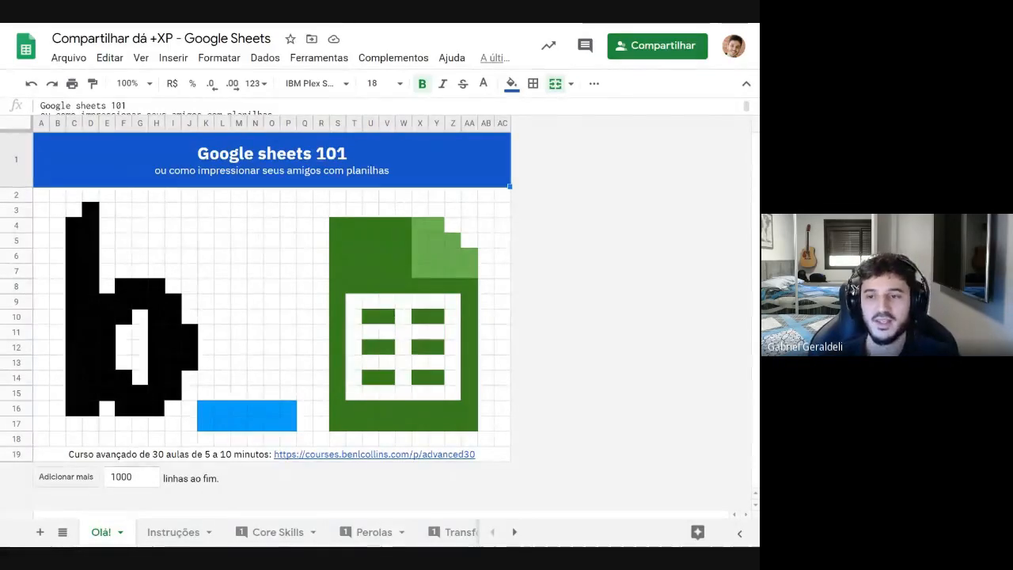
left_click(289, 532)
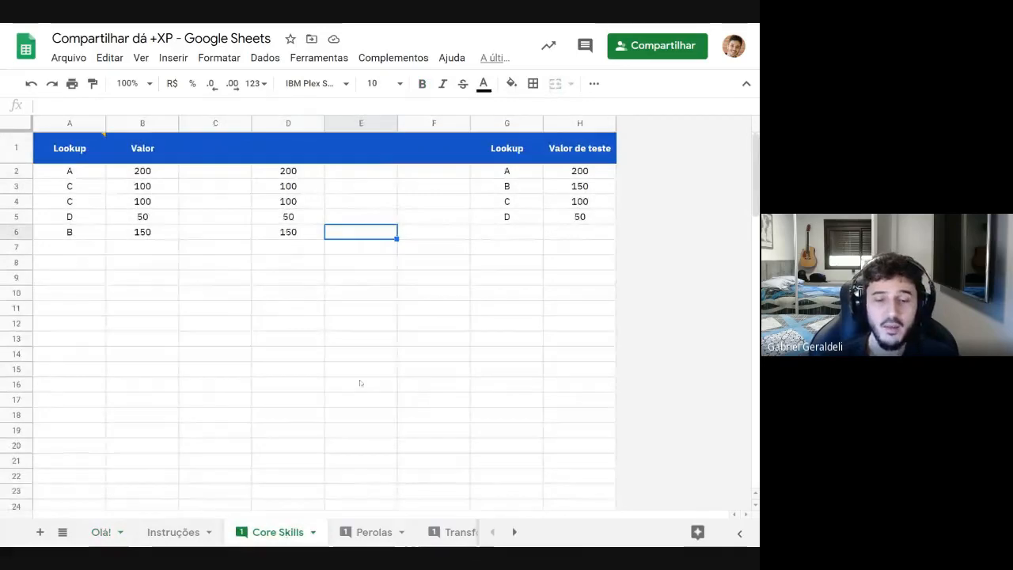
left_click(369, 536)
left_click(364, 388)
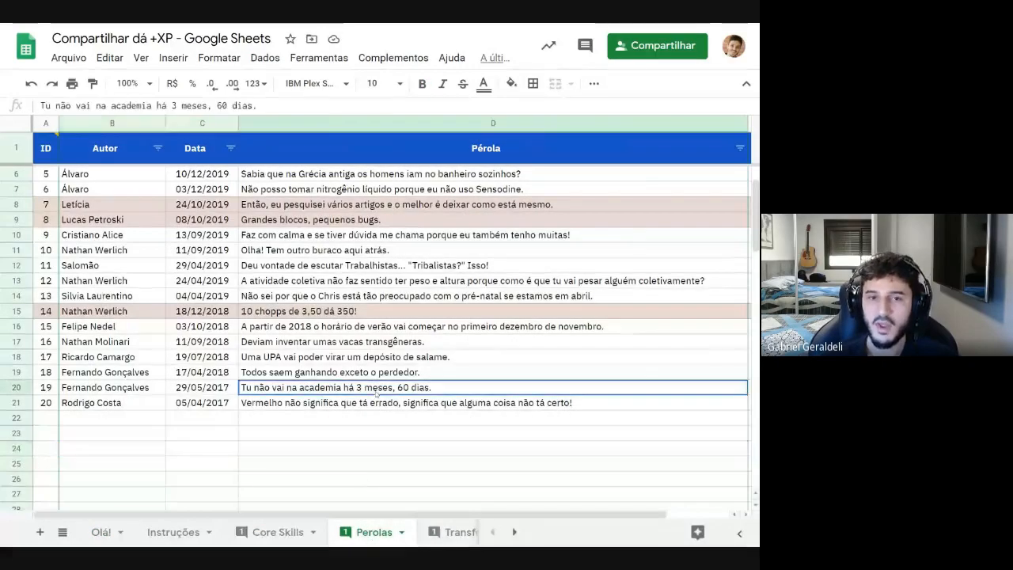
Widen the Autor column, and automatically fit its width to the content
left_click_drag(163, 123, 437, 124)
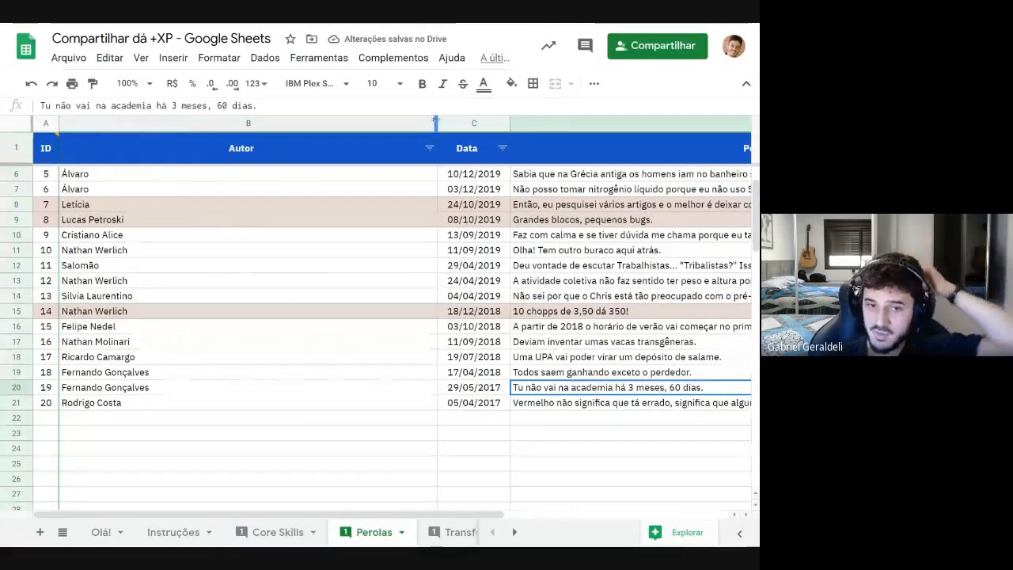
double_click(435, 121)
left_click(412, 296)
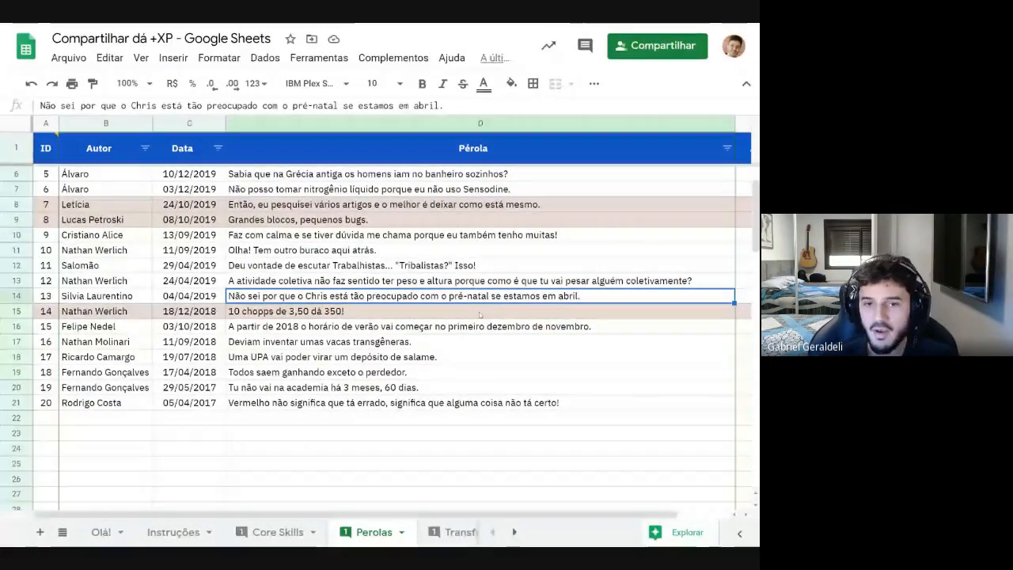
left_click(427, 439)
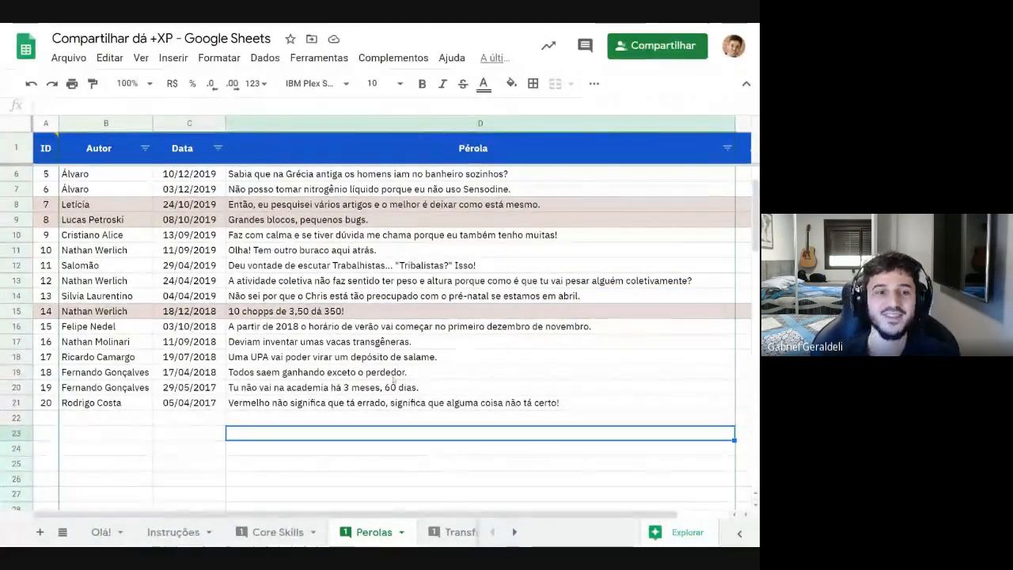
Start a formula in cell D24 that references the Core Skills sheet, ='Core Skills'!, and discard it
mouse_move(46, 149)
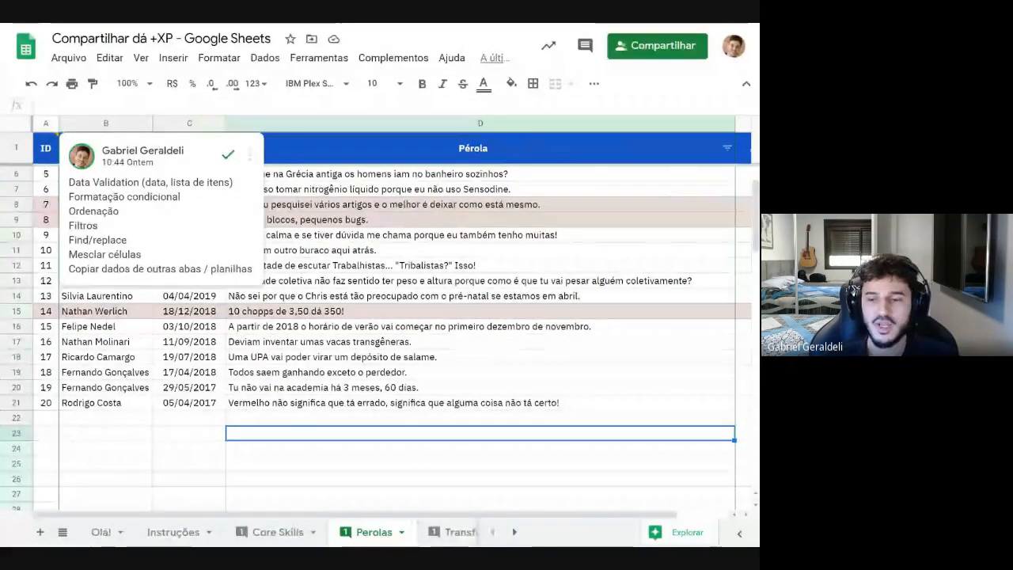
left_click(255, 451)
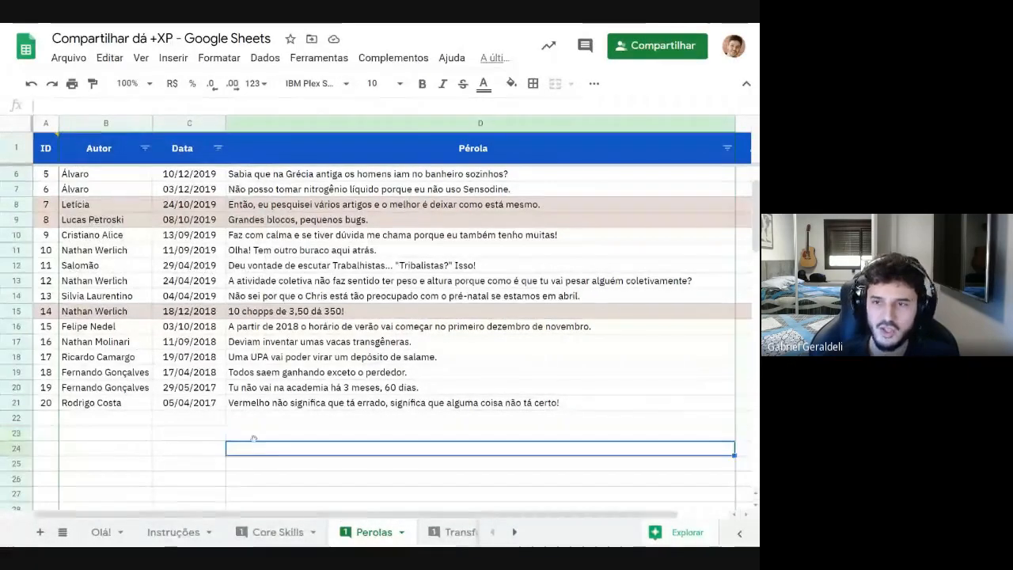
type("=\"")
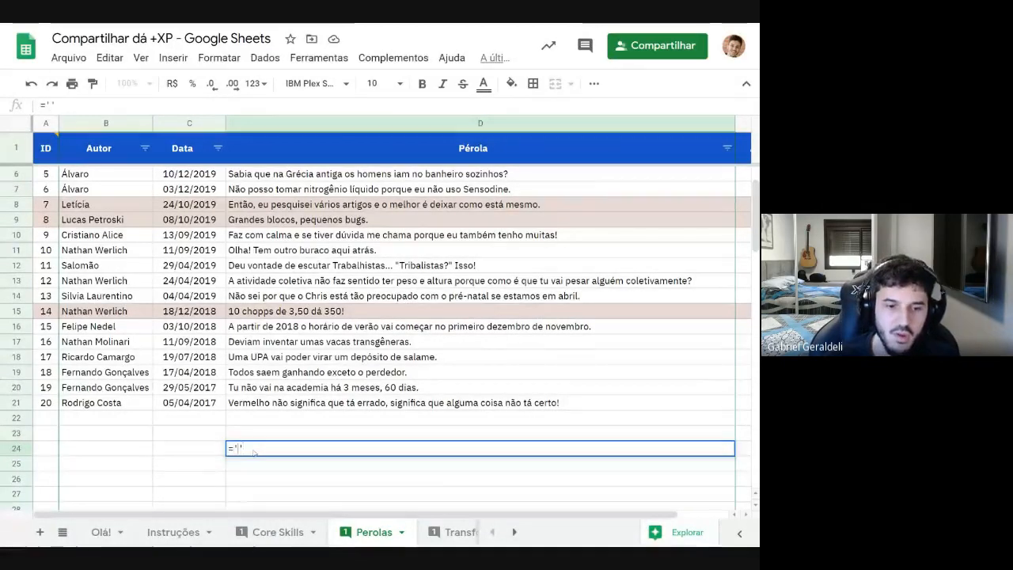
type("cORE")
key("BackSpace")
key("BackSpace")
key("BackSpace")
key("BackSpace")
key("BackSpace")
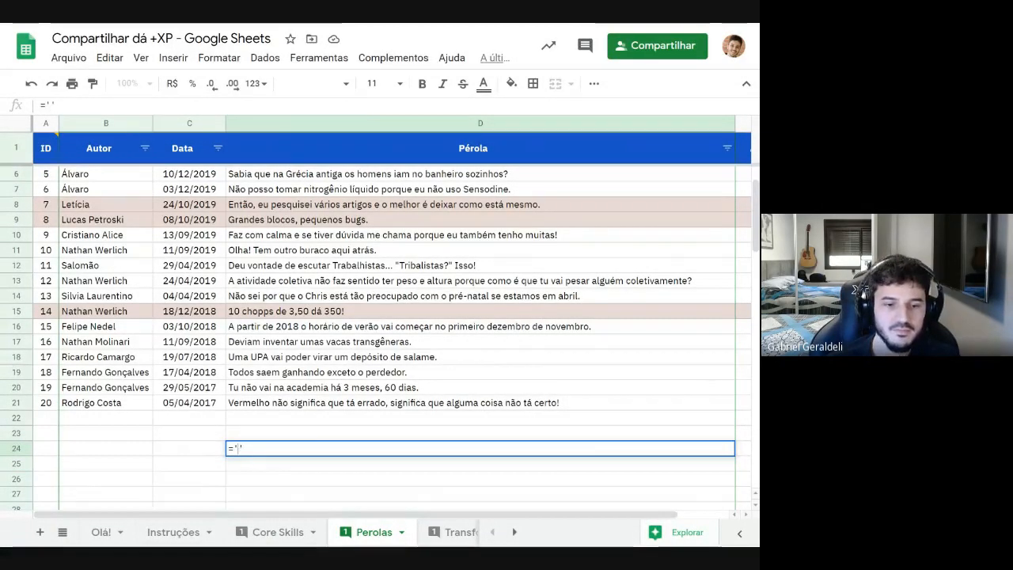
type("Core Skills'!")
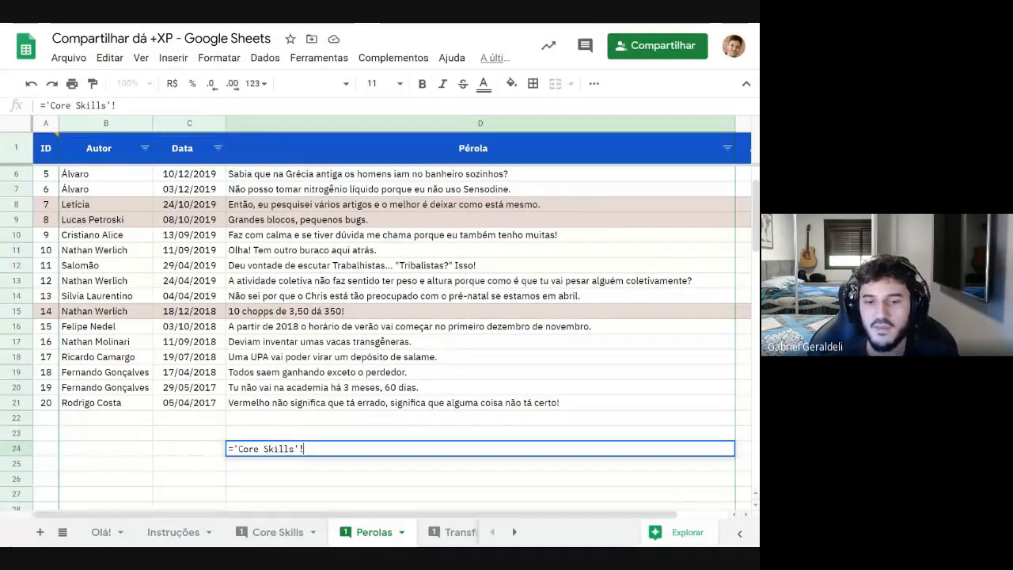
key("ctrl+a")
key("BackSpace")
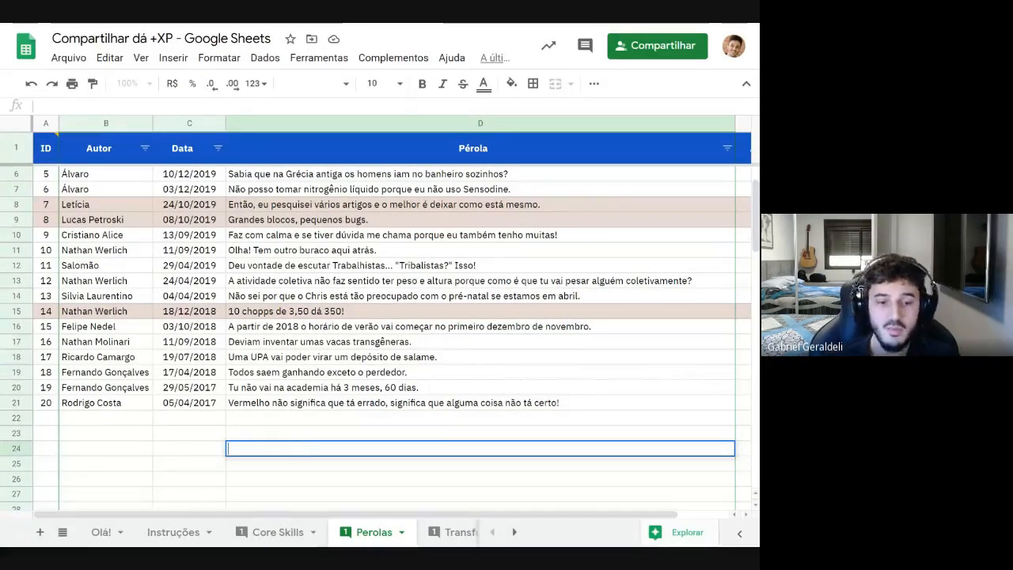
key("Escape")
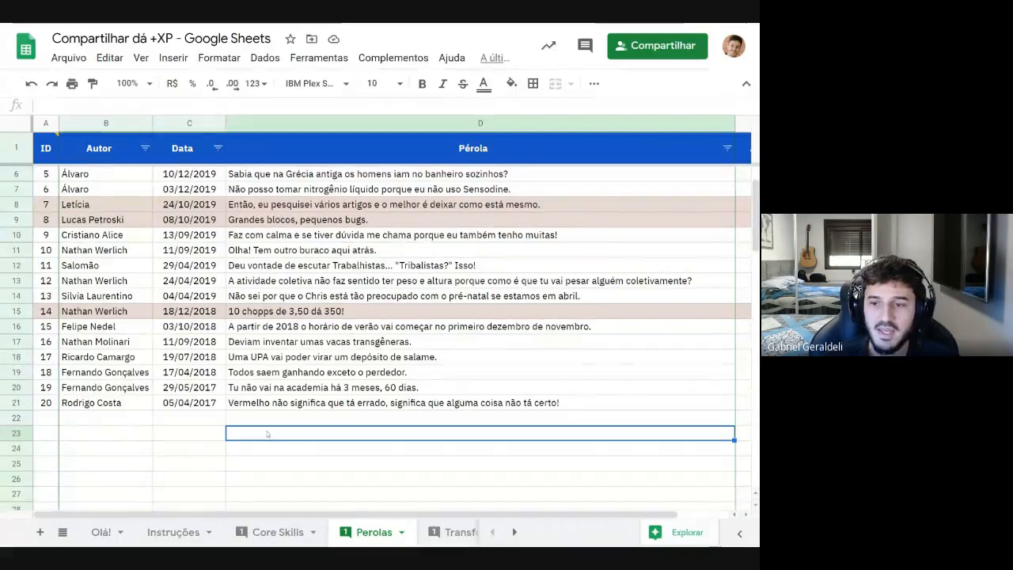
Start an IMPORTRANGE formula in cell D24, point out its range string argument, and discard the formula
left_click(253, 462)
left_click(247, 453)
type("=import")
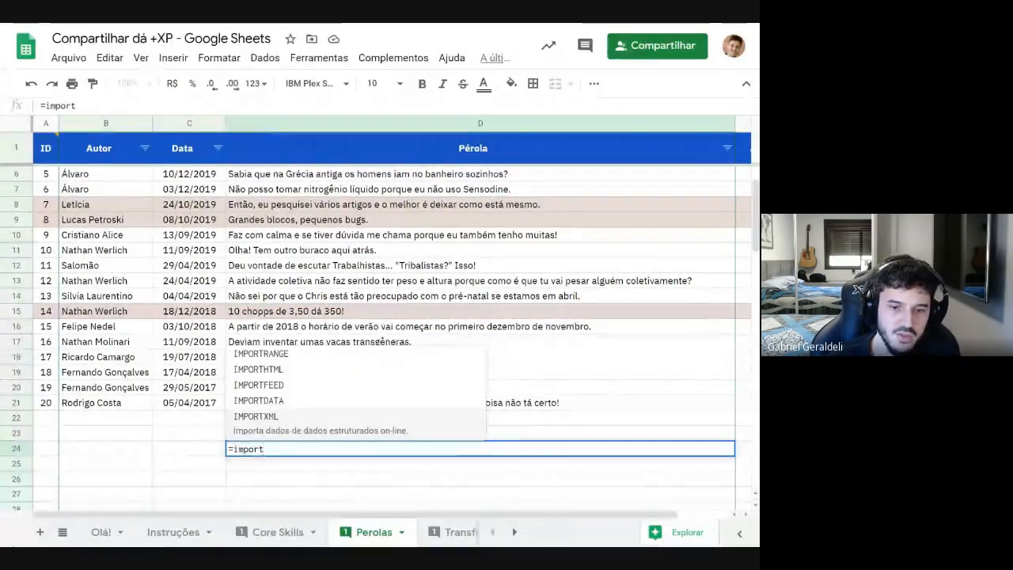
left_click(262, 353)
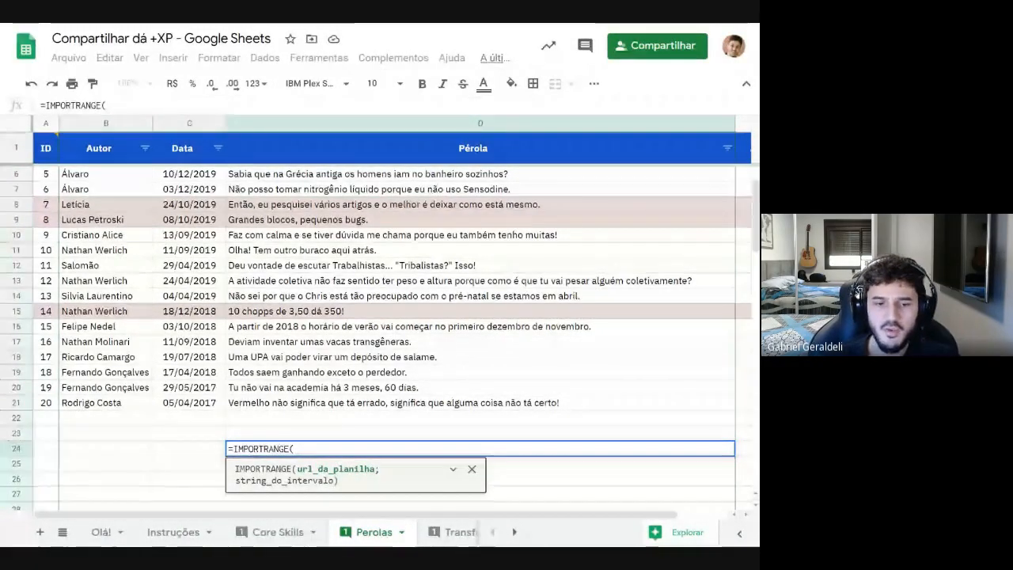
left_click_drag(333, 481, 235, 482)
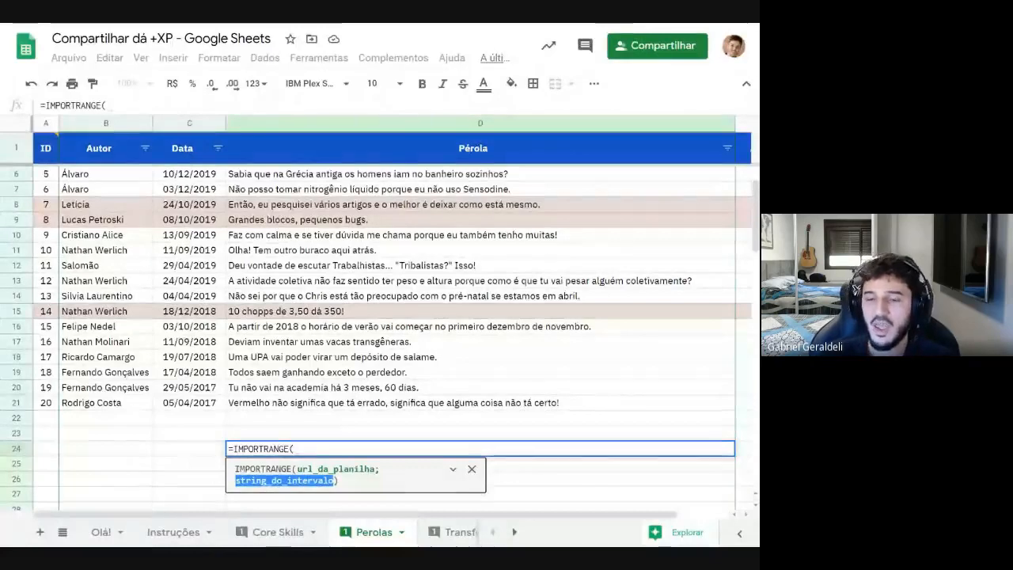
key("Escape")
key("Escape")
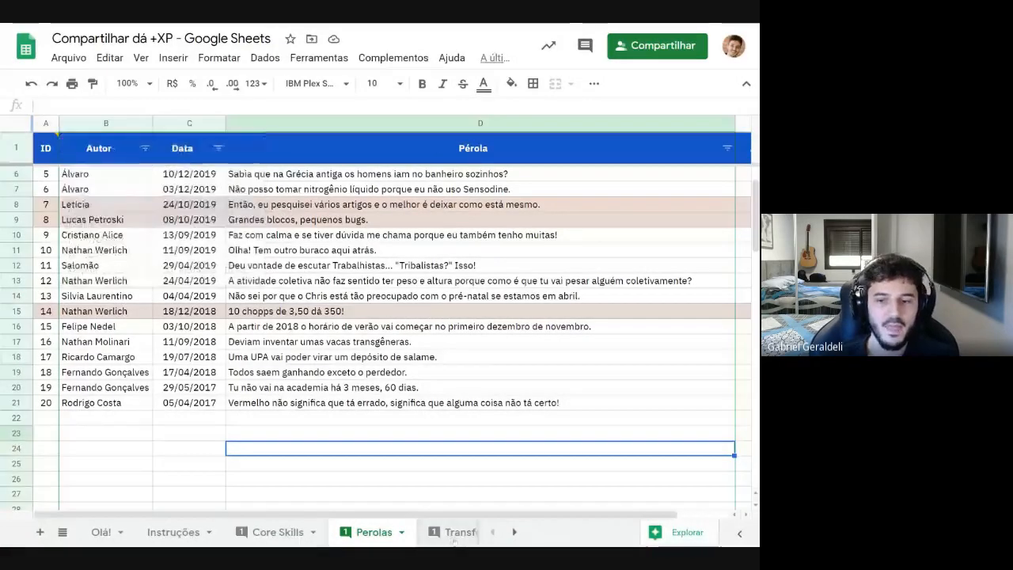
Open the Transformação de dados sheet and examine the Perfil entries and the function list in the header's comment
left_click(458, 534)
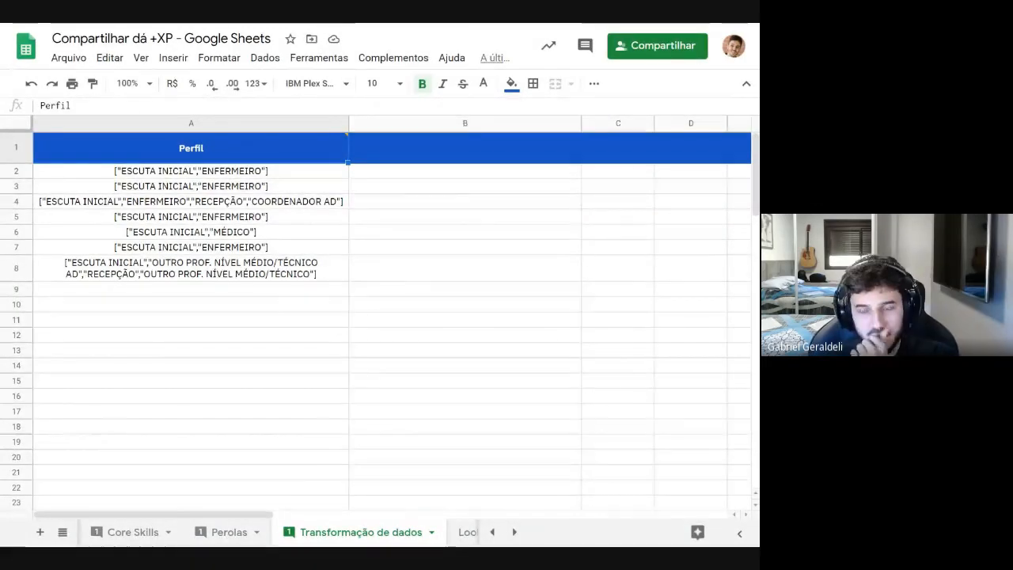
left_click(287, 176)
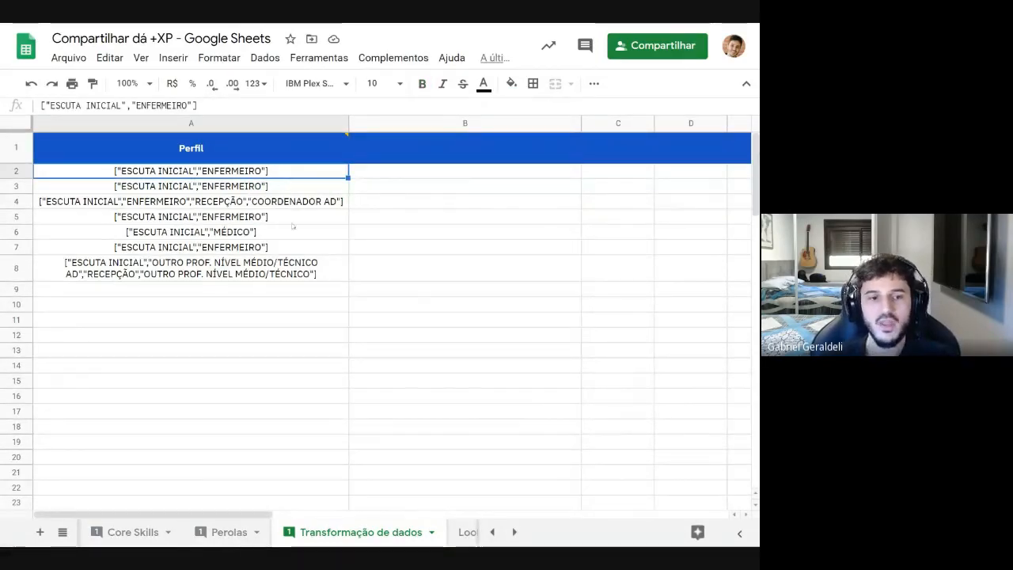
key("ctrl+Down")
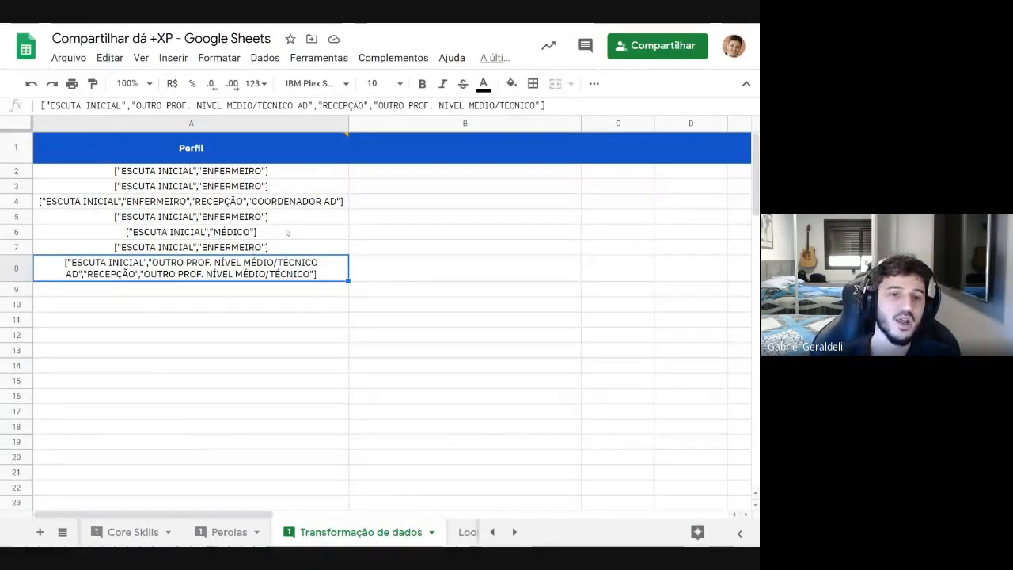
left_click(304, 149)
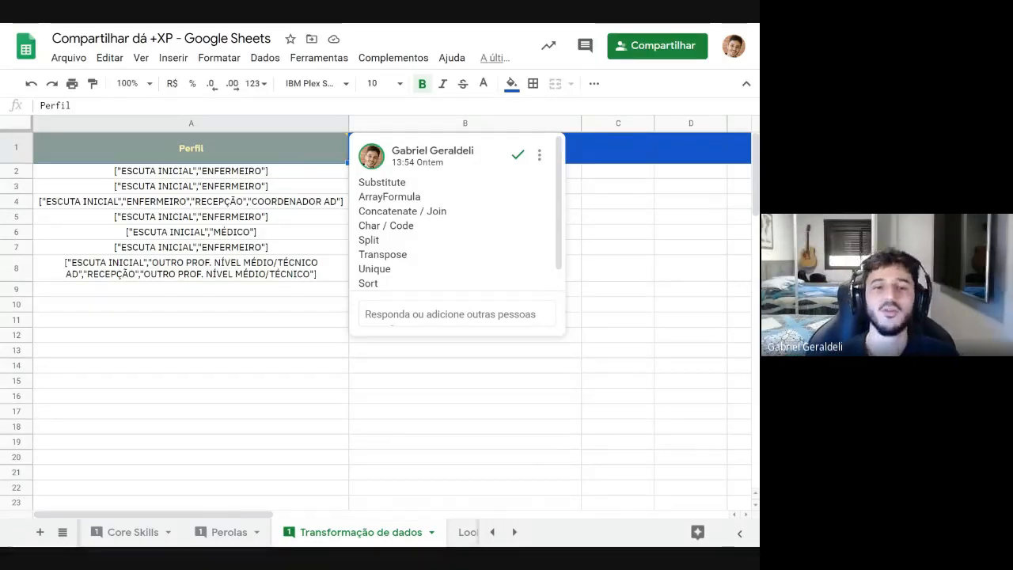
left_click_drag(408, 182, 360, 183)
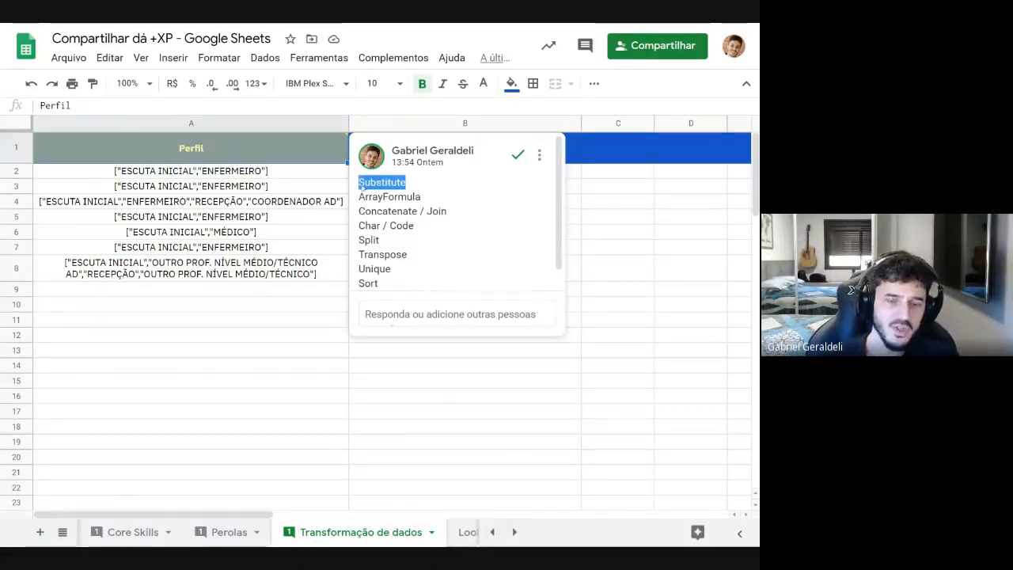
left_click(421, 190)
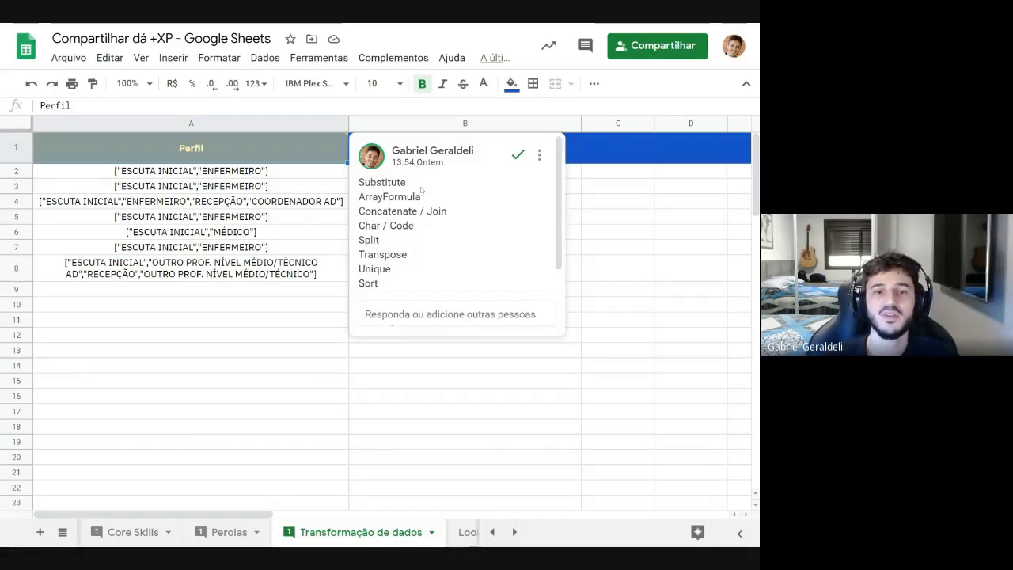
Enter =SUBSTITUTE(A2:A8;"[";"") in cell B2 to remove the opening bracket, and compare it with source cell A2
left_click(400, 180)
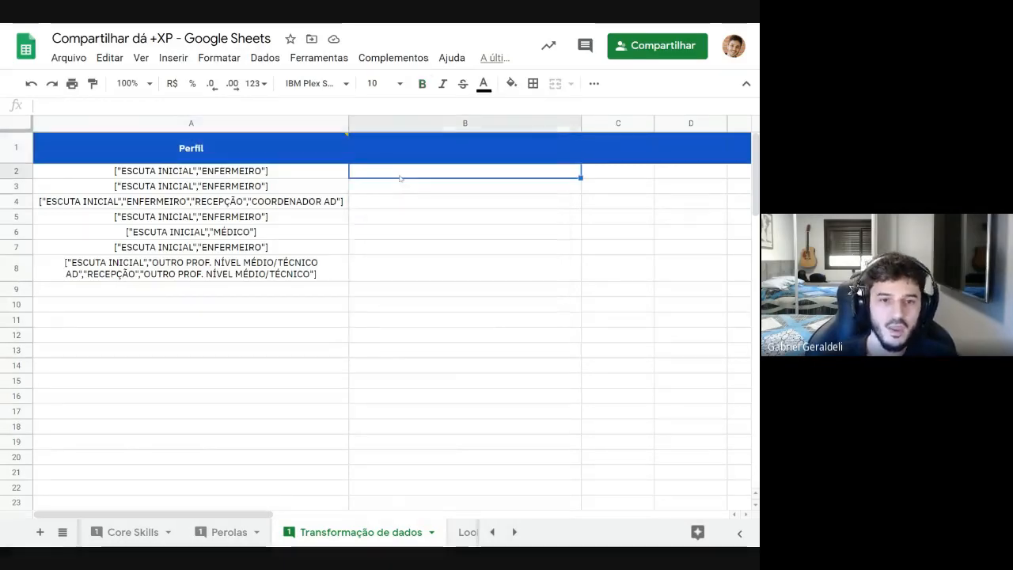
type("=SUBSTITUTE(")
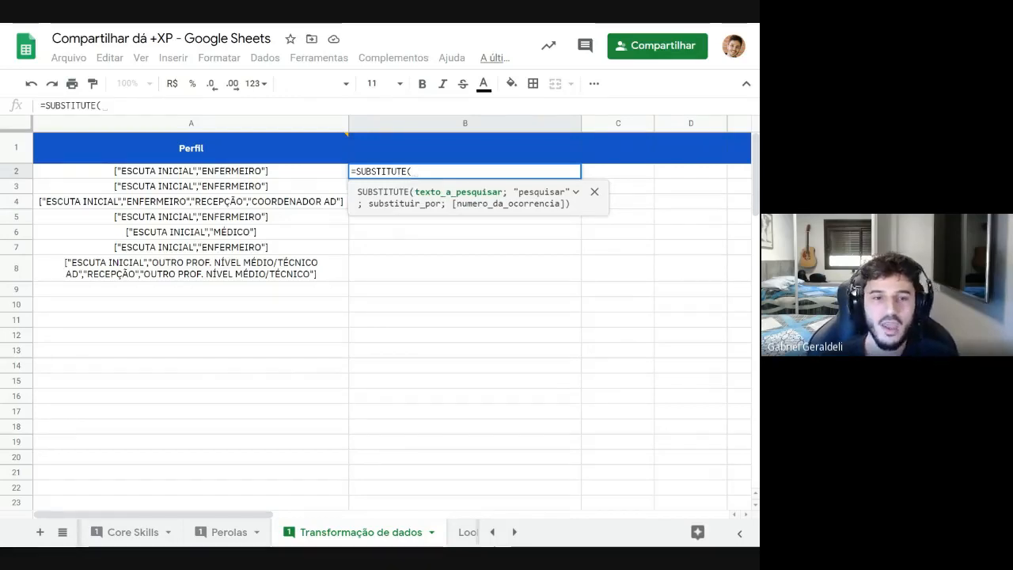
left_click_drag(340, 175, 273, 273)
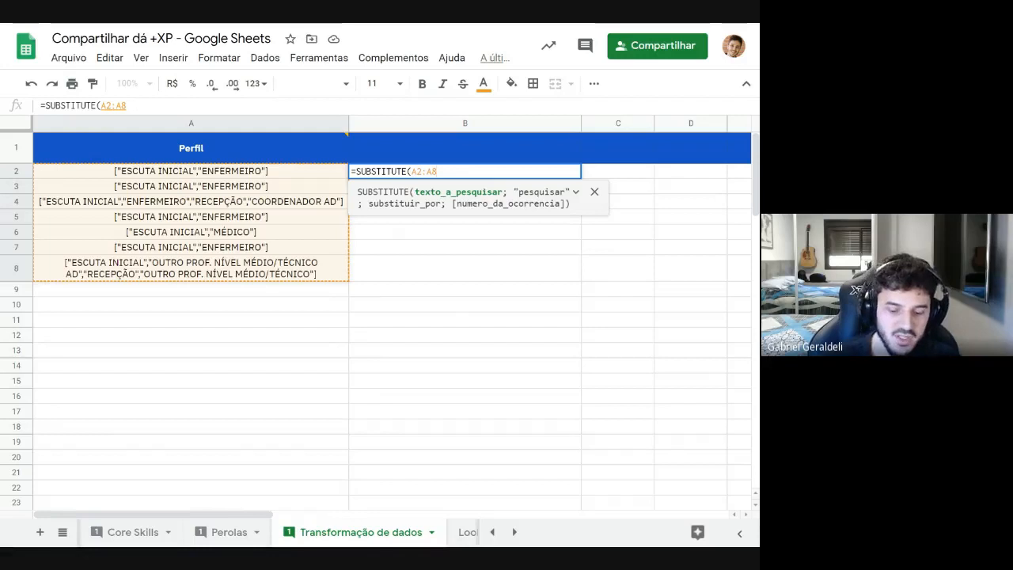
type(";\"[\"")
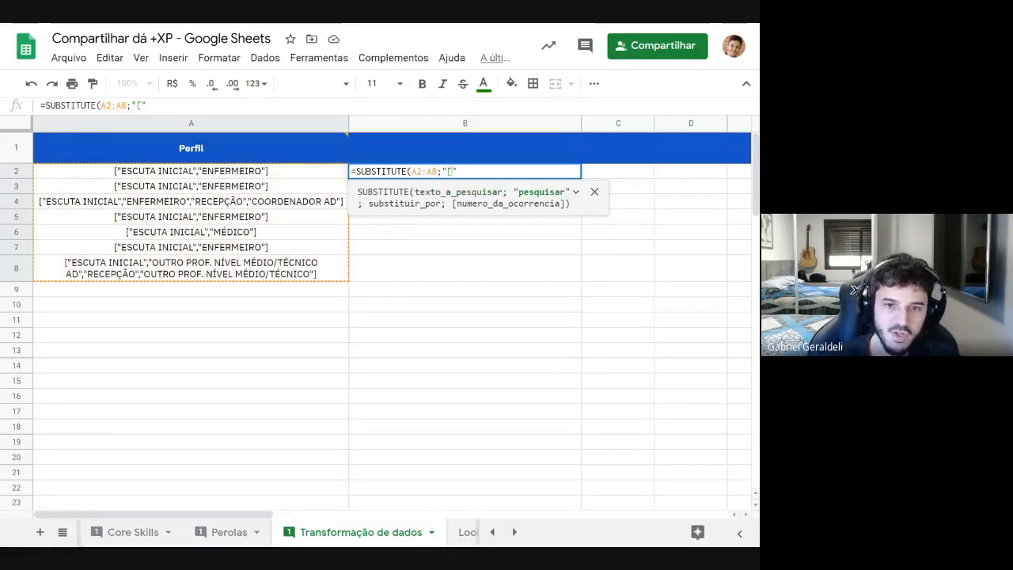
type(";\"\")")
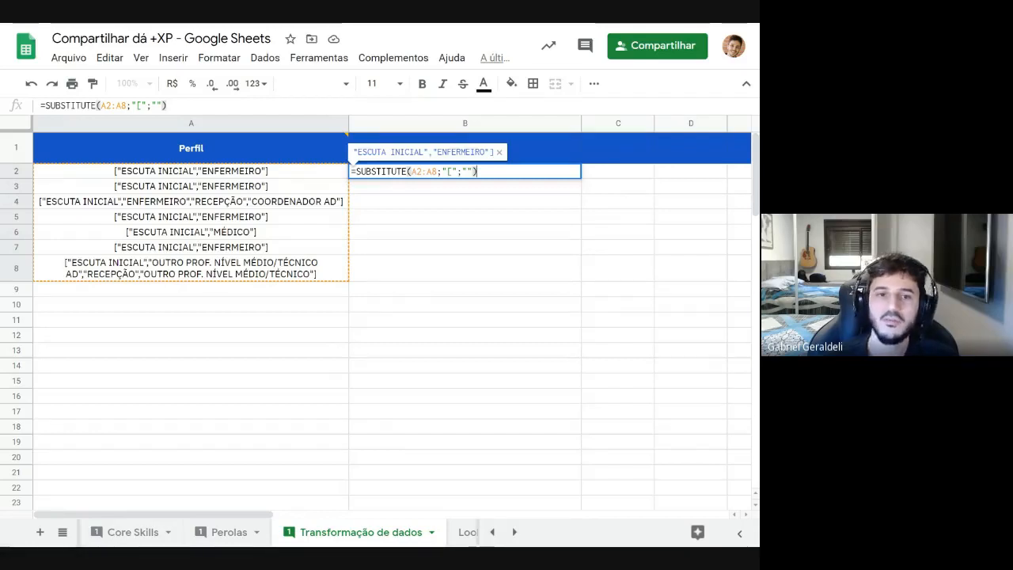
key("Return")
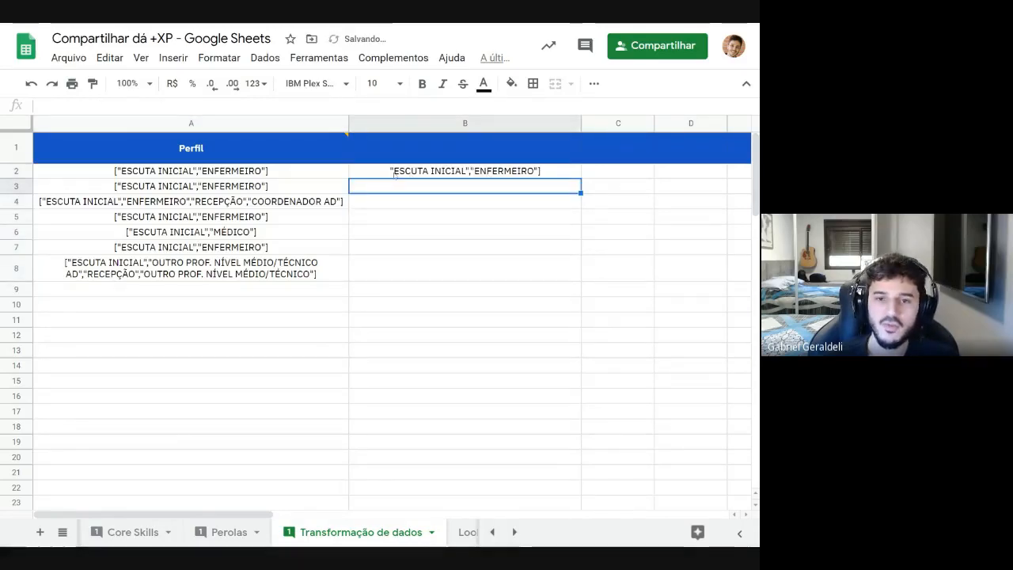
left_click(395, 174)
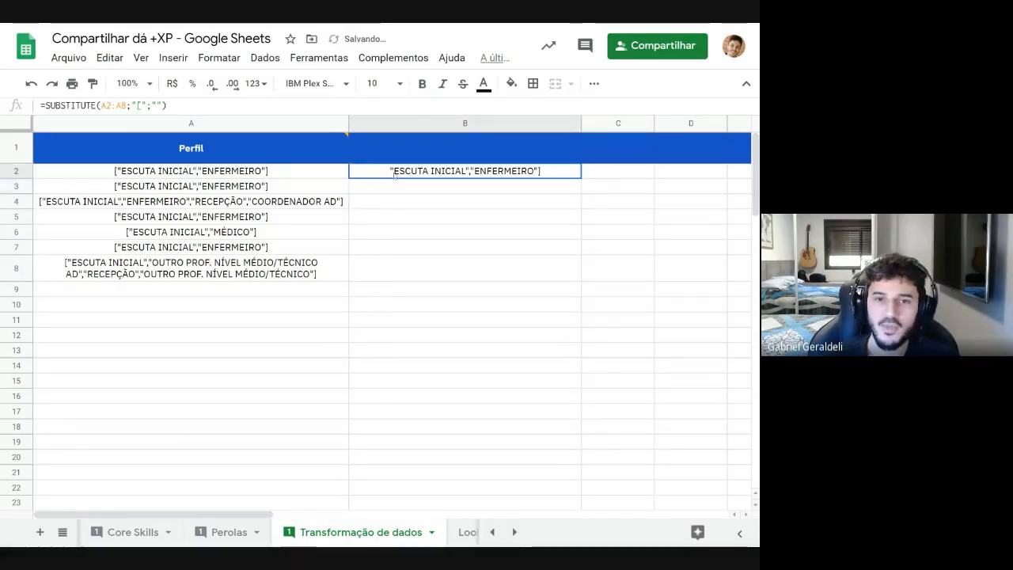
left_click(325, 174)
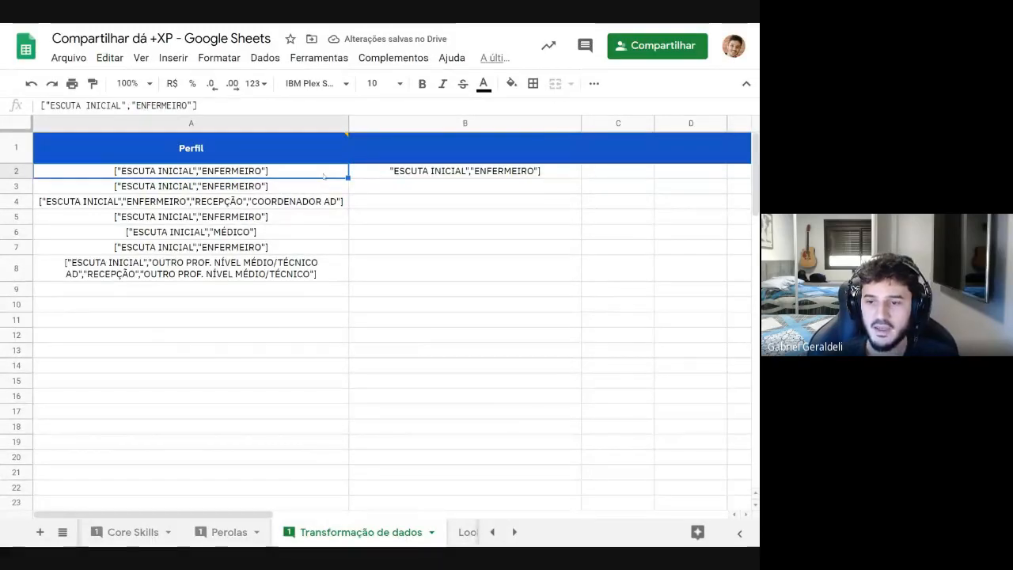
left_click(411, 175)
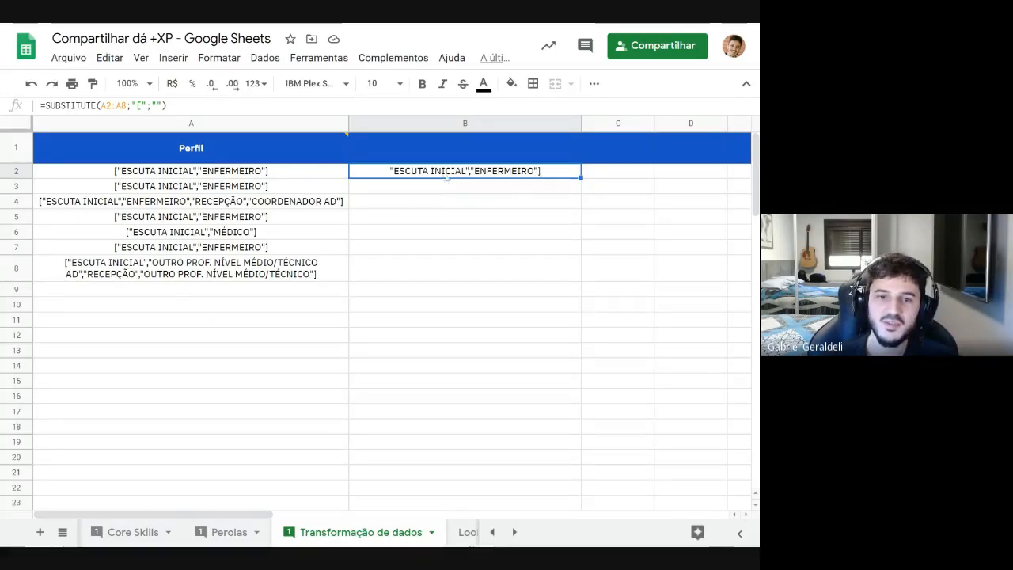
Nest the B2 formula inside a second SUBSTITUTE, on its own line, that replaces "]" with an empty string
double_click(429, 176)
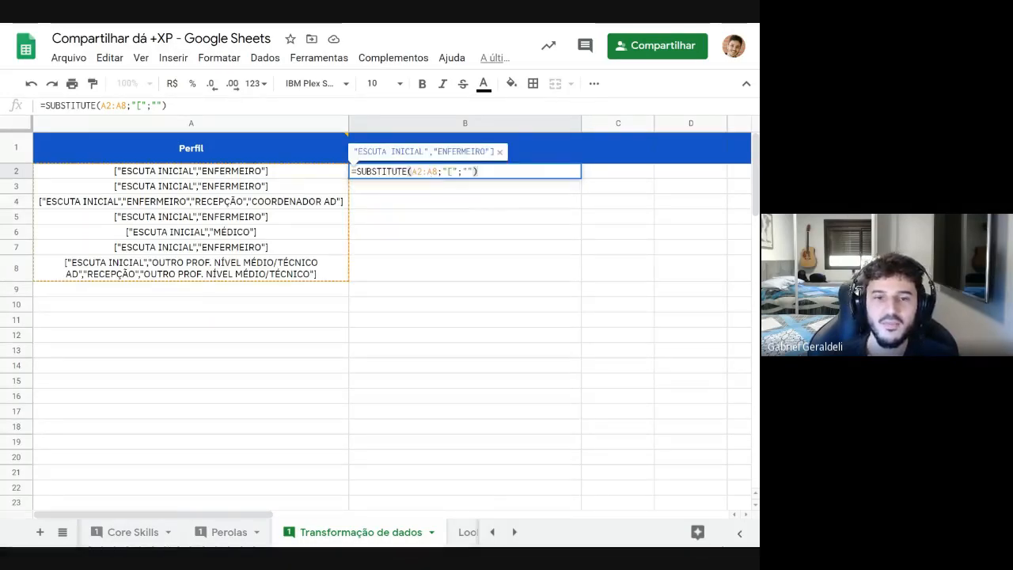
left_click(356, 172)
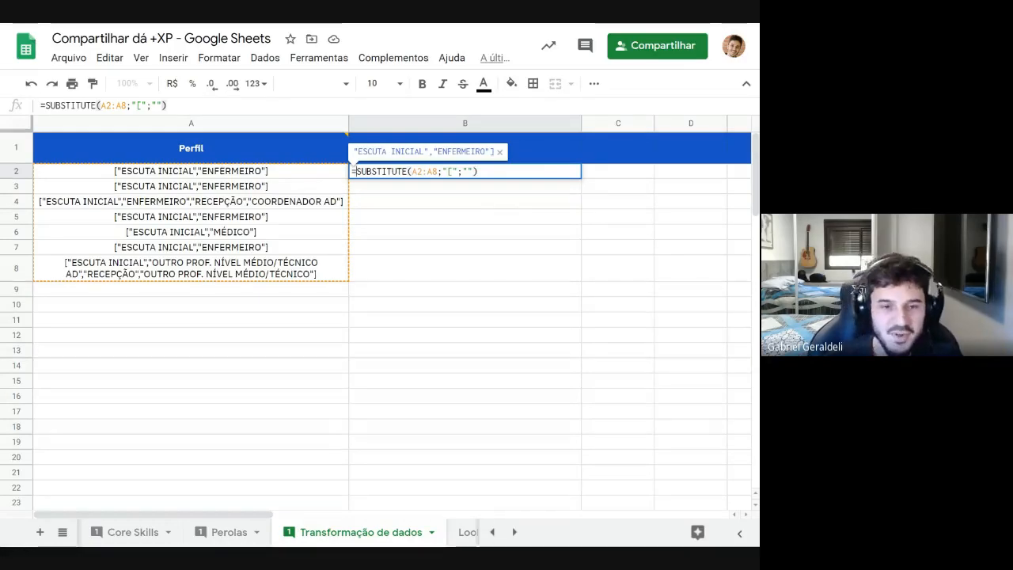
key("ctrl+Return")
type("SUBS")
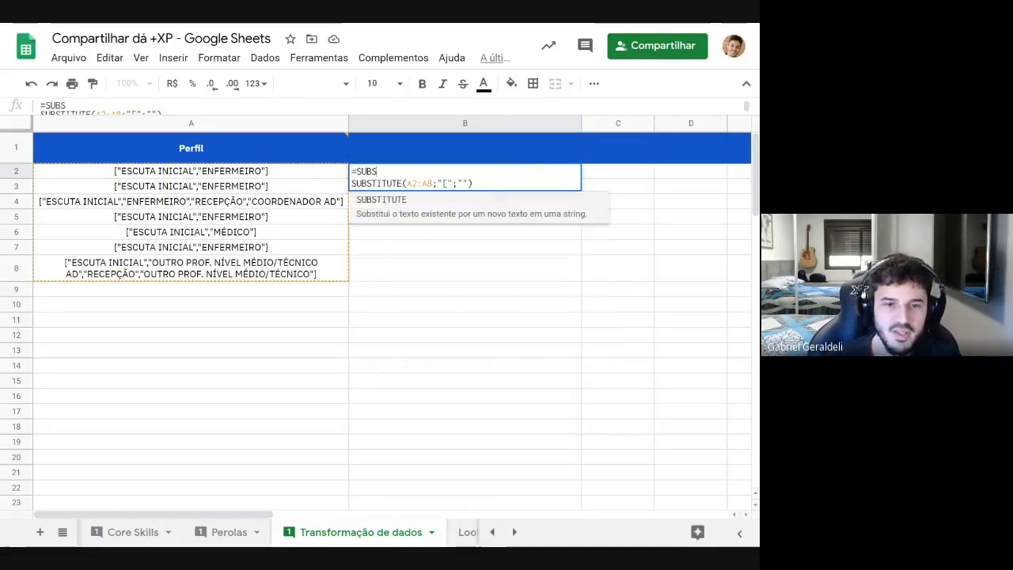
type("TI")
key("Tab")
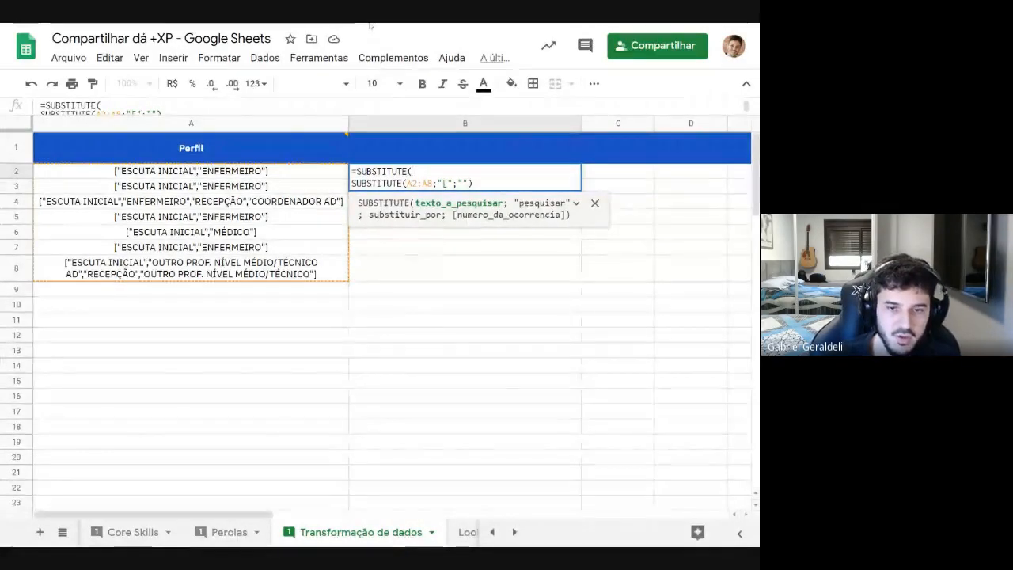
type(";\"]\"")
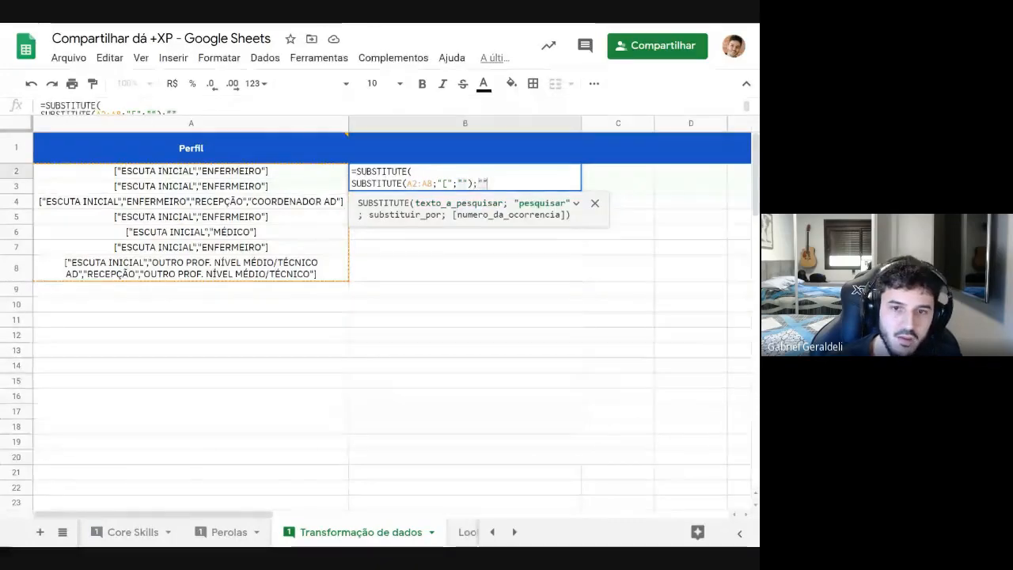
type(";")
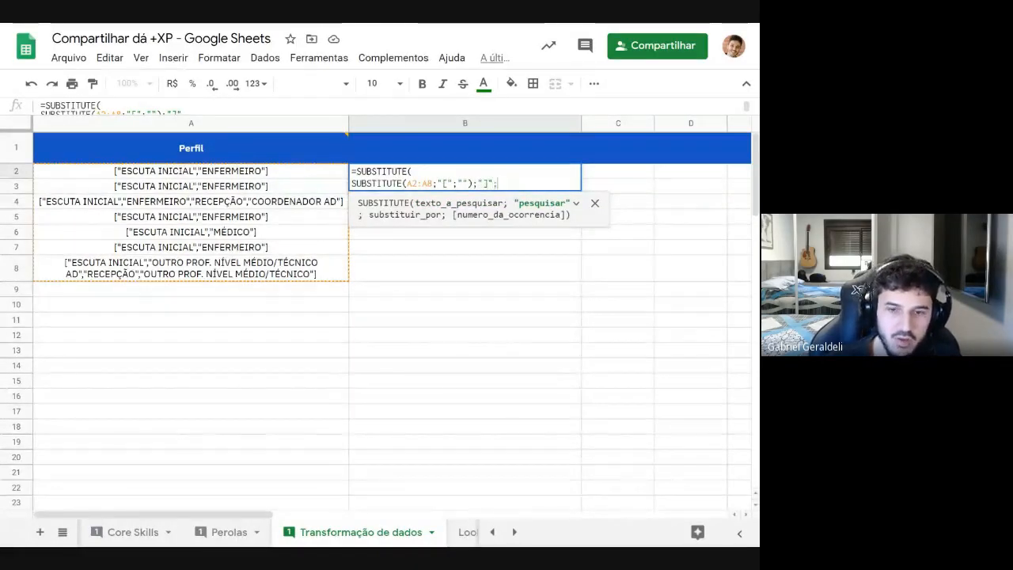
type("\"\")")
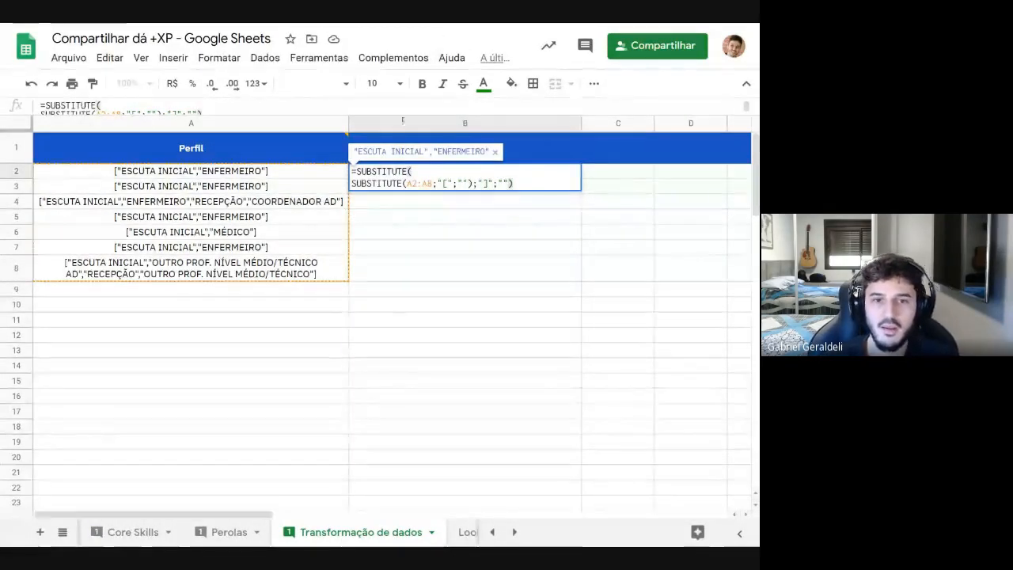
left_click_drag(351, 183, 473, 183)
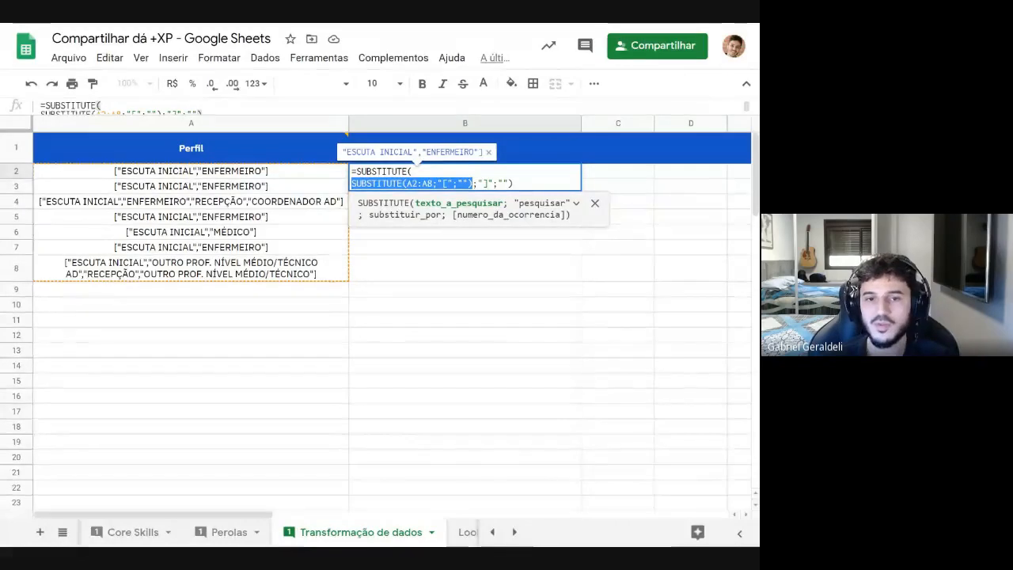
key("End")
key("Return")
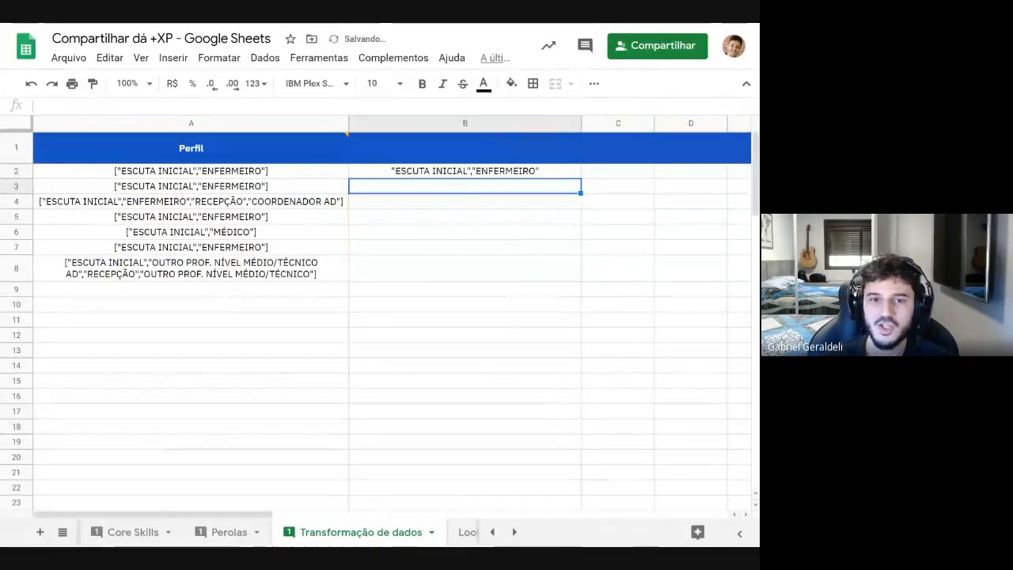
Wrap the B2 formula in a third SUBSTITUTE, on its own line, with """ as the search text and "" as the replacement
key("Up")
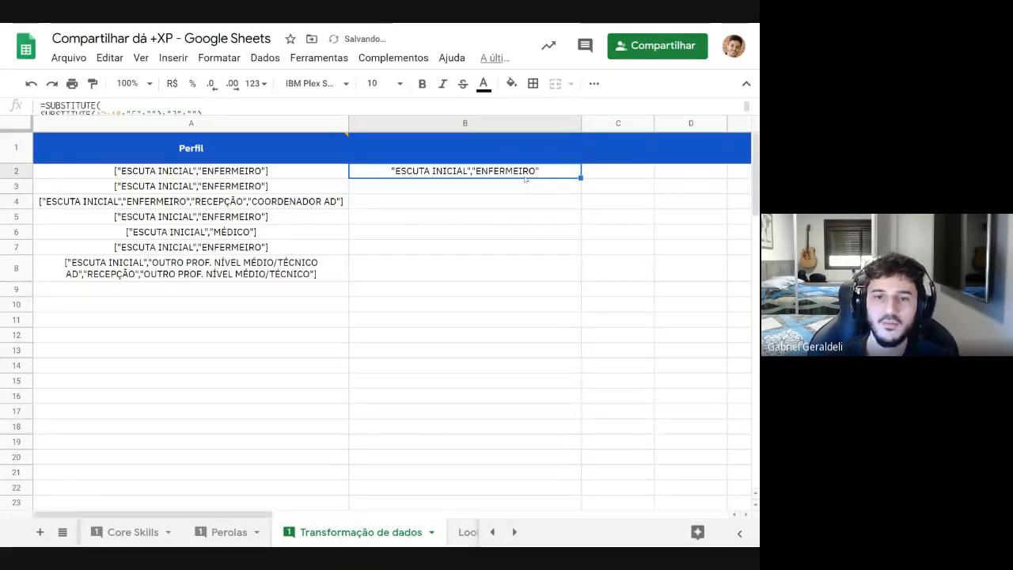
key("Return")
key("ctrl+Return")
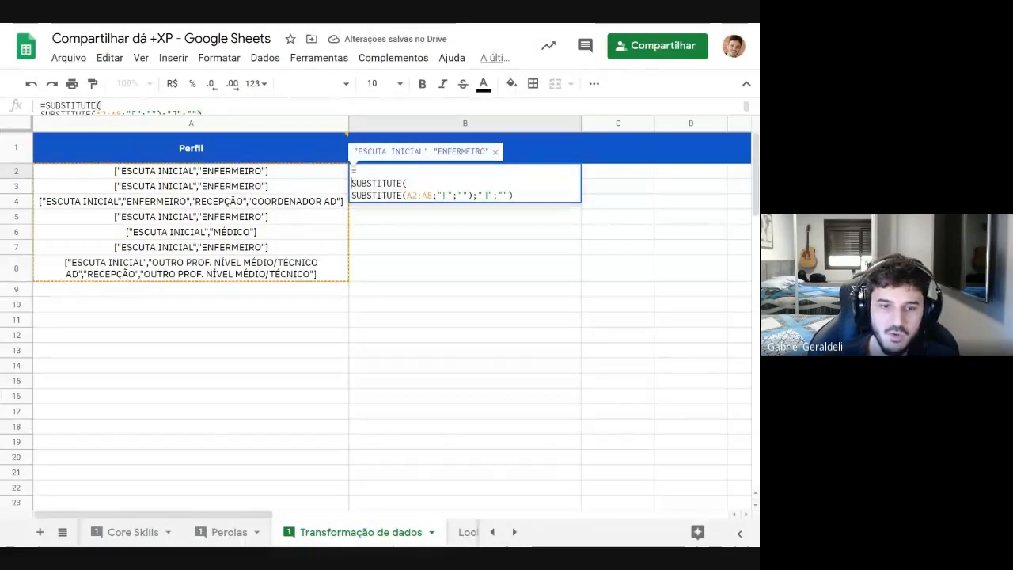
type("SUBST")
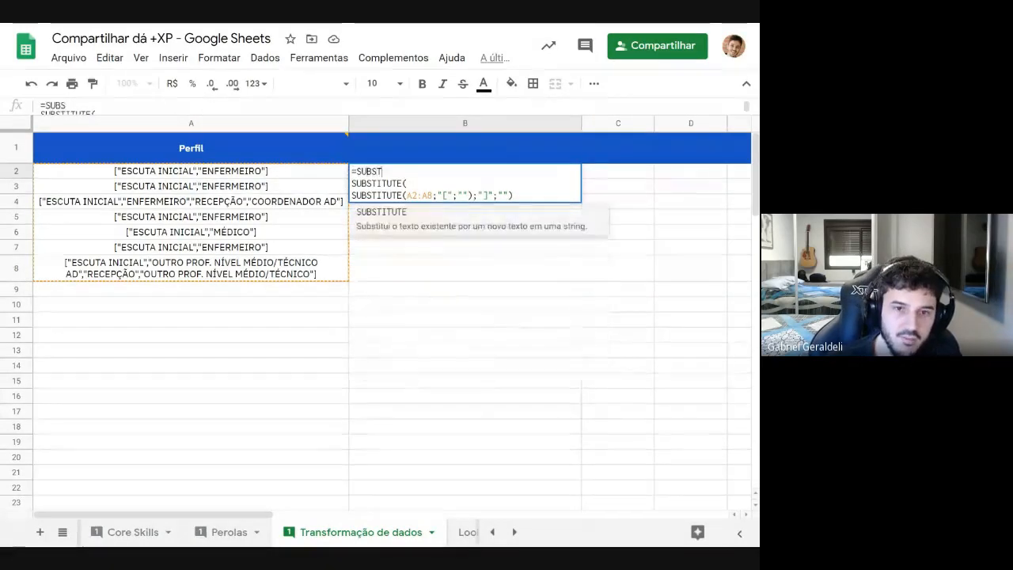
type("ITUTE(")
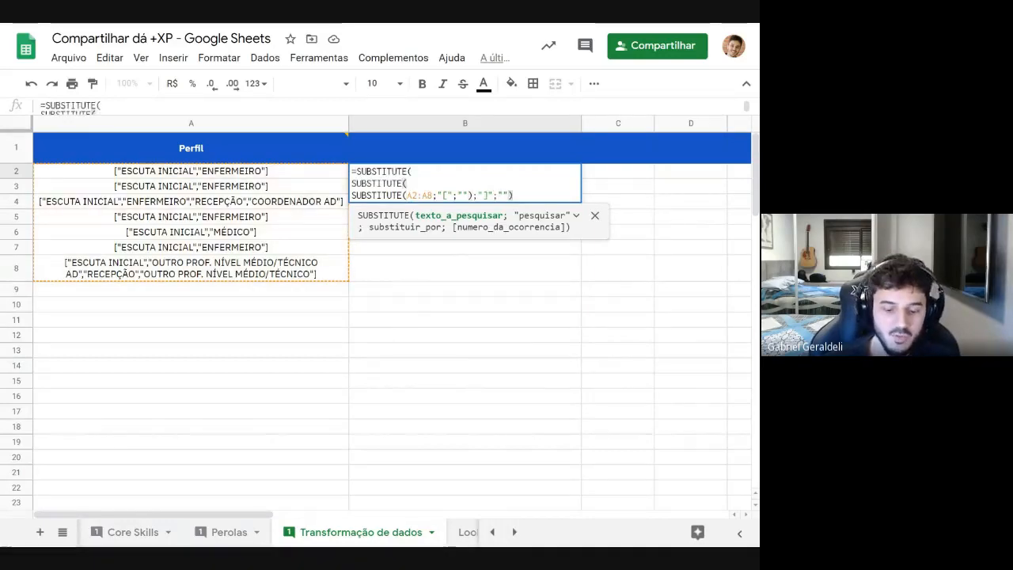
type(";\"\"")
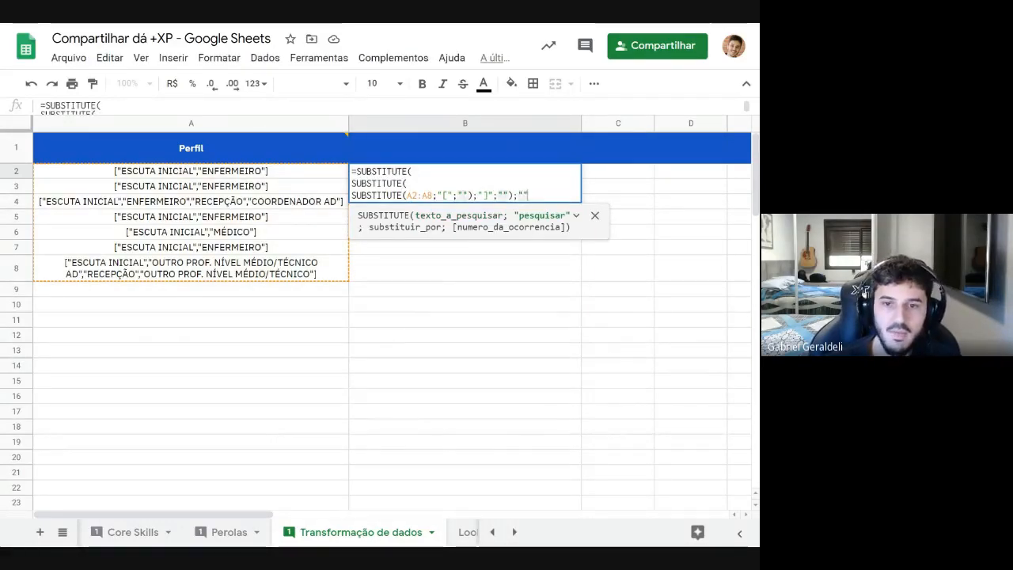
type("\"")
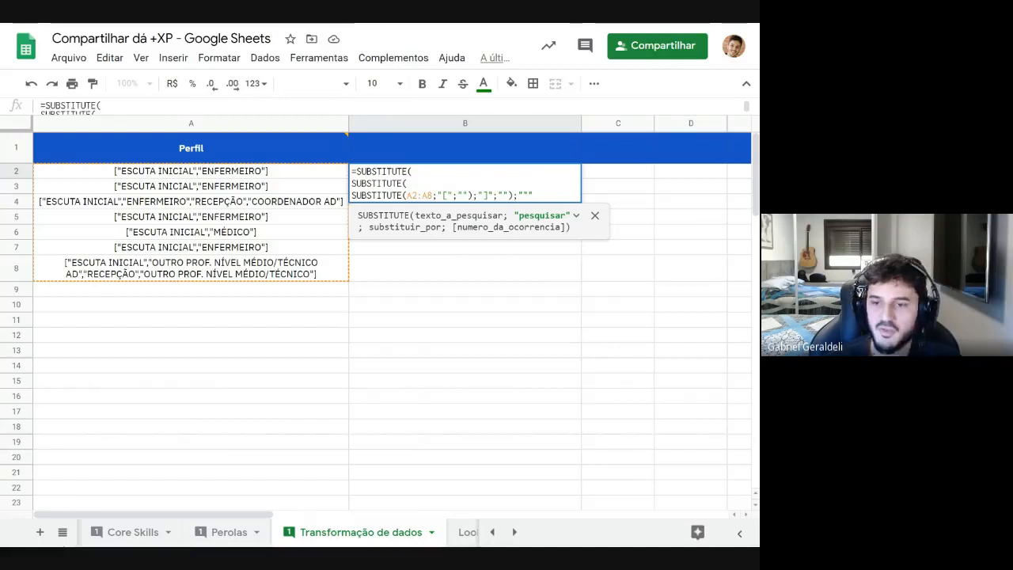
type("\"; \"\"")
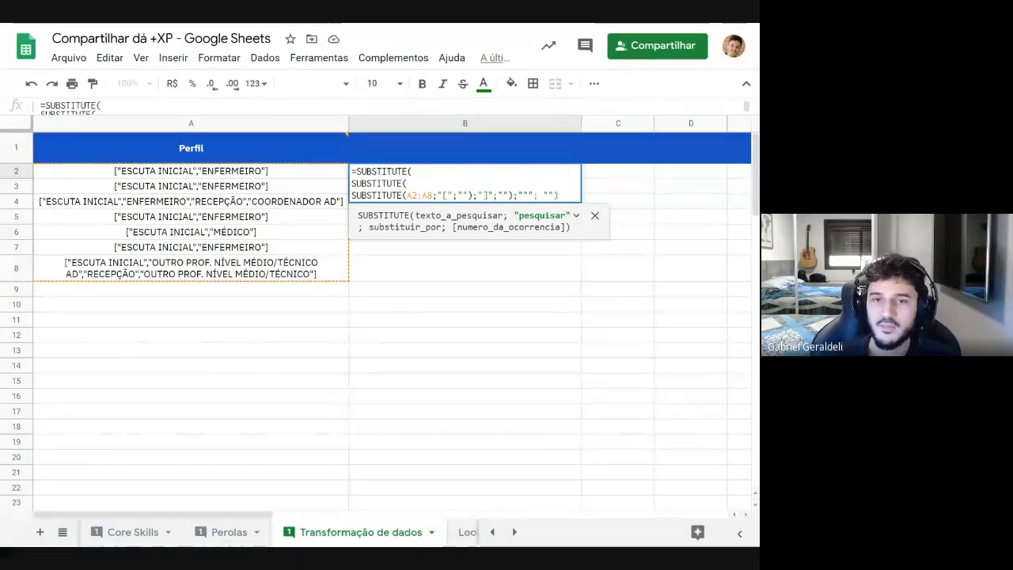
Replace the """ search argument in the B2 formula with CHAR(34) and enter the formula
key("shift+Left")
key("shift+Left")
key("shift+Left")
key("shift+Left")
key("shift+Left")
key("shift+Left")
key("shift+Left")
key("shift+Left")
key("Right")
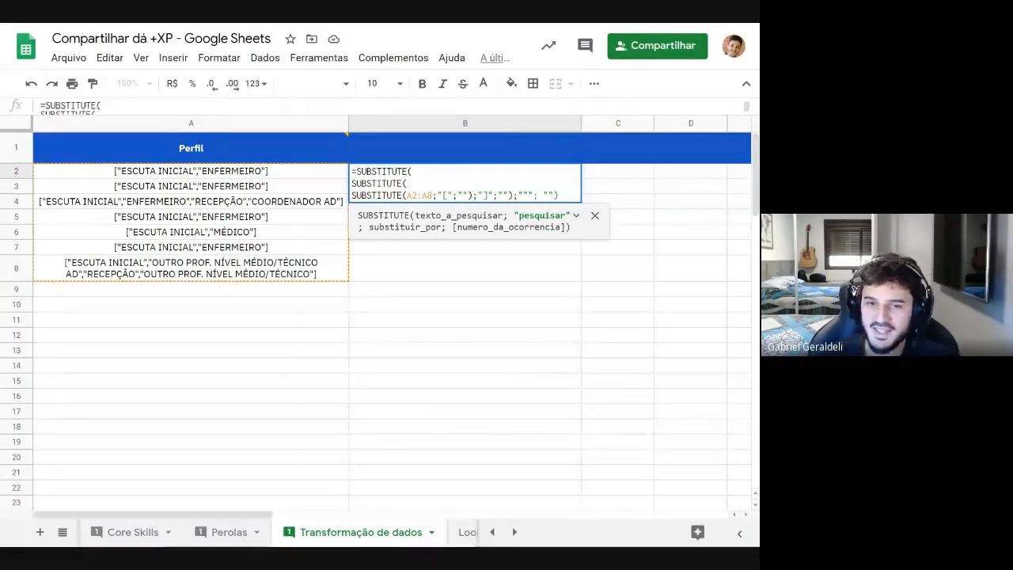
left_click_drag(534, 195, 519, 195)
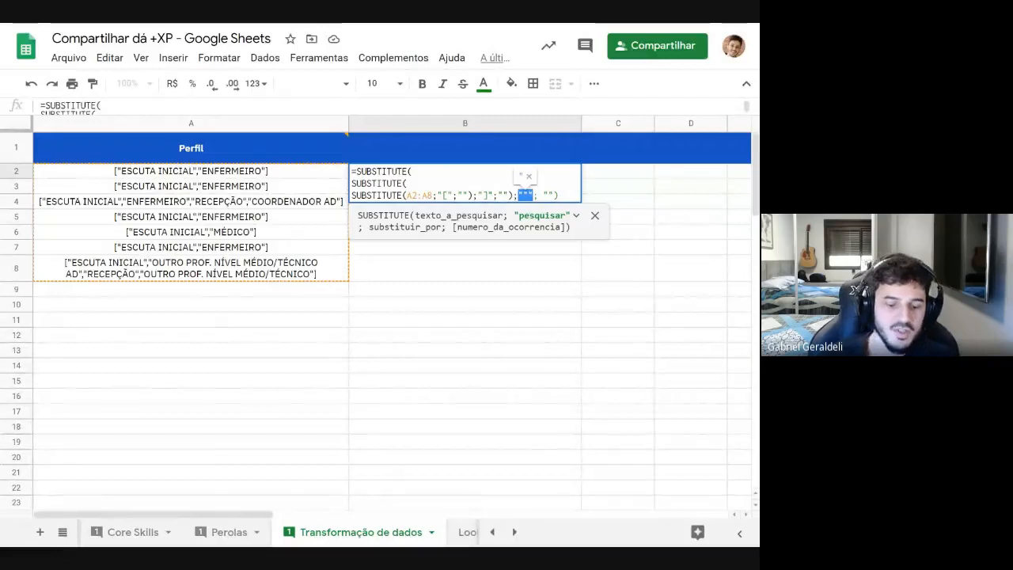
type("CAR")
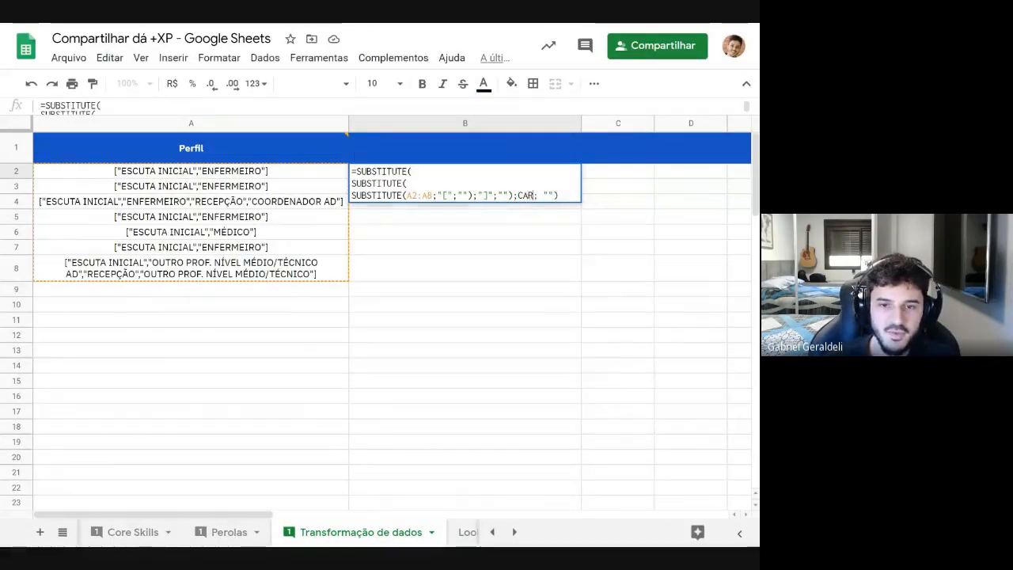
key("Tab")
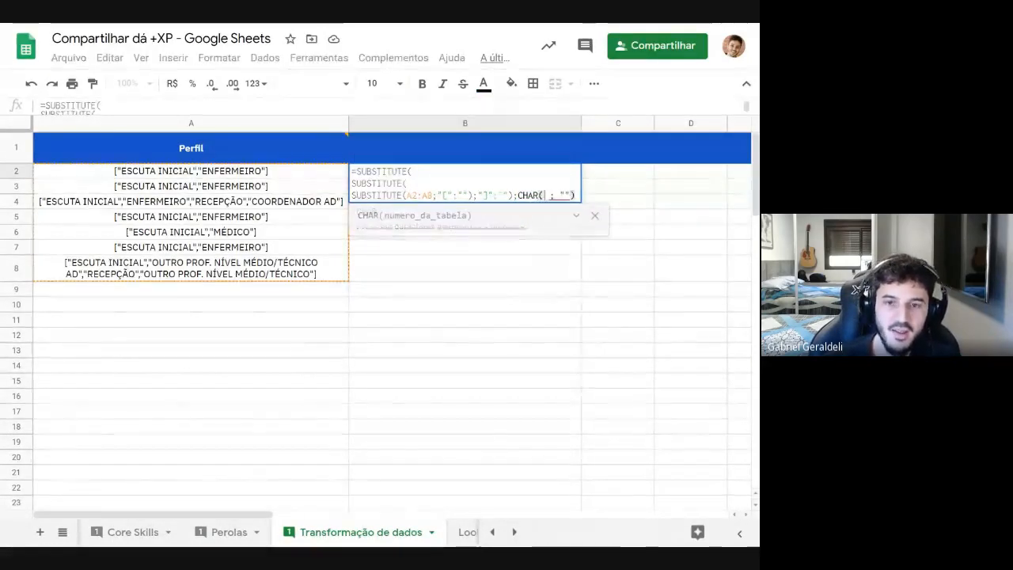
type(")")
key("Left")
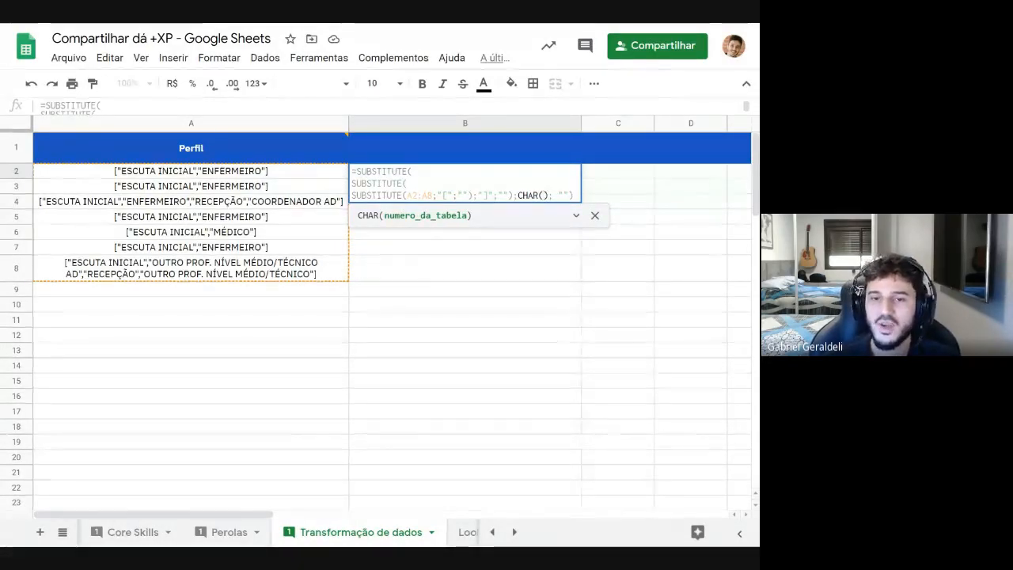
type("34")
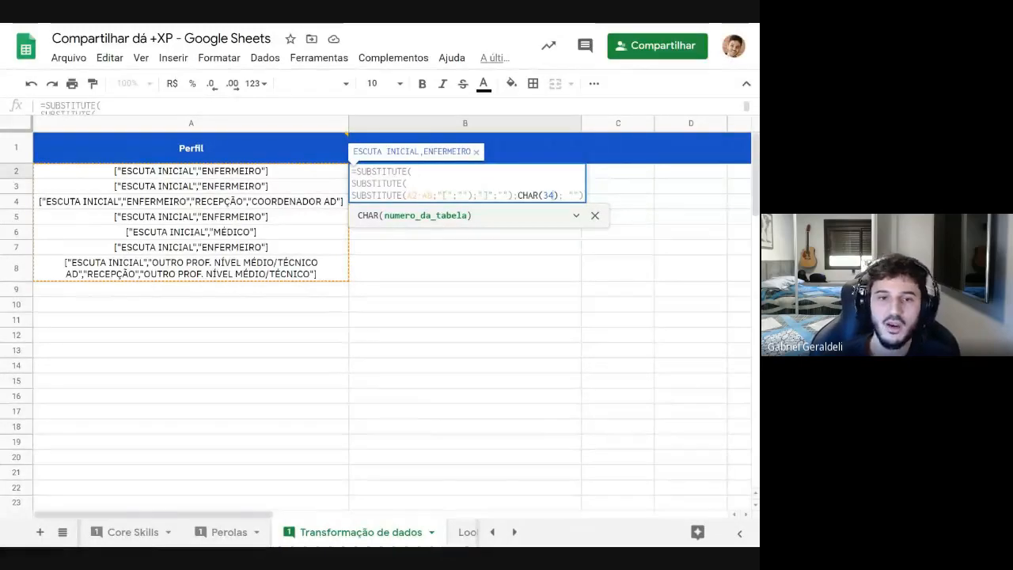
key("Return")
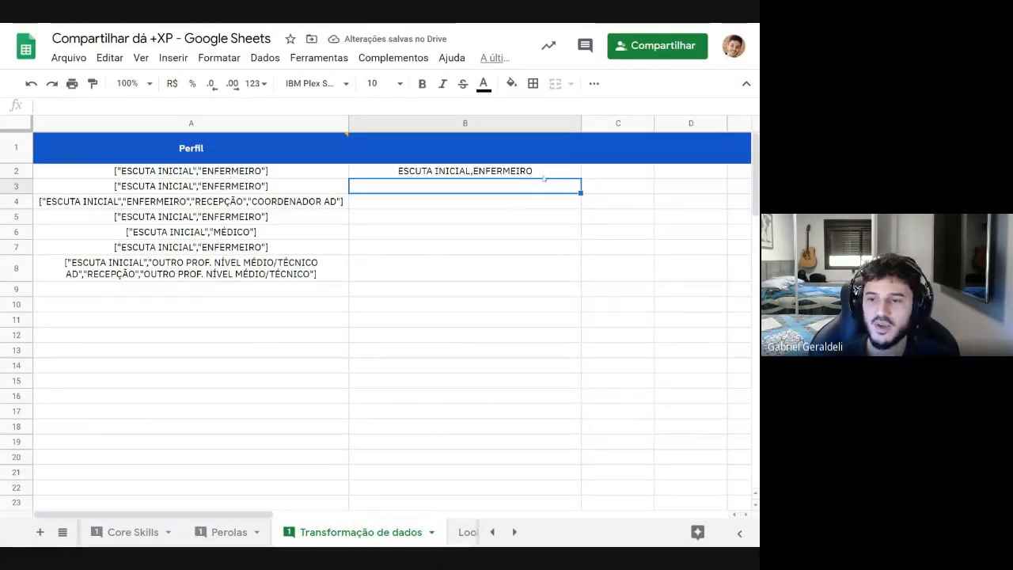
Wrap the nested SUBSTITUTE formula in B2 in ArrayFormula, starting on a new line after the equals sign, so it covers A2:A8
mouse_move(312, 150)
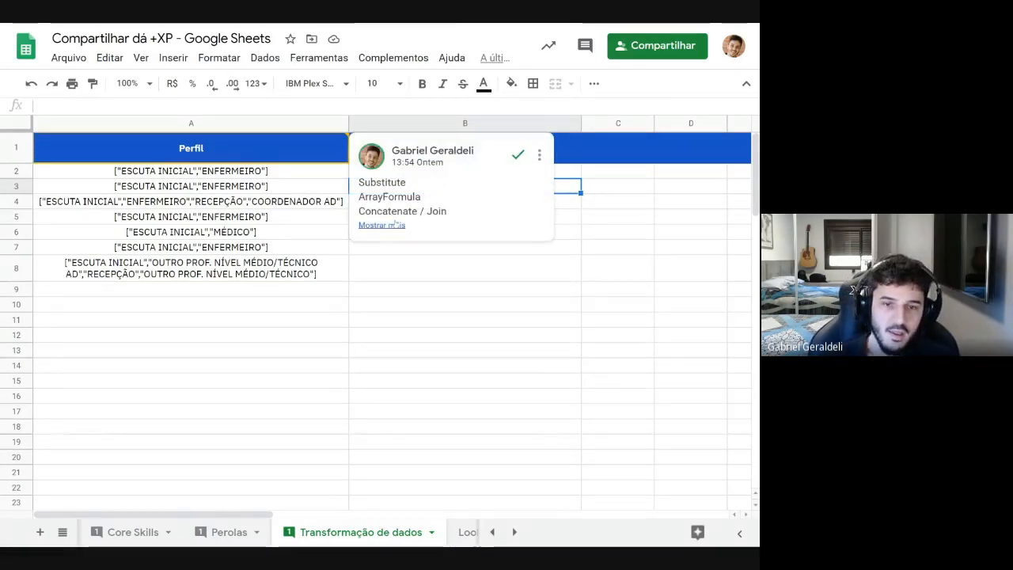
key("Up")
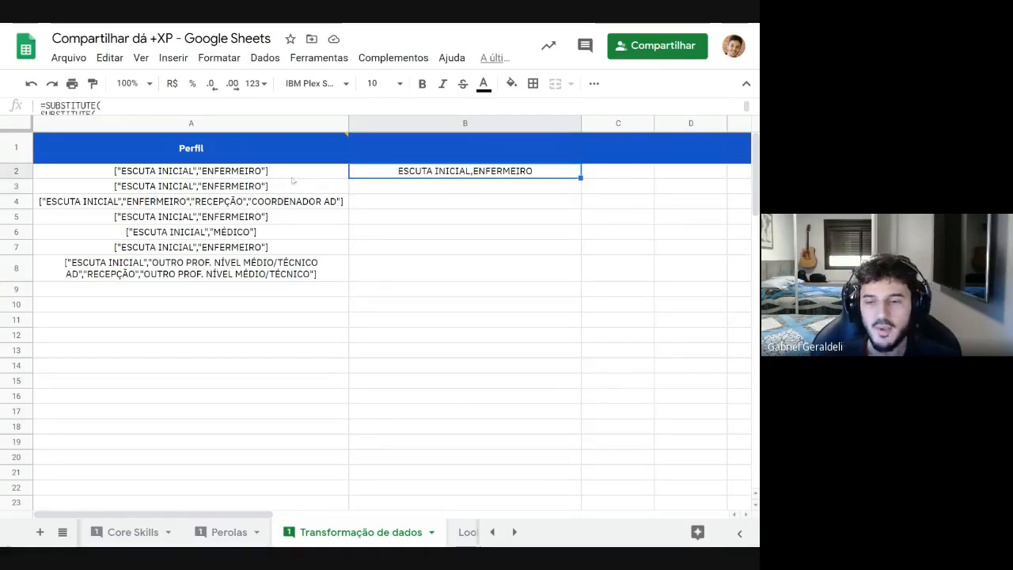
double_click(438, 173)
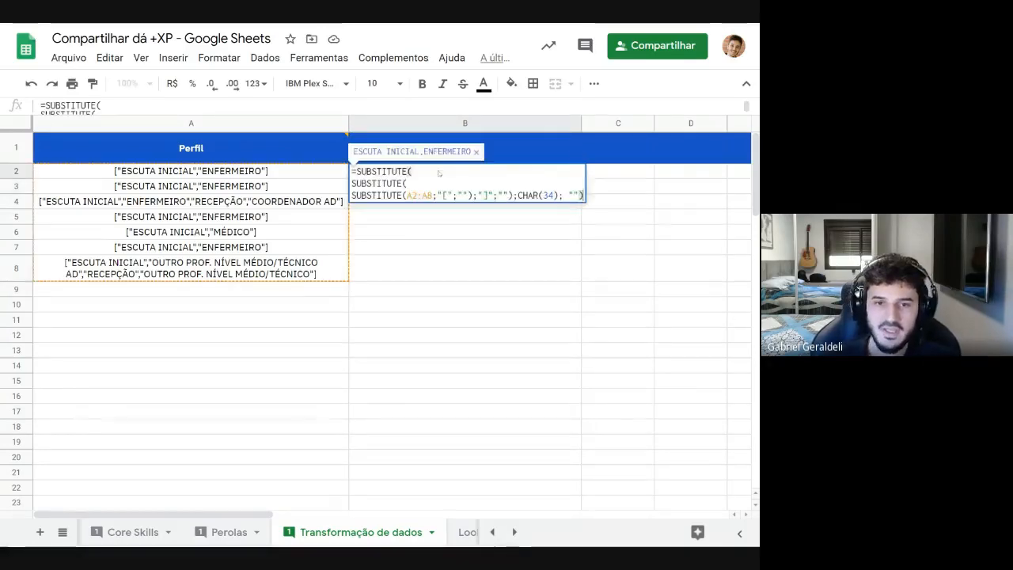
left_click_drag(427, 195, 433, 195)
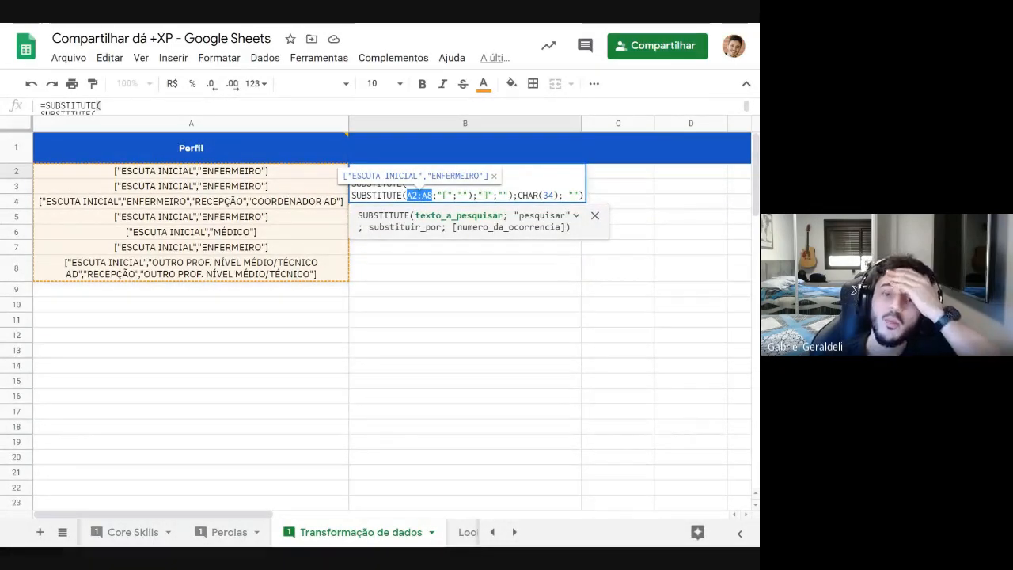
left_click(427, 195)
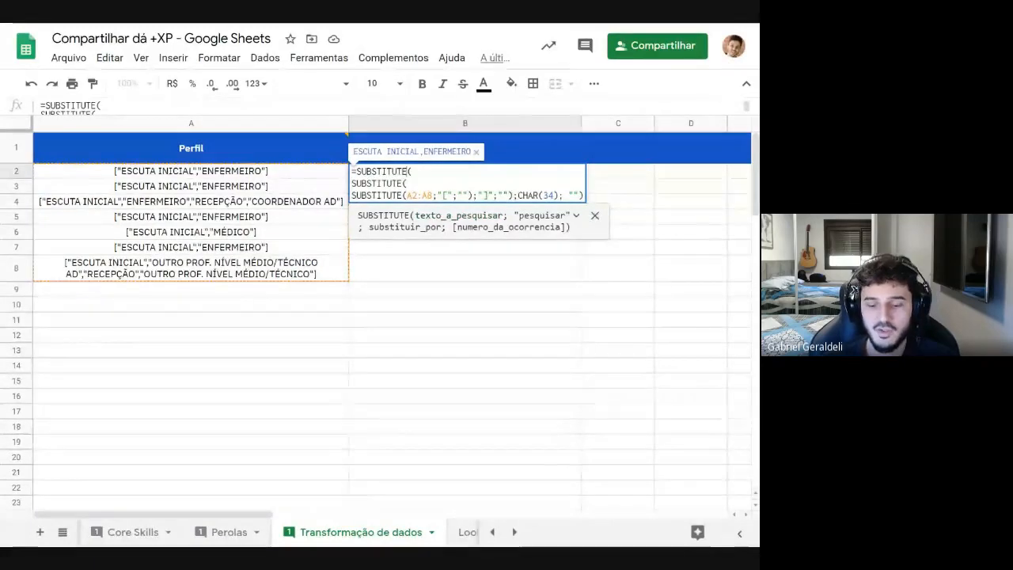
key("Right")
key("ctrl+Return")
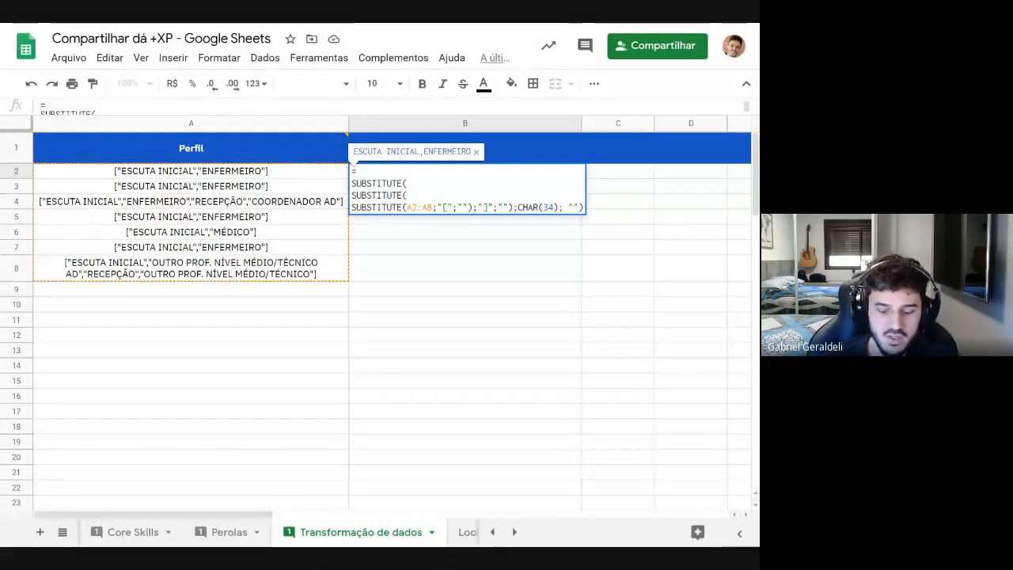
key("ctrl+shift+Return")
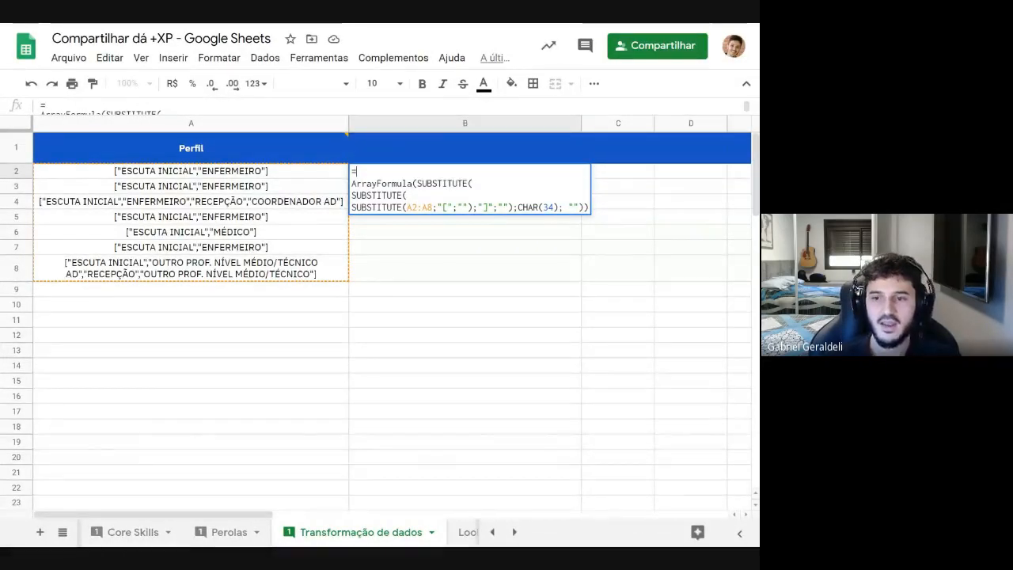
left_click_drag(351, 183, 407, 195)
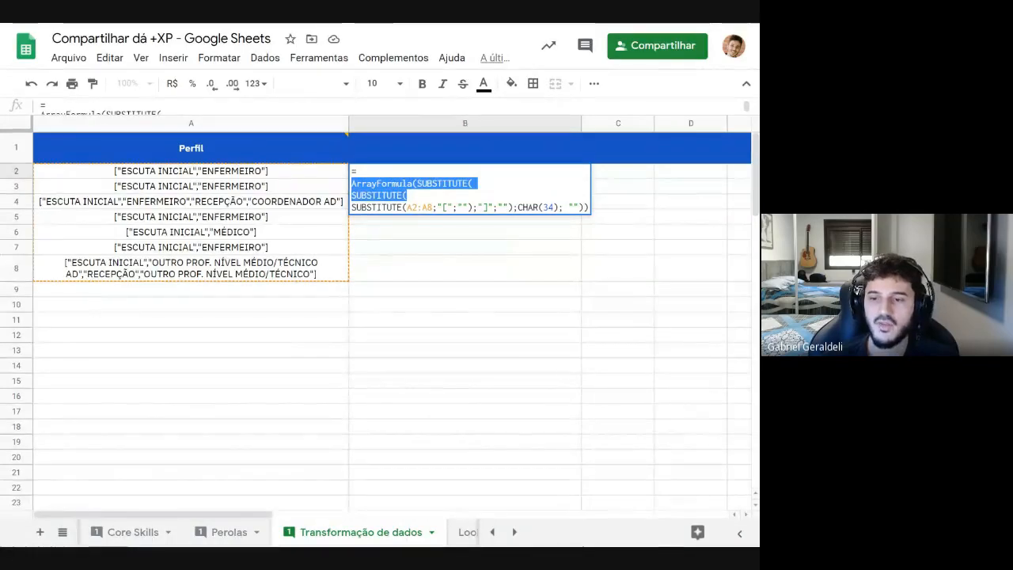
key("Return")
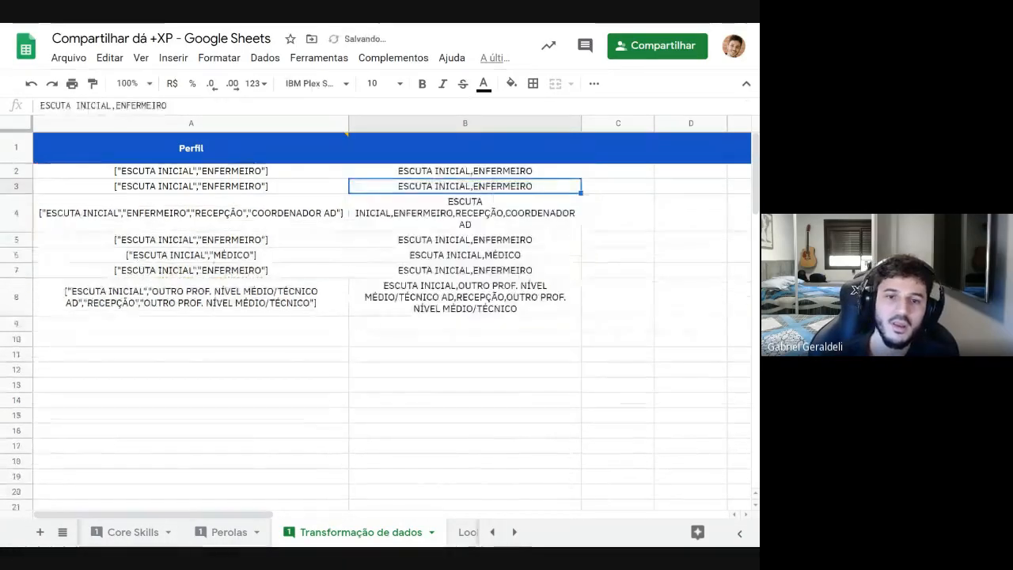
Review the function list in the comment on the Perfil header, highlighting the Concatenate / Join entry
key("Up")
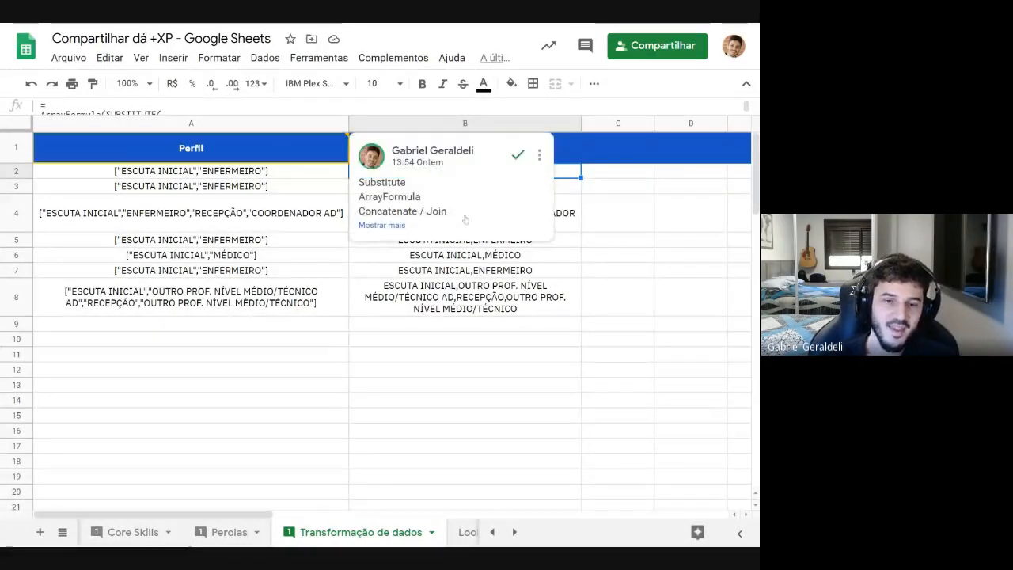
left_click(444, 219)
left_click_drag(449, 212, 358, 215)
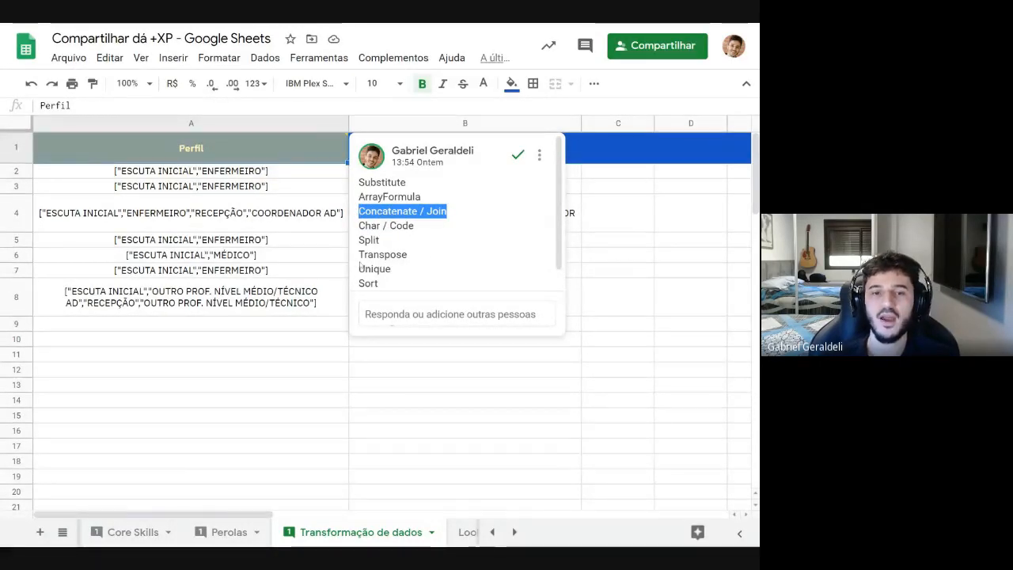
left_click(472, 227)
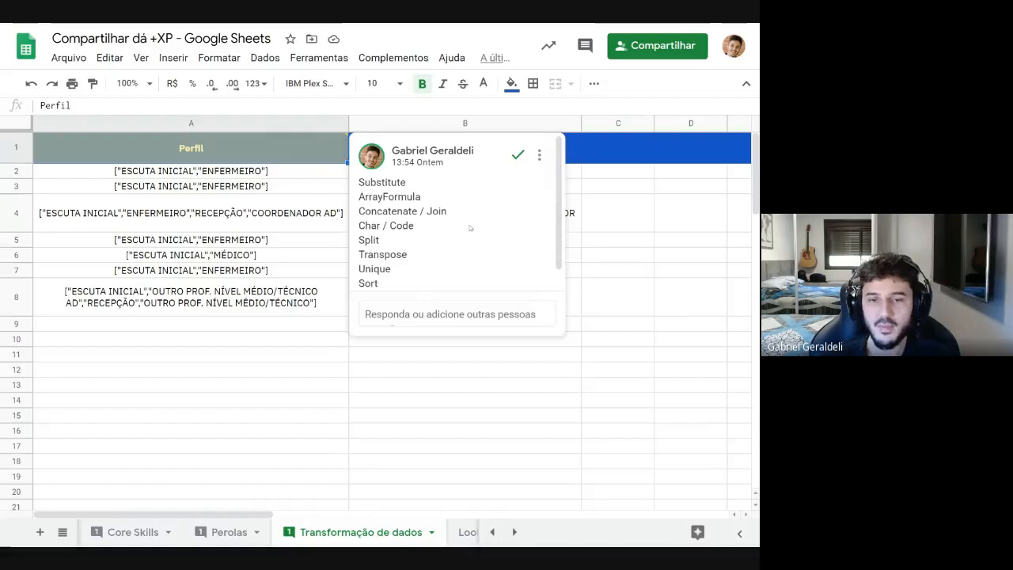
left_click(632, 224)
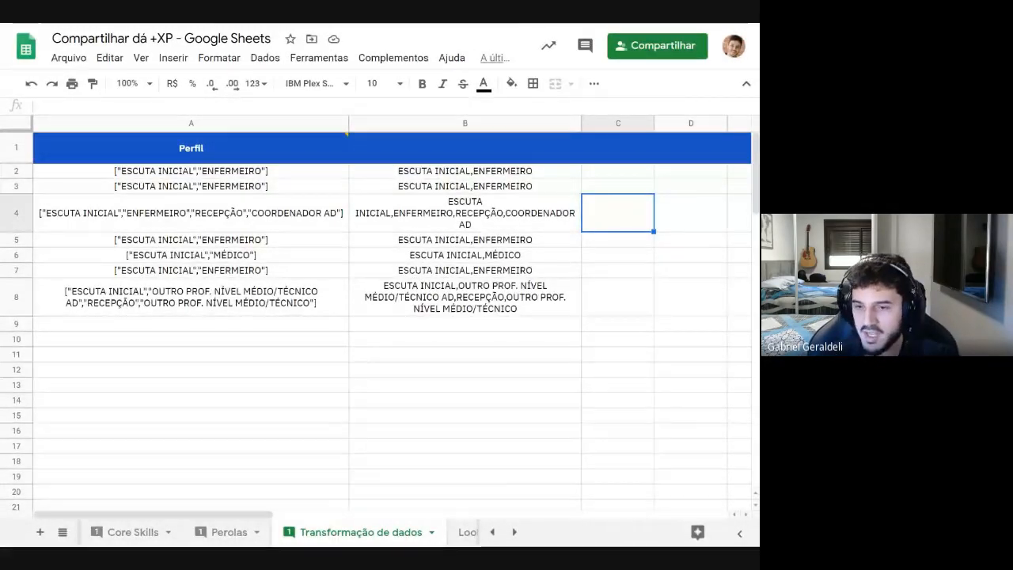
left_click(528, 175)
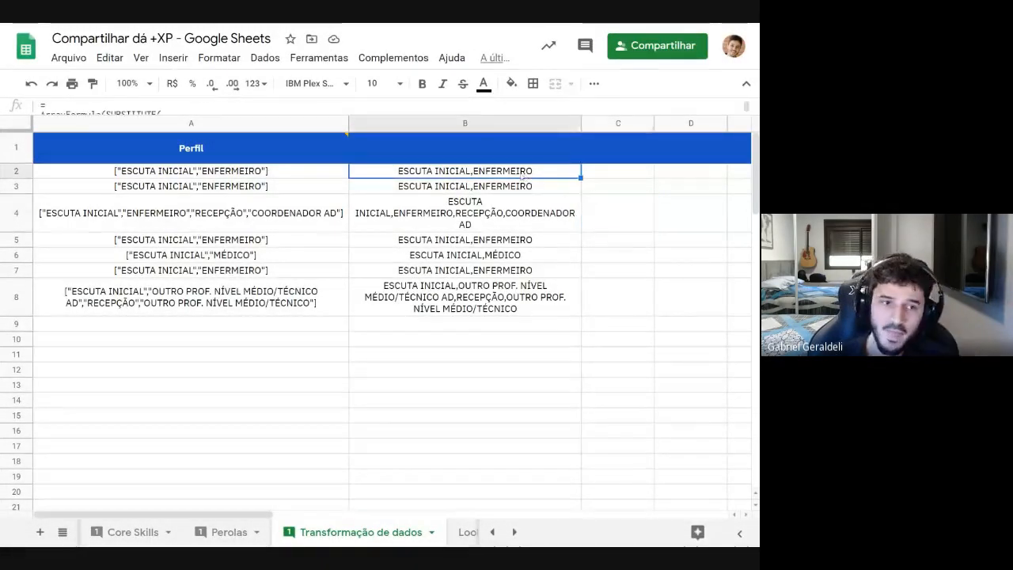
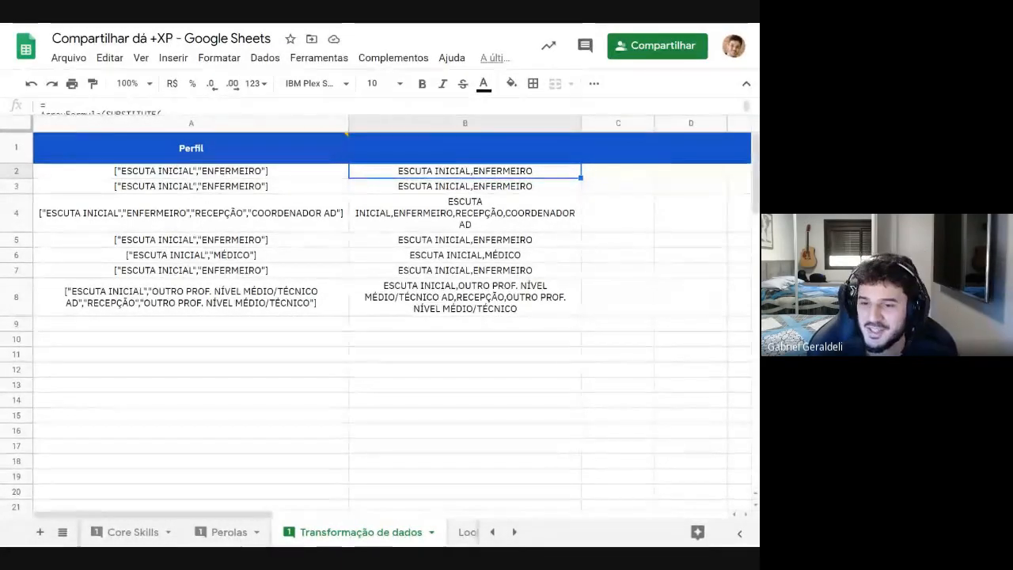
key("F2")
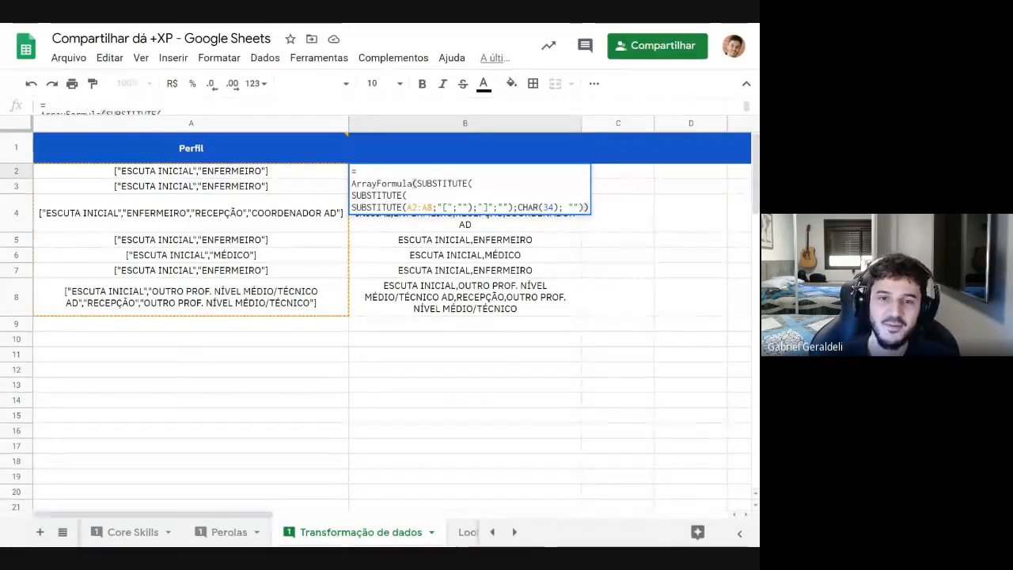
left_click(421, 184)
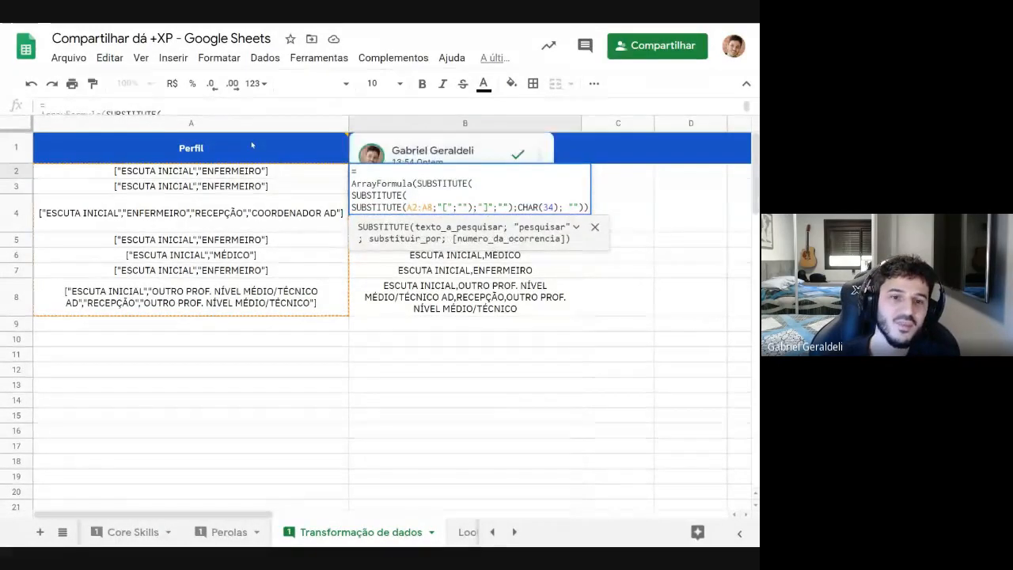
key("Escape")
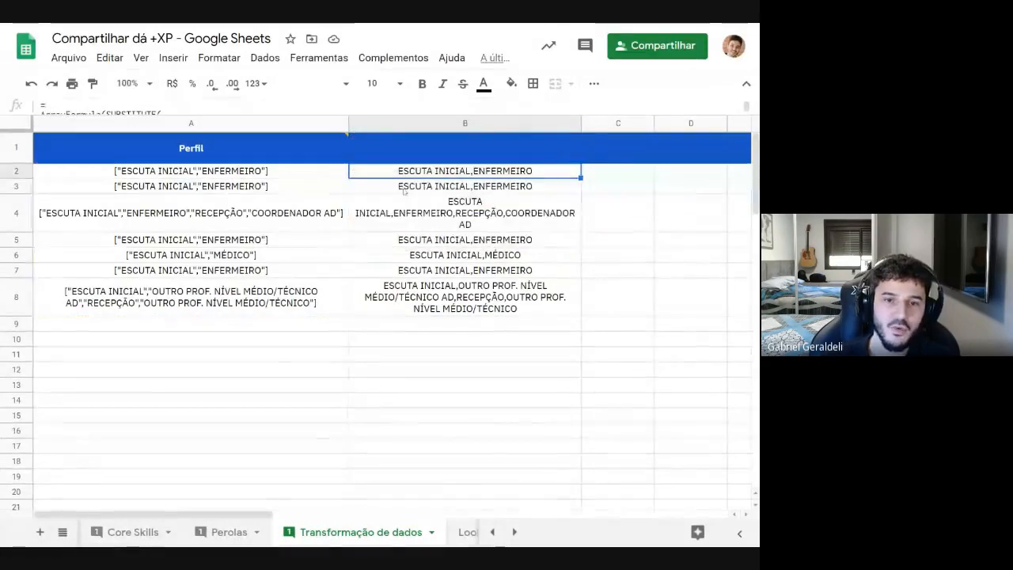
Wrap the ArrayFormula in cell B2 in a JOIN function with "," as the delimiter
double_click(457, 176)
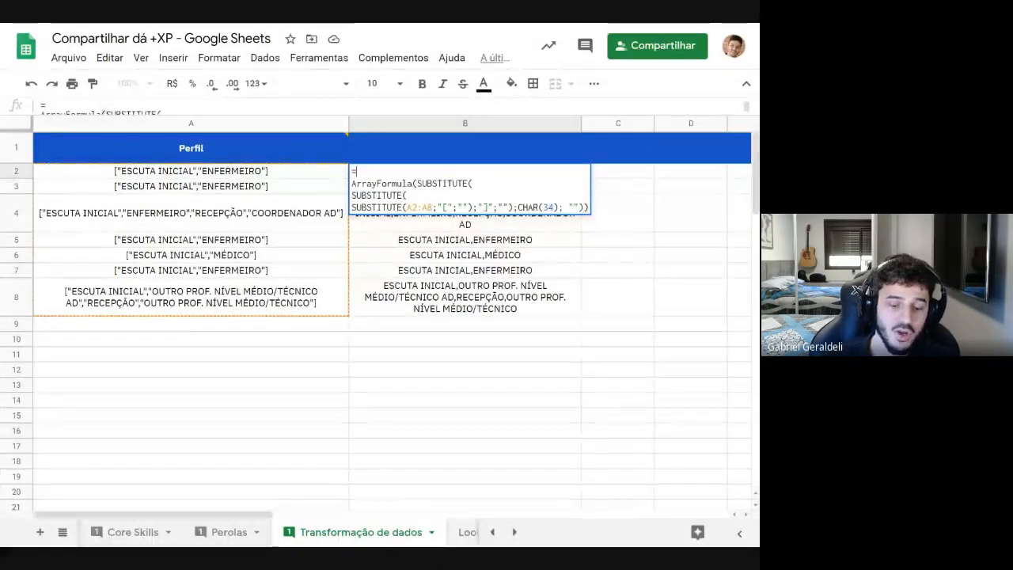
type("JOIN(\",")
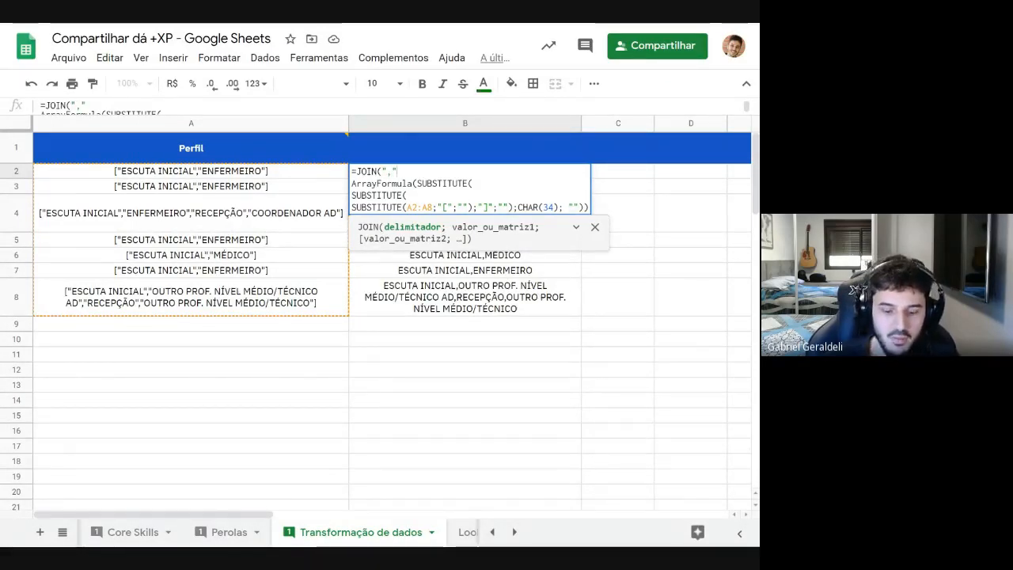
type(";")
key("Down")
key("Down")
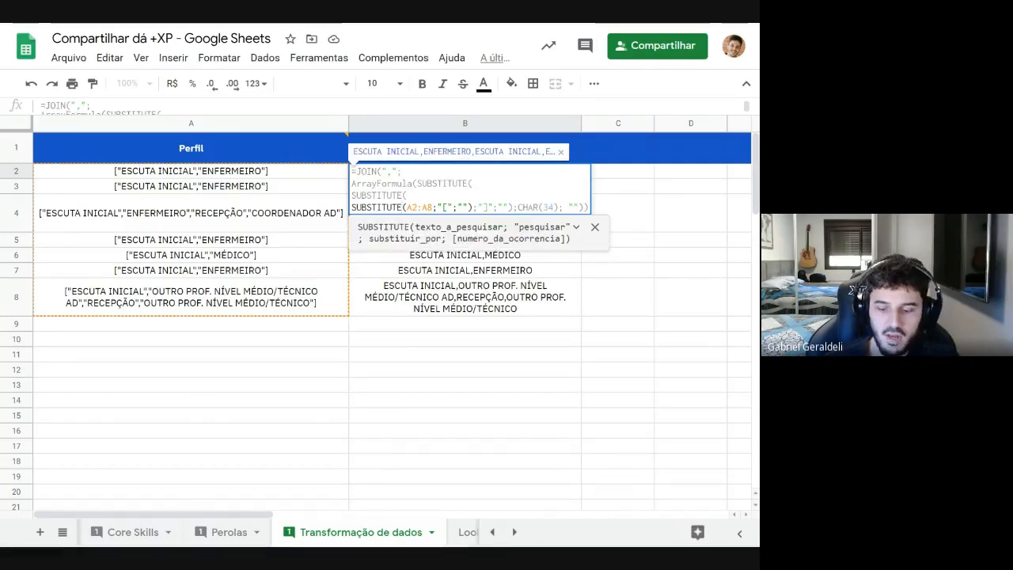
key("End")
type(")")
key("Return")
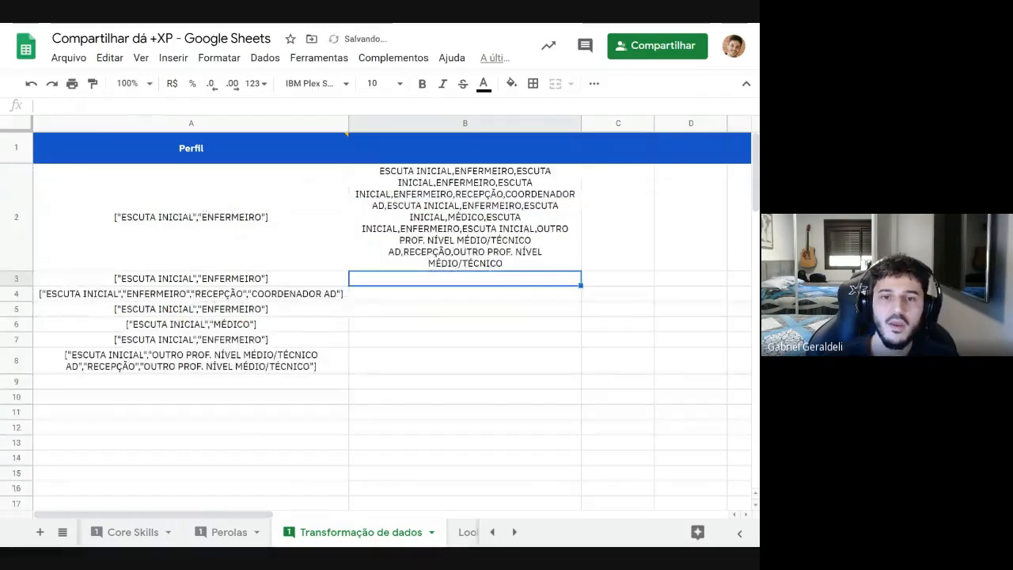
Examine the joined text in B2 and the expanded function list in the Perfil header comment
left_click(446, 213)
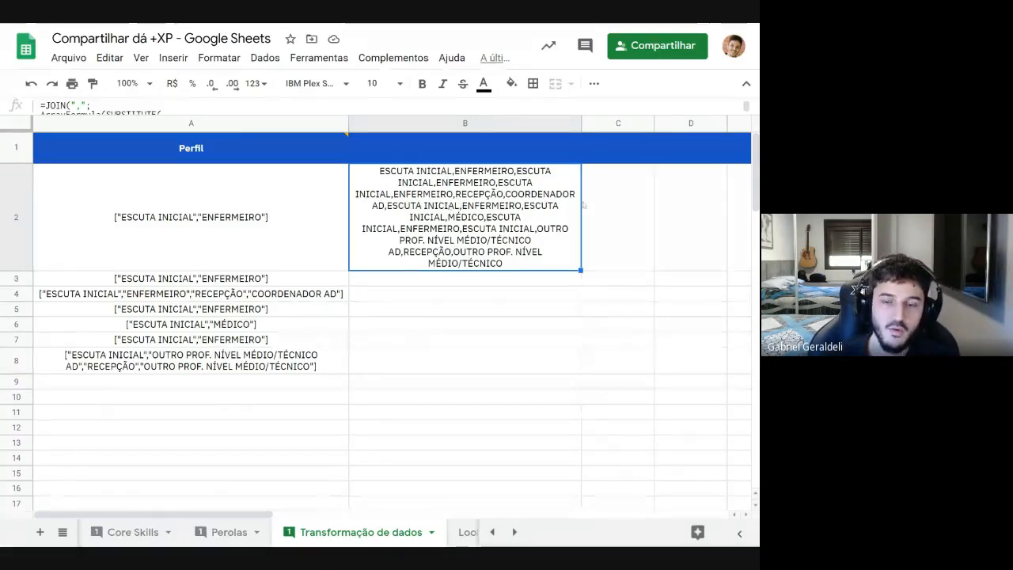
left_click(613, 204)
left_click(525, 198)
mouse_move(245, 148)
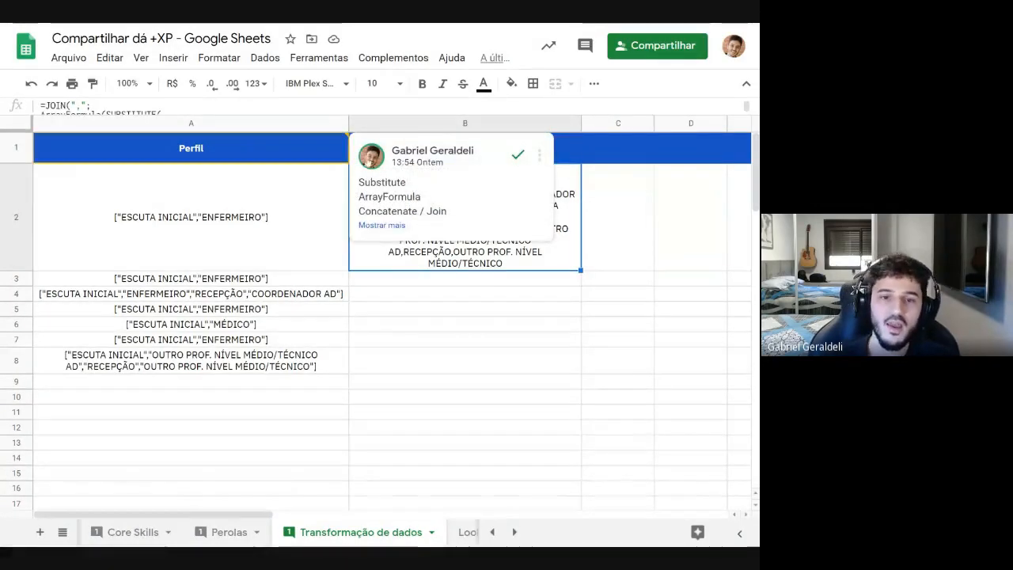
left_click(383, 224)
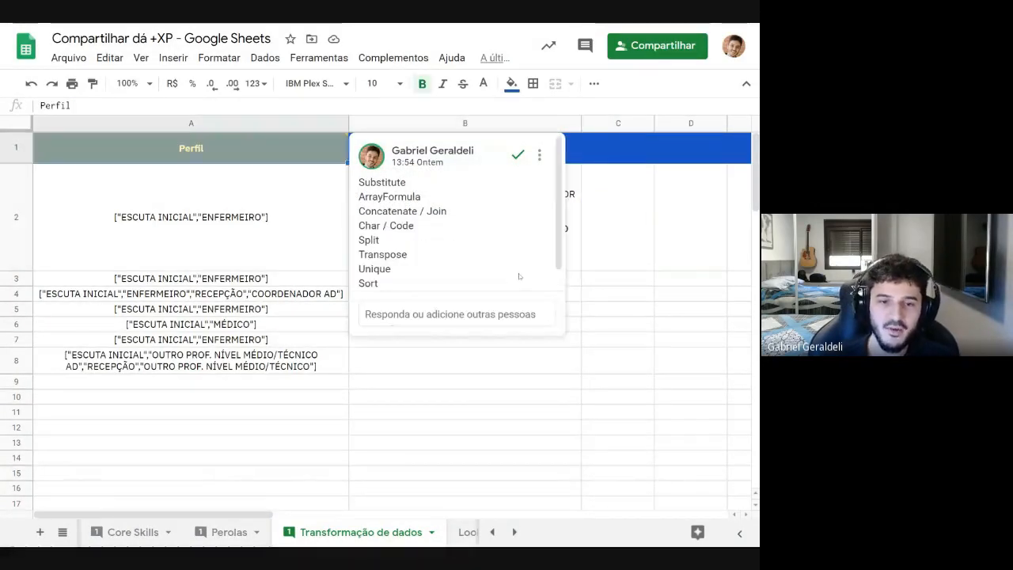
left_click(574, 231)
Wrap the JOIN formula in B2 in a SPLIT function with "," as delimiter, placing SPLIT( on its own line above JOIN
double_click(450, 218)
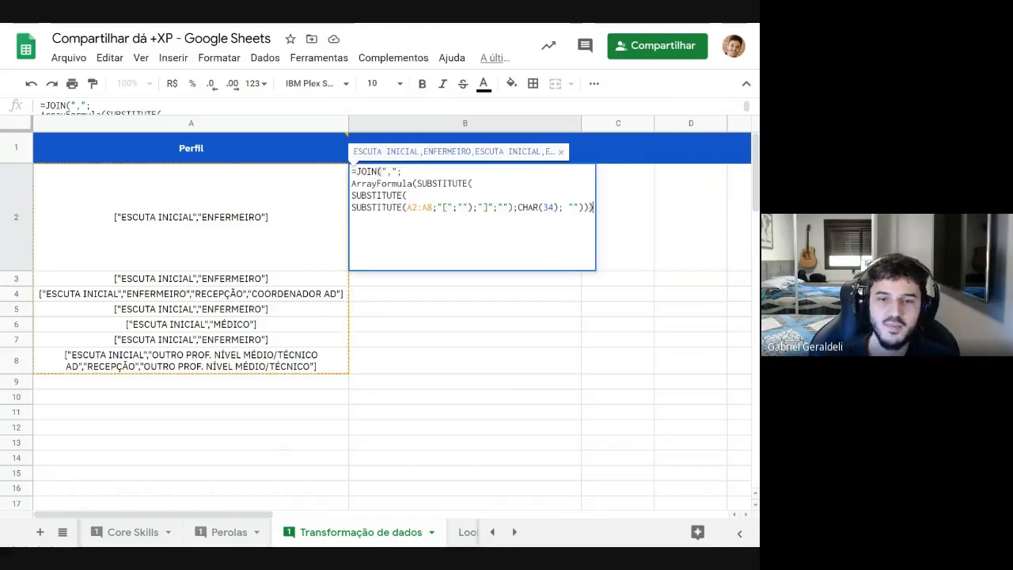
key("ctrl+Return")
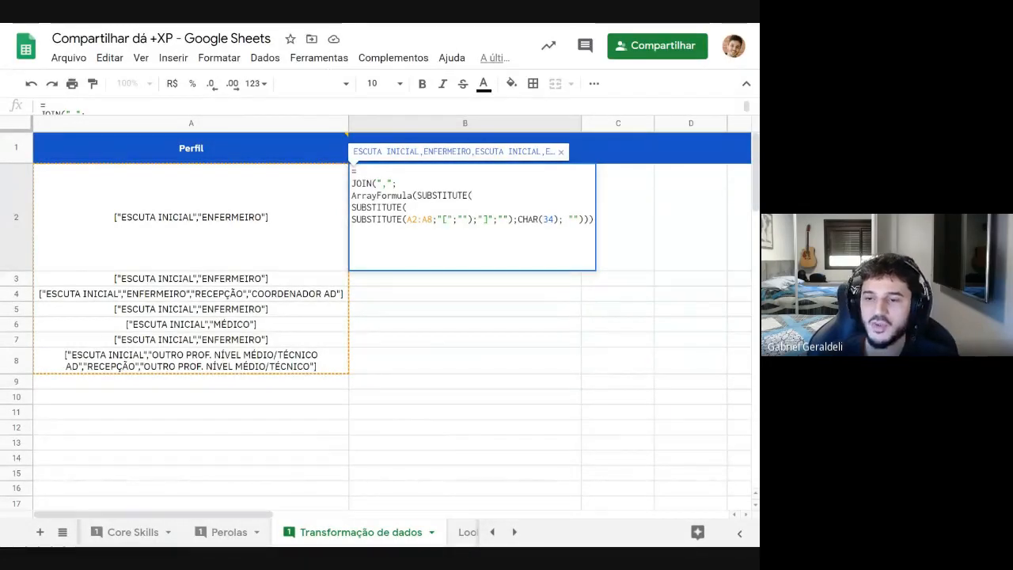
type("SPLIT(")
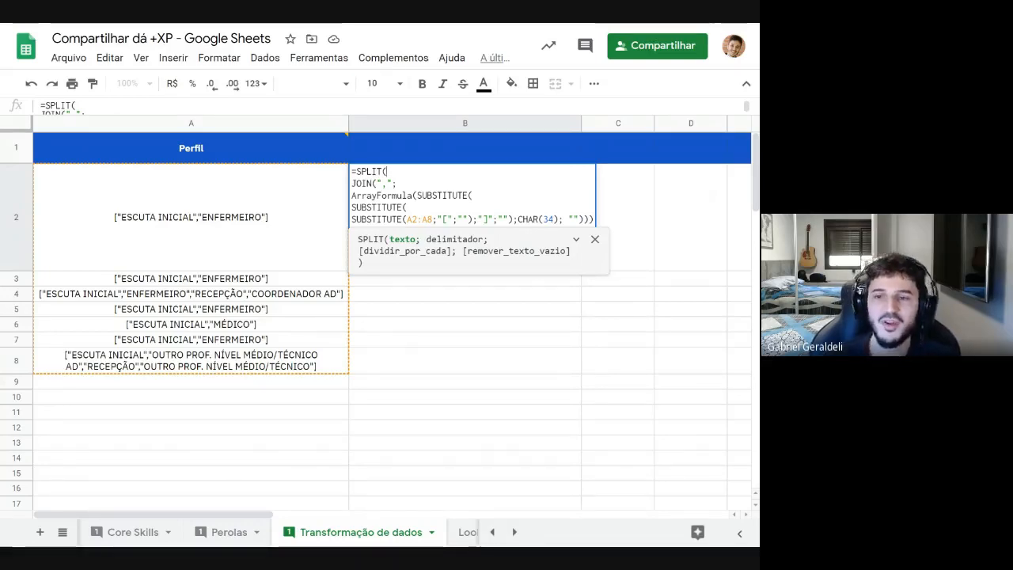
key("Down")
key("Down")
key("Down")
key("Down")
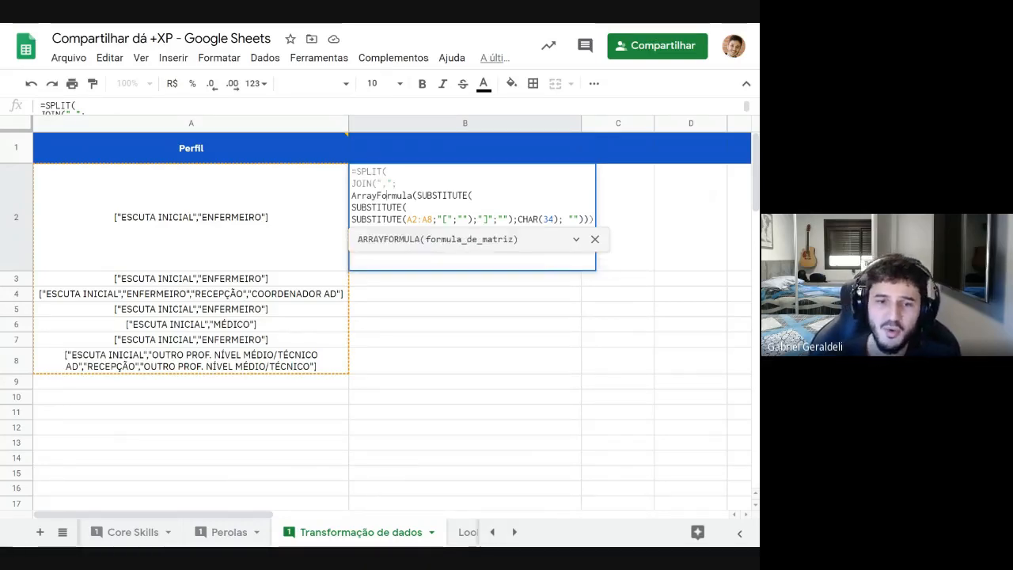
key("Up")
key("Up")
key("Up")
key("Up")
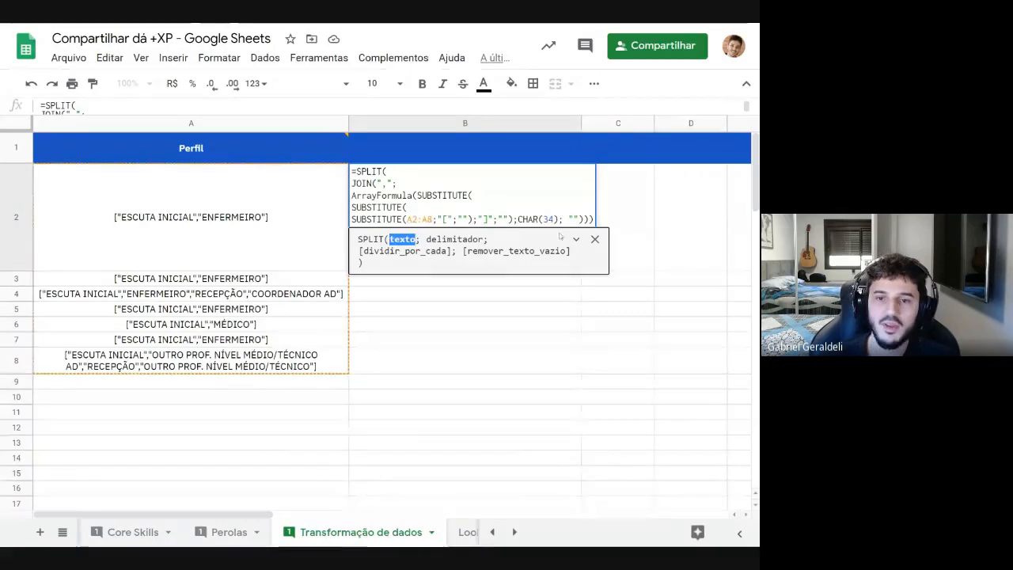
left_click(593, 220)
type(");\",\"")
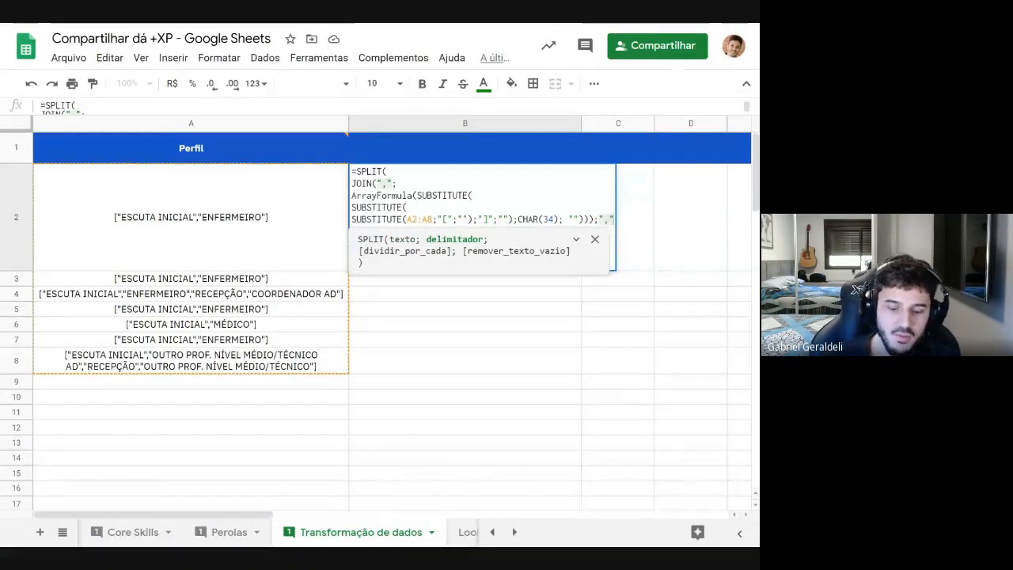
type(")")
key("Return")
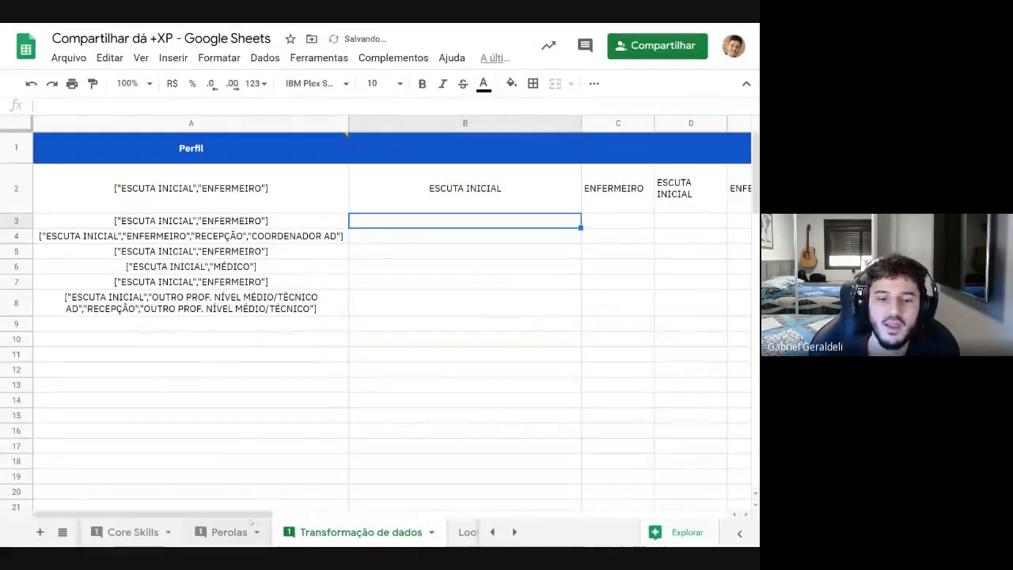
Look over the split values across row 2 and the function list in the Perfil comment
left_click_drag(331, 516, 297, 472)
left_click(310, 144)
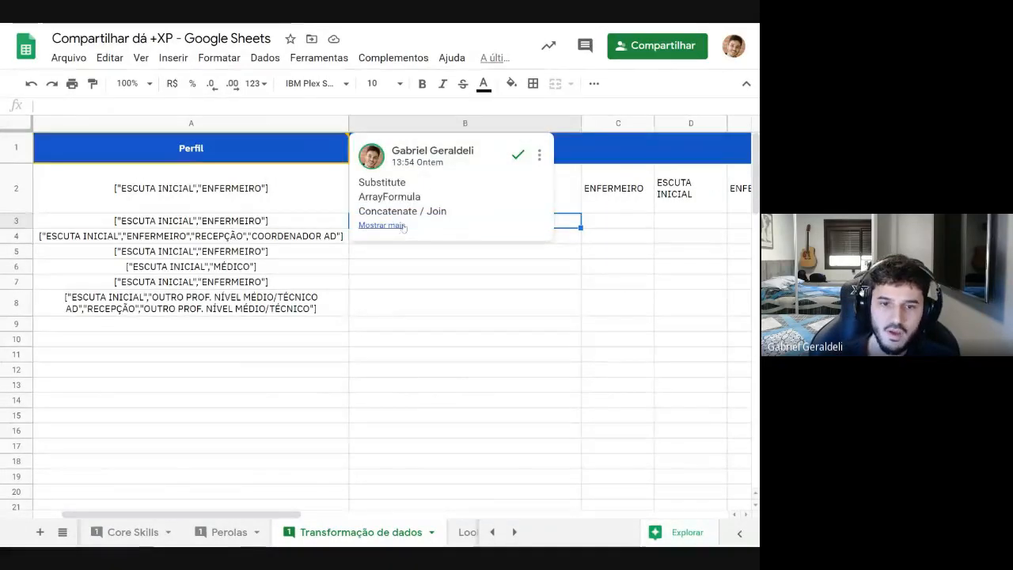
left_click(641, 274)
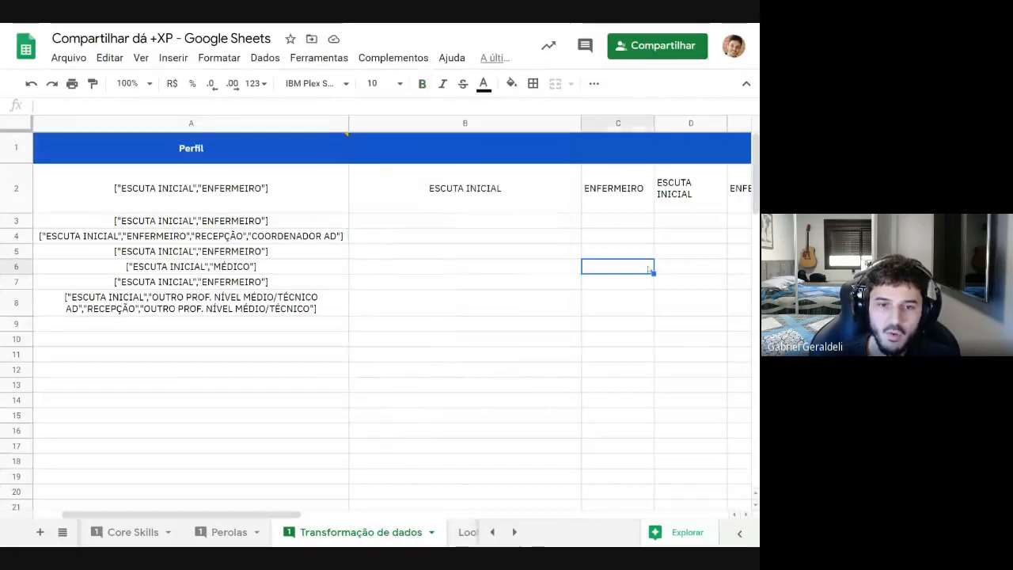
Wrap the SPLIT formula in B2 in a TRANSPOSE function, with TRANSPOSE( on its own line above SPLIT
left_click(437, 177)
double_click(432, 188)
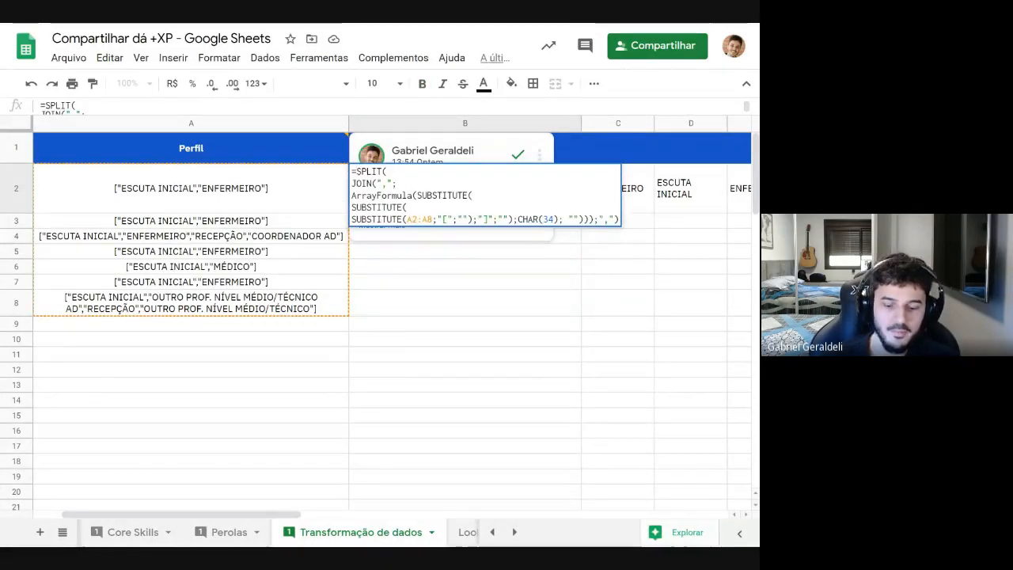
key("ctrl+Return")
key("ctrl+Return")
type("TRANSPOSE(")
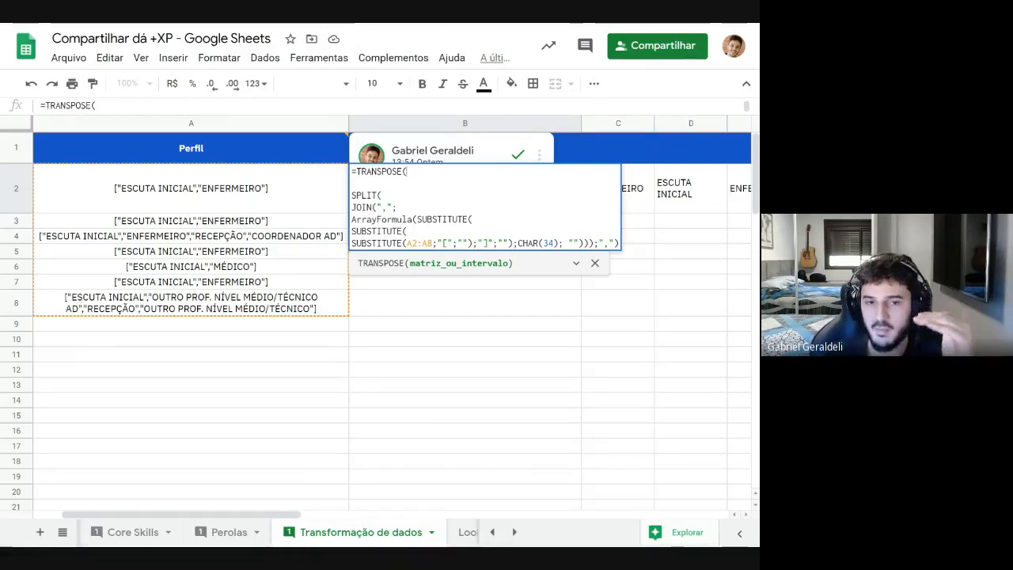
key("BackSpace")
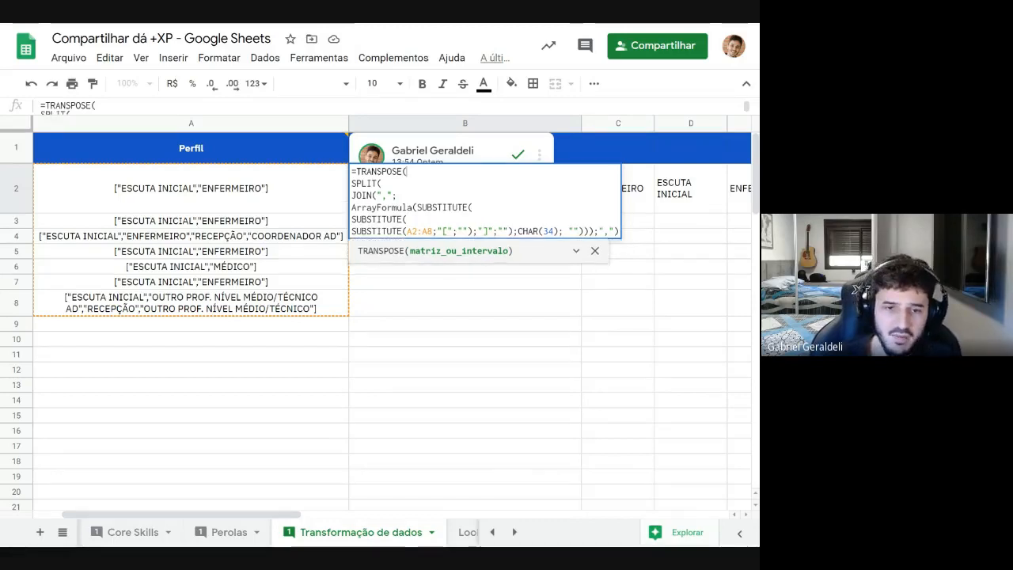
key("Down")
key("Down")
key("Down")
key("Down")
key("Down")
key("Down")
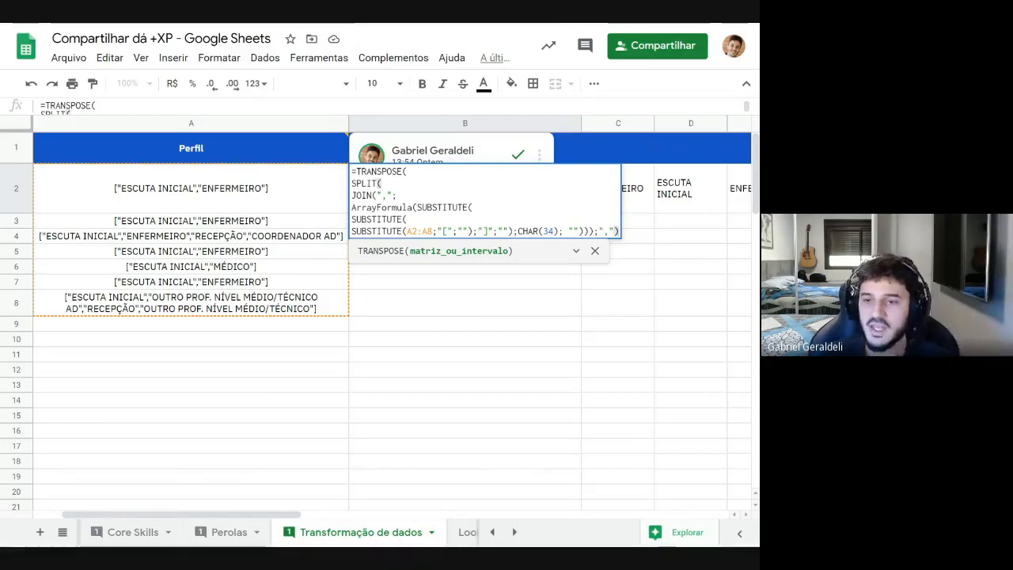
type(")")
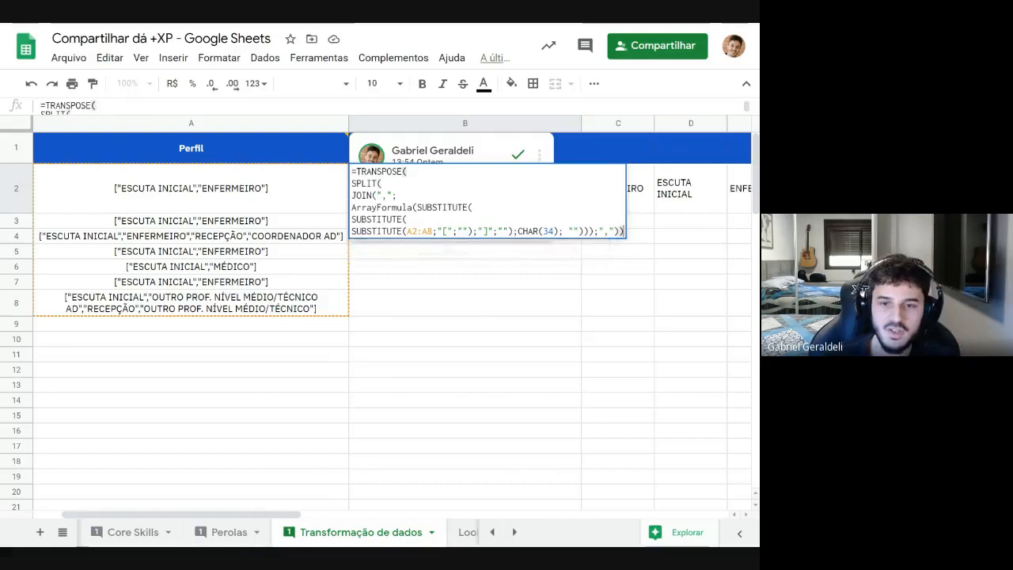
key("Return")
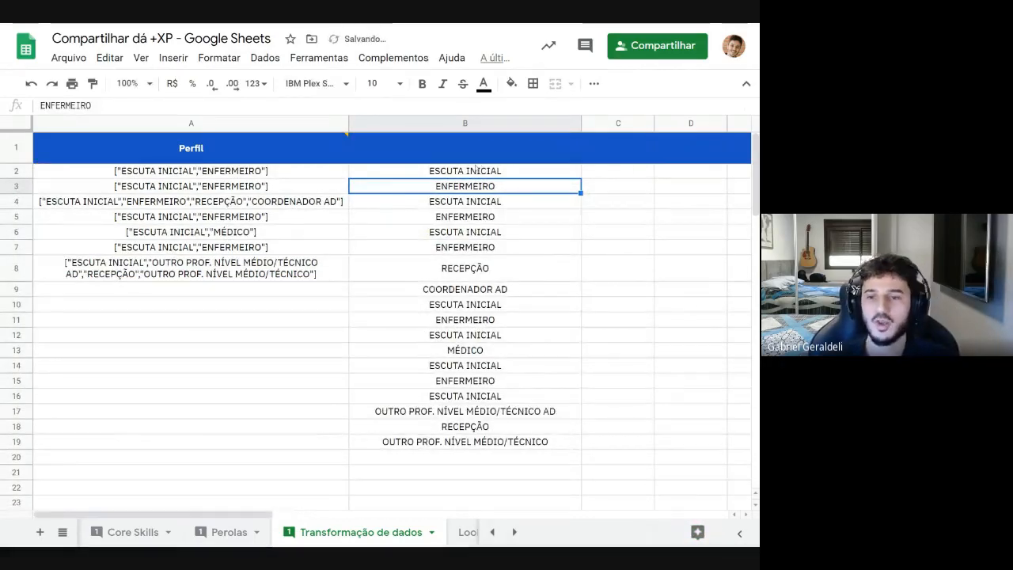
Inspect the transposed list in column B and the Unique entry in the Perfil comment
left_click(478, 445)
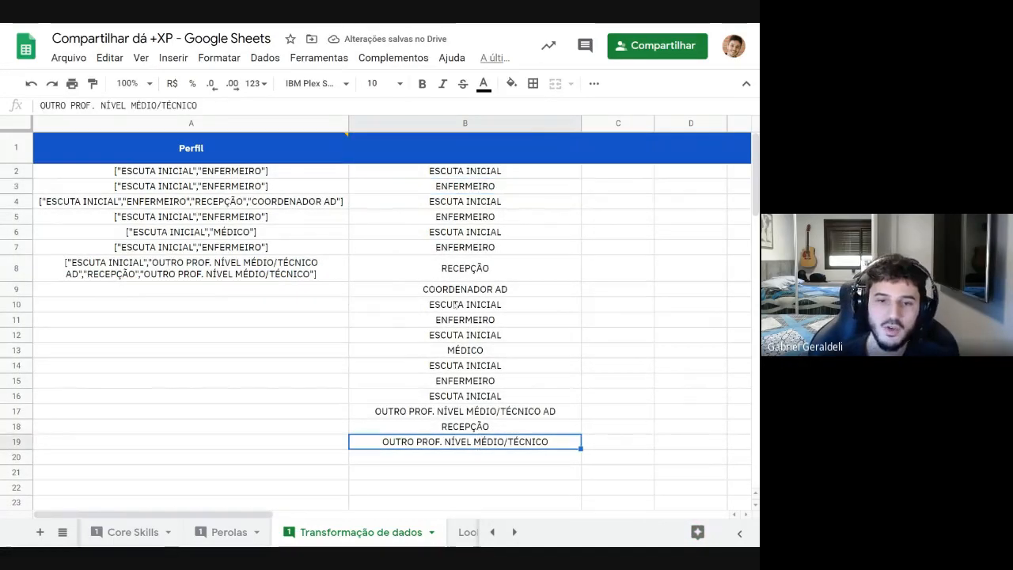
left_click(401, 227)
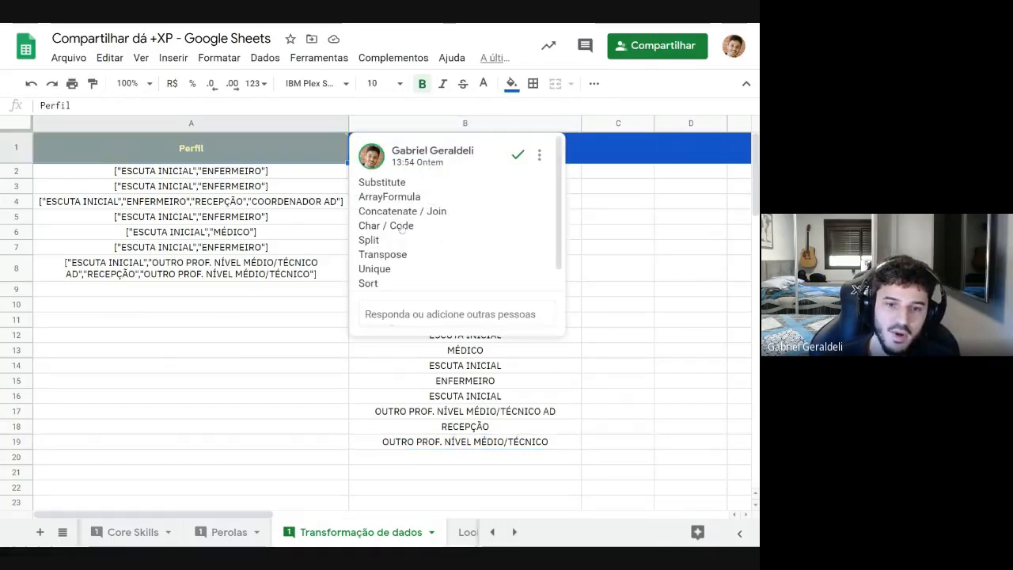
left_click_drag(396, 273, 346, 273)
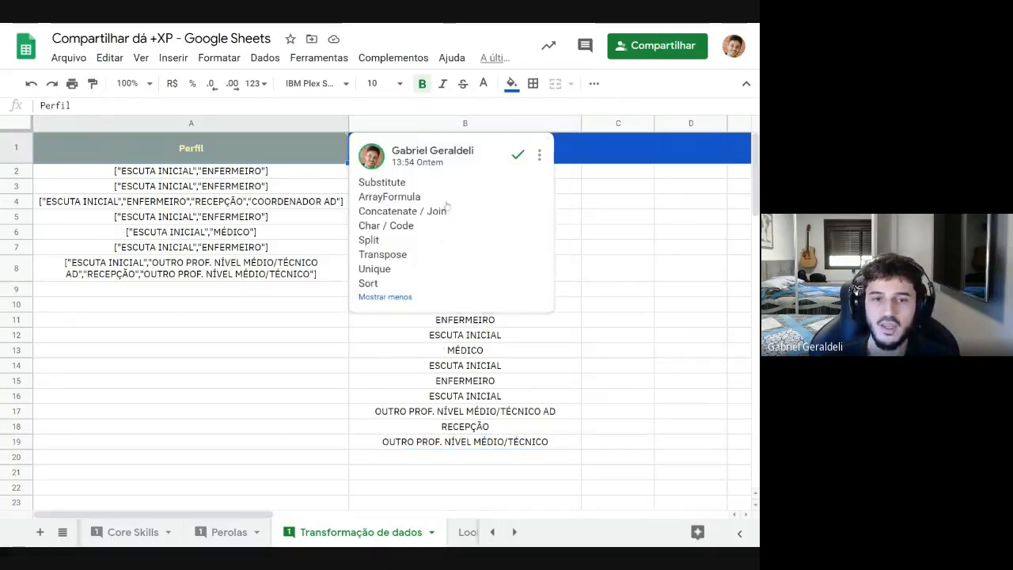
Wrap the TRANSPOSE formula in B2 in a UNIQUE function, with UNIQUE( on its own line above TRANSPOSE
left_click(476, 175)
left_click(45, 105)
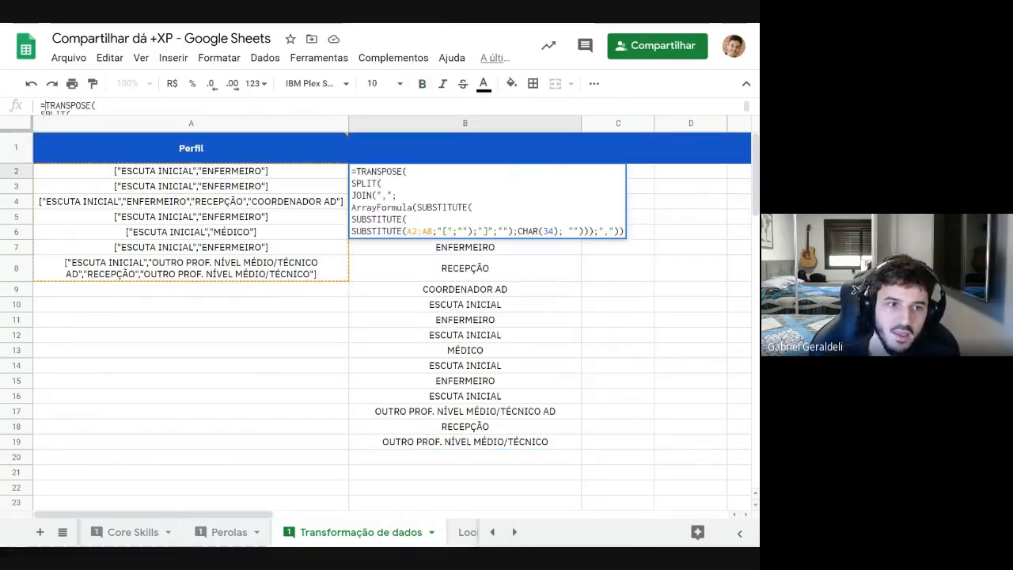
key("ctrl+Return")
type("UNIQUE(")
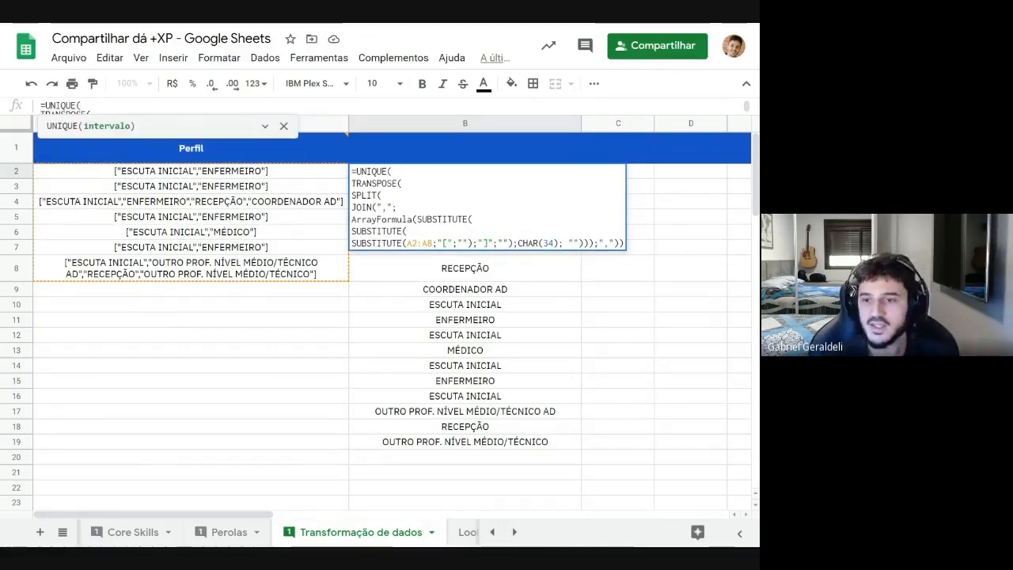
key("Down")
key("Down")
key("Down")
key("Down")
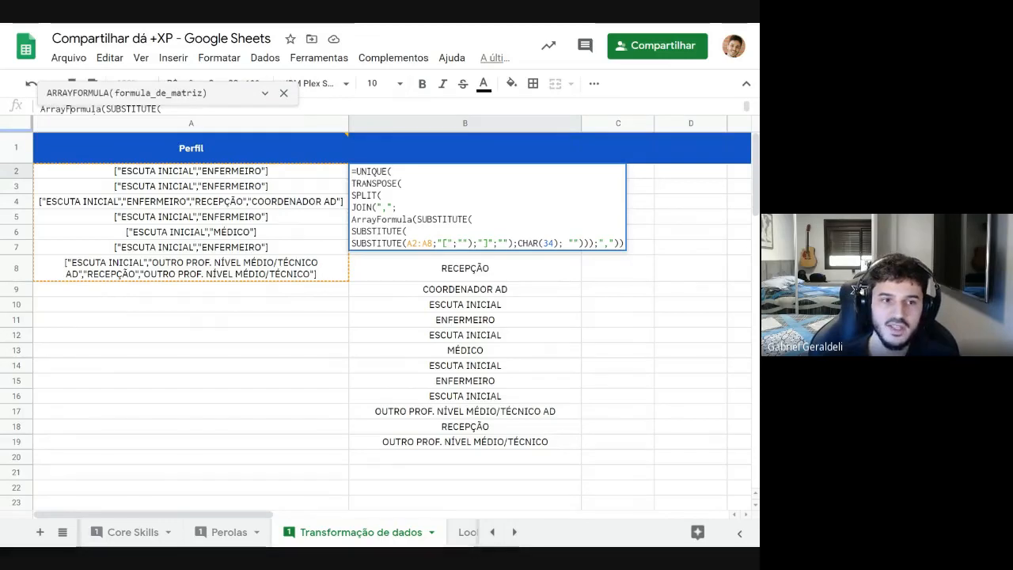
left_click(411, 245)
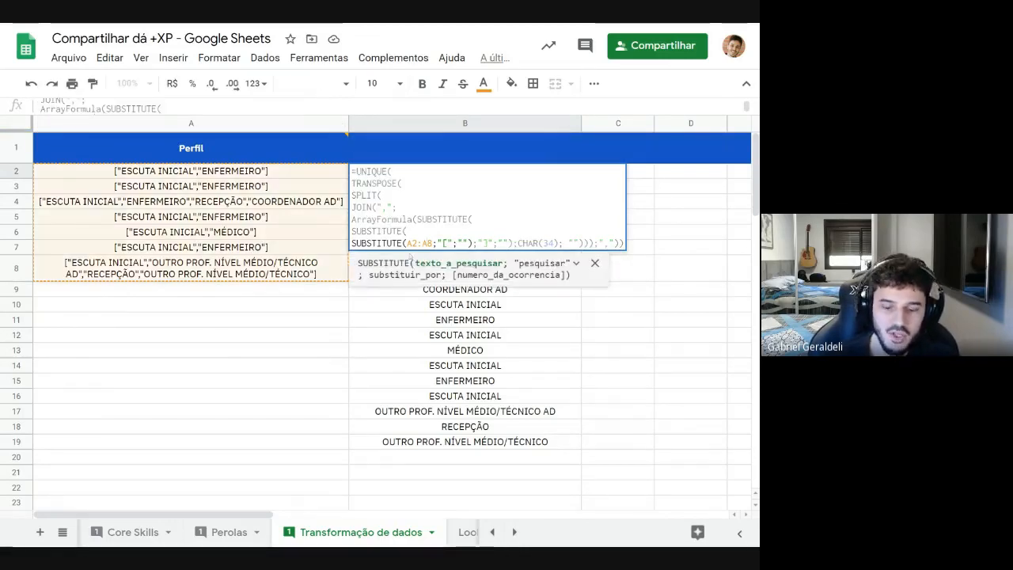
key("End")
type(")")
key("Return")
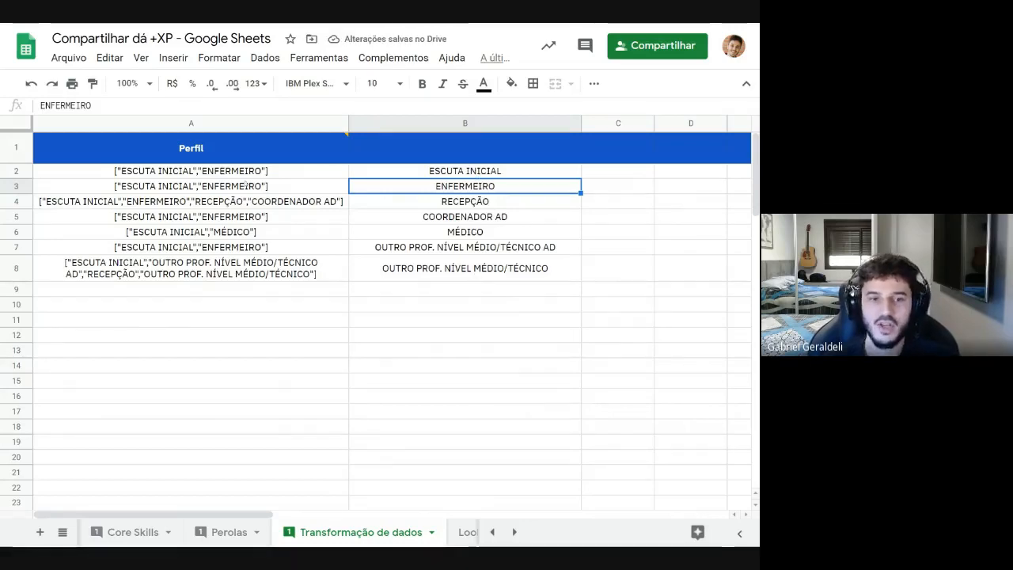
Wrap the UNIQUE formula in B2 in a SORT function on its own first line, sorting by column 1 with ascending set to TRUE
left_click(245, 185)
left_click(407, 176)
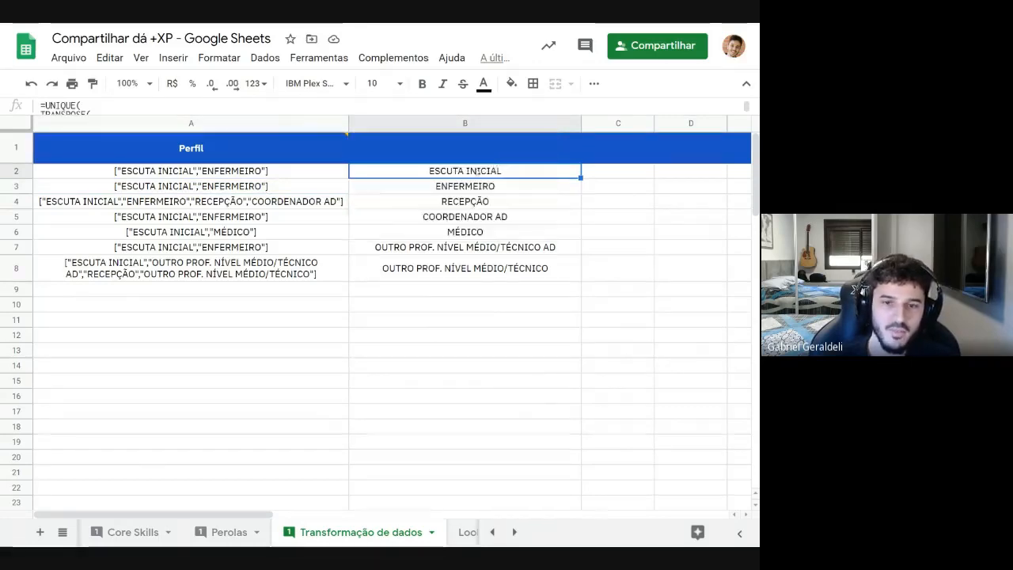
double_click(507, 173)
left_click(356, 172)
key("alt+Return")
key("Left")
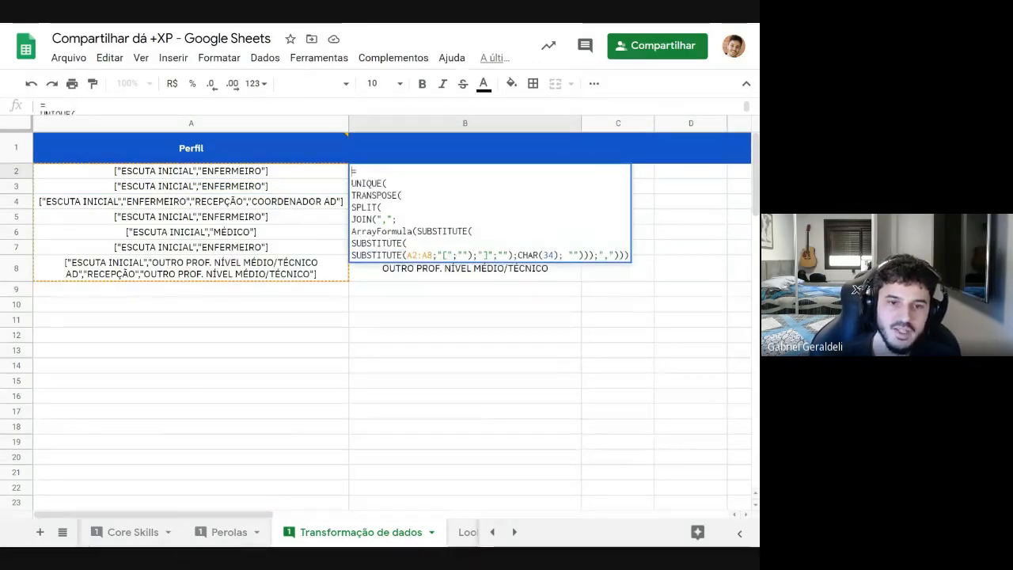
type("SORT(")
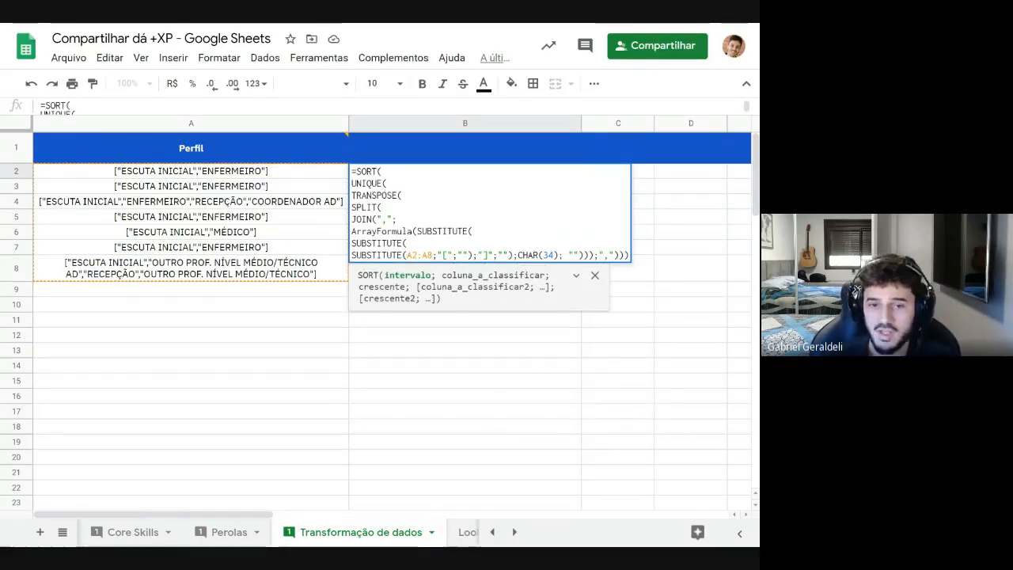
left_click(503, 255)
key("End")
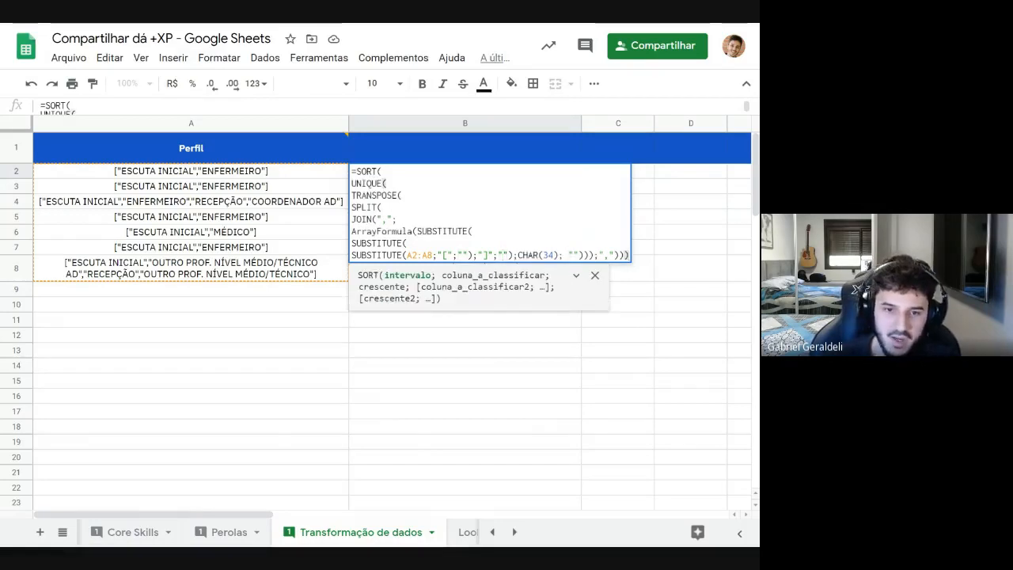
type(";1")
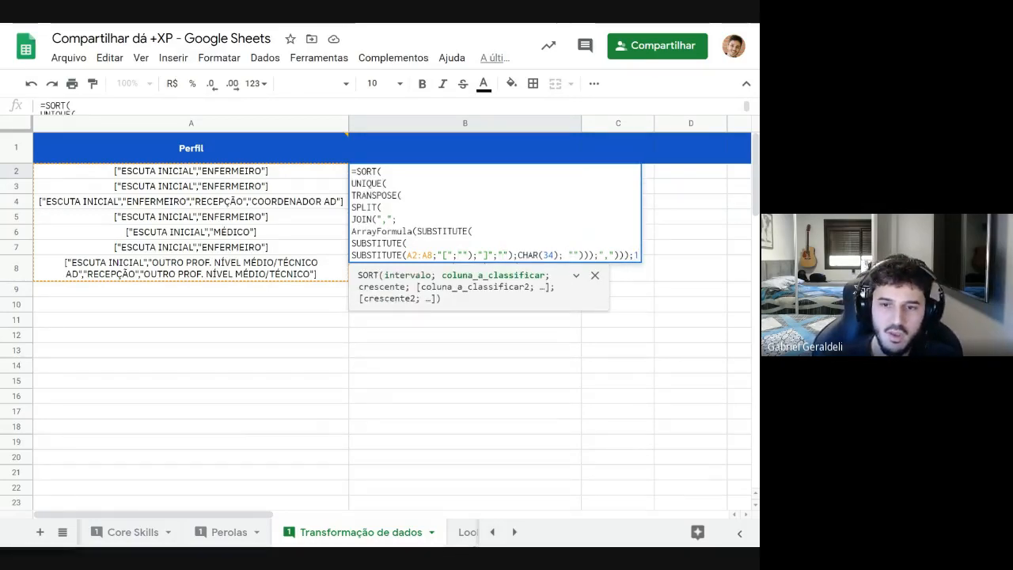
type(";TRUE")
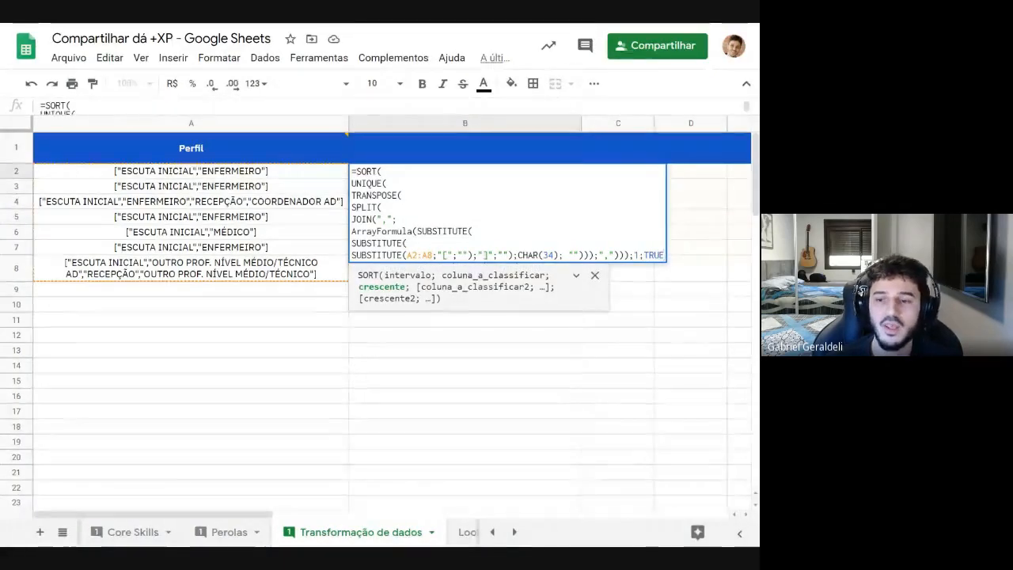
type(")")
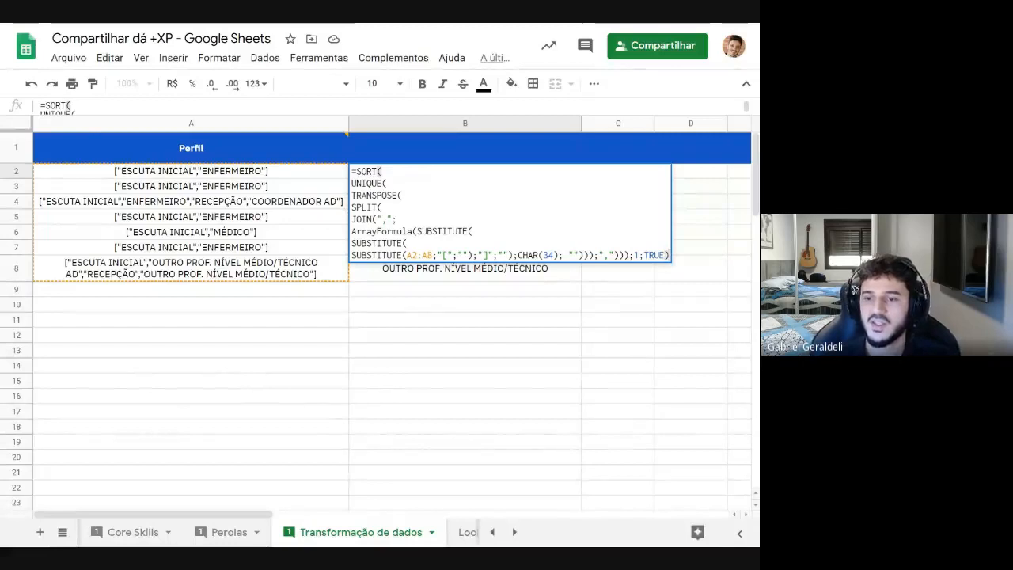
key("Return")
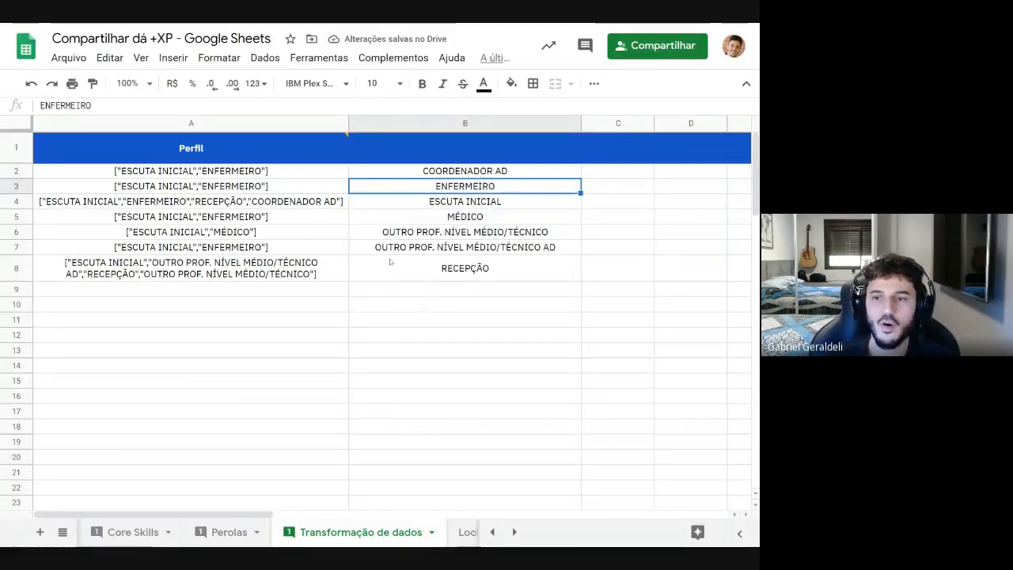
Compare the sorted list in column B with the source list in A8 and view the full formula in B2
left_click(547, 352)
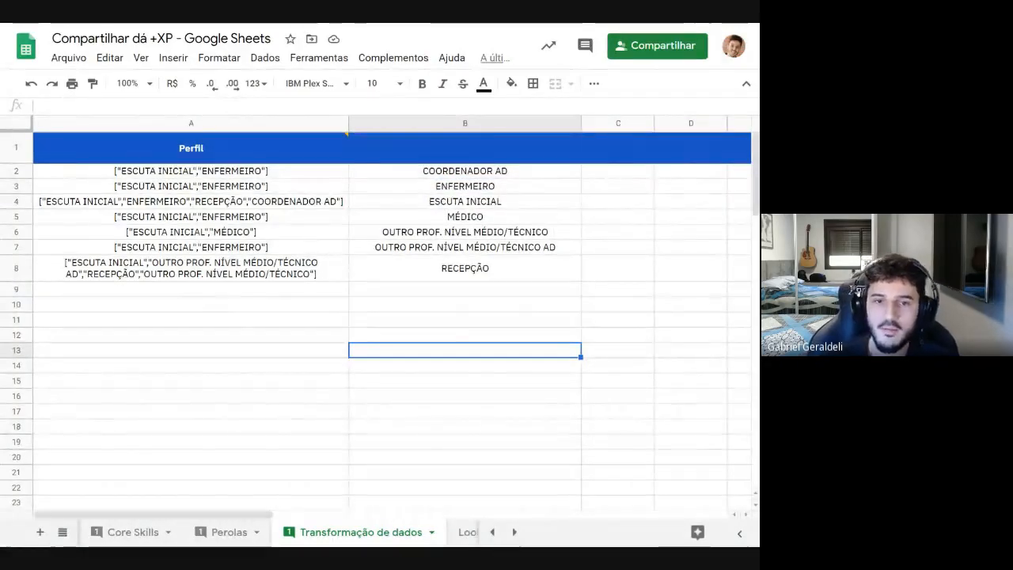
left_click(515, 173)
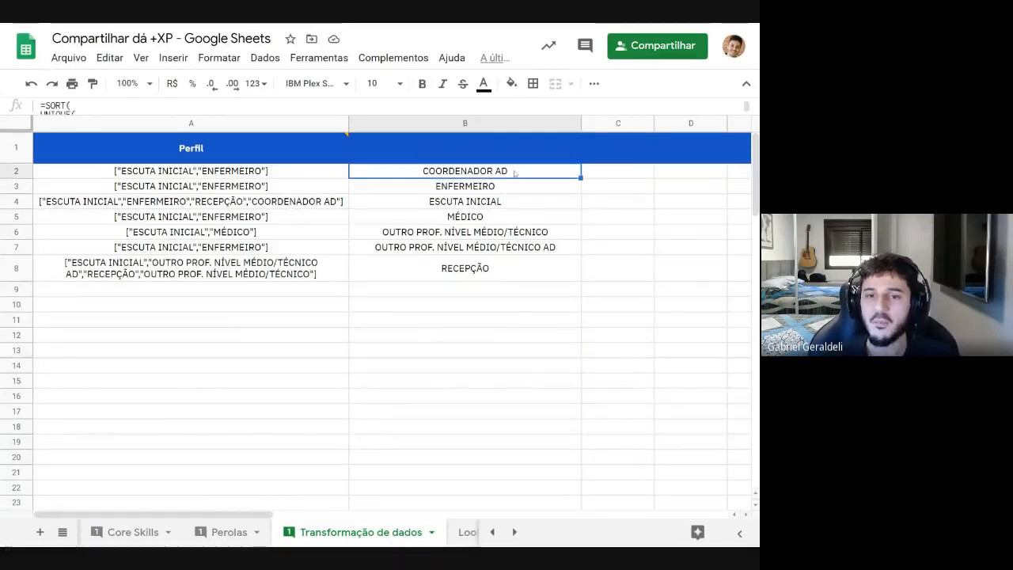
left_click(300, 270)
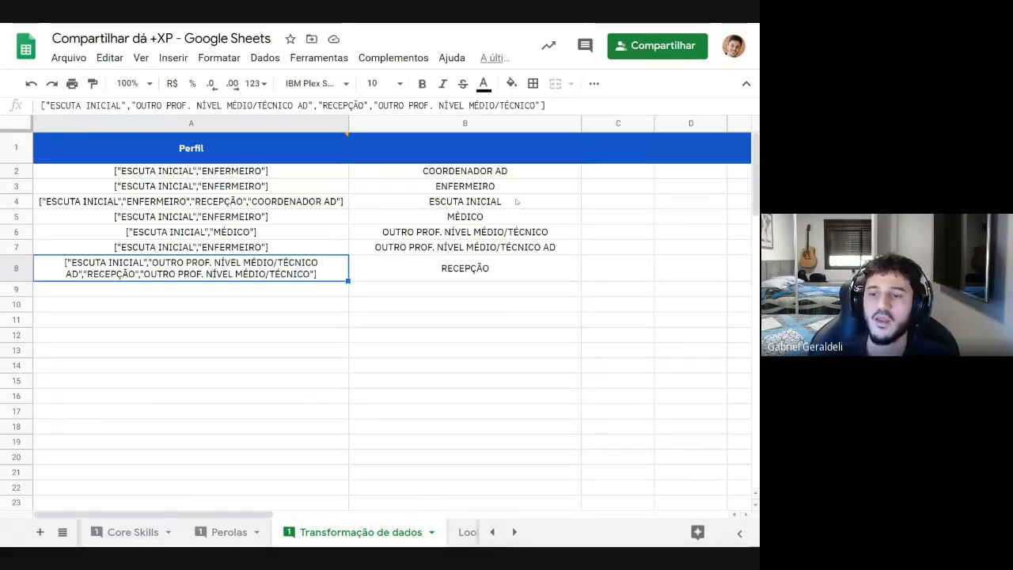
left_click(491, 172)
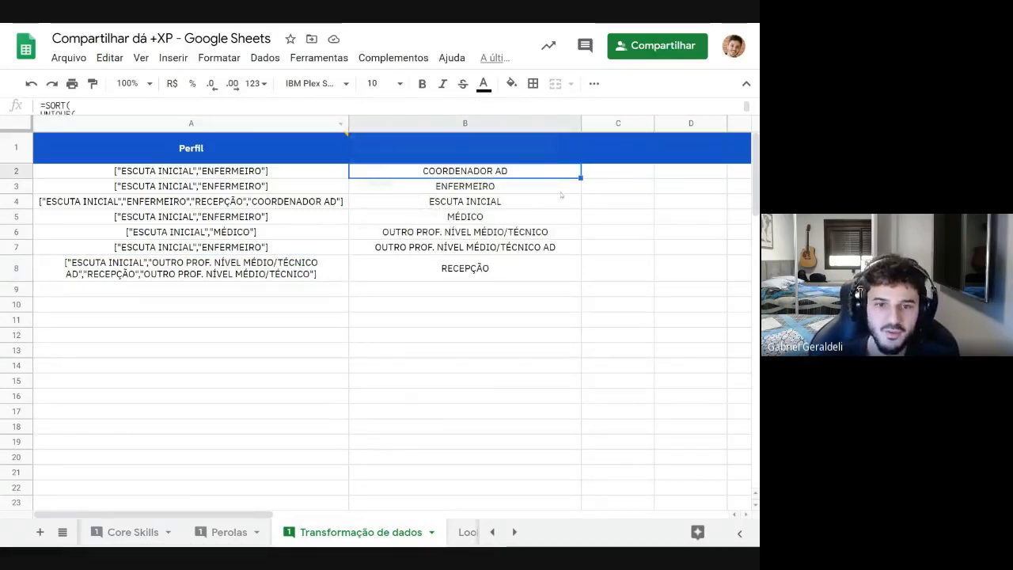
key("F2")
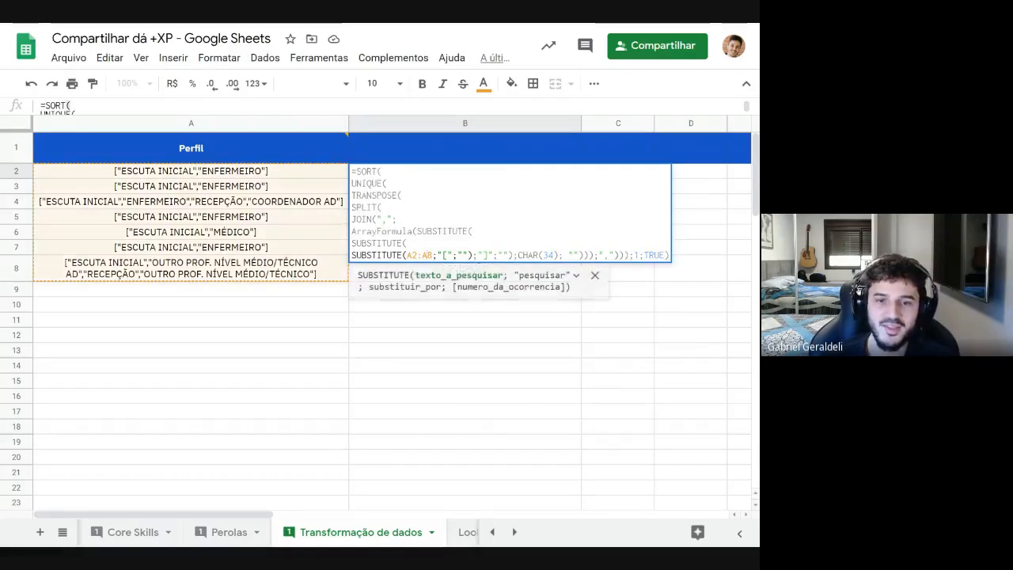
key("Escape")
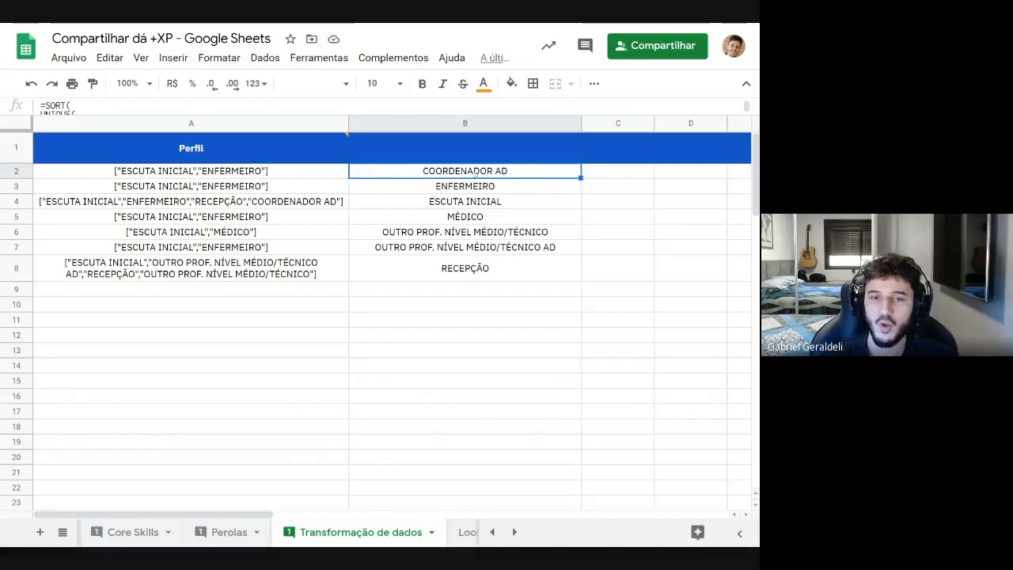
Examine the nested SUBSTITUTE, ArrayFormula and JOIN parts of the B2 formula from the innermost outward, leaving the formula as it is
double_click(476, 172)
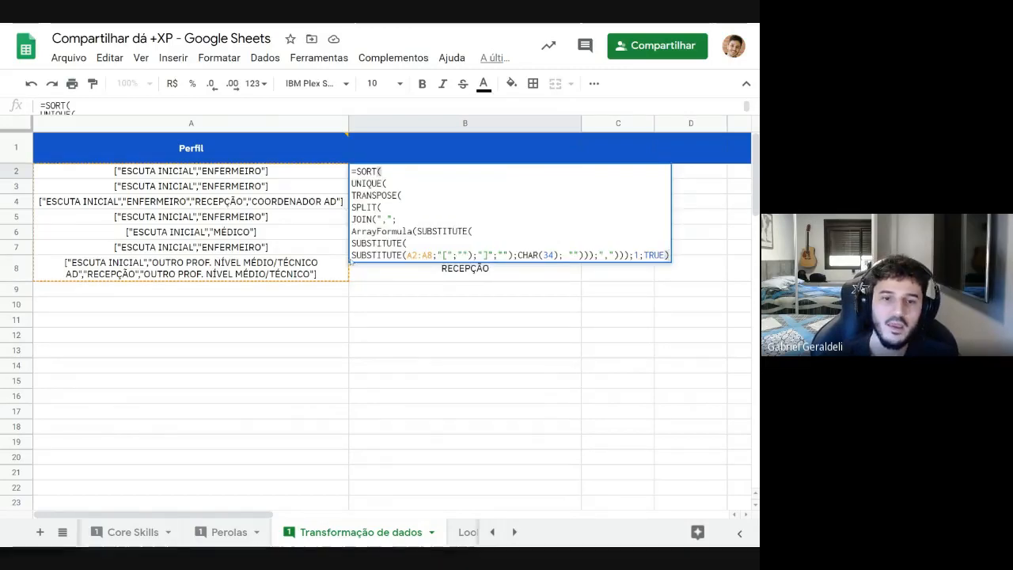
left_click_drag(351, 255, 513, 254)
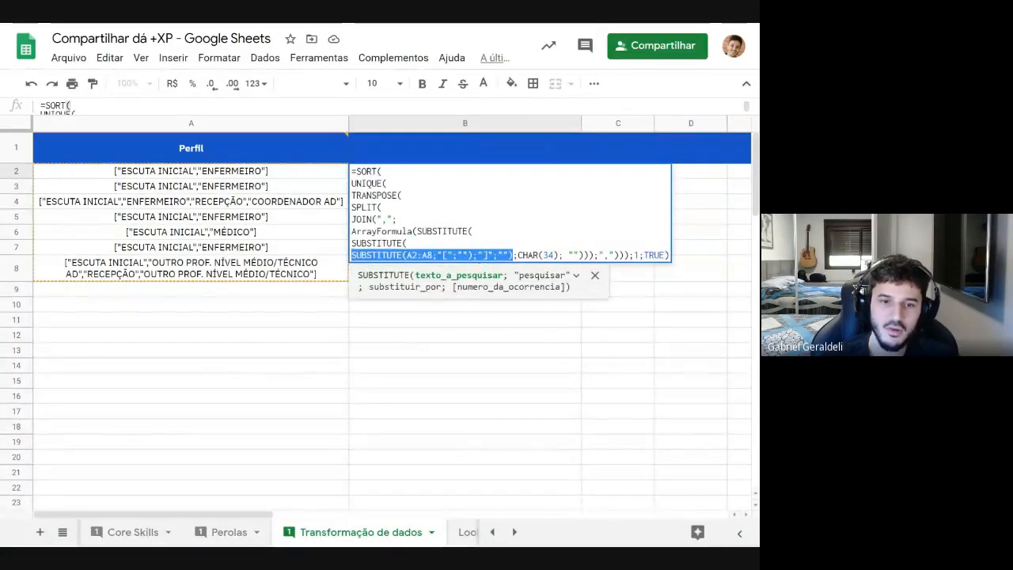
left_click(413, 232)
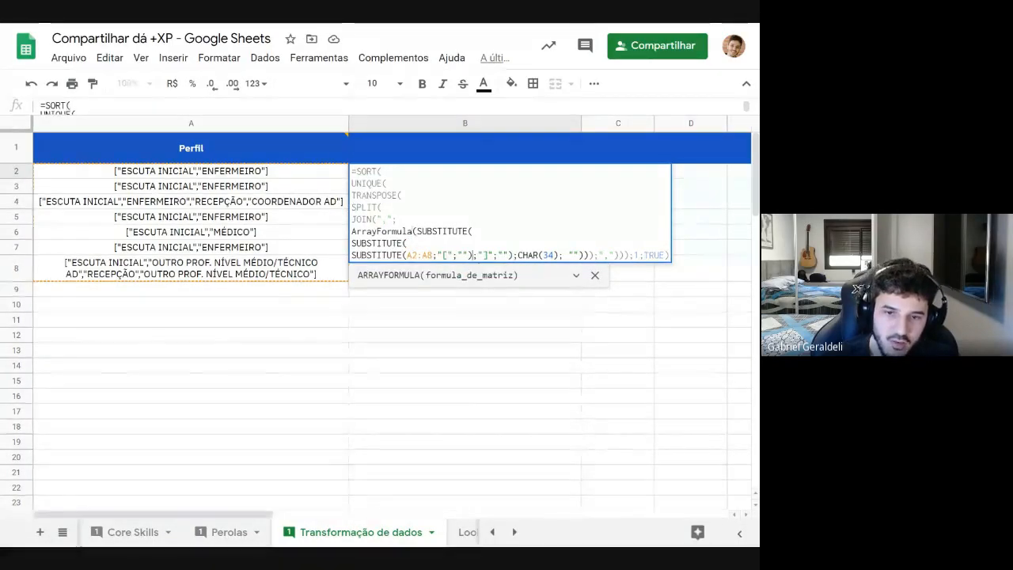
left_click_drag(473, 255, 353, 255)
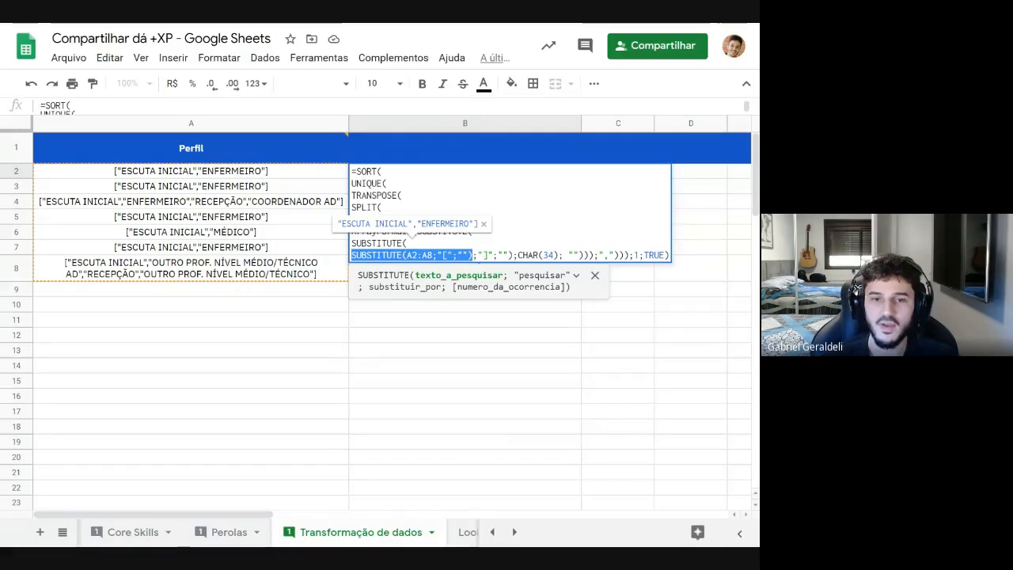
left_click_drag(351, 244, 513, 255)
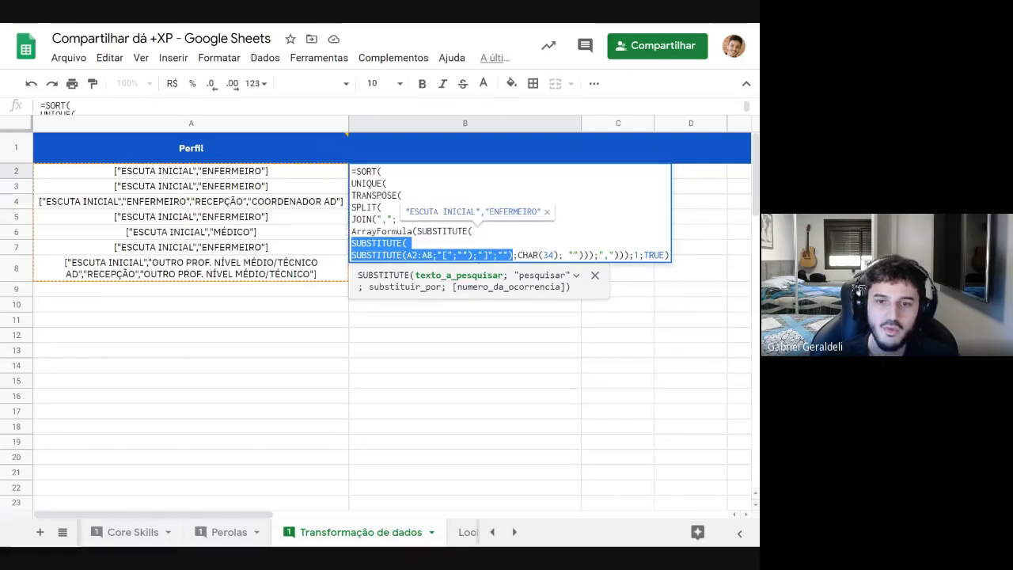
left_click_drag(351, 231, 406, 243)
left_click_drag(583, 255, 589, 255)
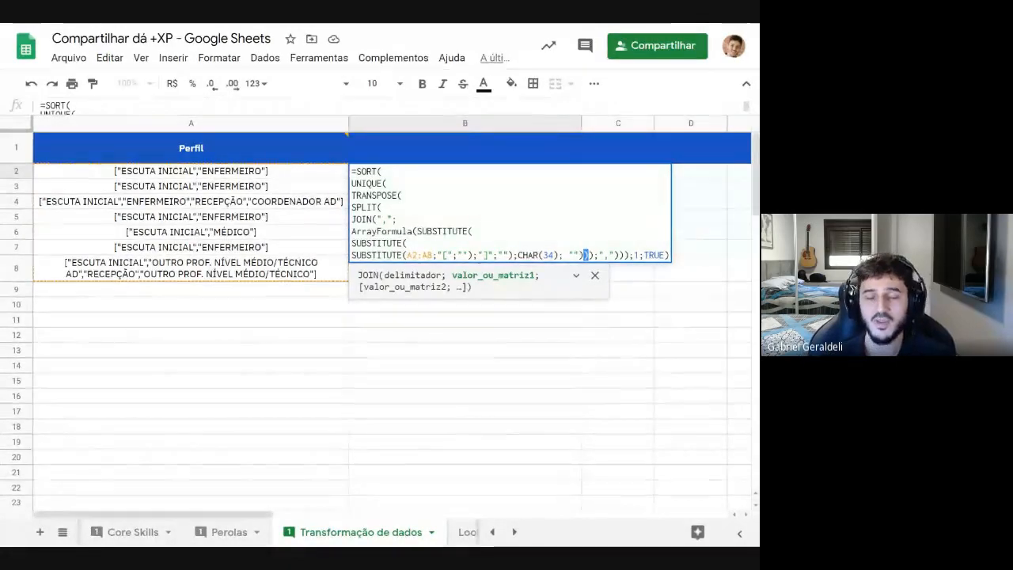
key("Return")
left_click(534, 295)
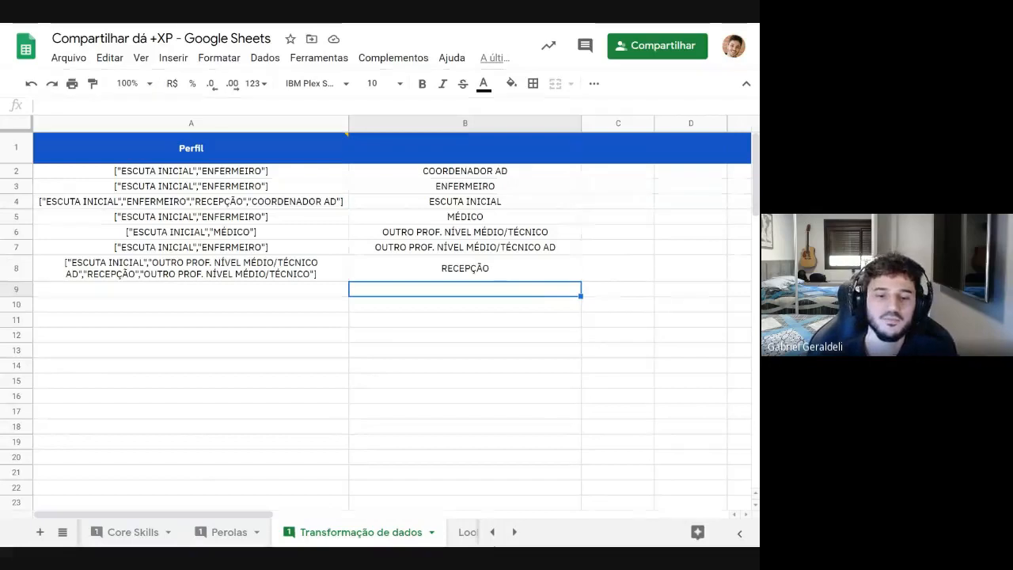
Open the Lookup sheet and review the VLOOKUP example in B2 and the search_key argument
left_click(515, 532)
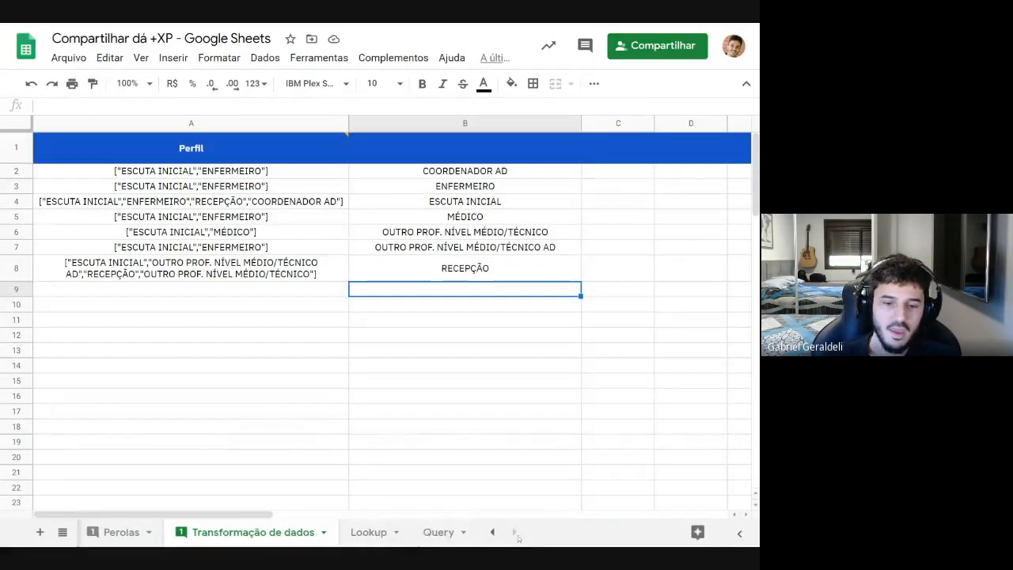
left_click(371, 532)
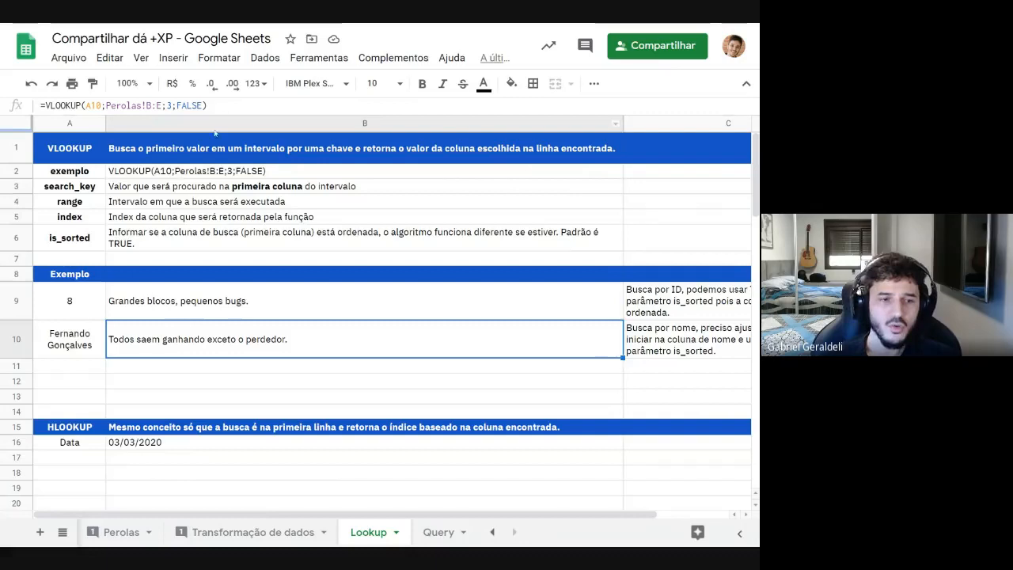
left_click(216, 174)
left_click(74, 189)
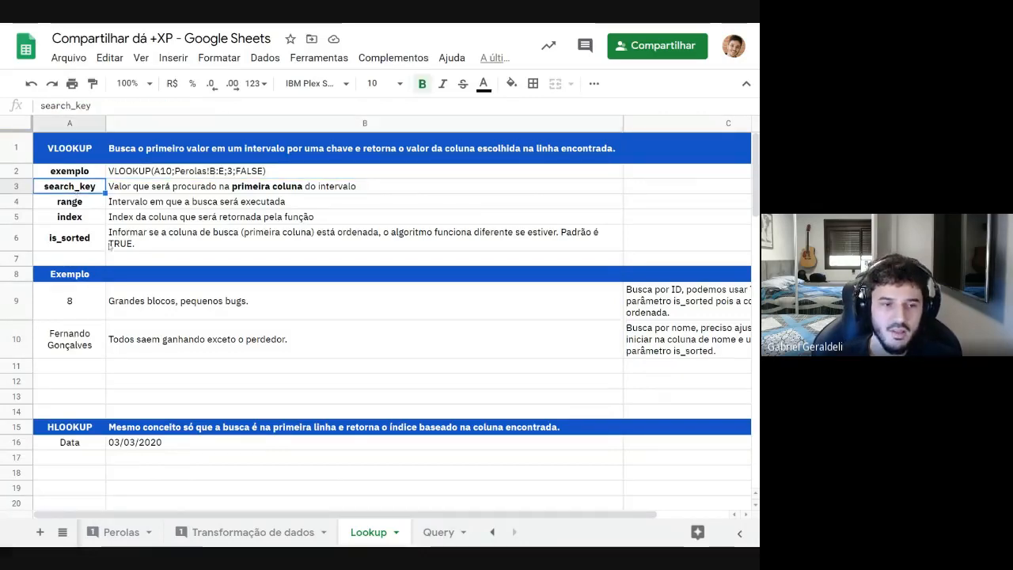
left_click(210, 174)
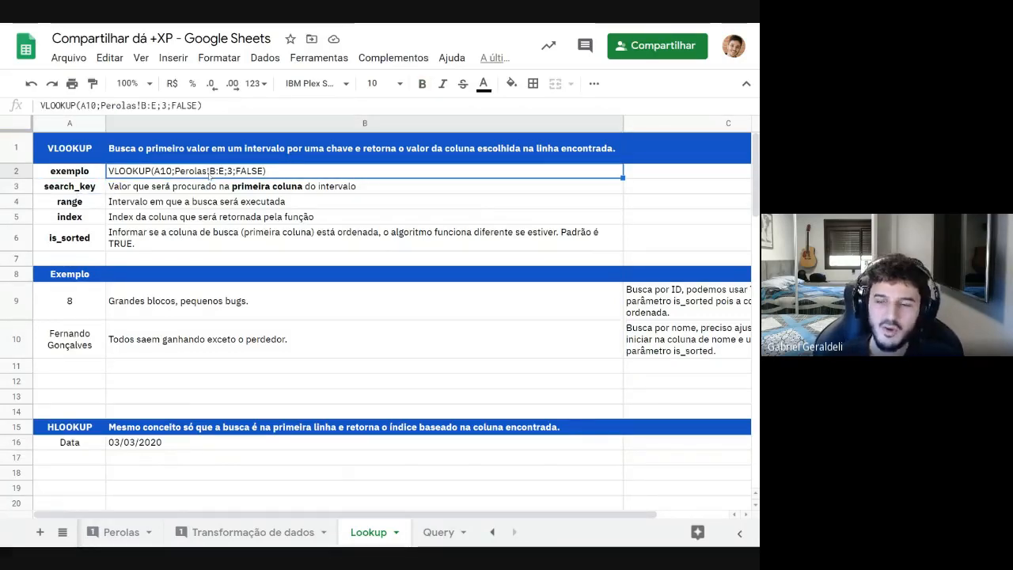
Inspect the VLOOKUP formula in B9 and its search key in A9, checking them against the data on the Perolas sheet
left_click(207, 309)
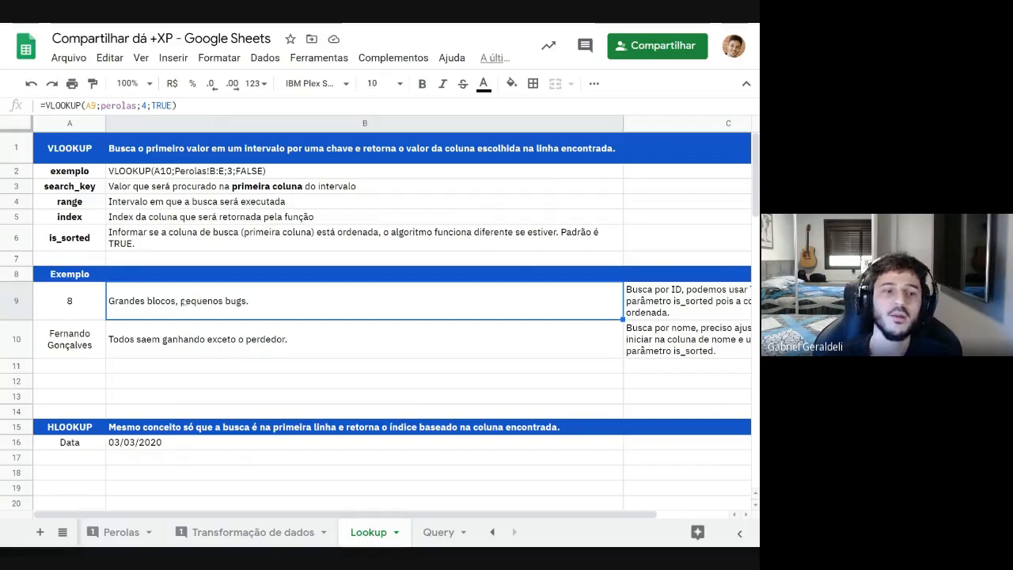
left_click(77, 306)
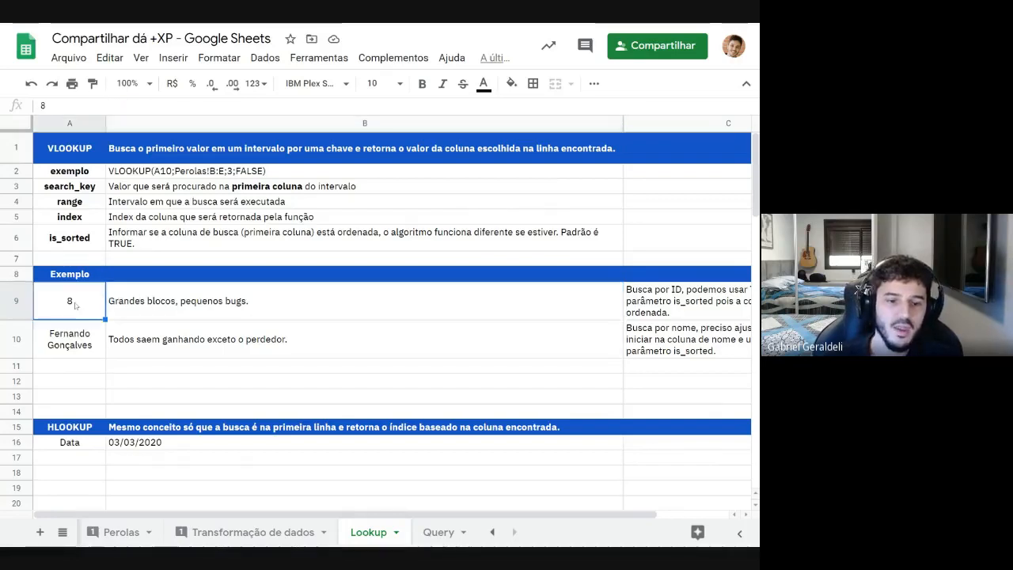
left_click(123, 532)
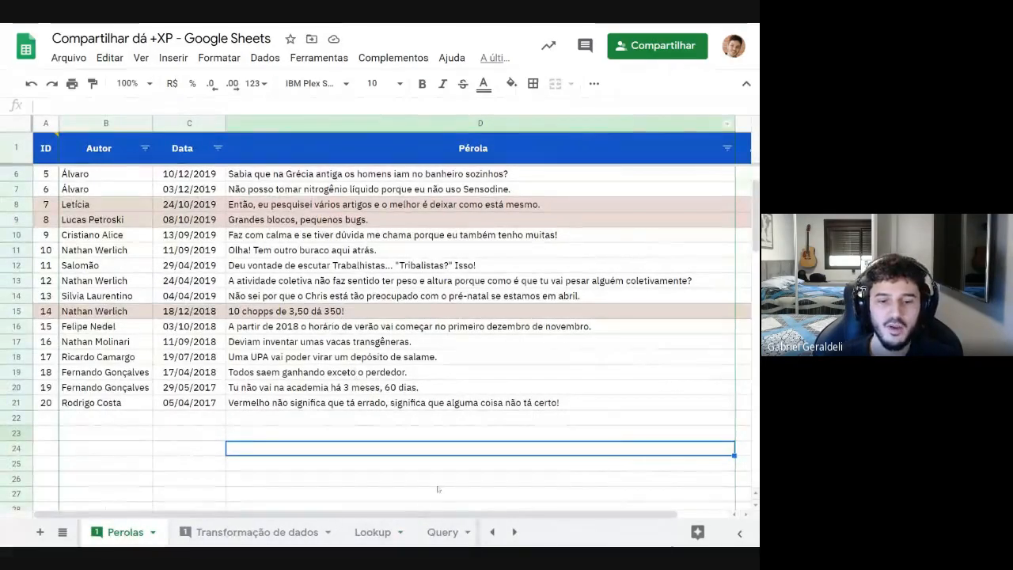
left_click(388, 538)
left_click(166, 310)
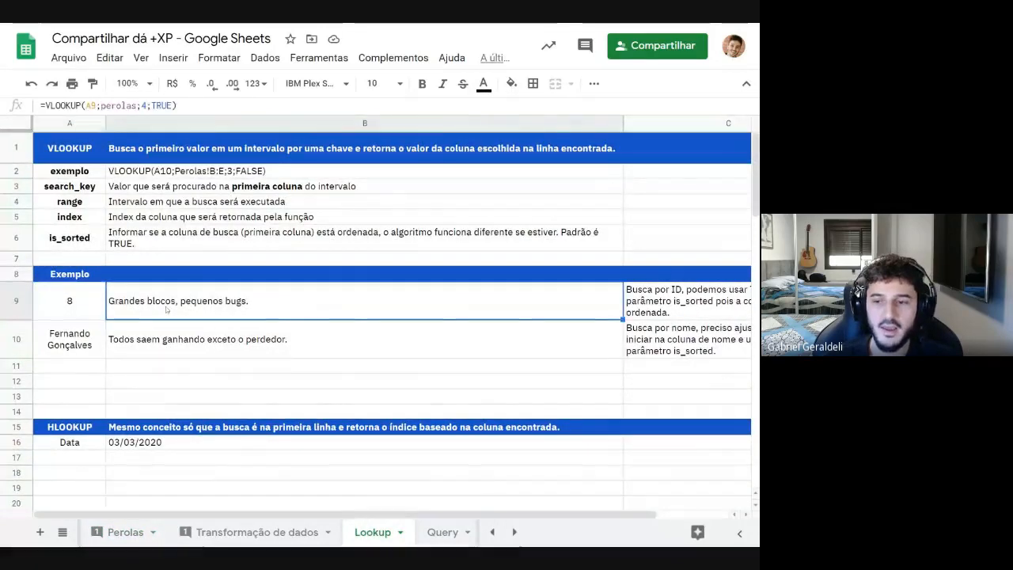
left_click(82, 300)
left_click(169, 308)
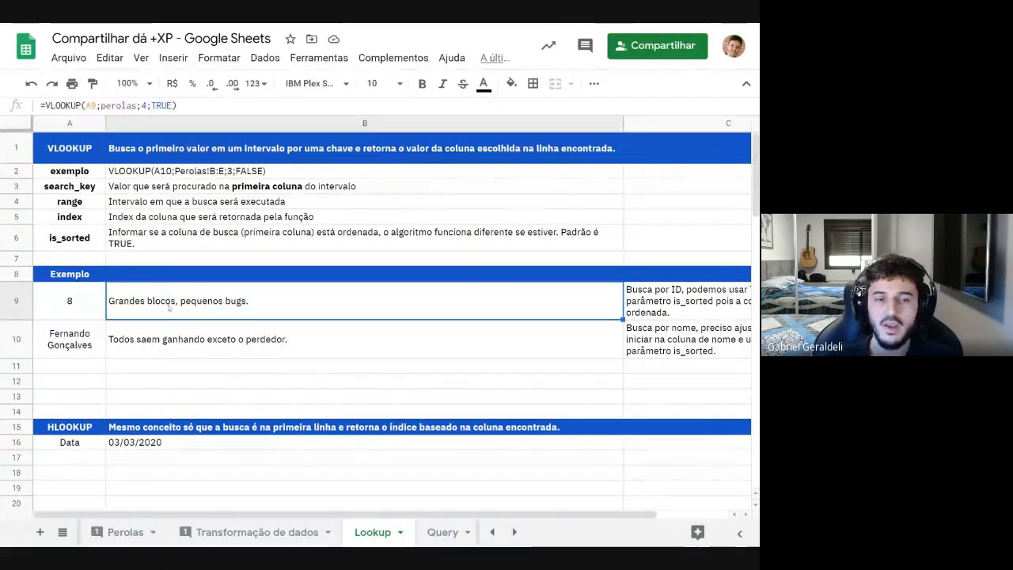
Examine the search key, perolas range and index arguments of the VLOOKUP in B9, comparing them with the columns on the Perolas sheet
double_click(90, 105)
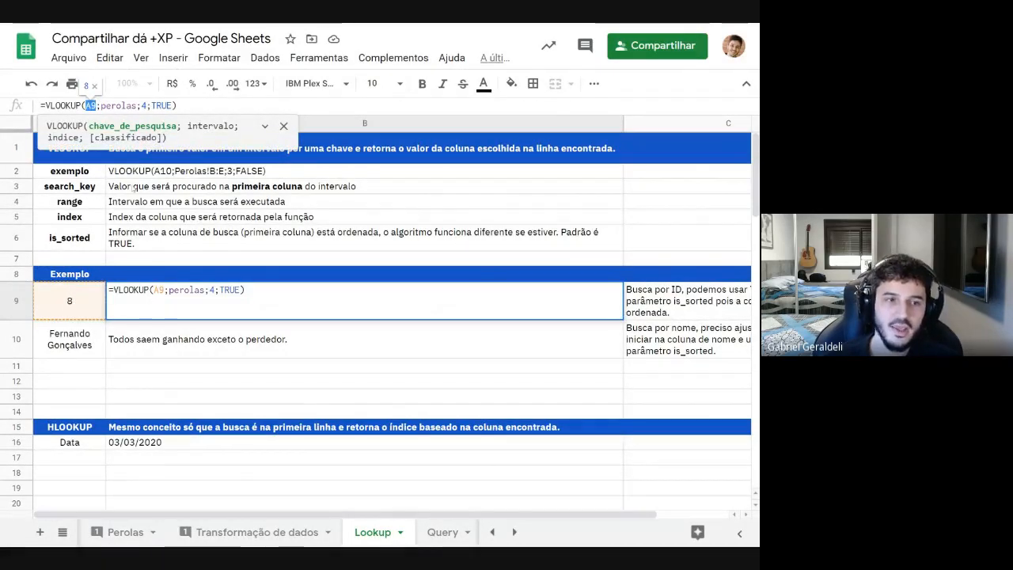
left_click(124, 105)
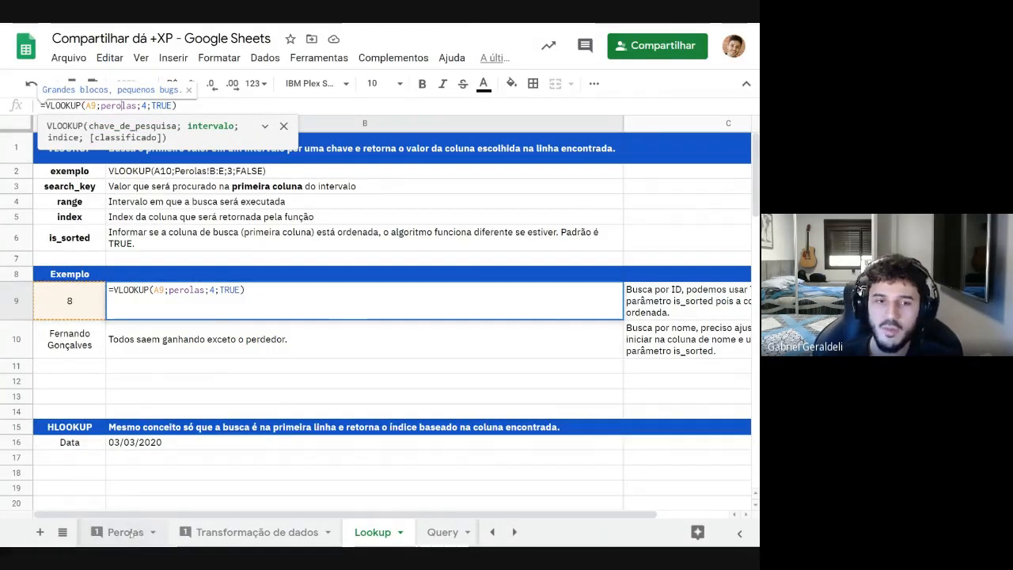
left_click(127, 533)
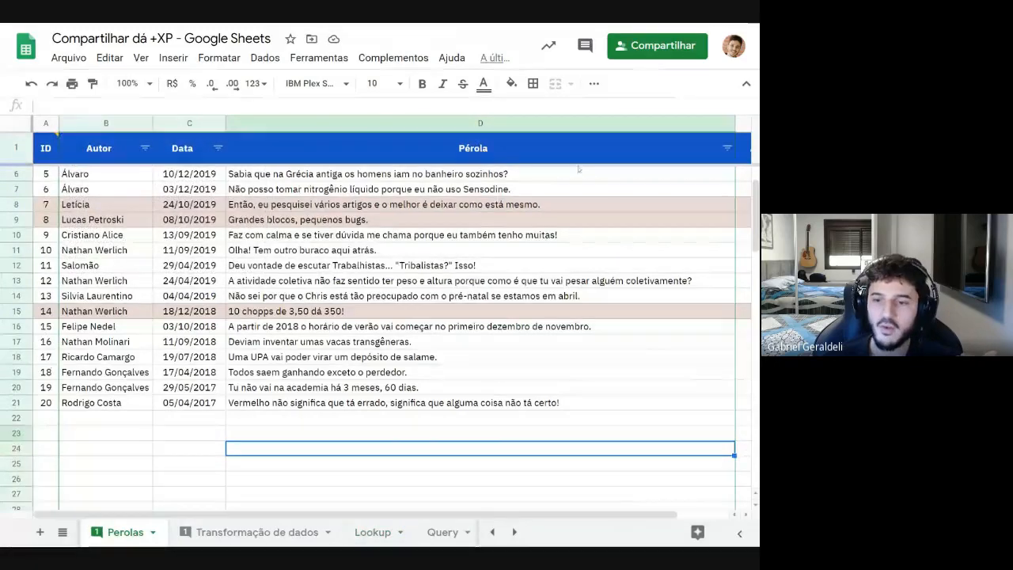
left_click(373, 532)
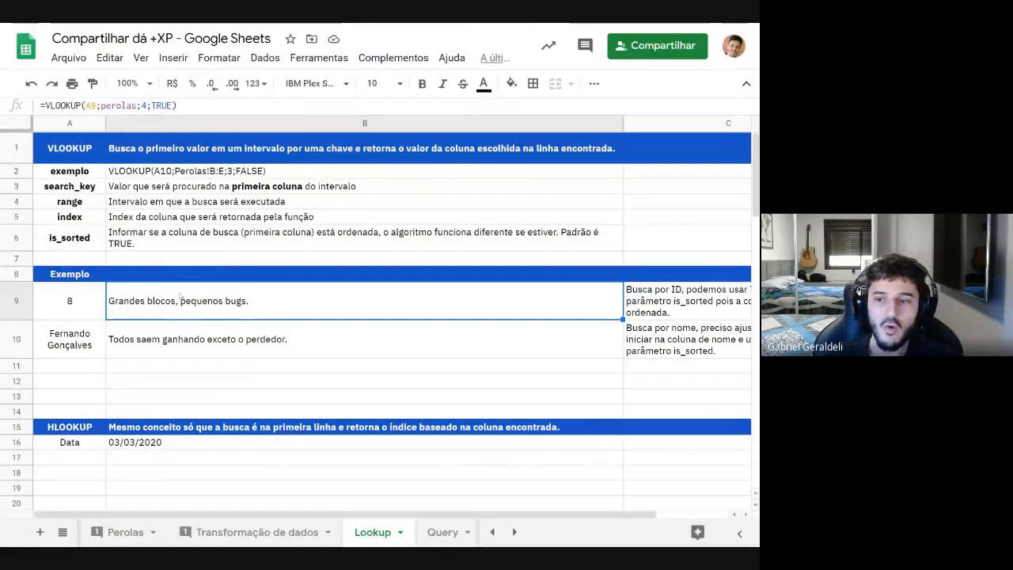
left_click(145, 106)
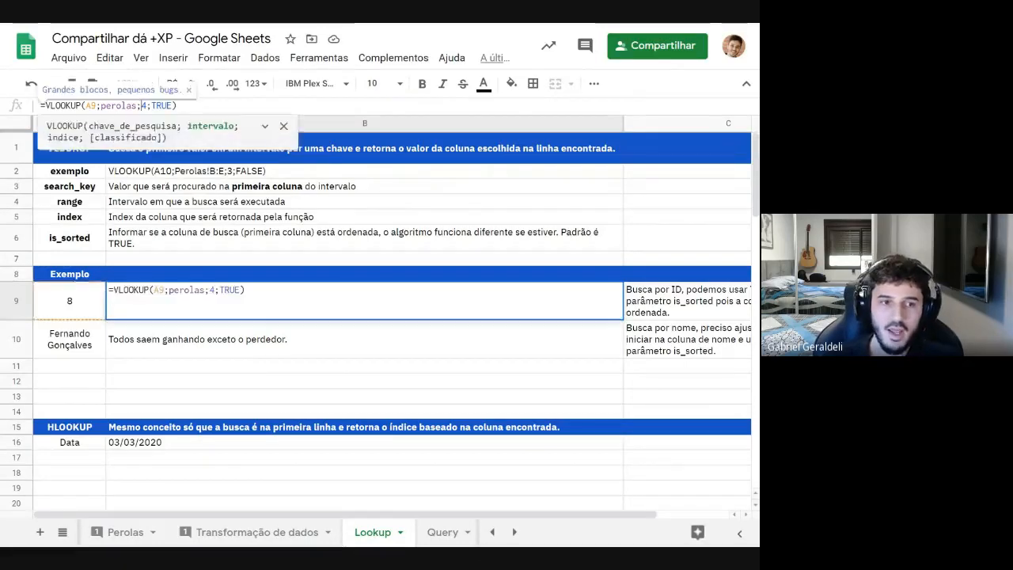
double_click(144, 105)
left_click(162, 535)
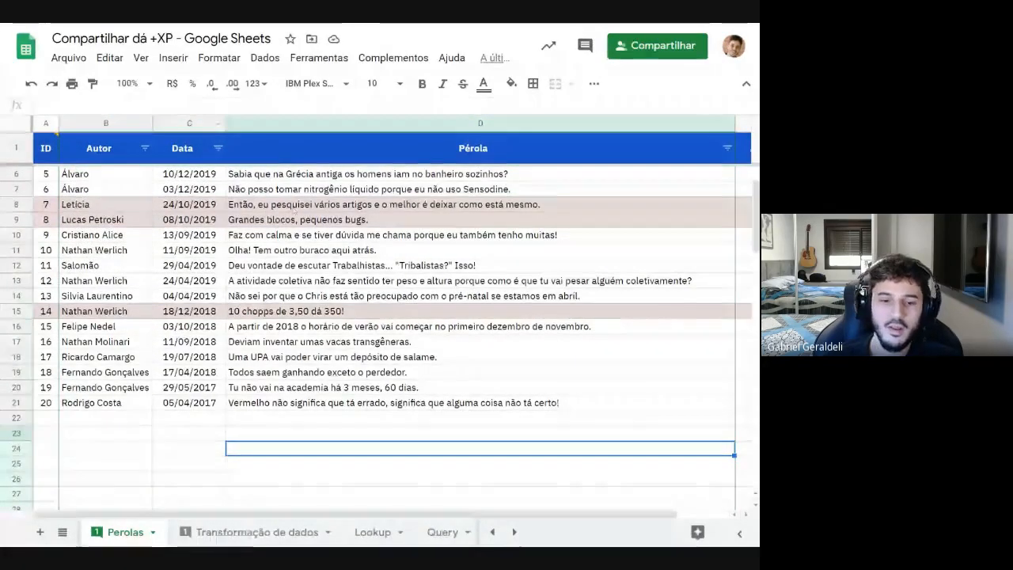
key("Return")
Inspect the TRUE is_sorted argument in B9 and check the ID order and the ID 8 record on the Perolas sheet
left_click(168, 107)
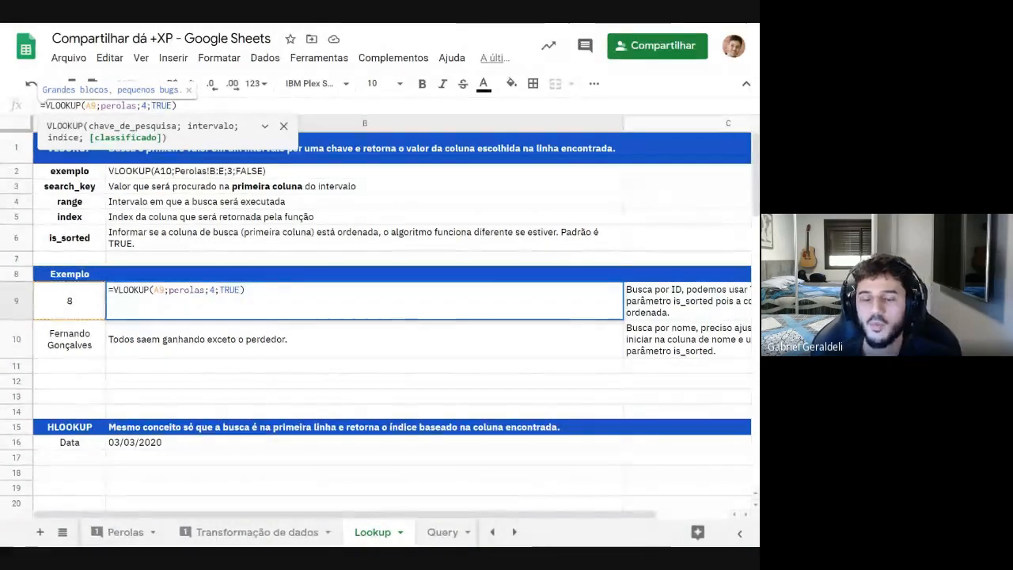
double_click(161, 106)
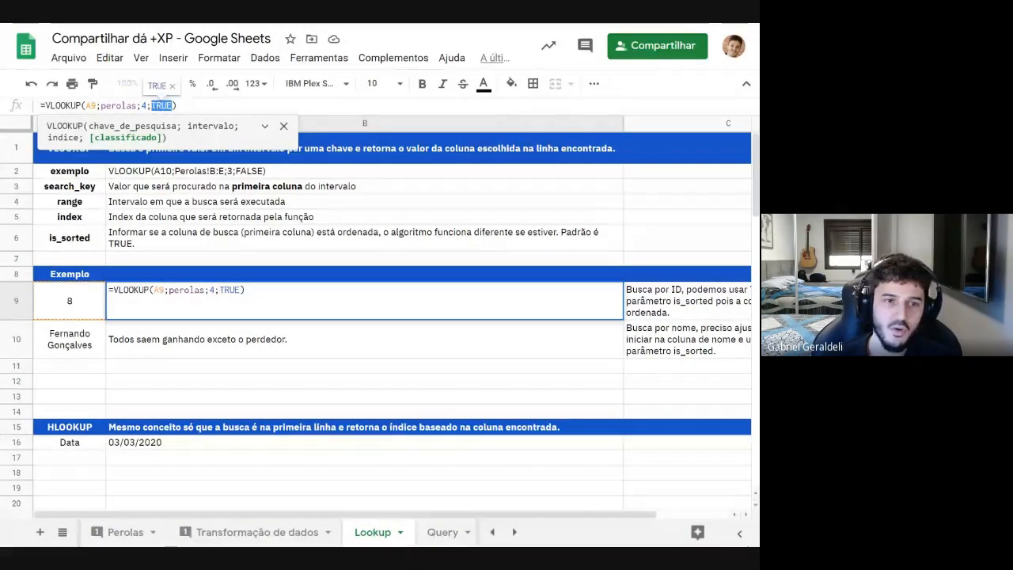
key("Escape")
left_click(125, 532)
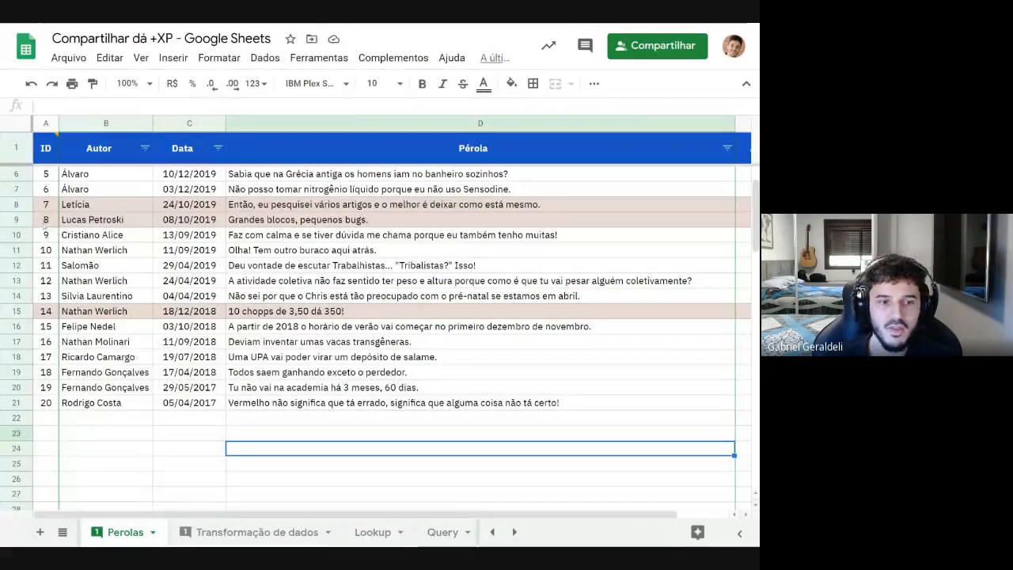
left_click(271, 224)
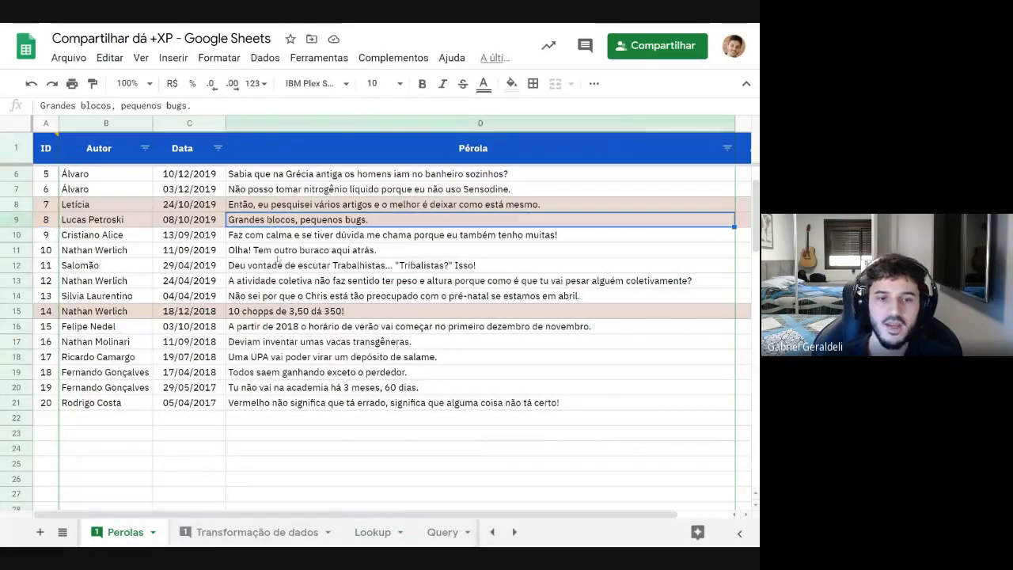
Test the VLOOKUP on the Lookup sheet by setting the search key in A9 to 9 and then to 10
left_click(388, 532)
left_click(79, 290)
type("9")
key("Return")
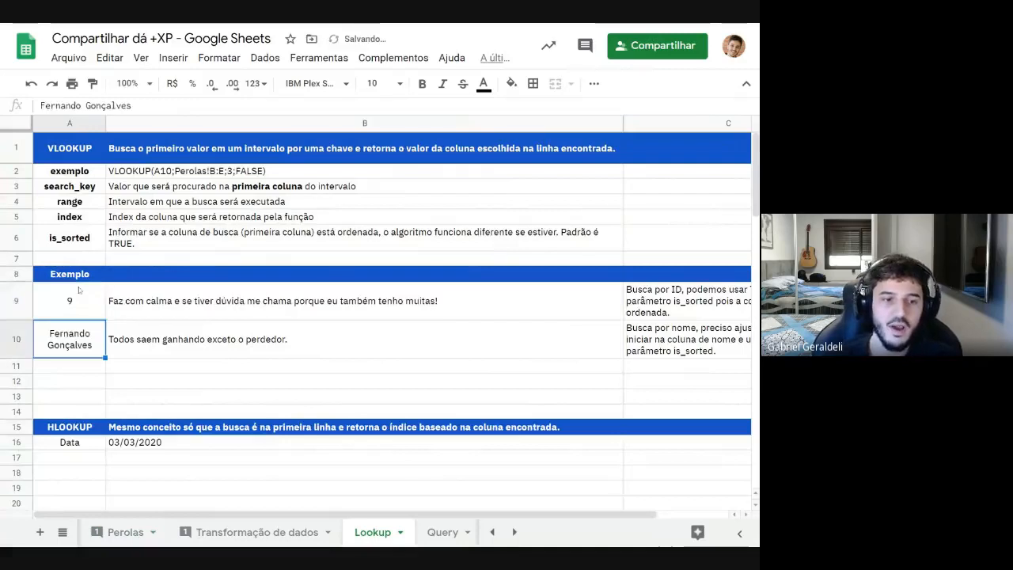
left_click(83, 297)
type("10")
key("Return")
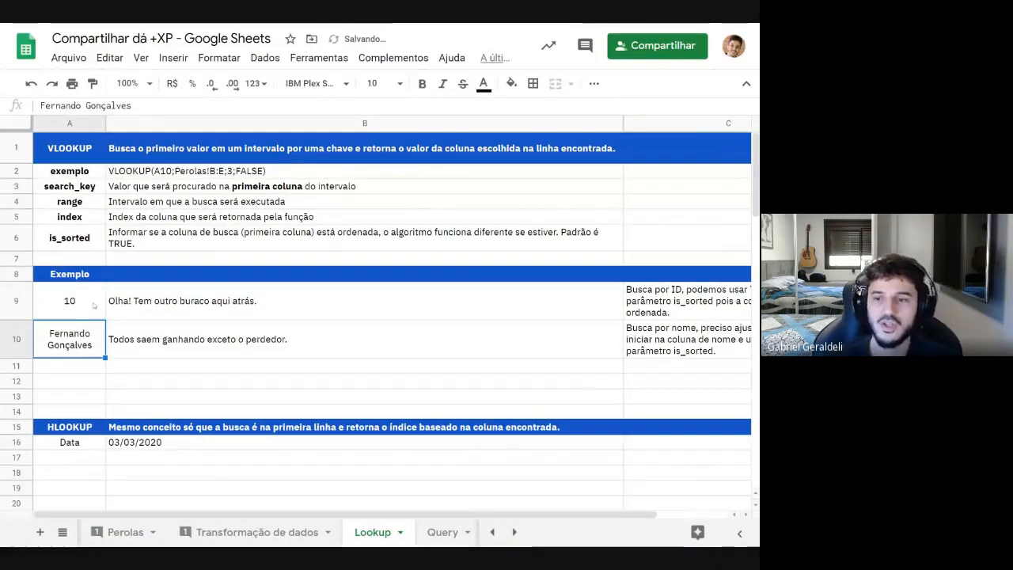
Set the index argument of the VLOOKUP formula in B9 to 3 so it returns the date column
key("Up")
key("Right")
key("Return")
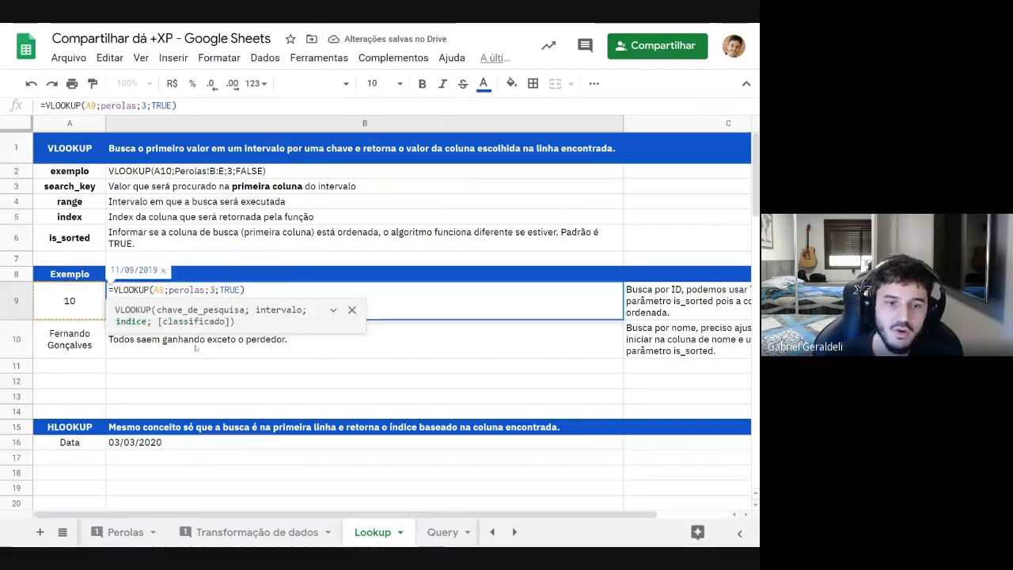
key("Return")
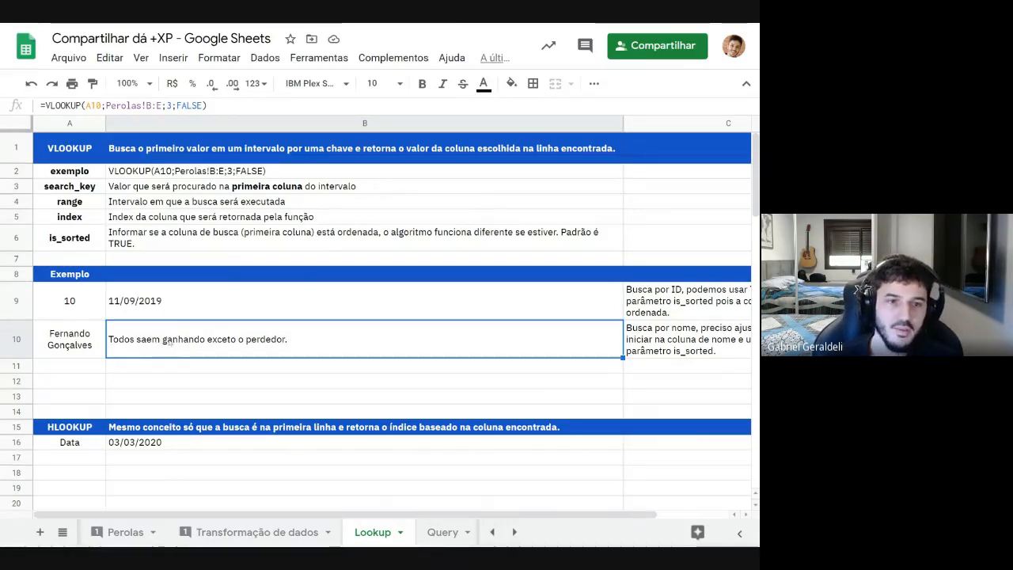
Inspect the FALSE argument of the VLOOKUP in B10 and check its A10 search key against the Autor column on the Perolas sheet
left_click_drag(203, 105, 181, 105)
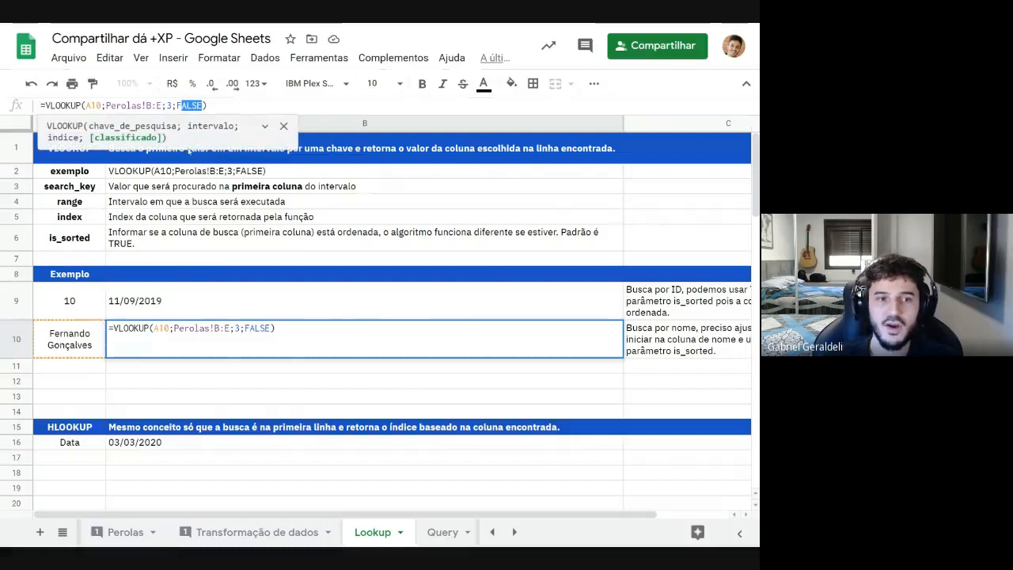
key("Escape")
key("Left")
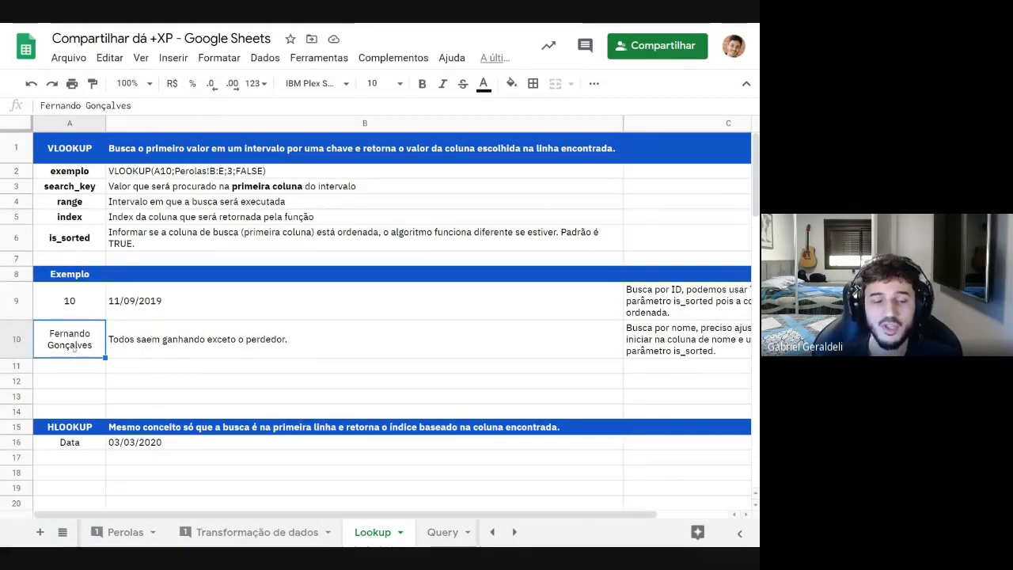
left_click(122, 532)
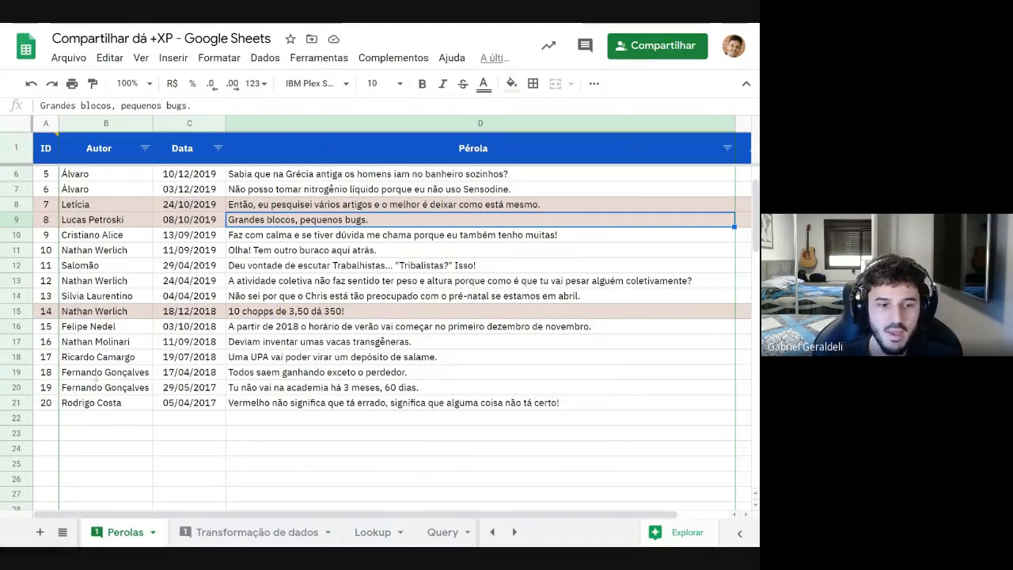
left_click(104, 376)
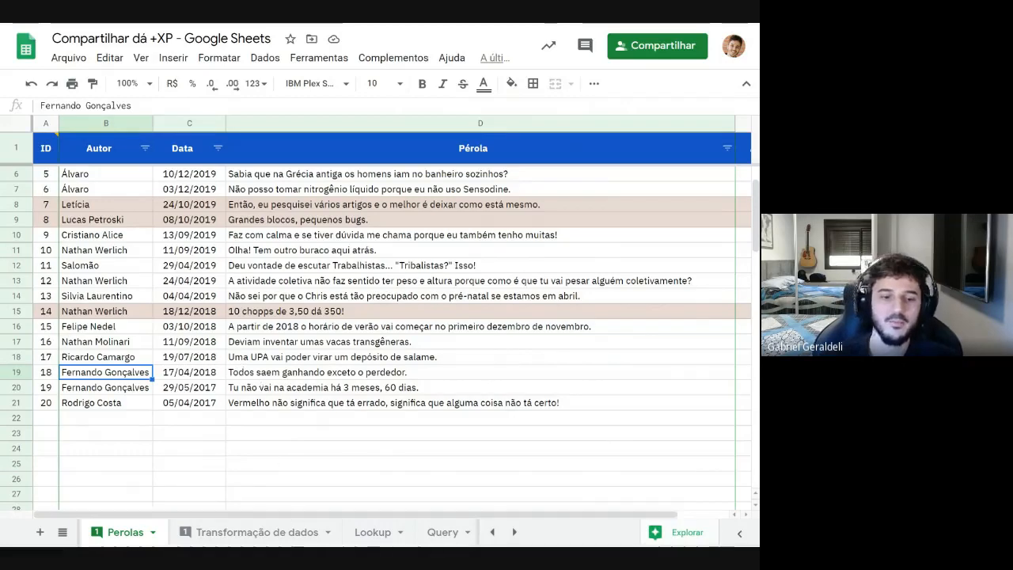
Return to the Lookup sheet and view the HLOOKUP example's search key in A16 and its formula in B16
left_click(371, 532)
left_click(79, 358)
scroll(83, 376, "down", 2)
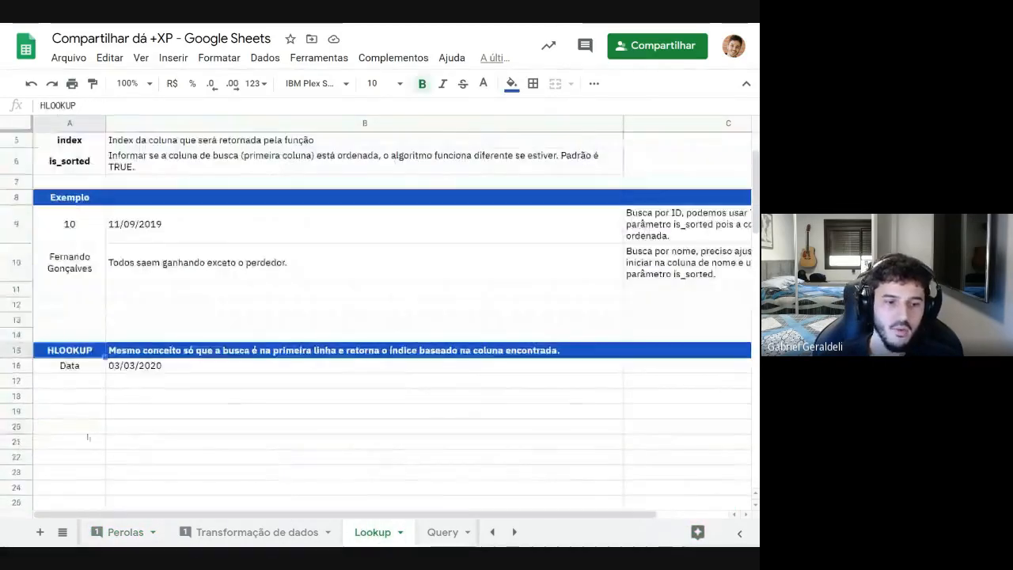
key("Down")
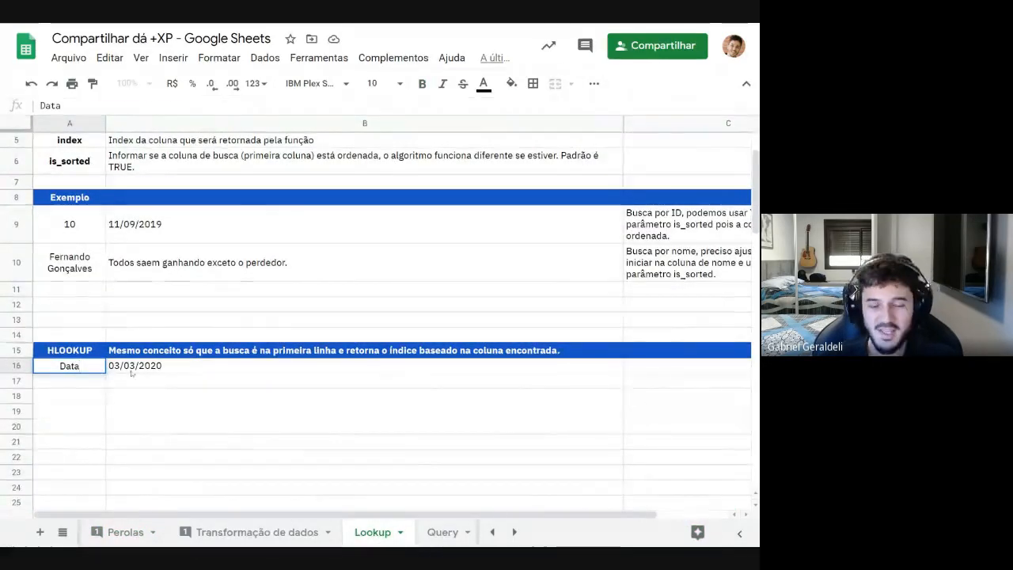
key("Right")
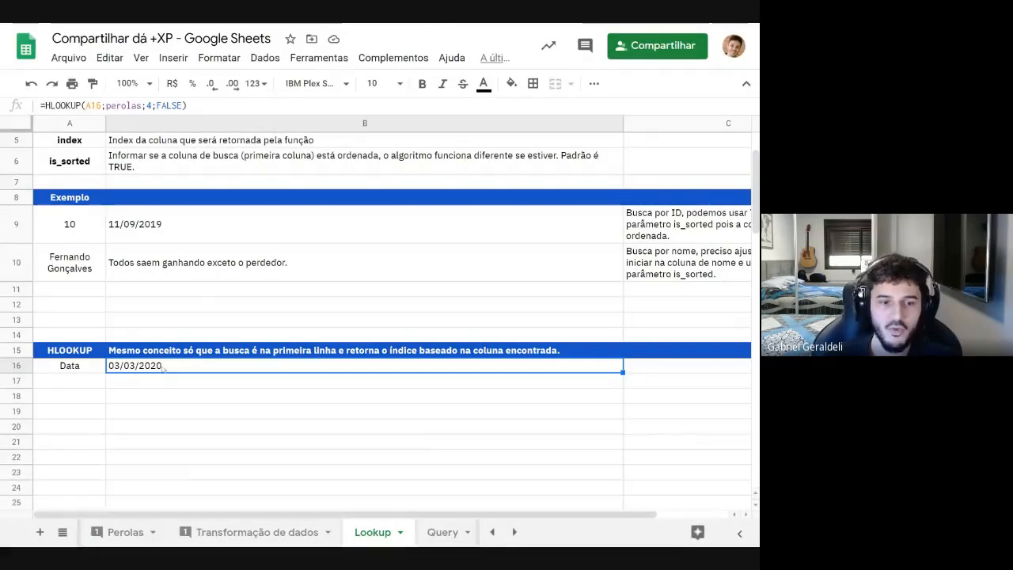
Examine each argument of the HLOOKUP formula in B16, from search key to FALSE, leaving the formula as it is
left_click(90, 105)
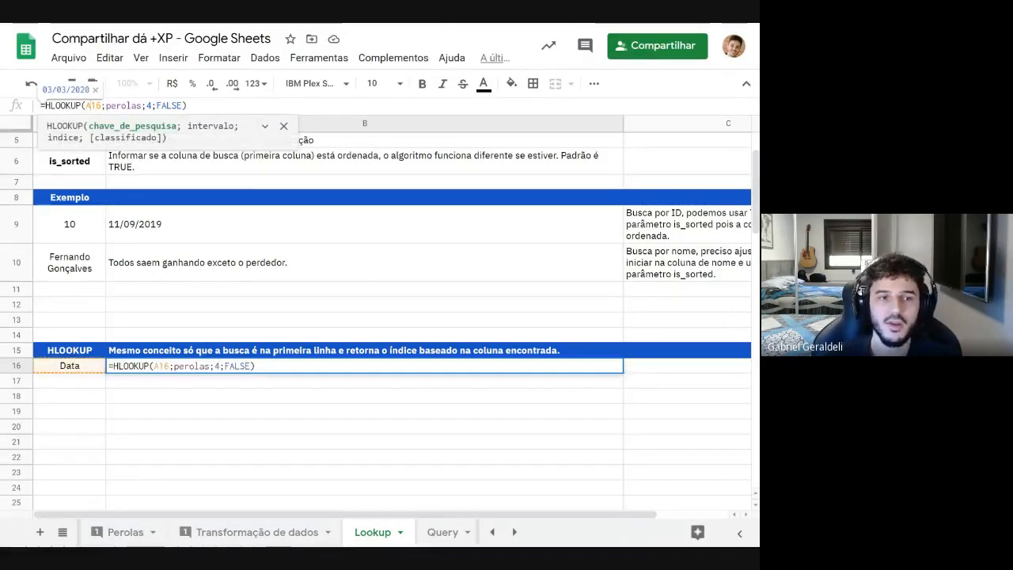
left_click(123, 105)
left_click(151, 105)
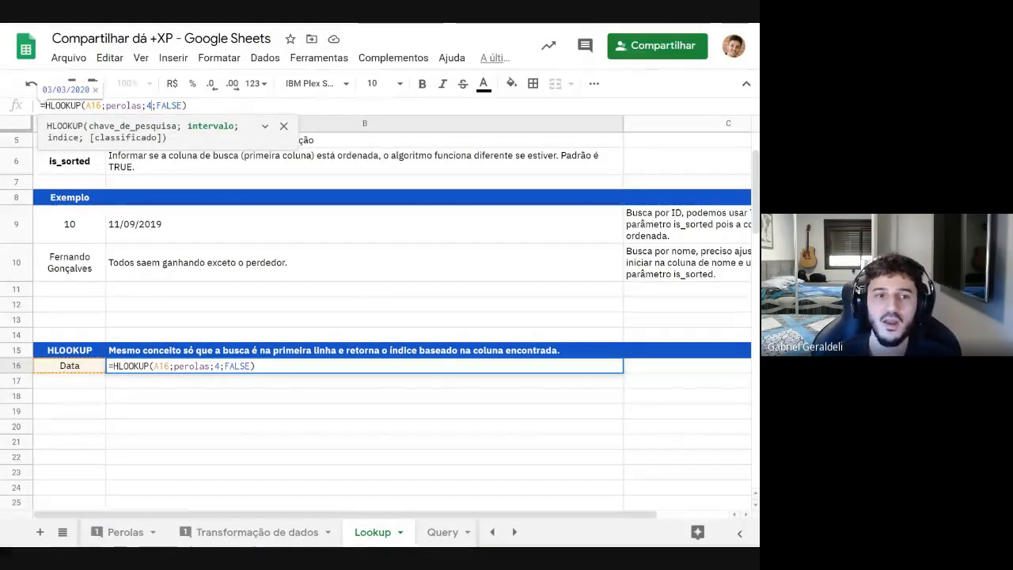
double_click(148, 105)
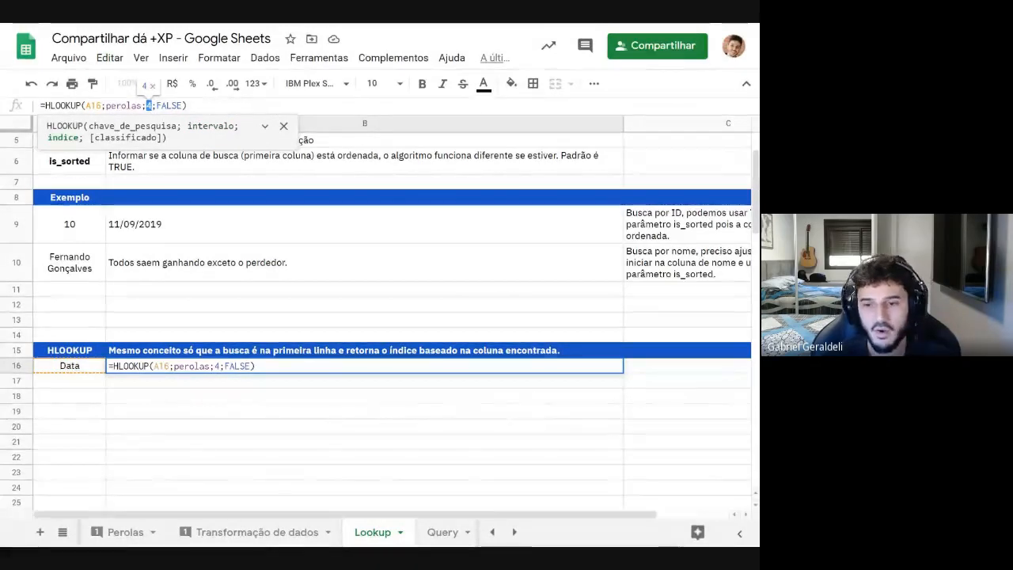
left_click(171, 105)
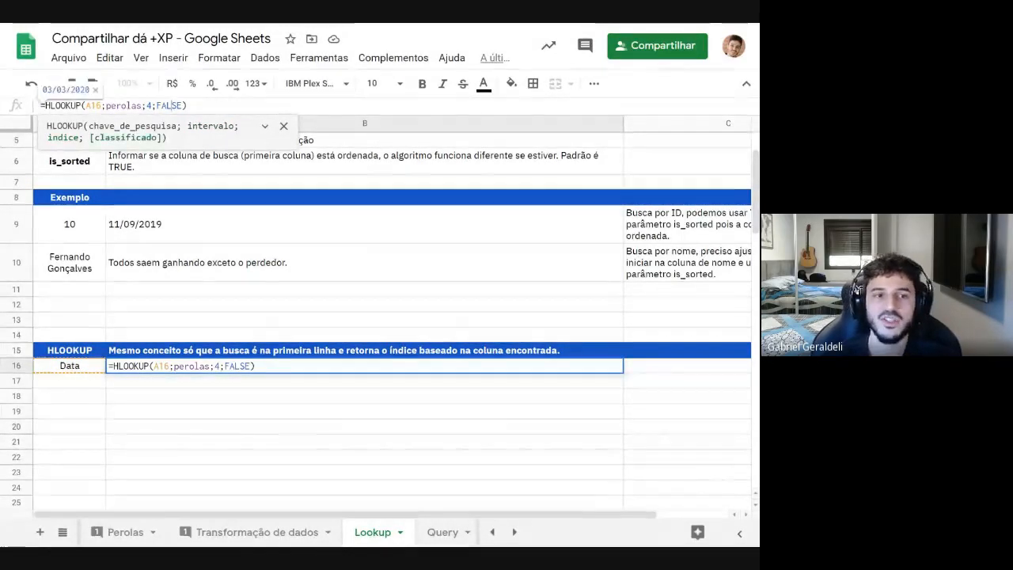
key("Return")
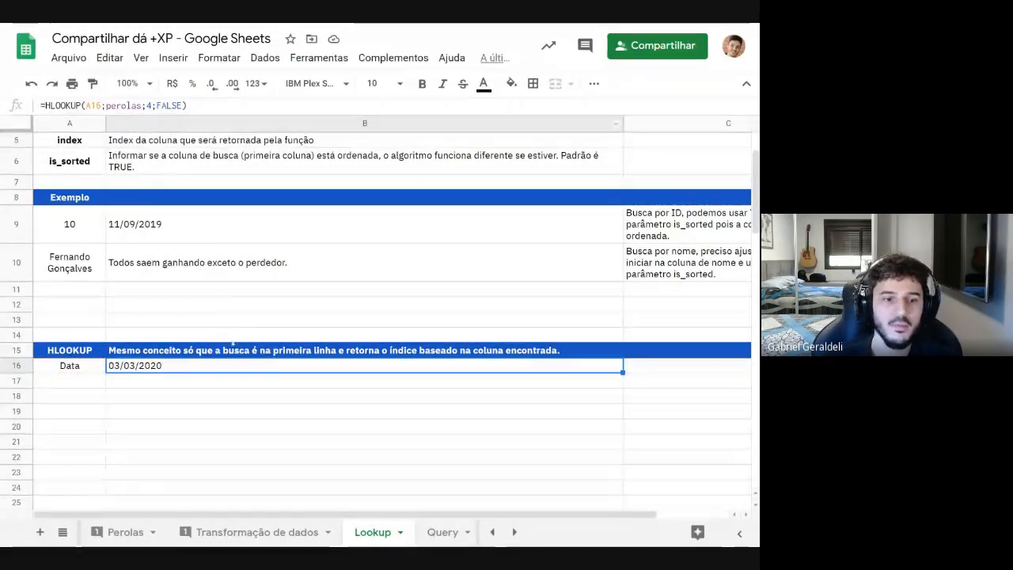
left_click(241, 333)
scroll(242, 325, "up", 2)
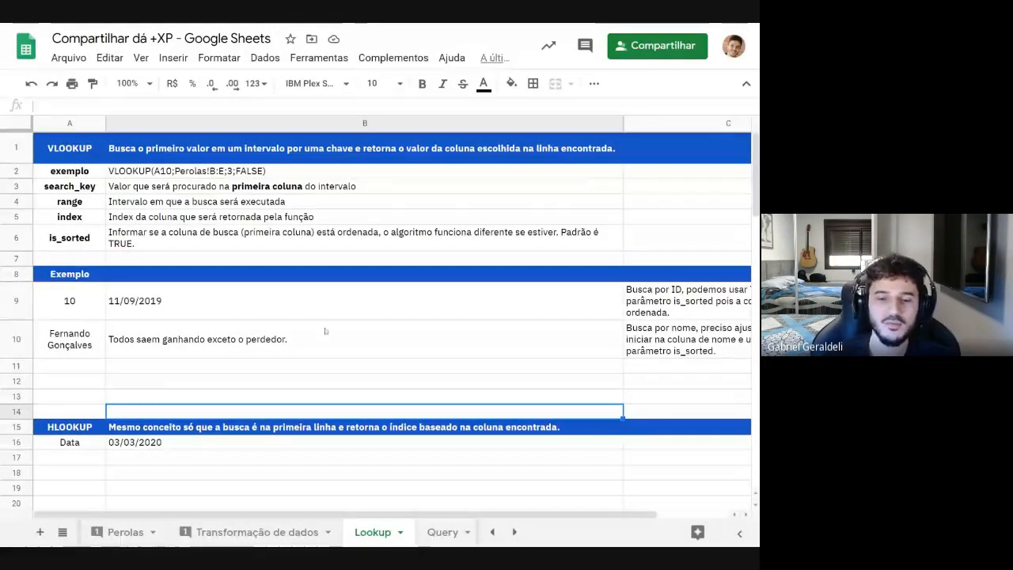
Open the Query sheet, look over its example sections and review the data argument's description in row 2
left_click(444, 532)
scroll(244, 301, "down", 5)
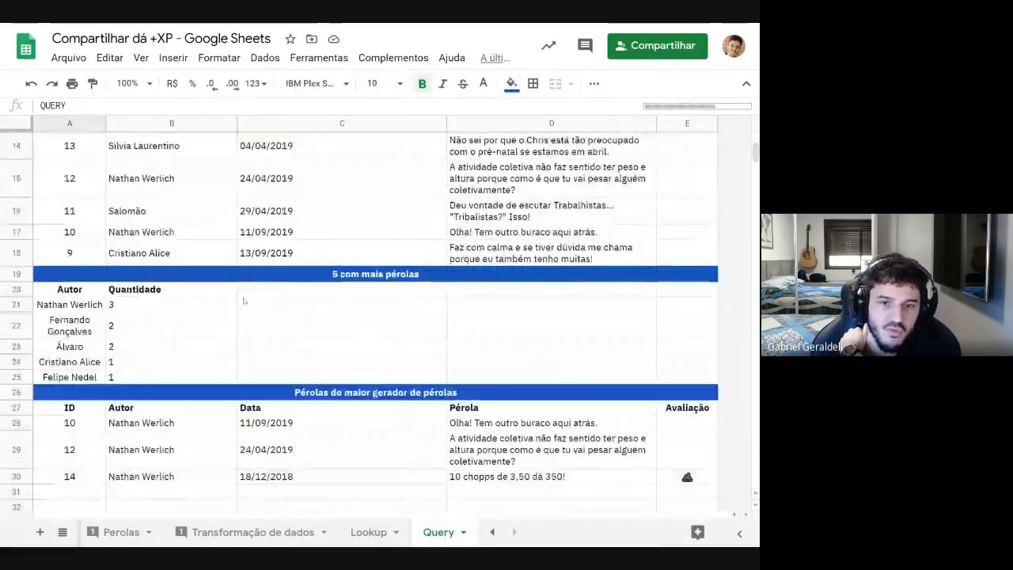
scroll(244, 301, "up", 5)
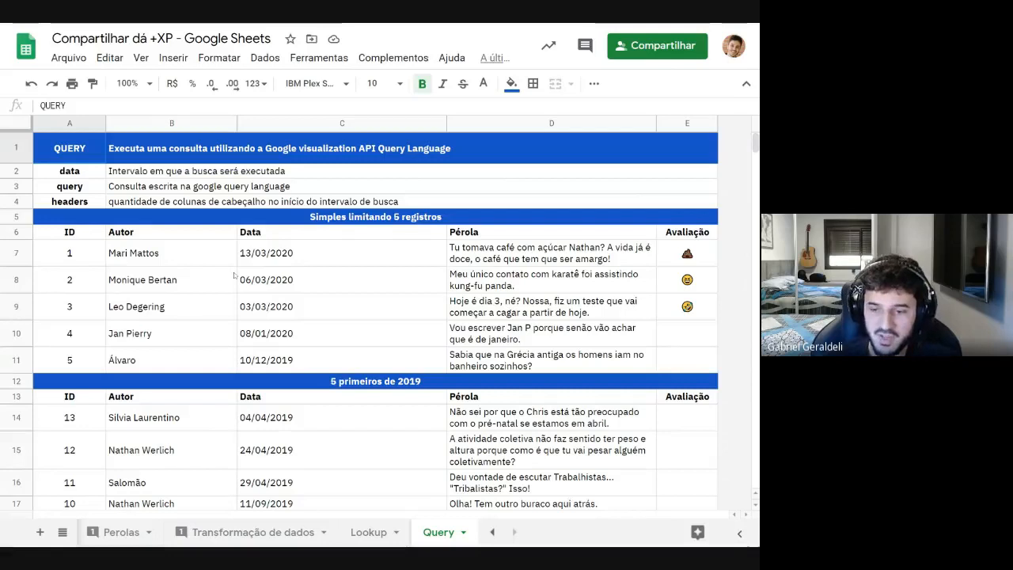
left_click(115, 172)
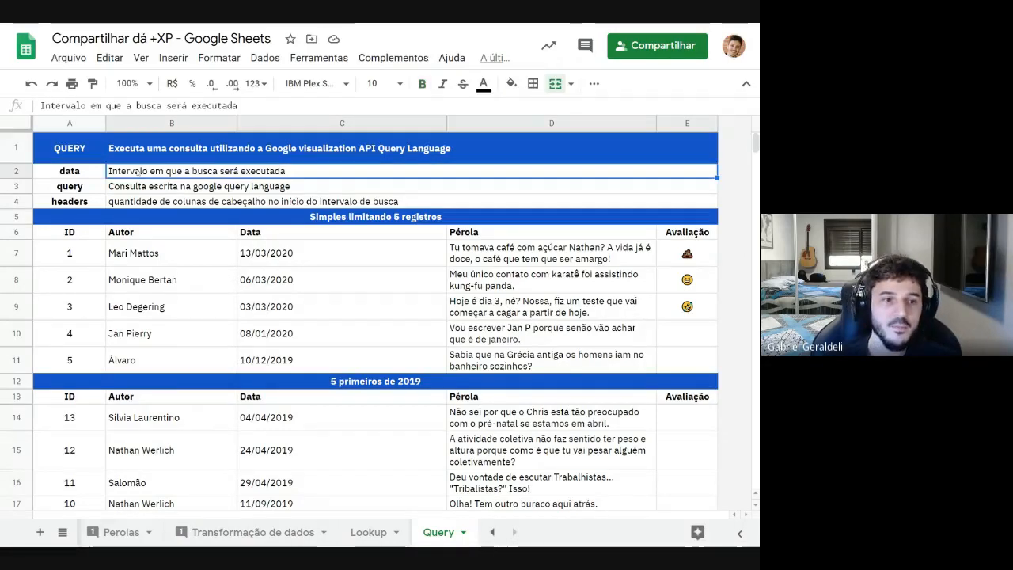
left_click(87, 176)
Examine the QUERY formula in A6, covering its perolas data range and its "SELECT * LIMIT 5" query text
left_click(83, 232)
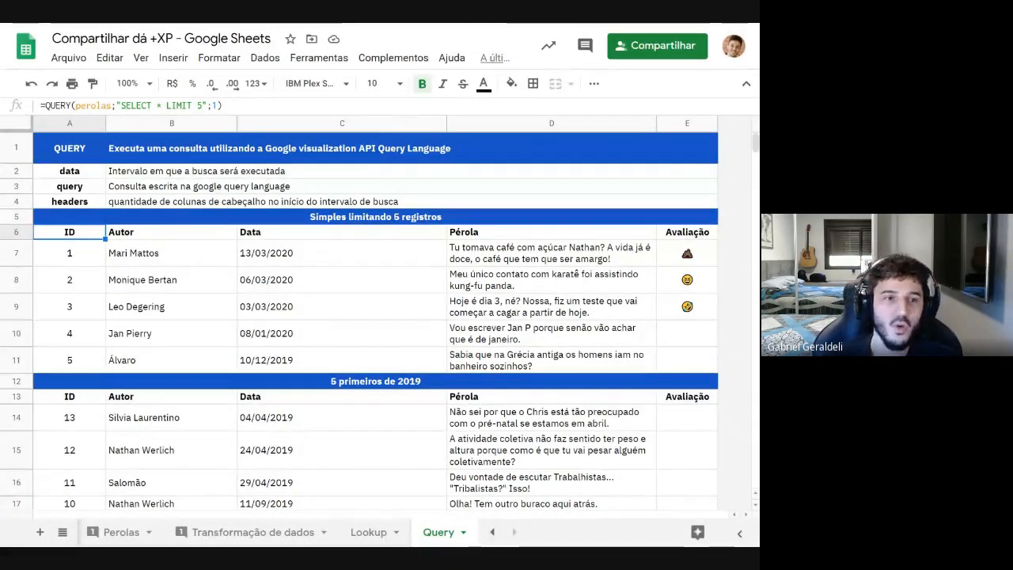
left_click_drag(76, 105, 102, 105)
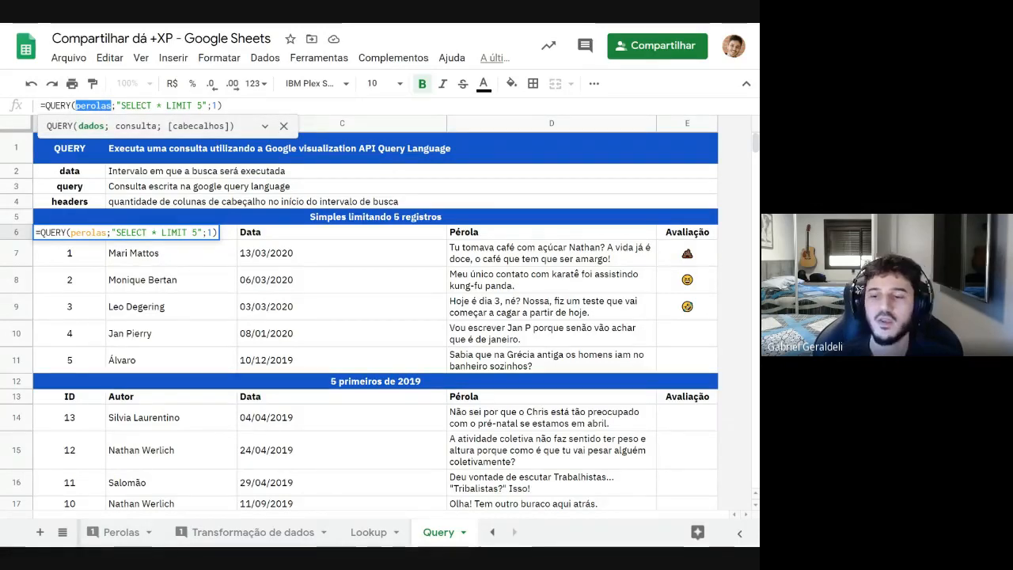
left_click_drag(120, 105, 206, 105)
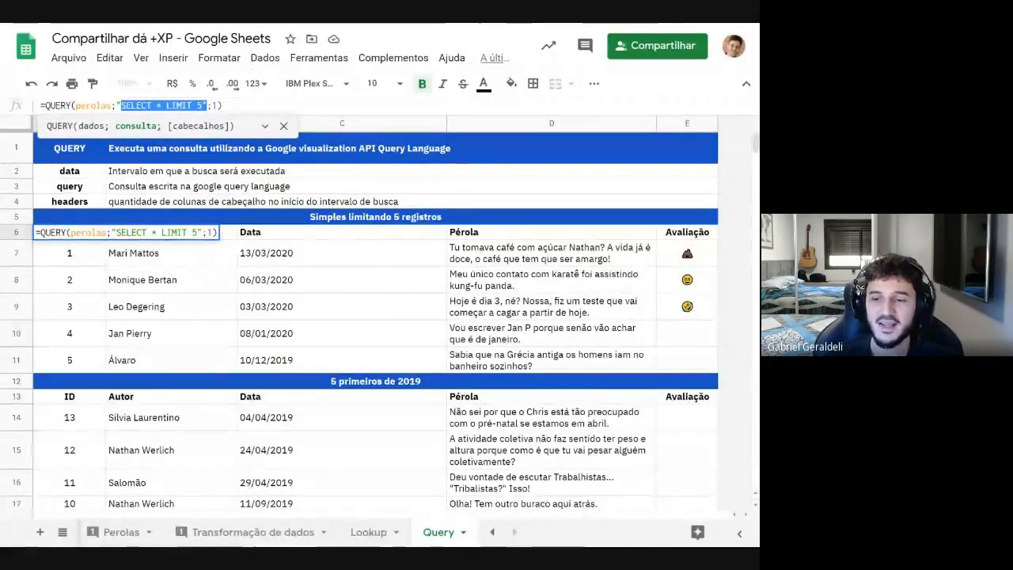
left_click(158, 105)
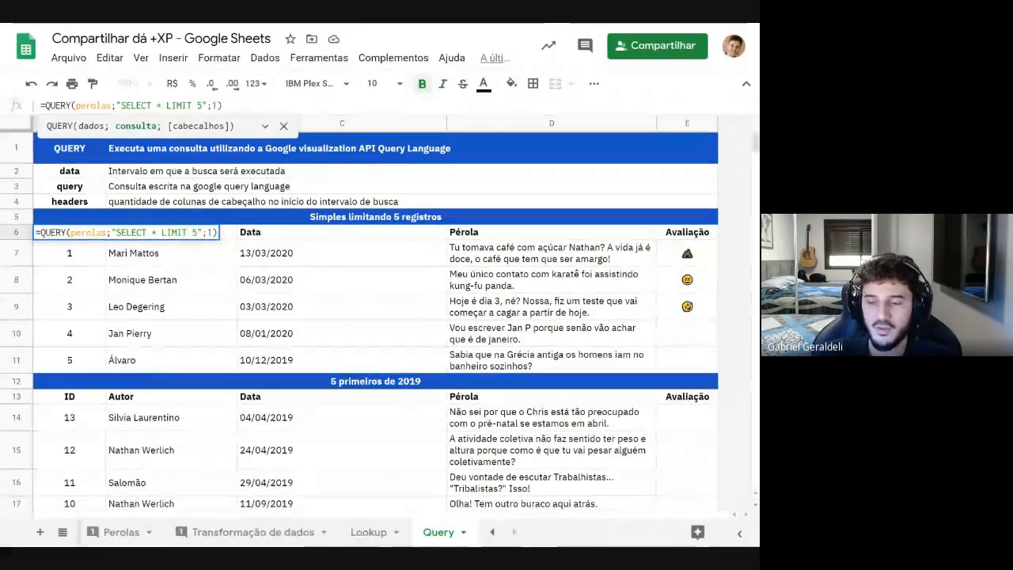
Replace the asterisk in A6's query with A,B,C so the formula selects only those three columns
left_click_drag(117, 105, 76, 105)
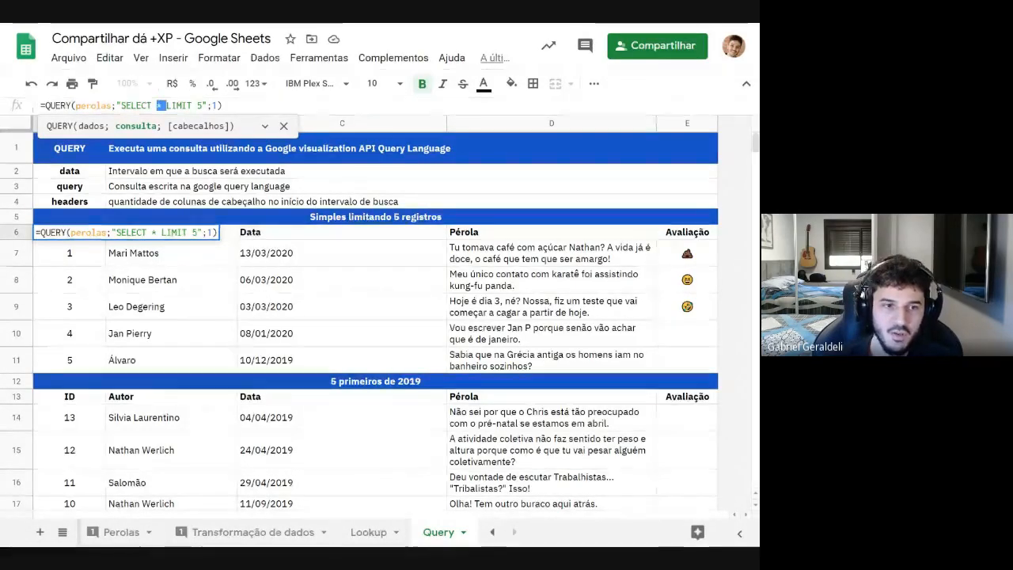
key("BackSpace")
type("A,B,C")
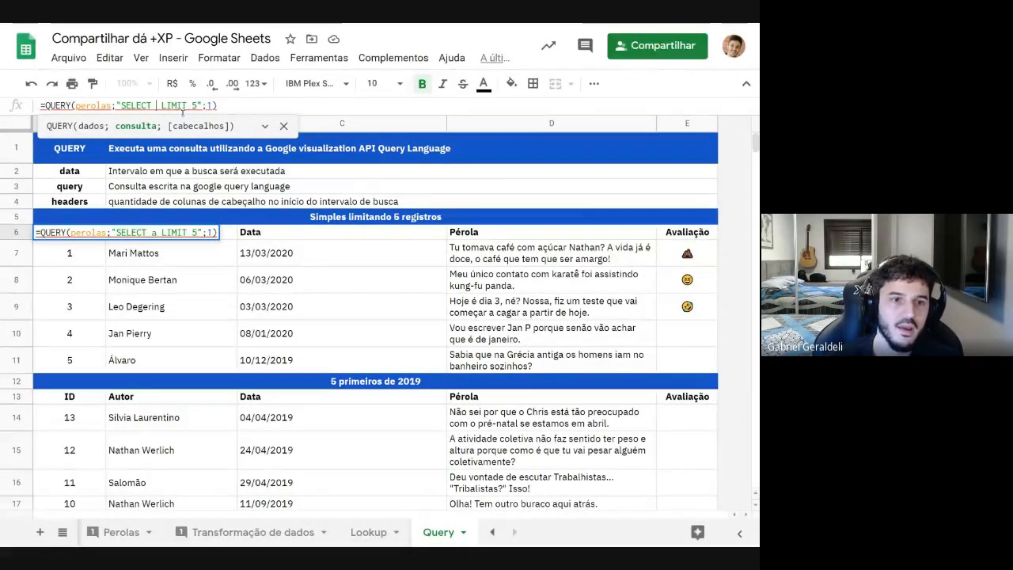
key("Return")
key("Up")
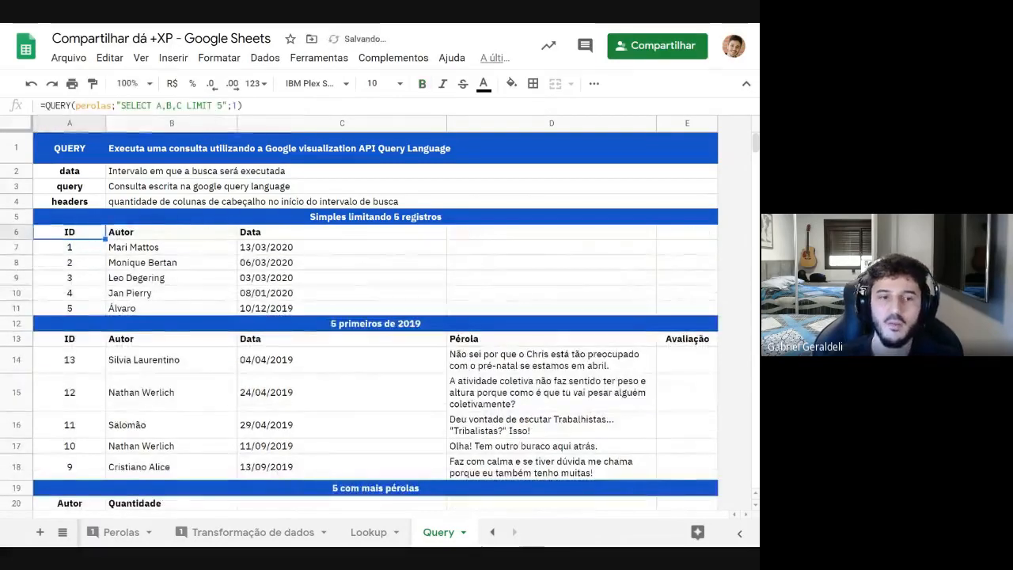
Restore the asterisk in place of A,B,C in A6's query so it selects all columns
left_click_drag(156, 106, 182, 105)
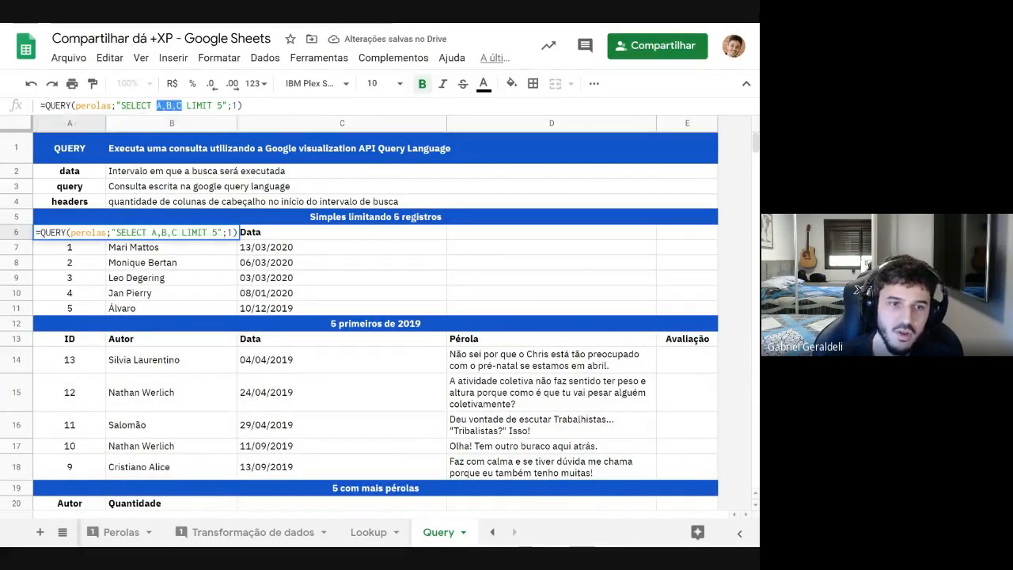
type("*")
left_click(69, 232)
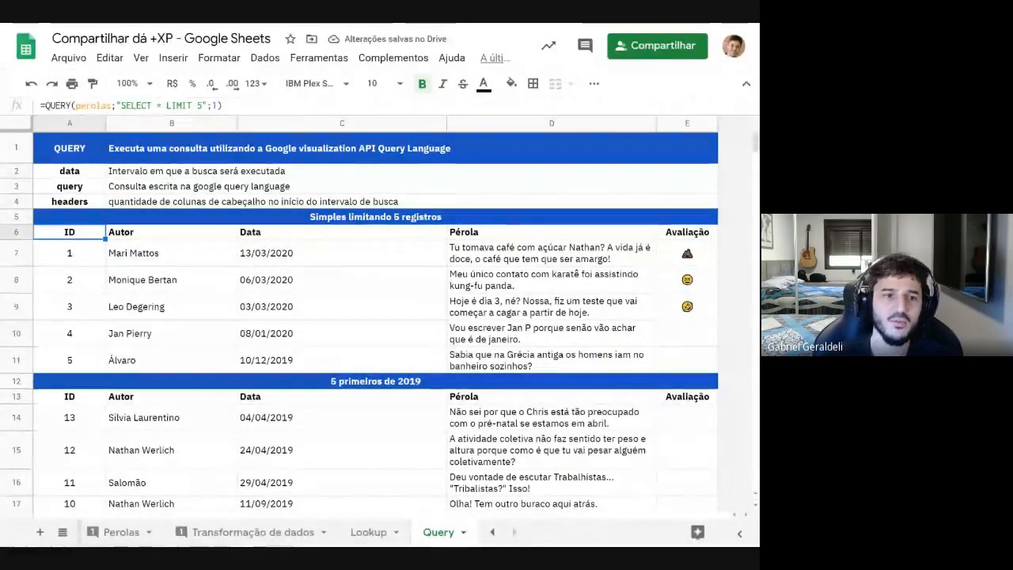
Examine the headers argument of the QUERY in A6 against the header row, leaving the formula as it is
left_click(218, 105)
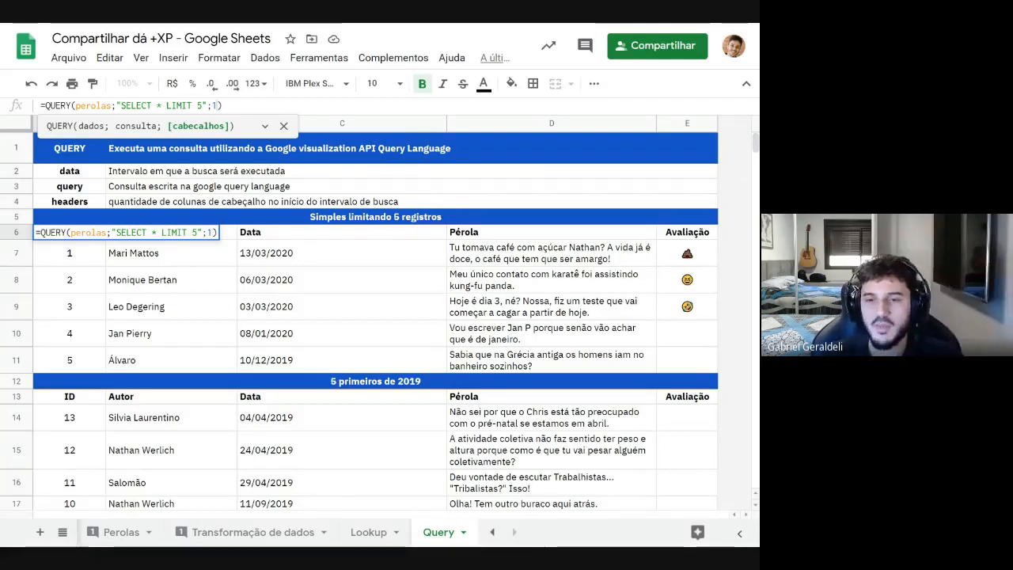
left_click(285, 232)
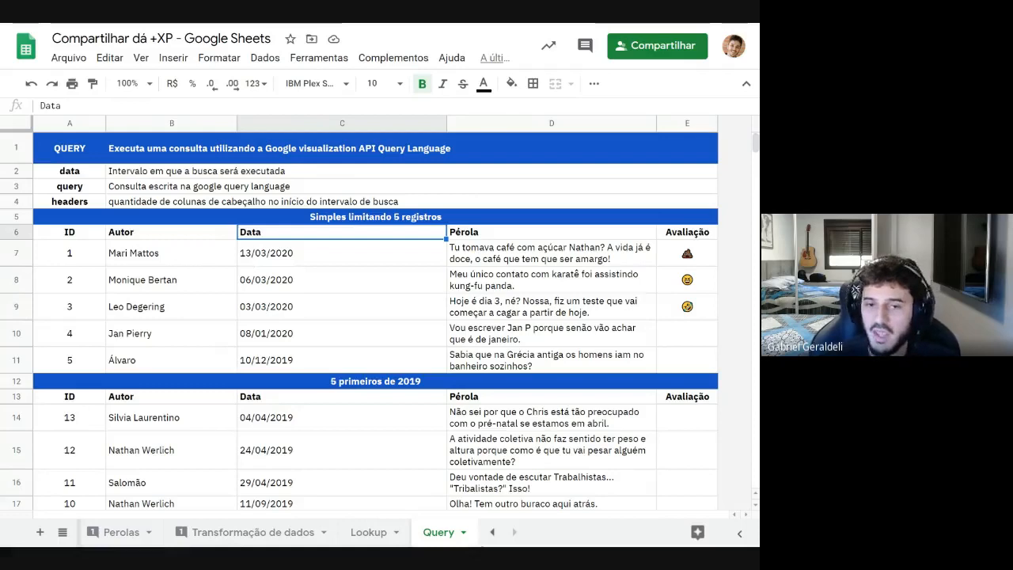
scroll(377, 246, "down", 1)
scroll(377, 246, "up", 1)
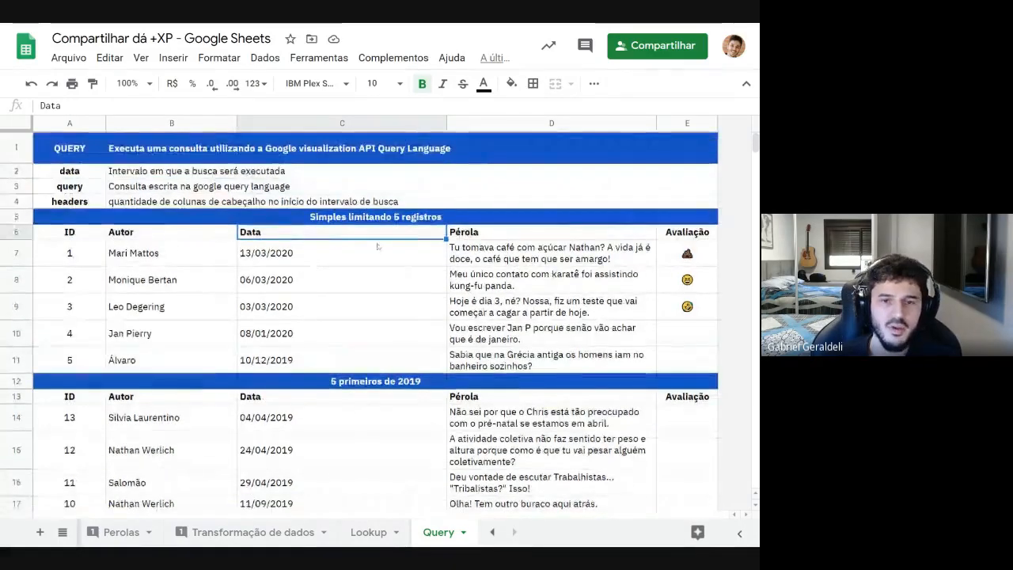
left_click(97, 234)
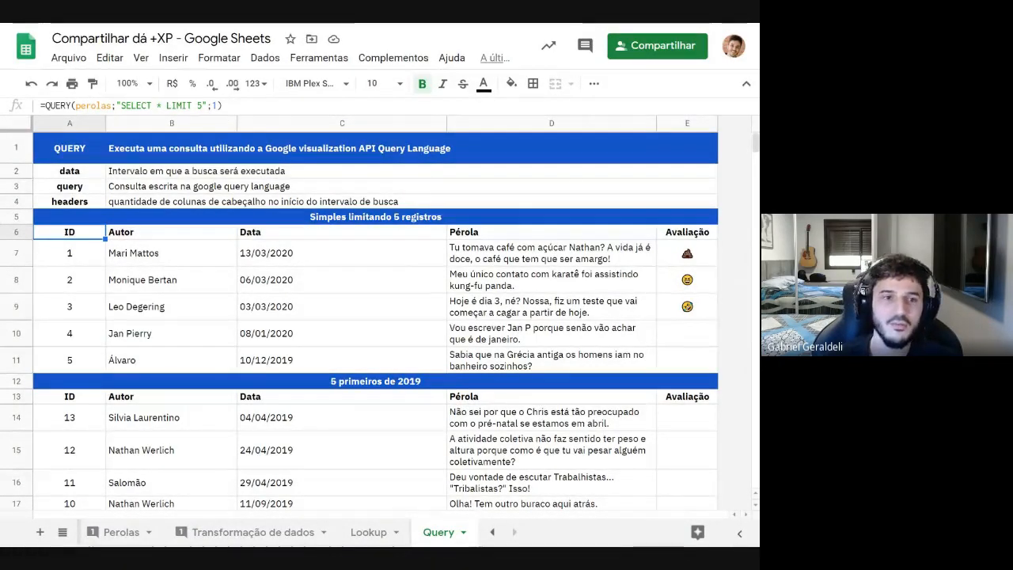
Examine the QUERY formula in A13 under "5 primeiros de 2019", focusing on its WHERE condition comparing column C with a formatted date
scroll(72, 321, "down", 2)
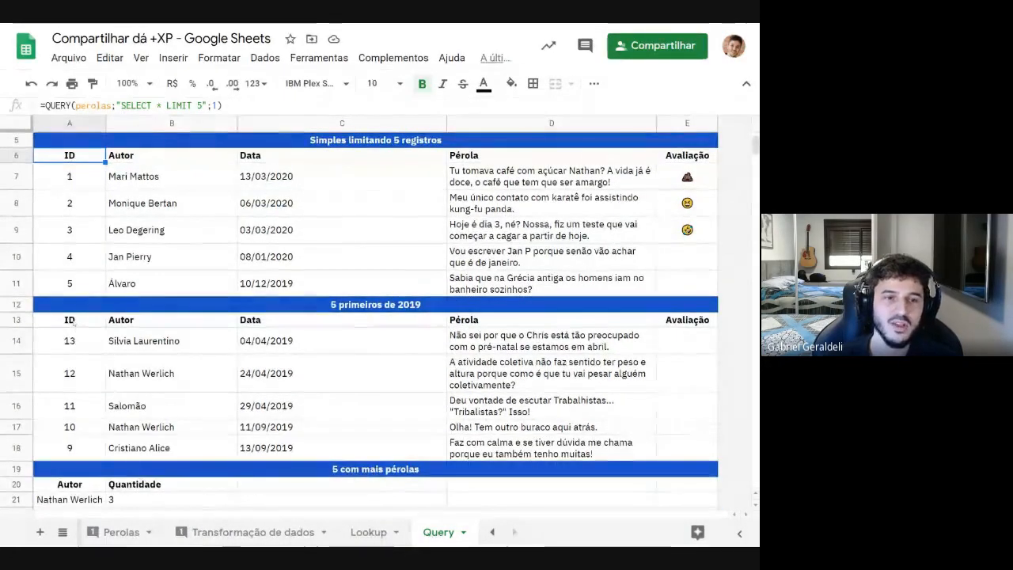
left_click(70, 320)
scroll(394, 351, "down", 1)
scroll(394, 350, "up", 1)
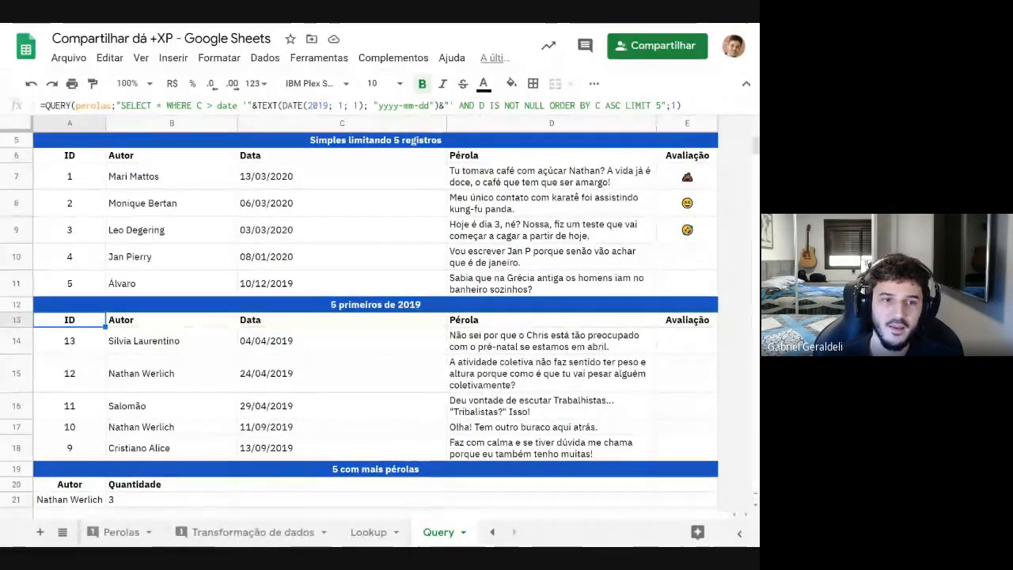
double_click(179, 106)
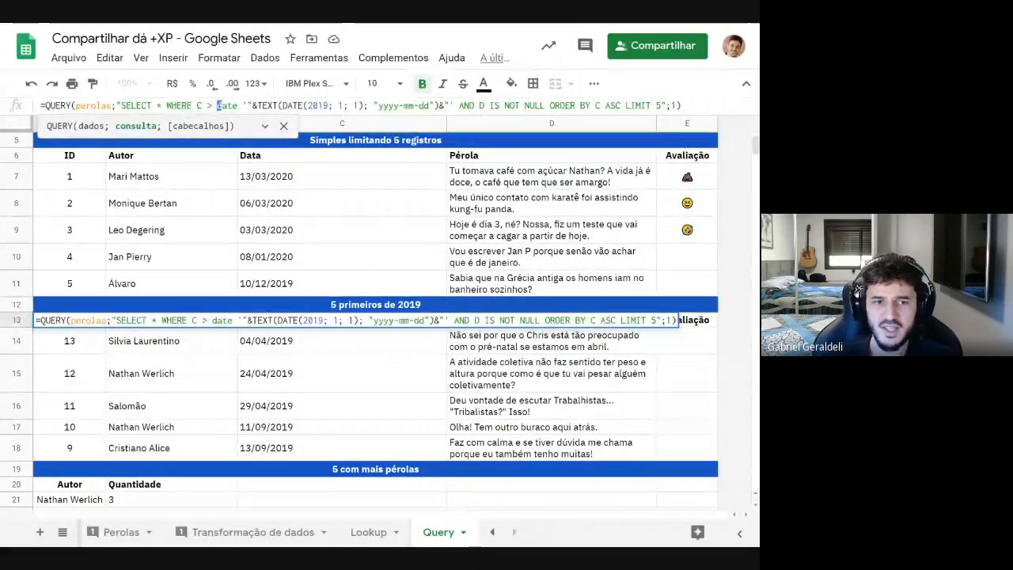
left_click_drag(217, 105, 445, 95)
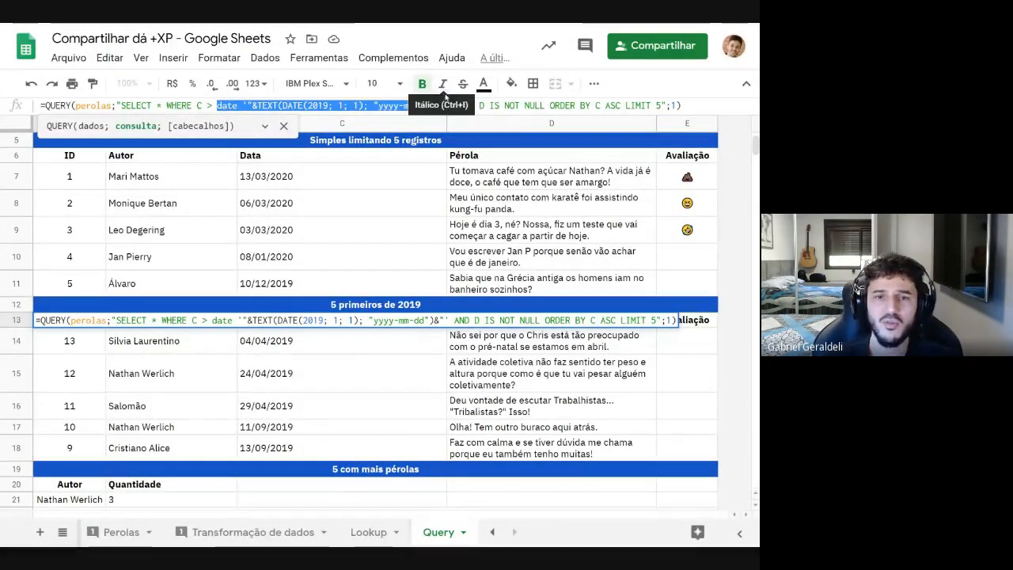
left_click(446, 107)
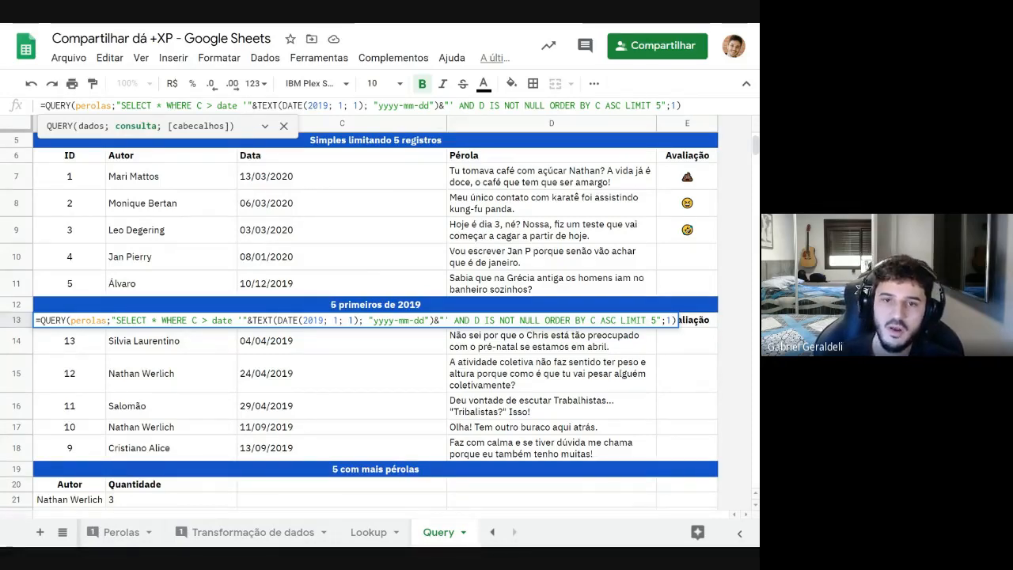
Examine the AND D IS NOT NULL, ORDER BY C ASC and LIMIT 5 clauses in A13, leaving the formula as it is
left_click_drag(459, 105, 500, 106)
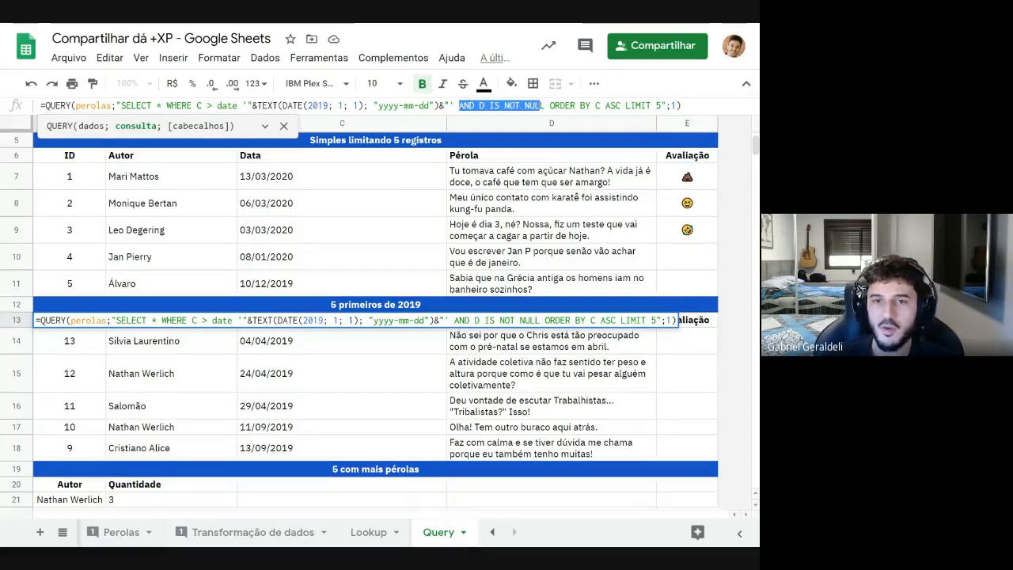
left_click(480, 105)
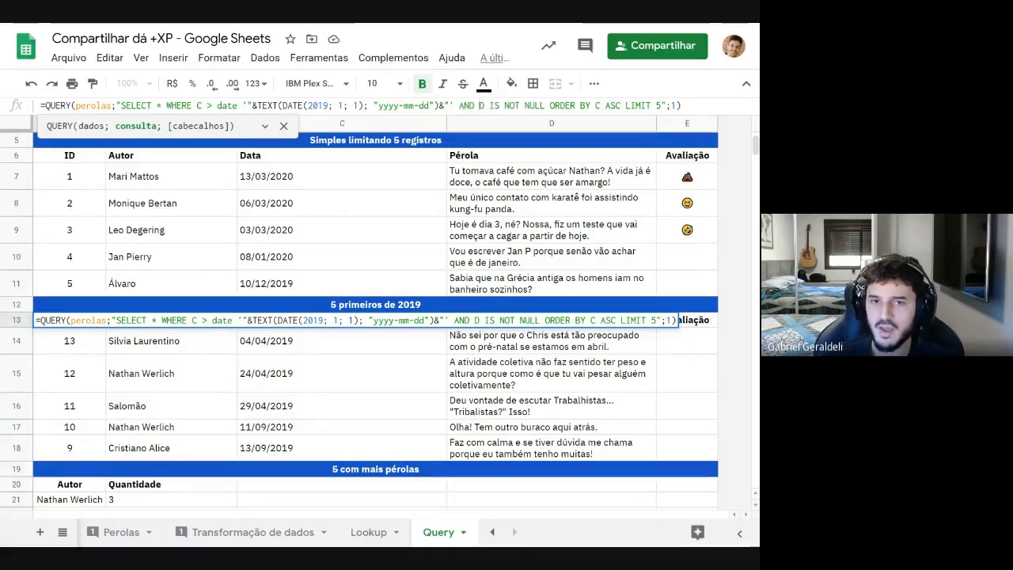
left_click(96, 106)
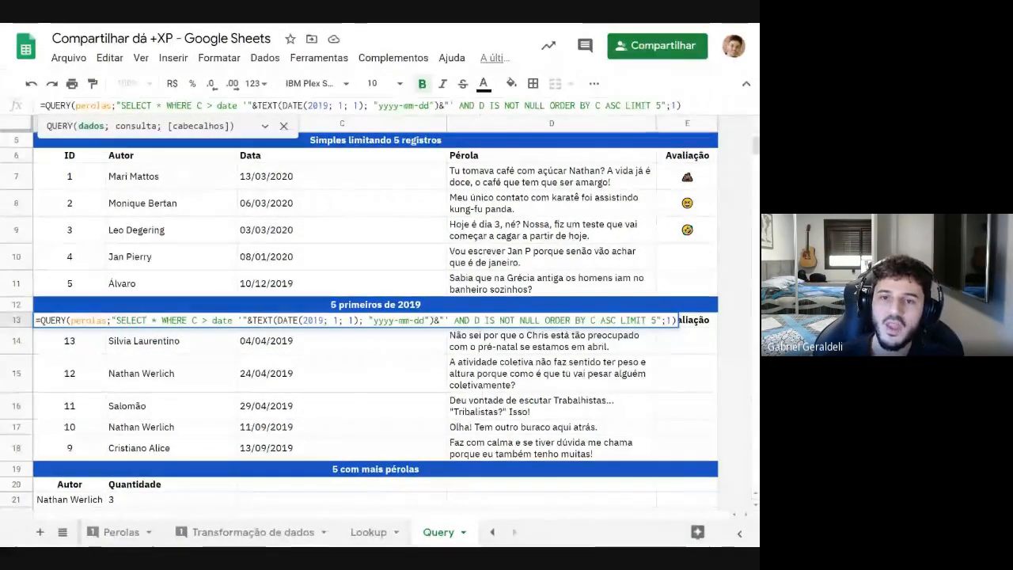
left_click_drag(550, 105, 601, 105)
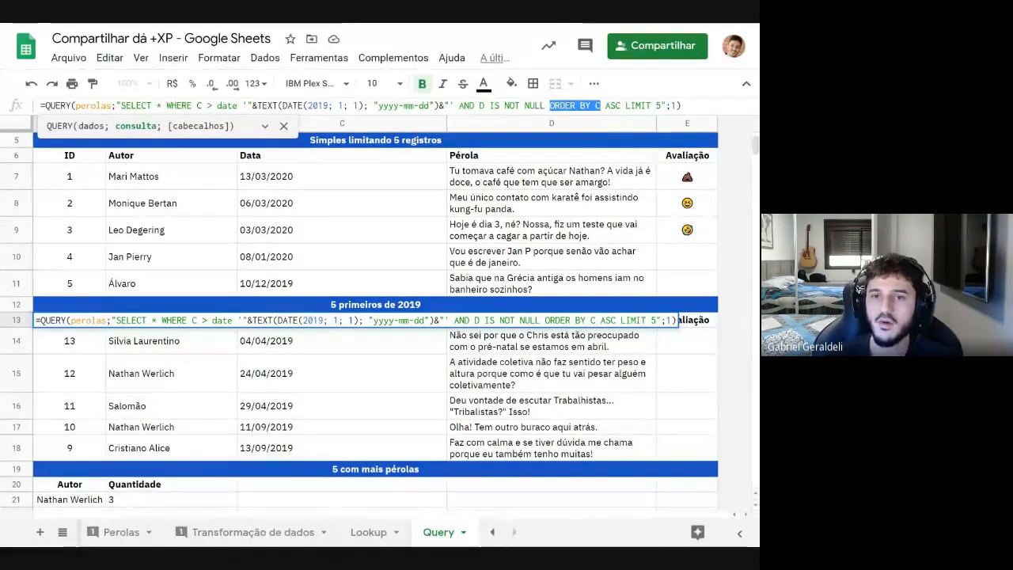
left_click_drag(606, 105, 669, 106)
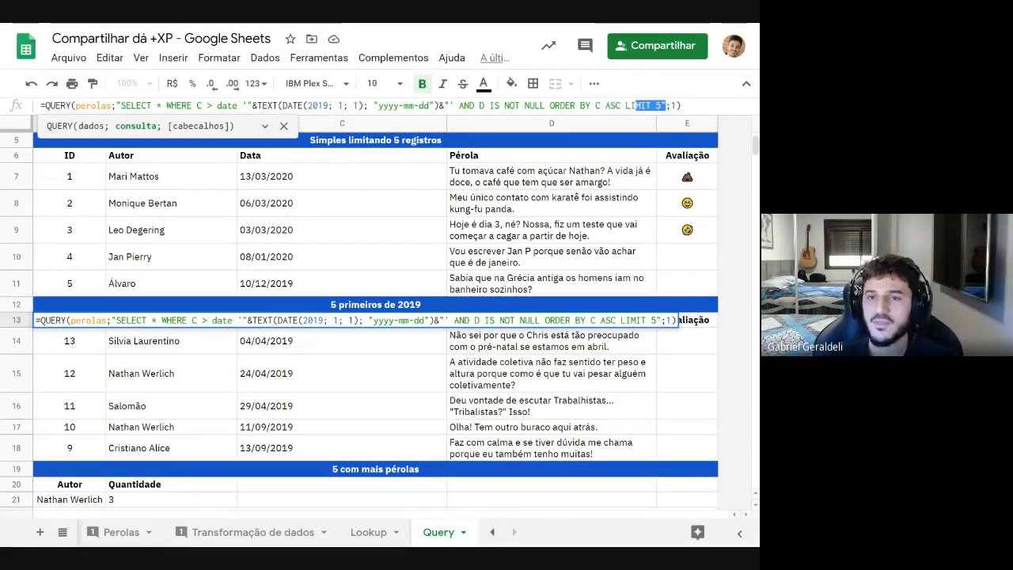
left_click(670, 112)
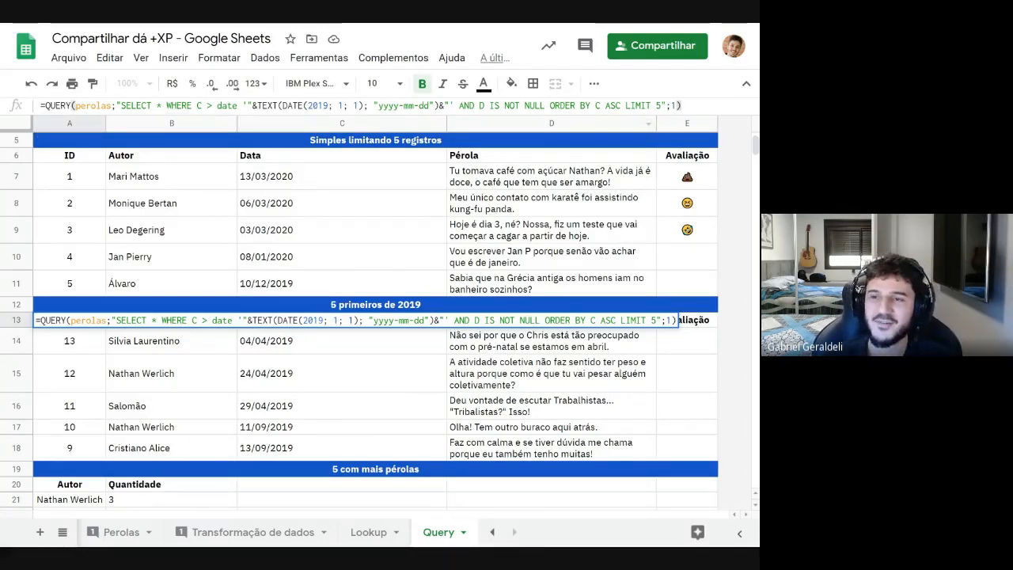
key("Escape")
Examine the selected columns B and count(B) in the QUERY formula in A20 under "5 com mais pérolas"
scroll(212, 349, "down", 3)
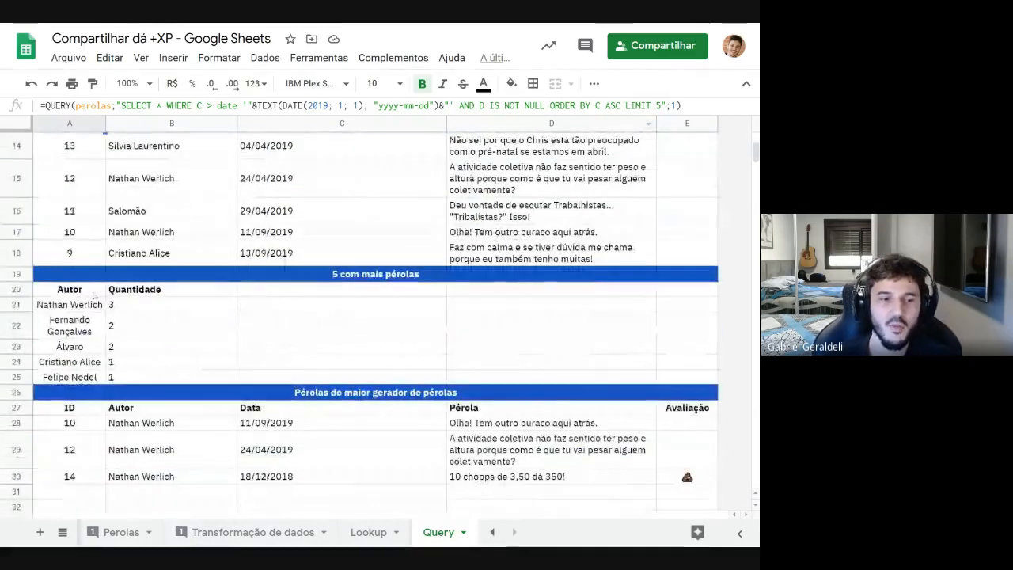
left_click(93, 294)
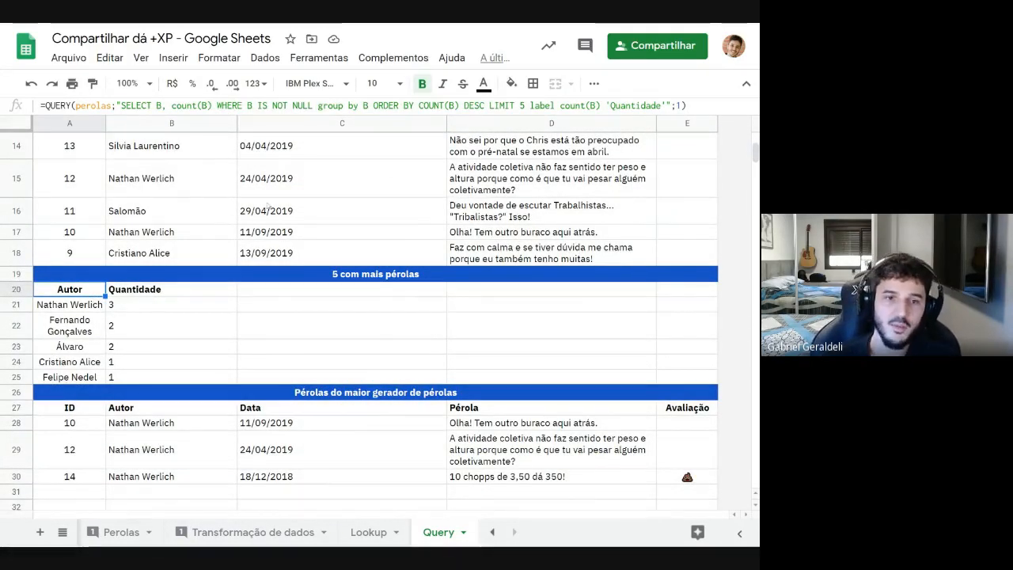
left_click_drag(171, 106, 212, 106)
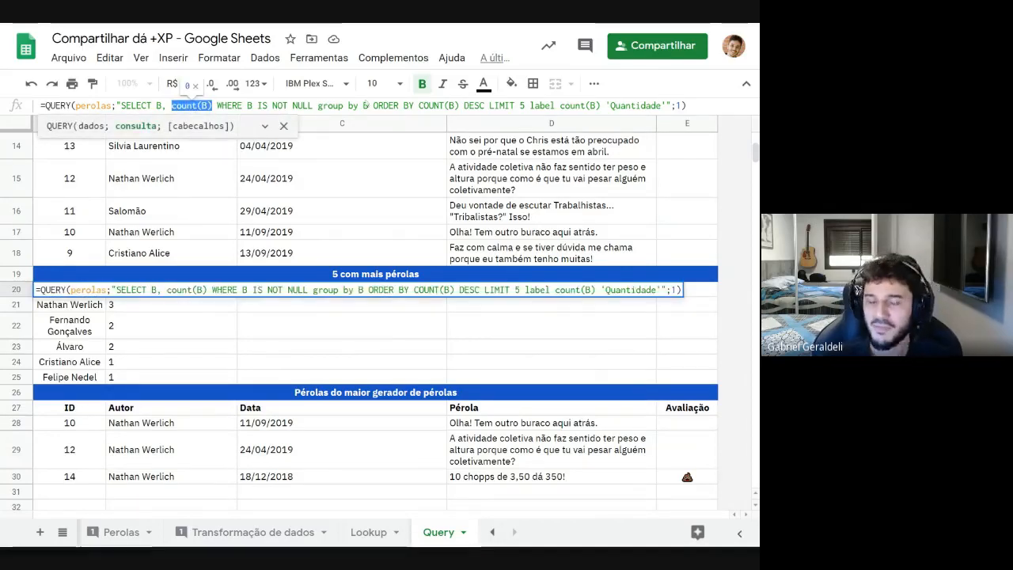
left_click(157, 105)
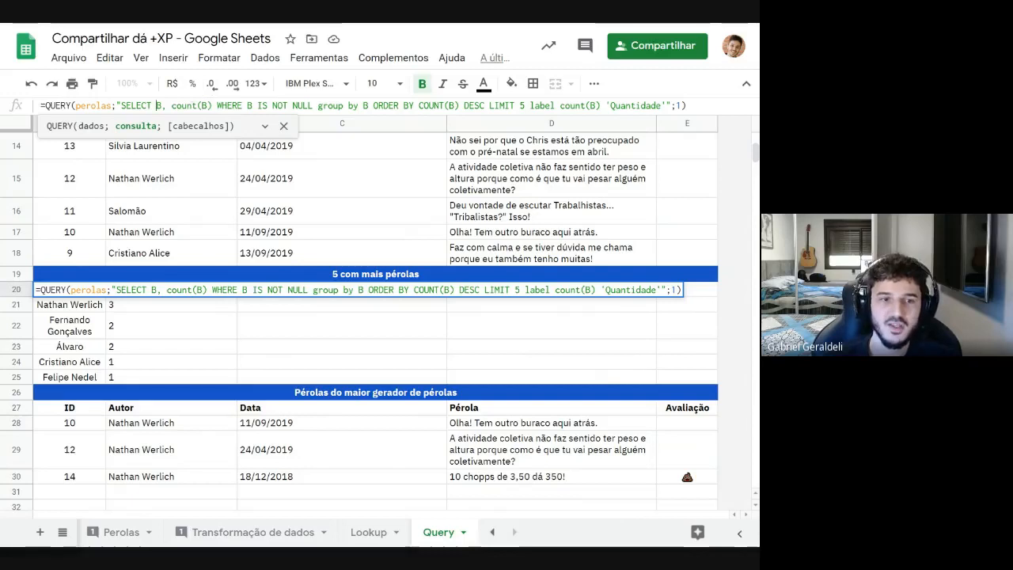
left_click_drag(190, 106, 212, 105)
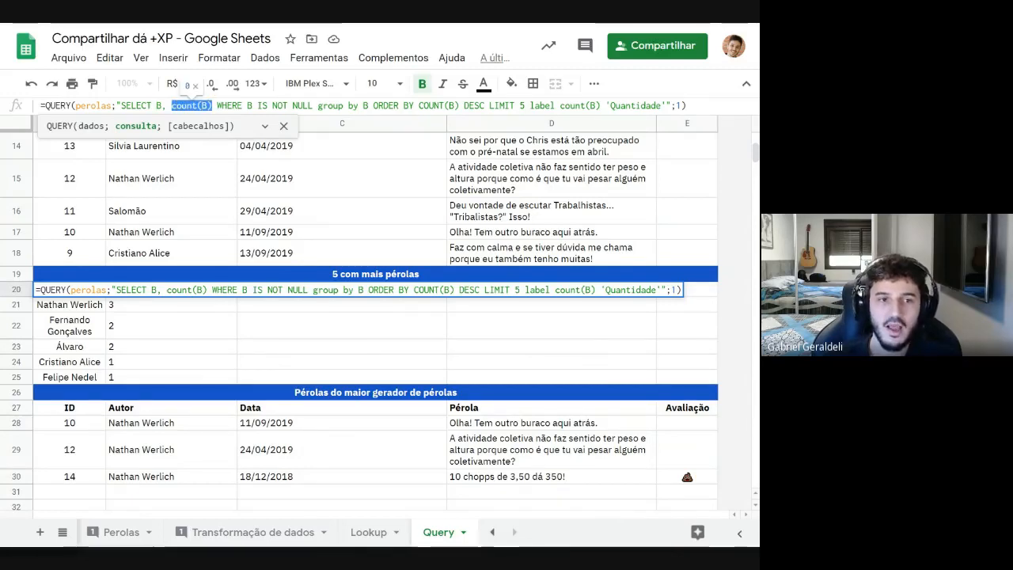
left_click(399, 277)
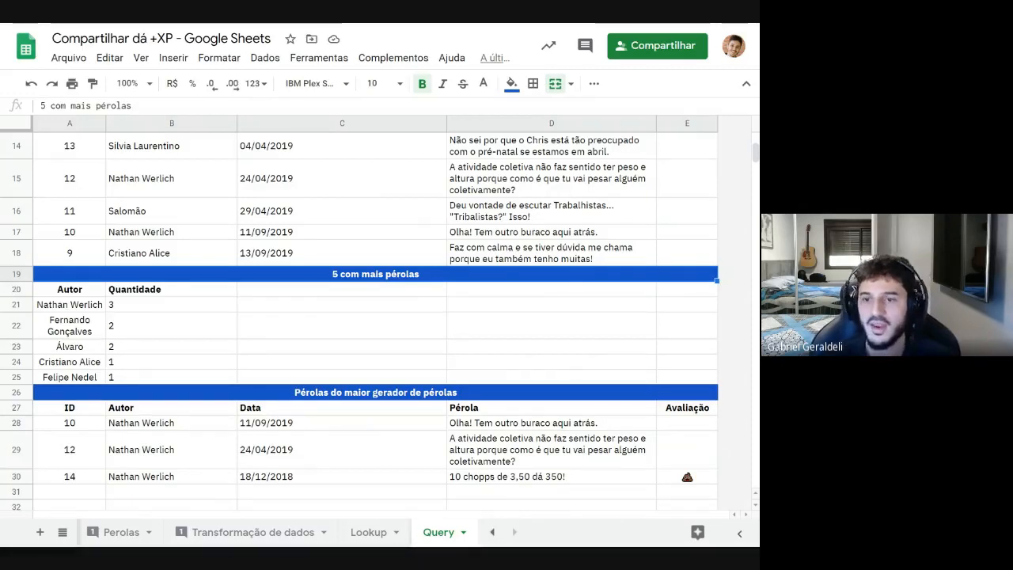
Examine the remaining clauses of A20's query through its label clause, and compare the label with the Quantidade header in B20
left_click(79, 286)
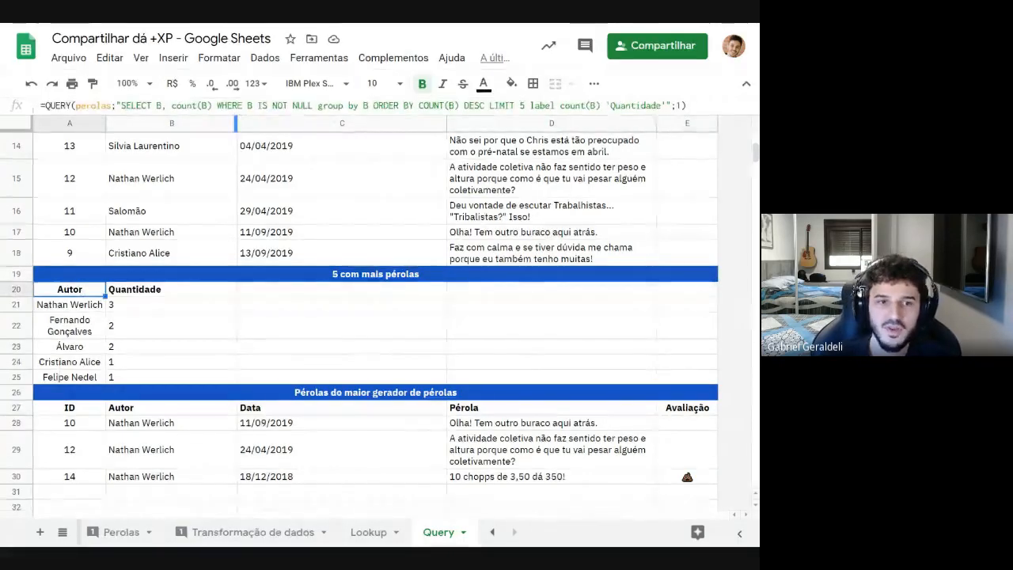
double_click(159, 106)
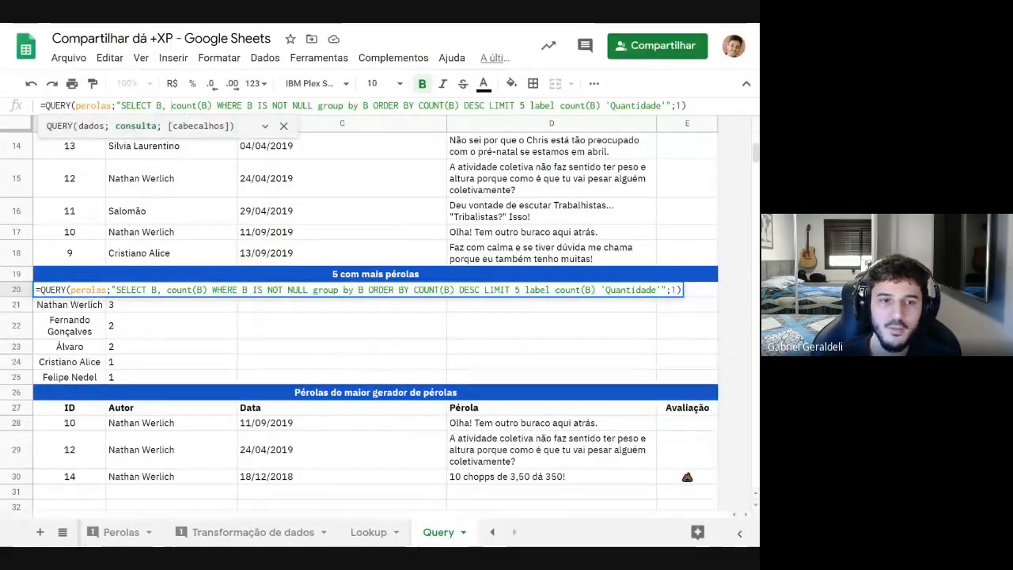
left_click_drag(171, 106, 672, 105)
left_click(471, 105)
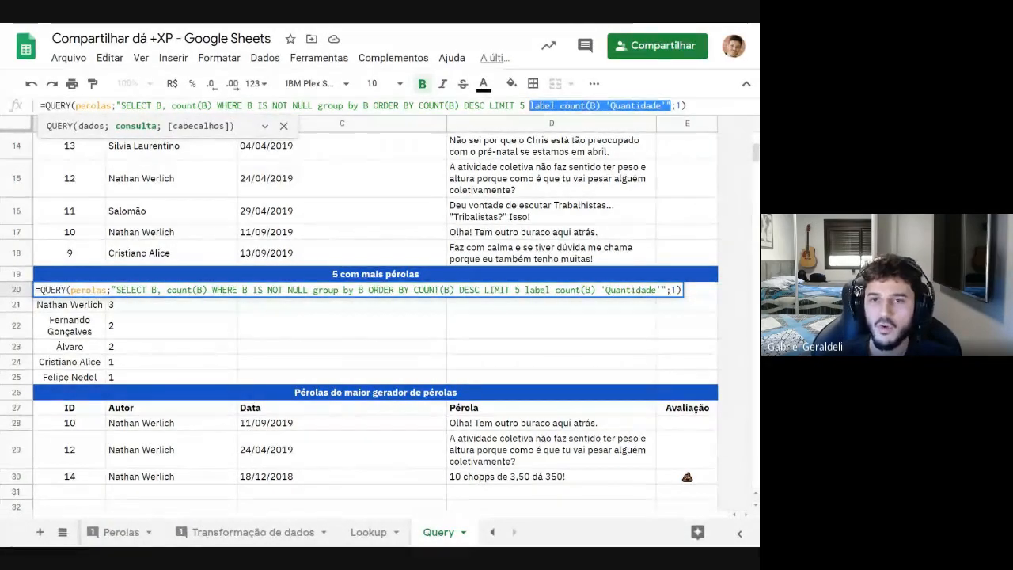
key("Escape")
left_click(155, 291)
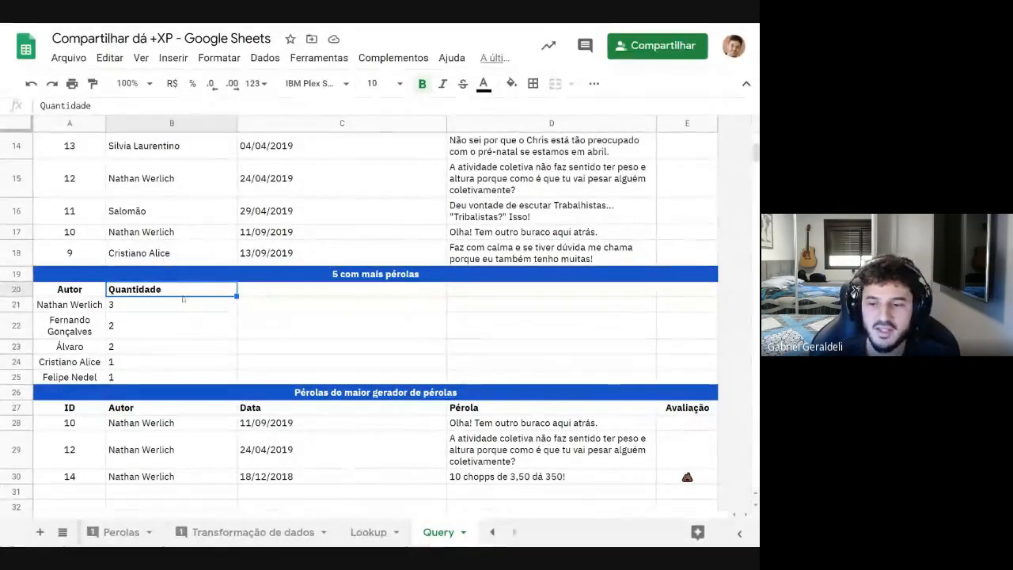
key("Left")
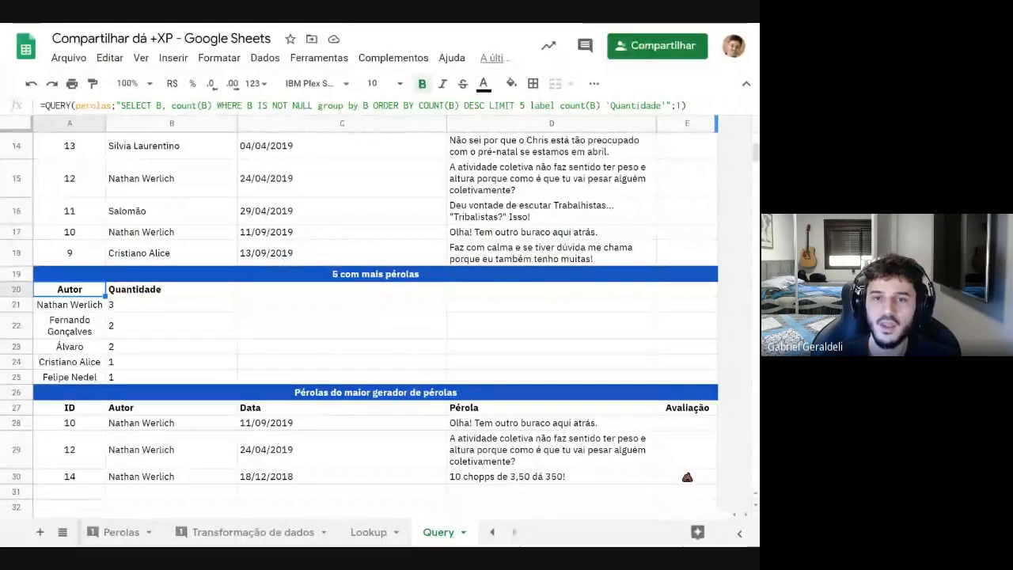
Examine the single quotes around 'Quantidade' in the label clause of A20's QUERY formula, leaving the formula as it is
left_click_drag(531, 106, 625, 105)
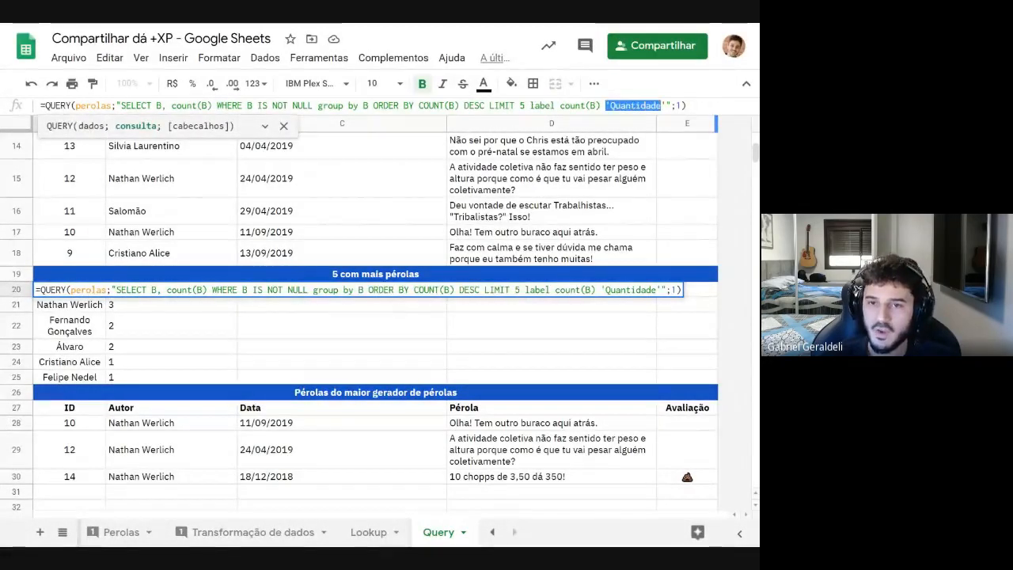
left_click(660, 105)
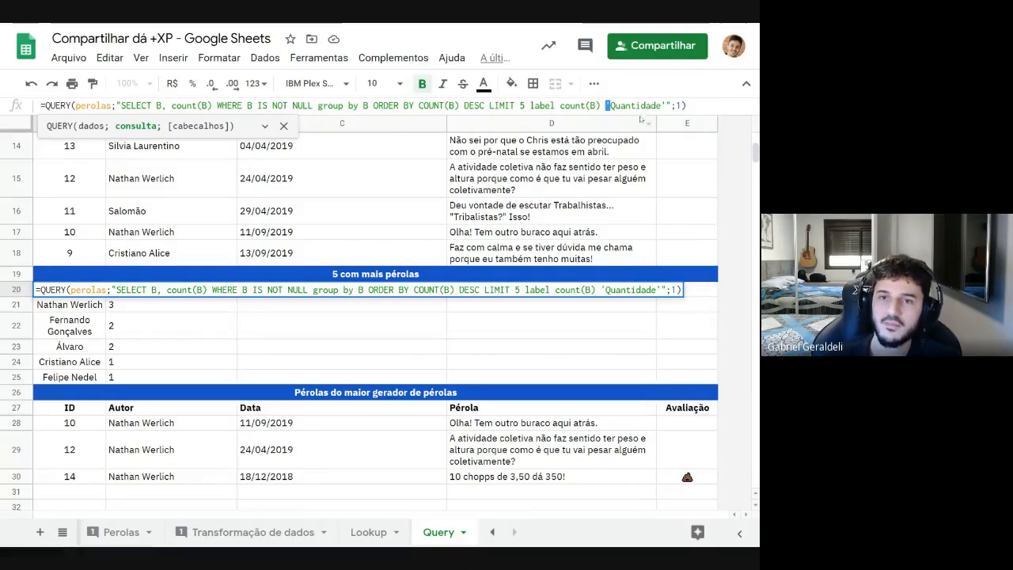
key("shift+Left")
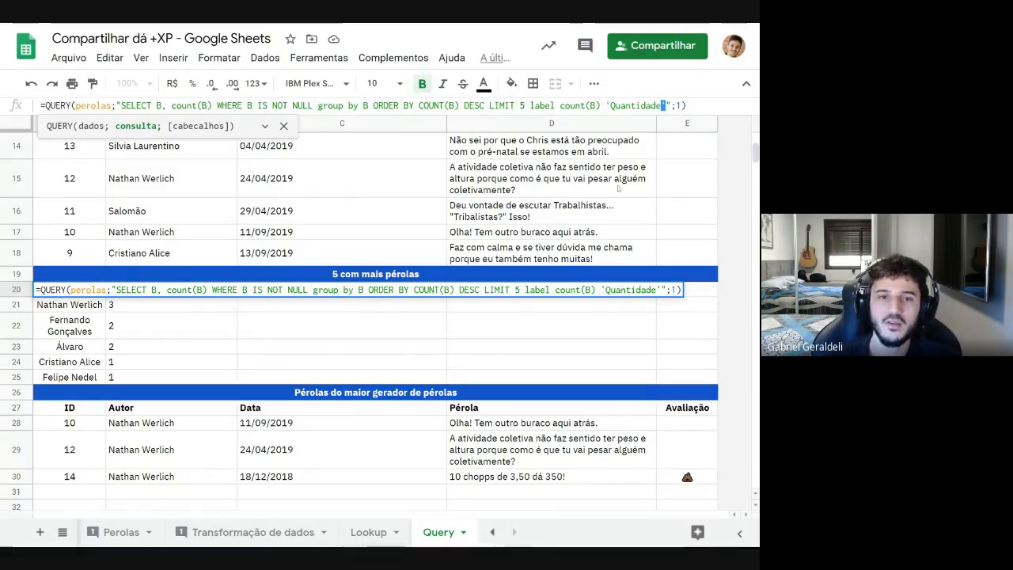
key("Escape")
Examine how A13's QUERY formula joins its text pieces with & around the formatted date, and preview the whole query string
scroll(141, 198, "up", 1)
left_click(71, 156)
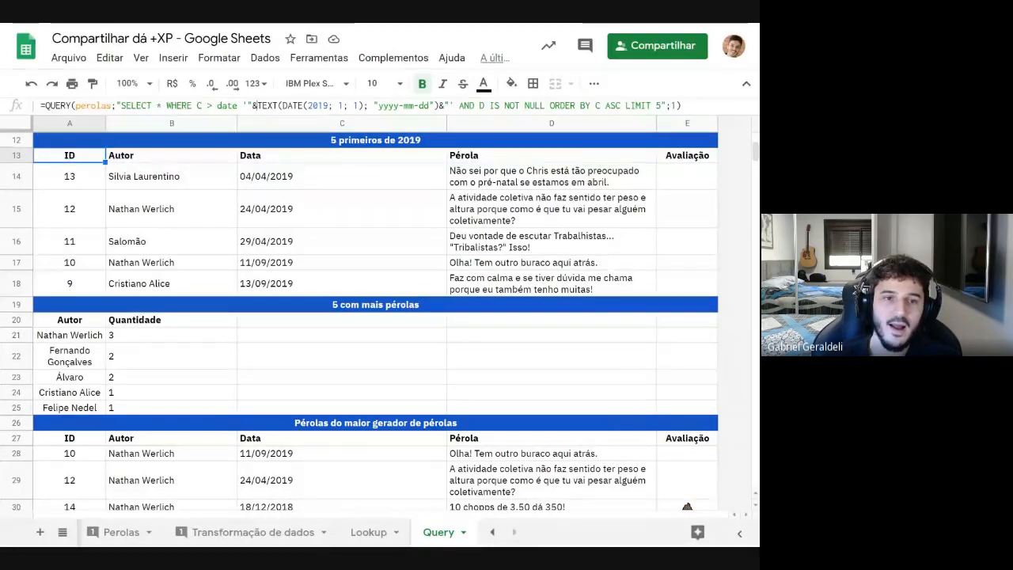
left_click(254, 105)
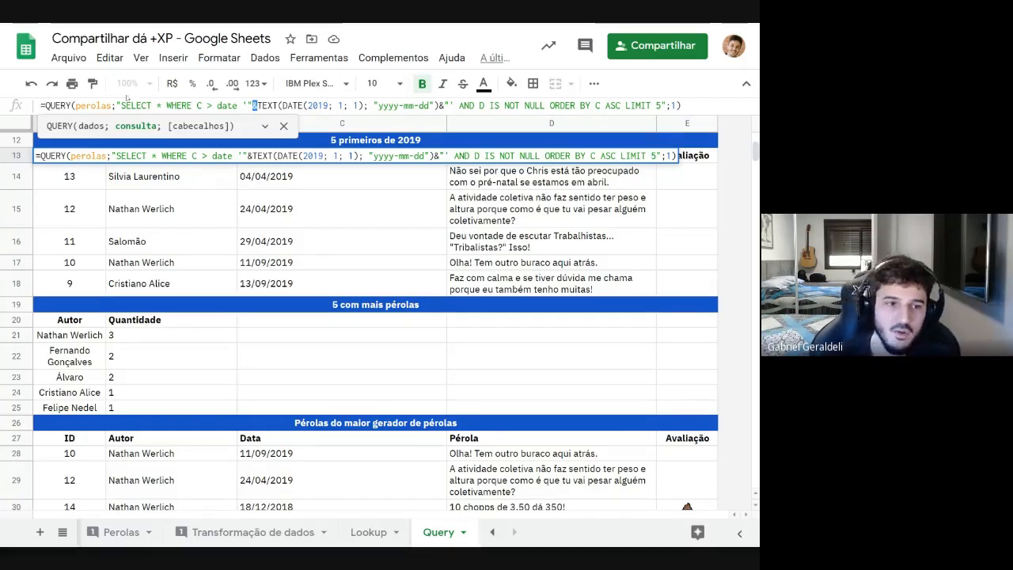
left_click_drag(117, 106, 667, 106)
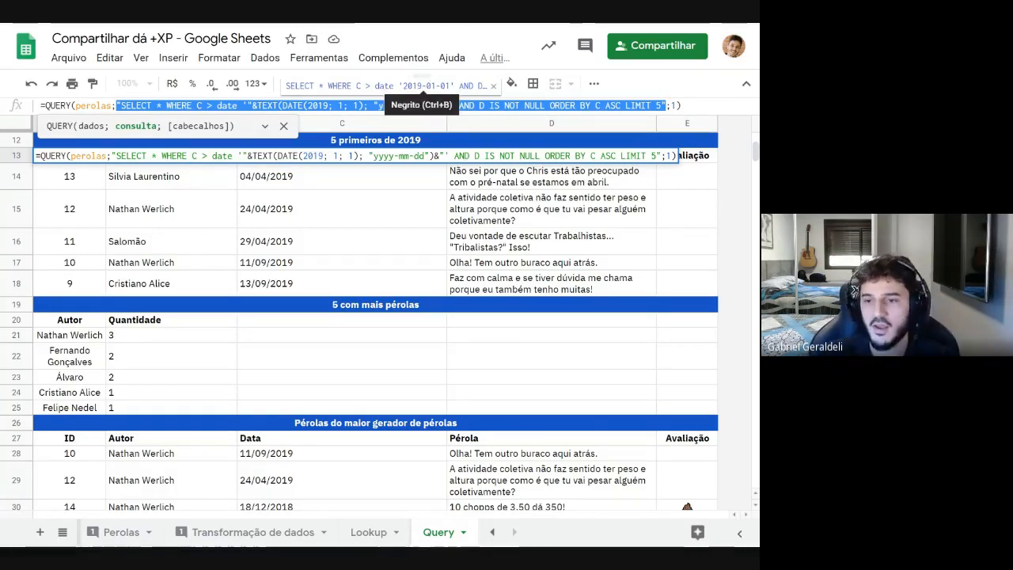
key("Escape")
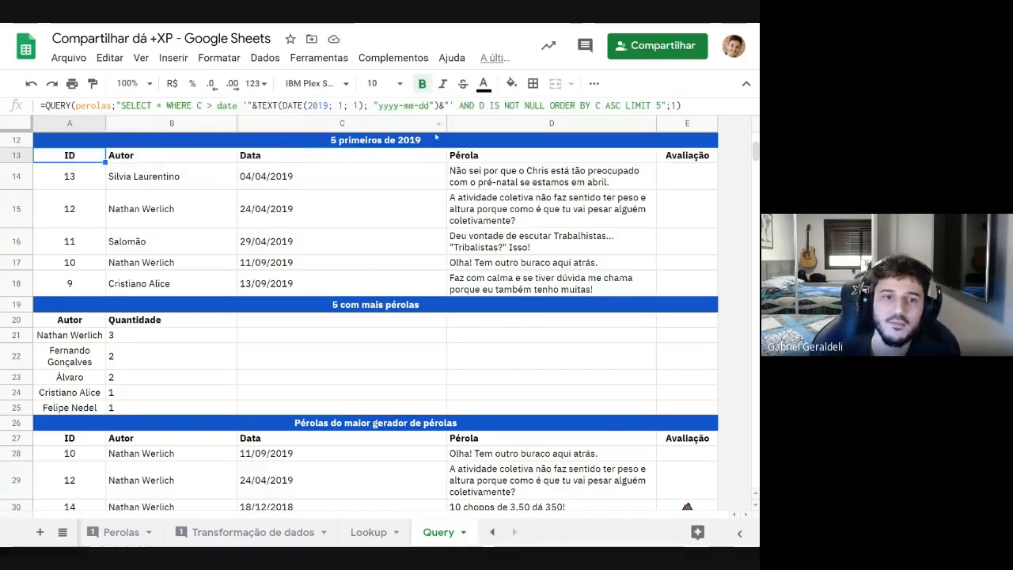
Select A27 under "Pérolas do maior gerador de pérolas" and enlarge the formula bar to show its whole QUERY formula
left_click(259, 350)
scroll(259, 350, "down", 3)
left_click(69, 300)
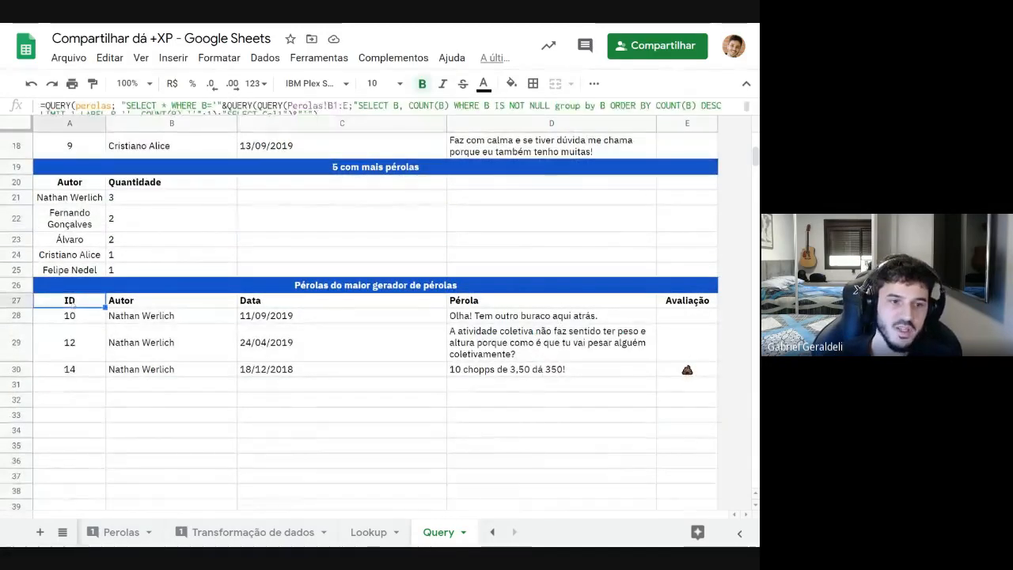
left_click_drag(351, 121, 355, 153)
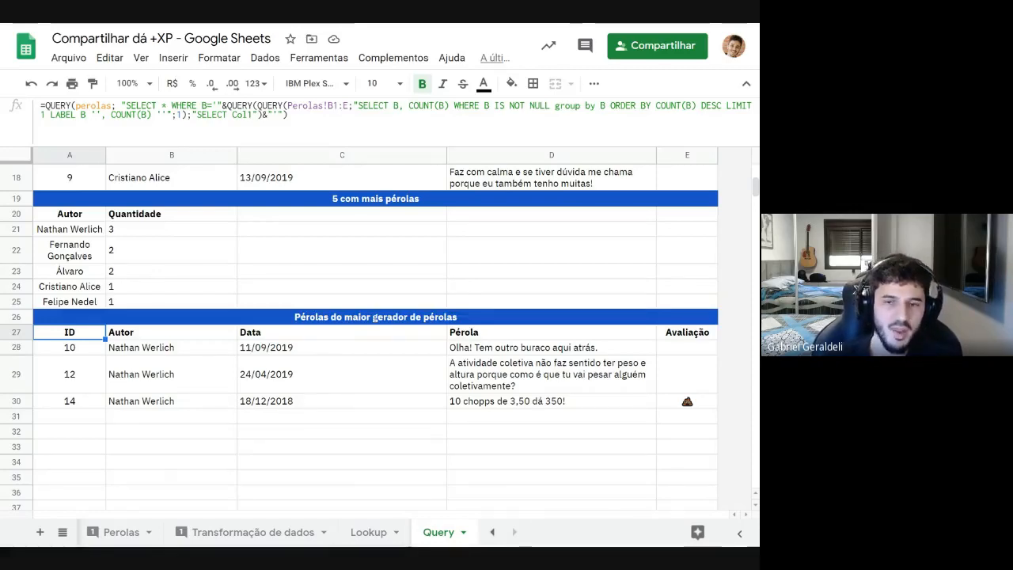
Compare the QUERY formula in A20 under "5 com mais pérolas" with the nested one in A27
scroll(356, 317, "up", 1)
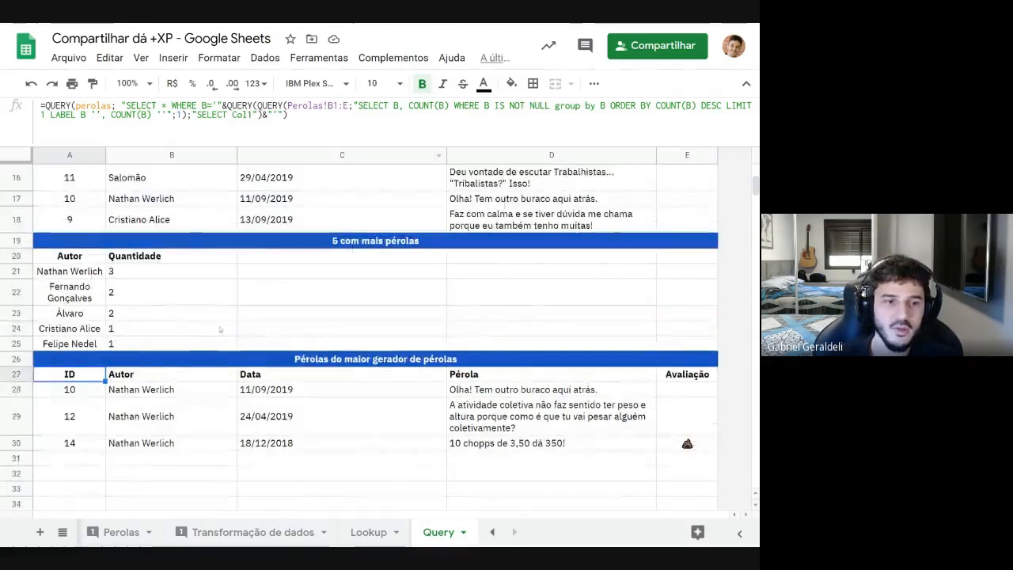
left_click(85, 255)
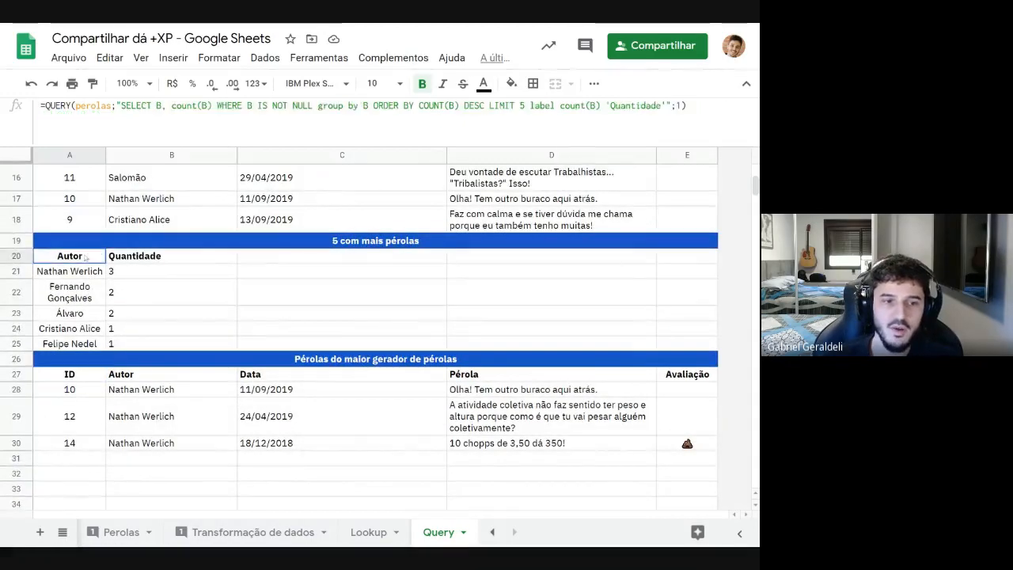
left_click(367, 360)
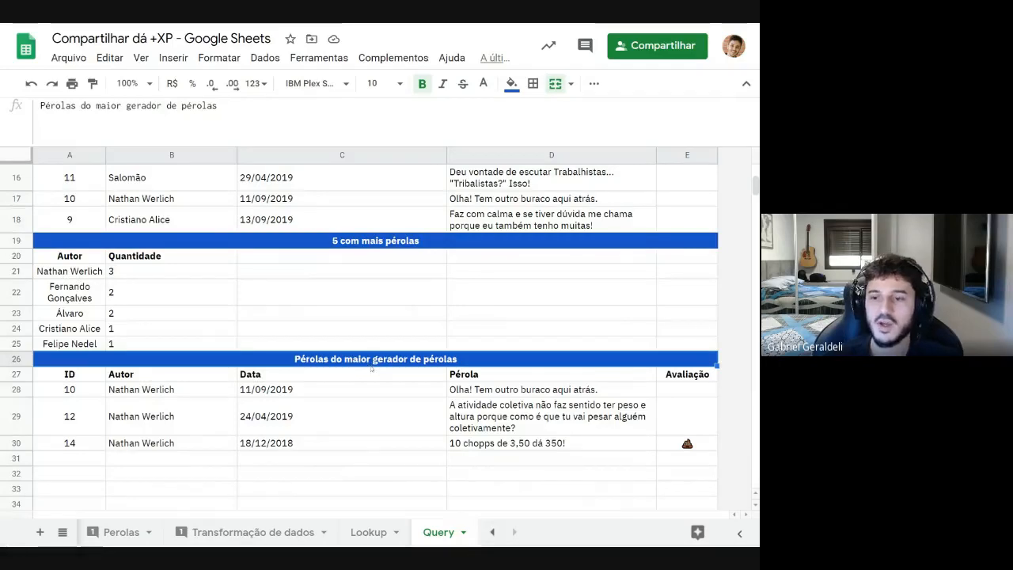
left_click(73, 257)
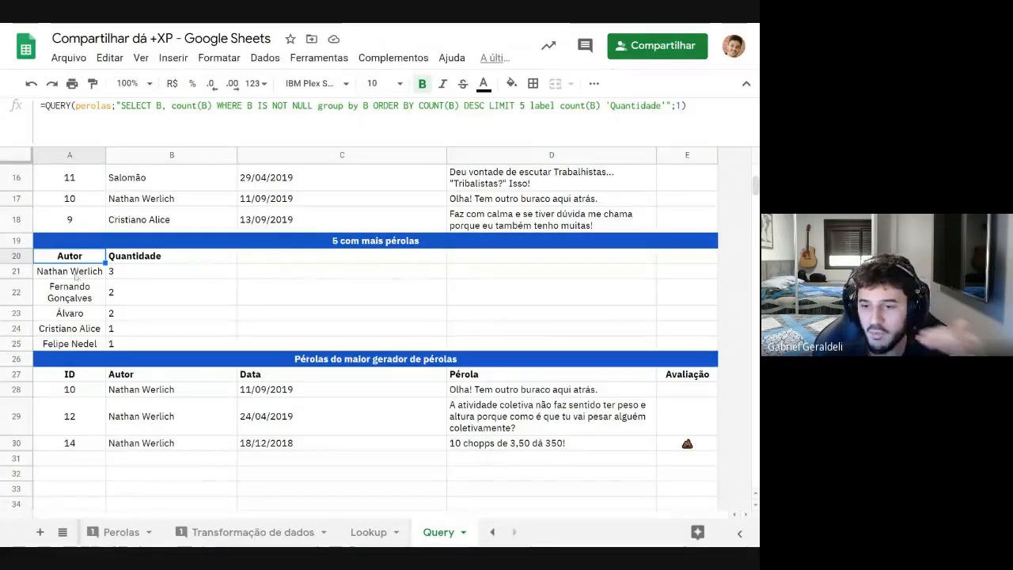
left_click(69, 375)
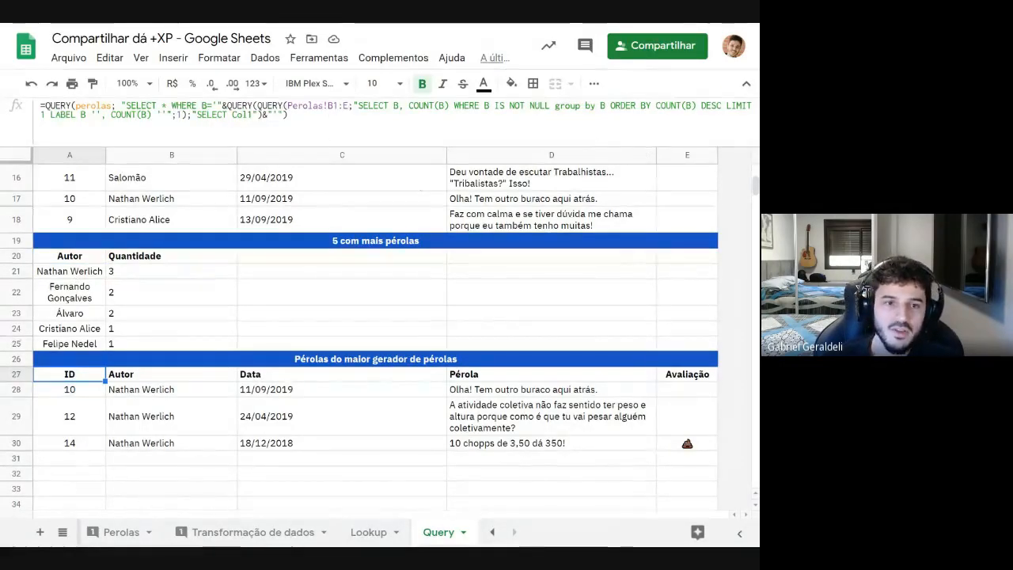
Examine the innermost query string in A27, from SELECT B, COUNT(B) through its LIMIT 1 and LABEL clauses
left_click_drag(353, 105, 171, 115)
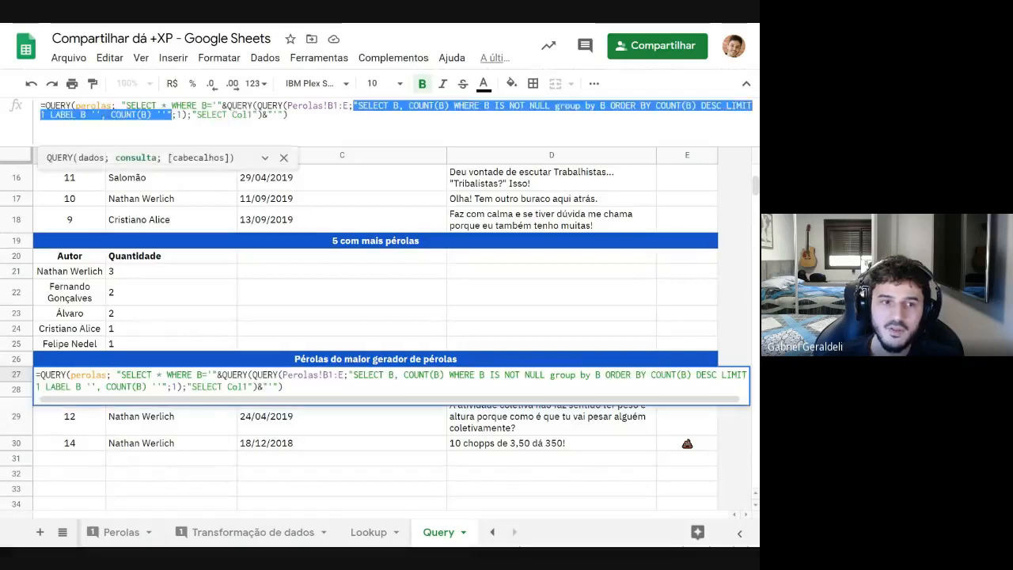
left_click(56, 114)
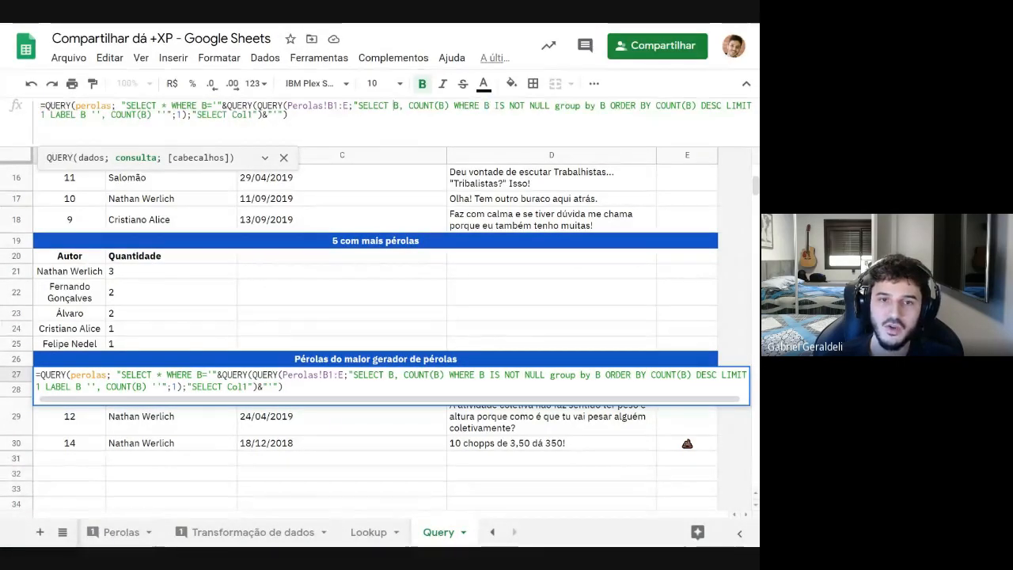
double_click(396, 105)
left_click(288, 116)
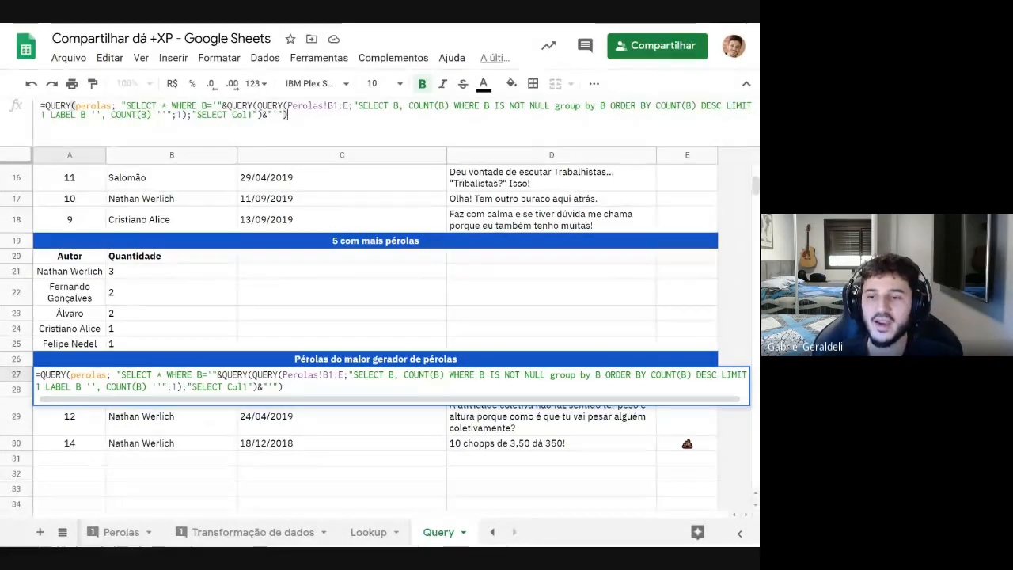
Examine A27's outer QUERY, covering its perolas data range and the nested queries supplying the WHERE B condition, without changing the formula
double_click(77, 106)
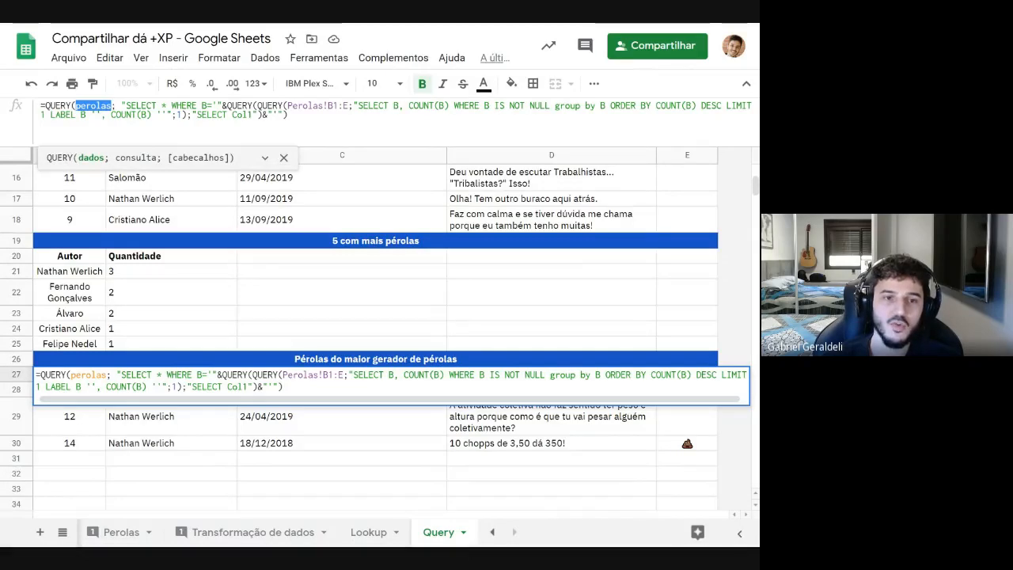
left_click_drag(232, 106, 262, 115)
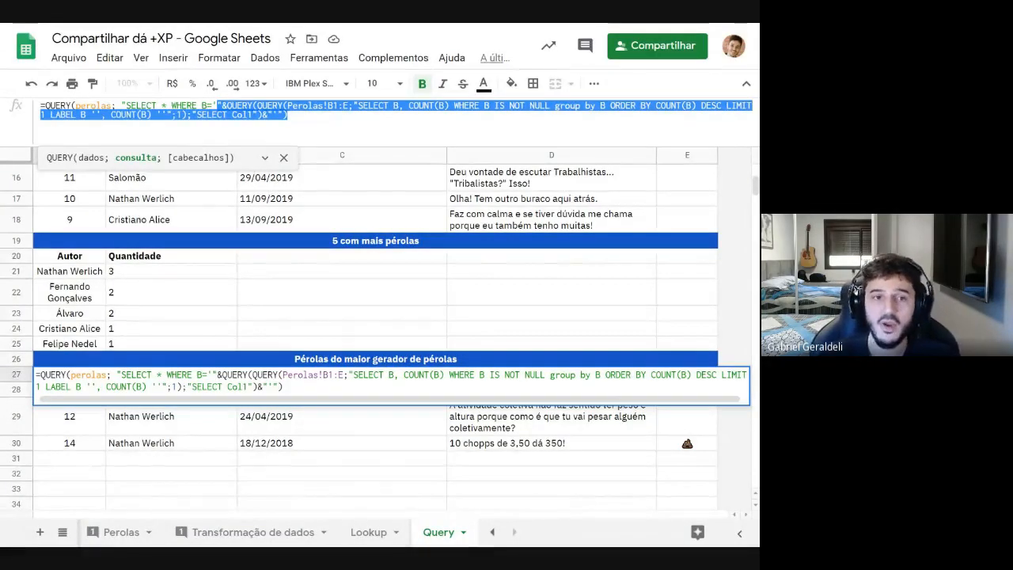
left_click(289, 116)
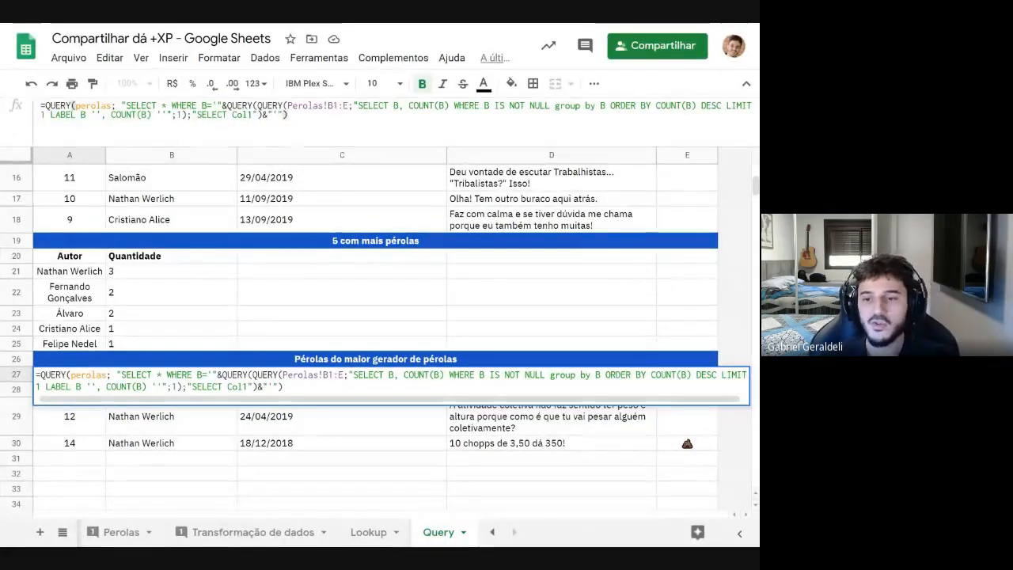
left_click(110, 105)
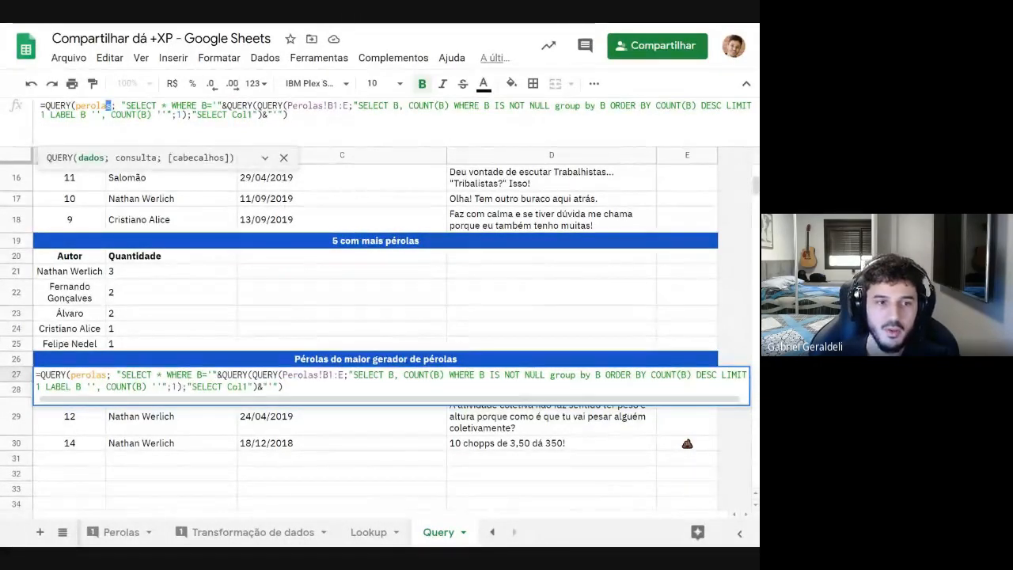
double_click(109, 105)
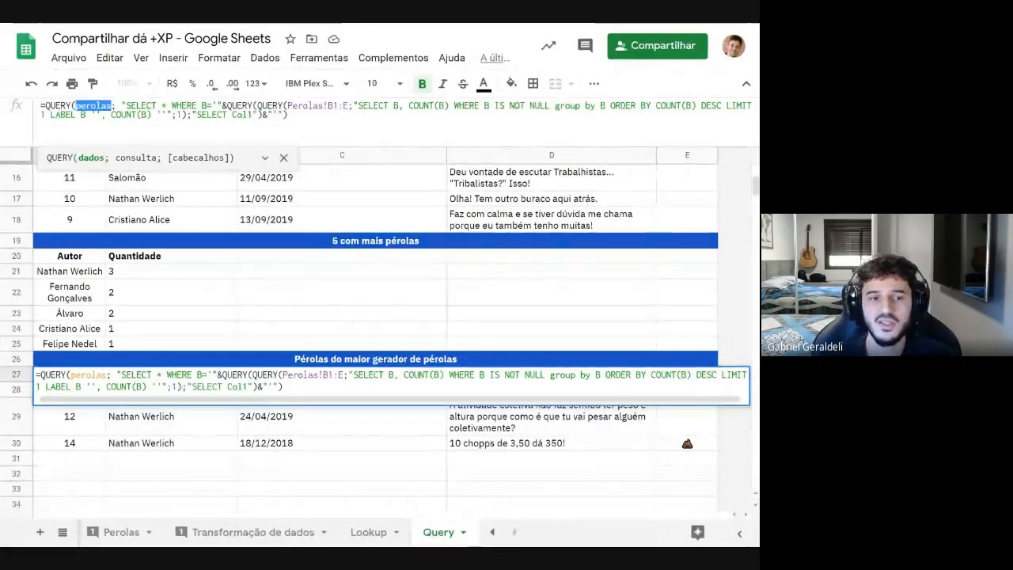
key("Escape")
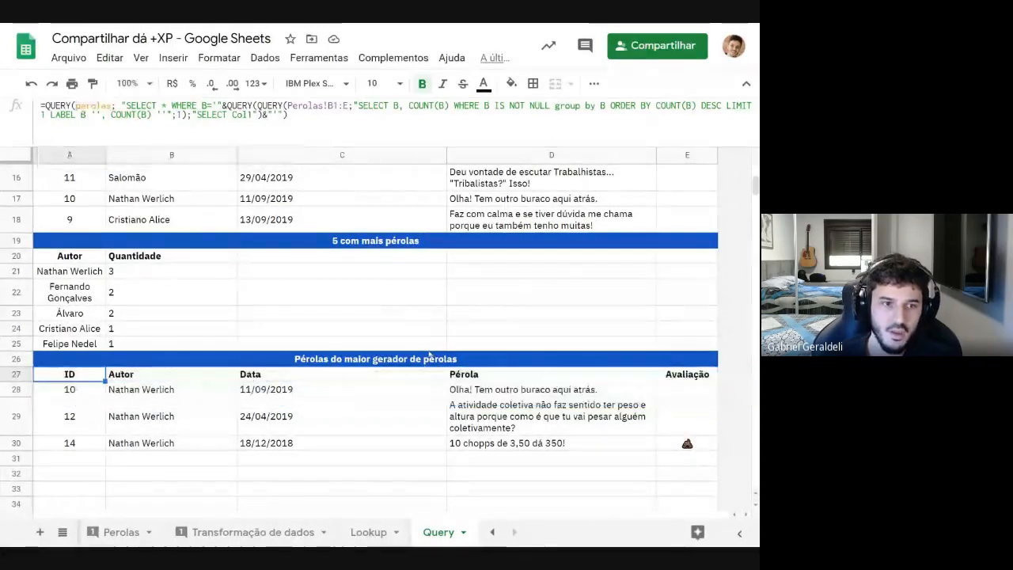
left_click(426, 417)
scroll(426, 416, "up", 6)
scroll(426, 416, "up", 3)
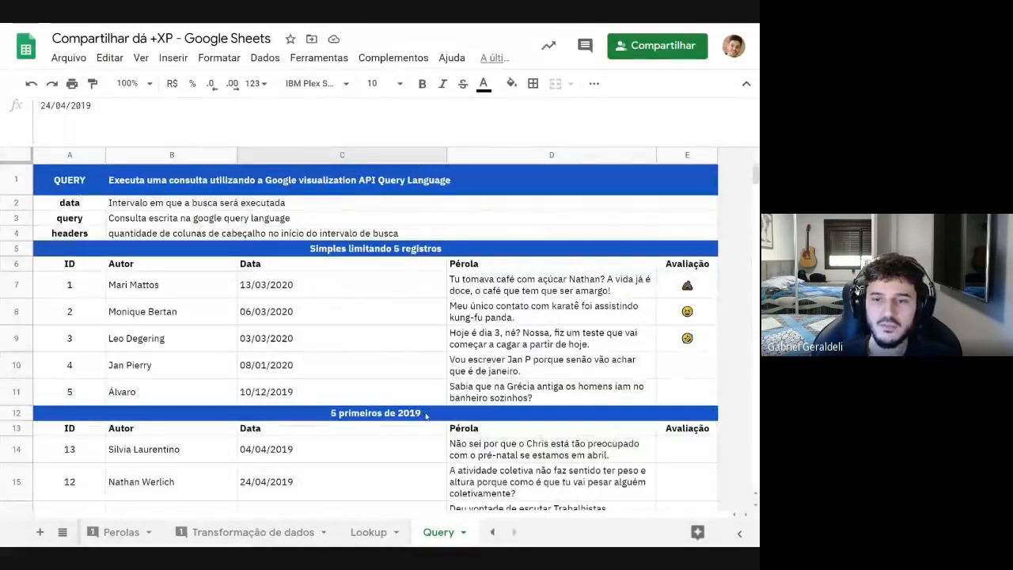
scroll(403, 341, "down", 1)
scroll(403, 331, "down", 6)
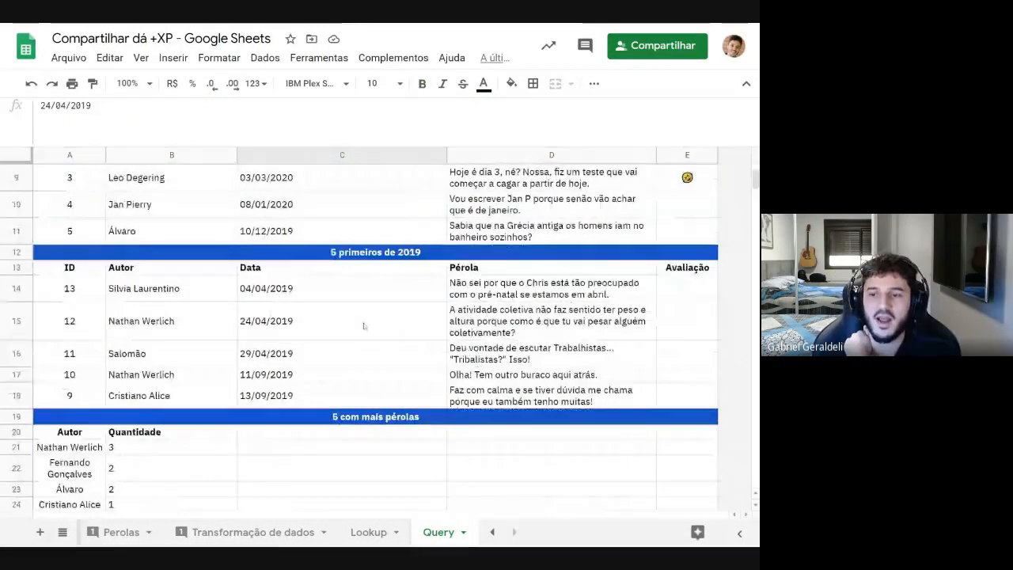
scroll(451, 320, "up", 6)
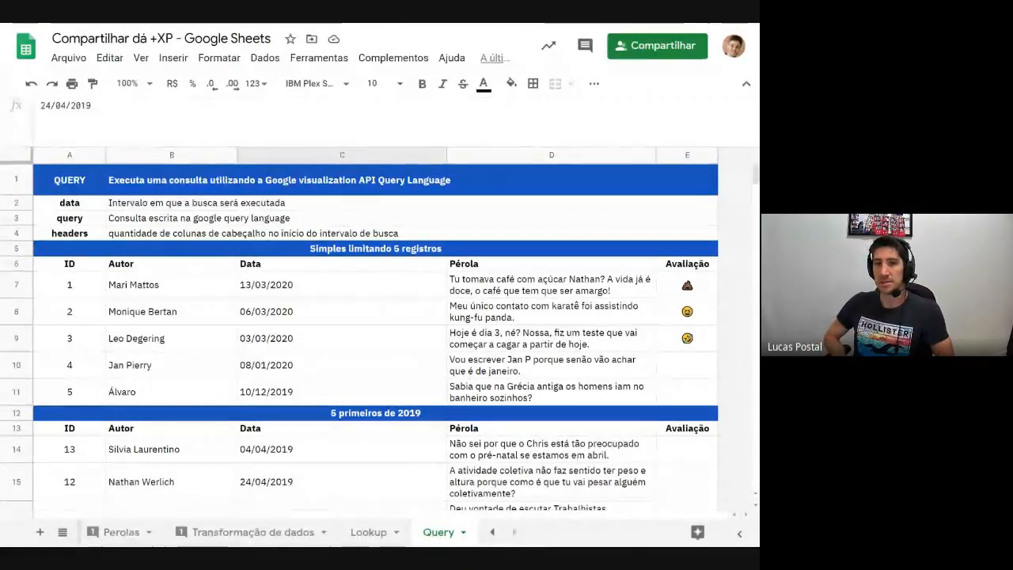
Return to the Lookup sheet and examine the VLOOKUP example that searches by ID in row 9
left_click(384, 533)
scroll(408, 381, "down", 1)
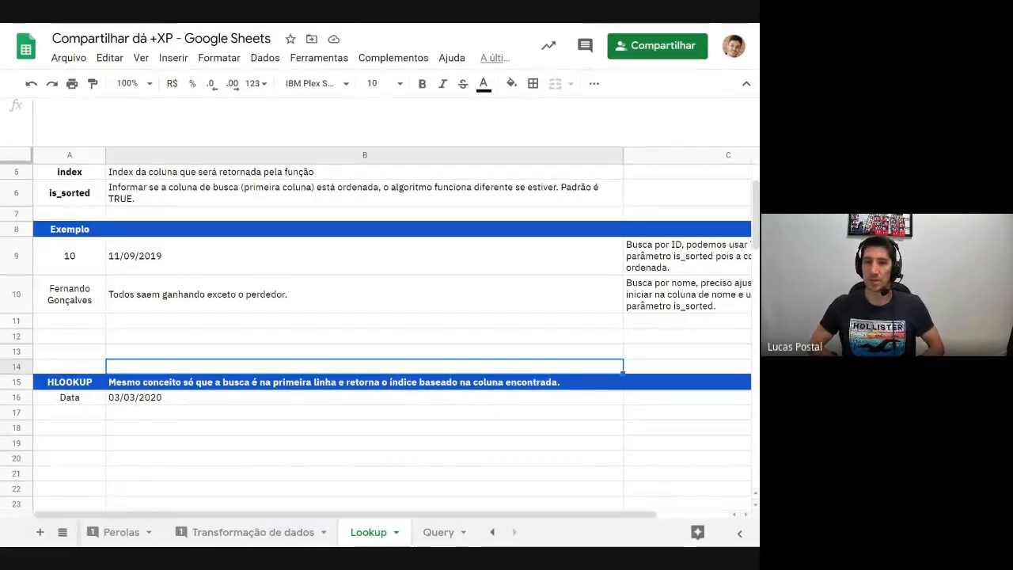
left_click(472, 342)
scroll(473, 342, "up", 3)
left_click(75, 334)
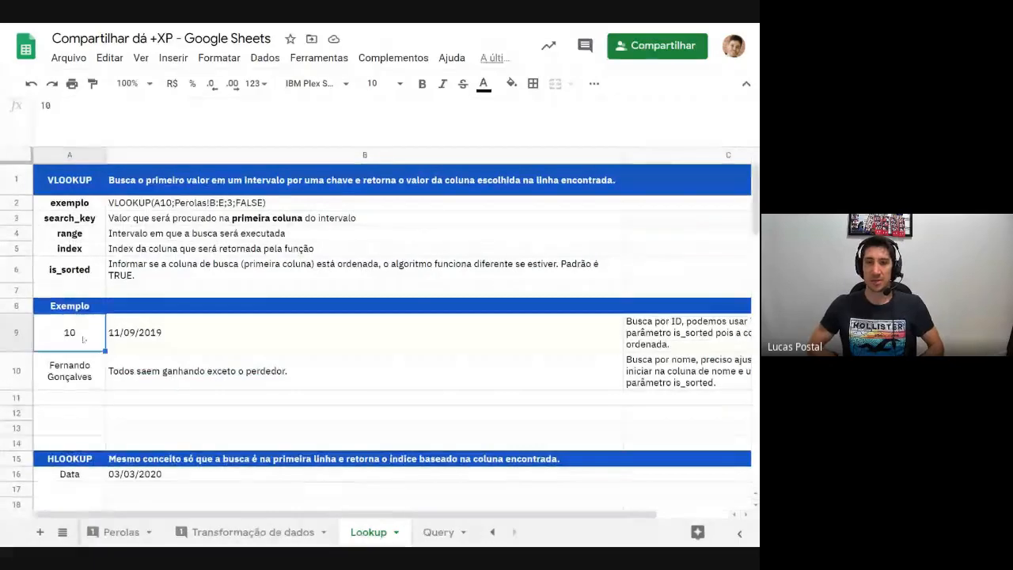
left_click(90, 308)
left_click(146, 336)
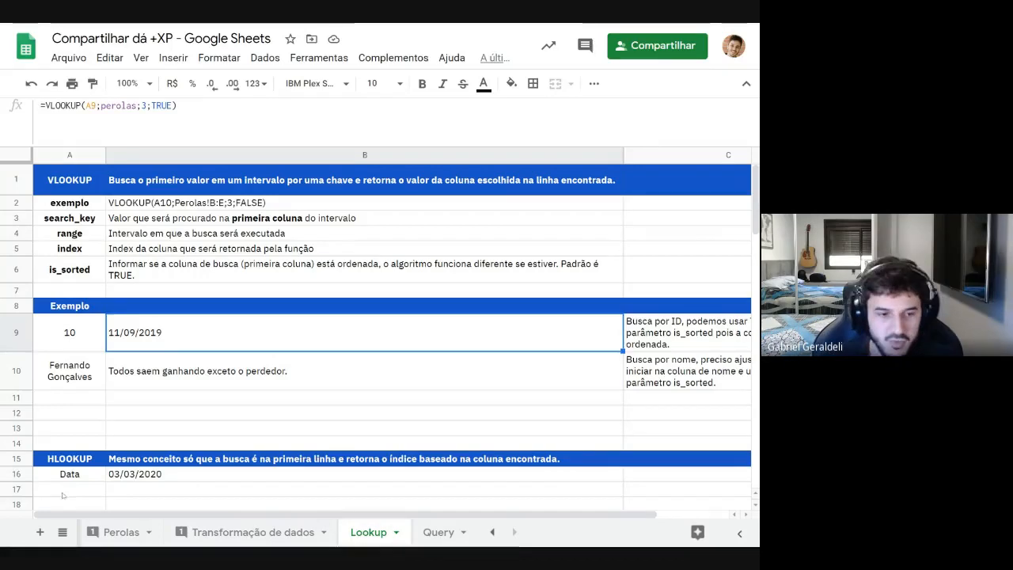
left_click(122, 412)
type("COLUMN(")
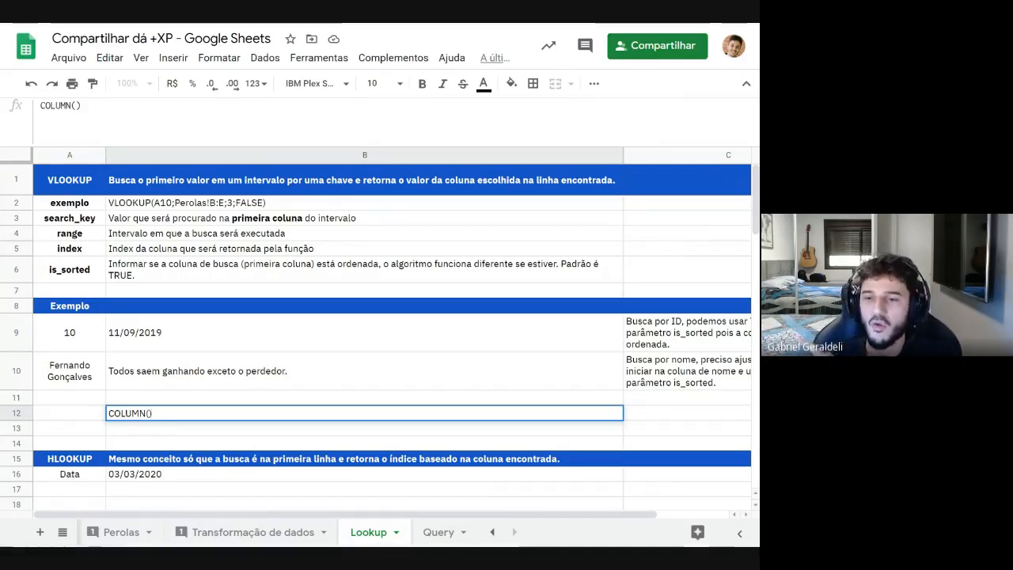
key("ctrl+a")
key("BackSpace")
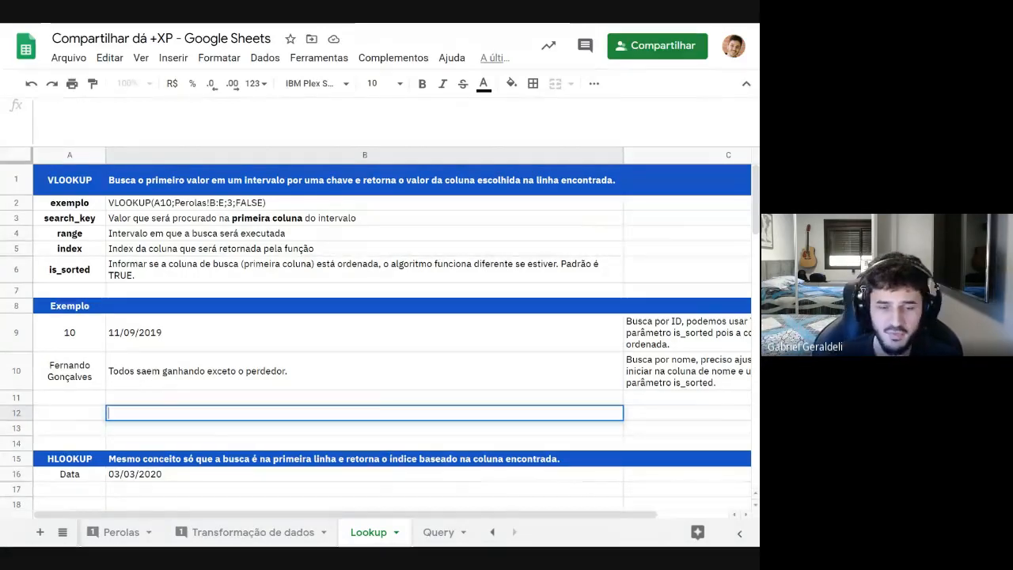
left_click(130, 401)
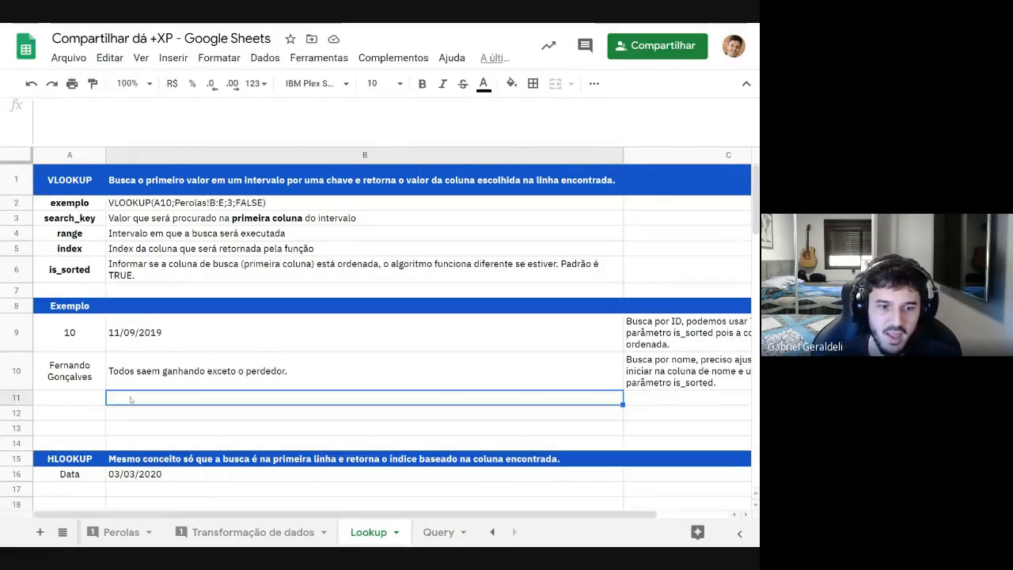
Review the VLOOKUP formula in B9 and compare it with the QUERY formula in A6 of the Query sheet
left_click(132, 348)
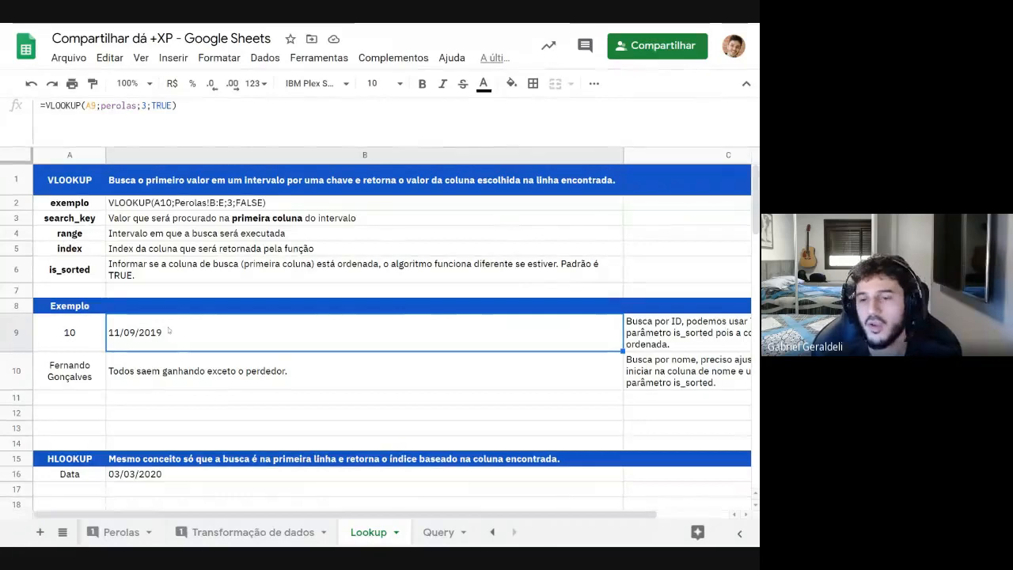
left_click(438, 528)
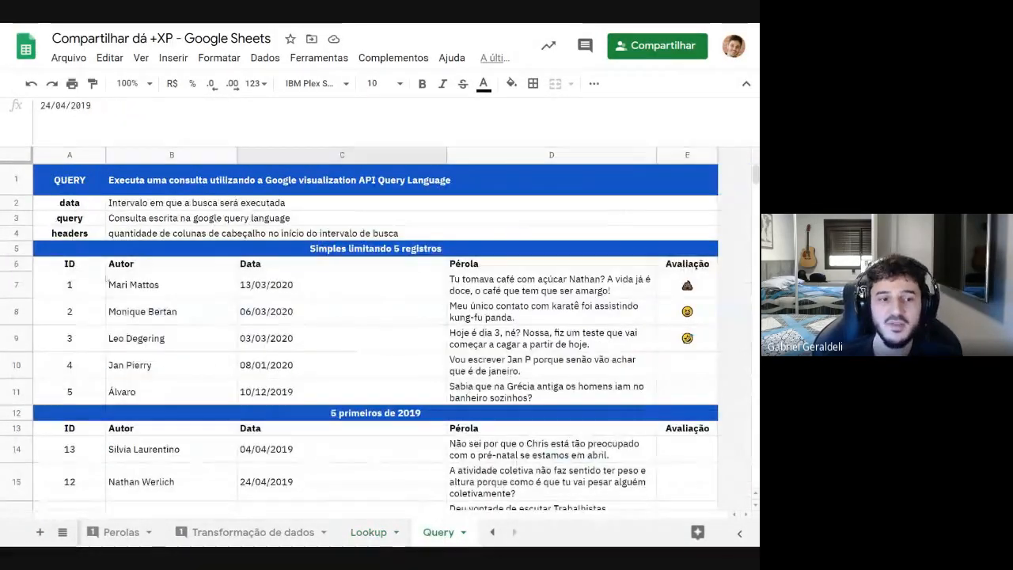
left_click(70, 264)
scroll(78, 319, "down", 1)
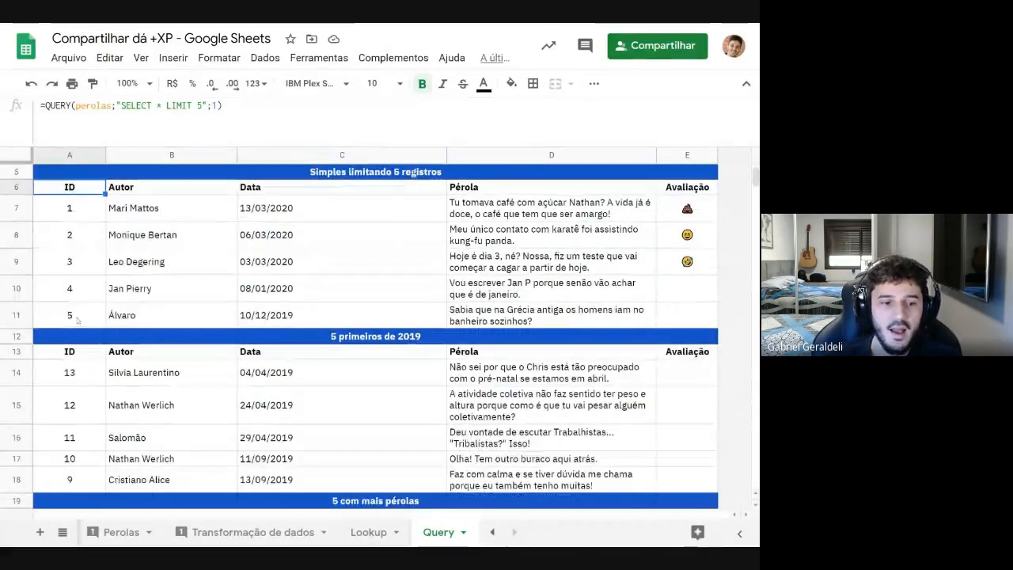
Examine the SELECT * clause in A13's QUERY formula for the "5 primeiros de 2019" example
left_click(69, 351)
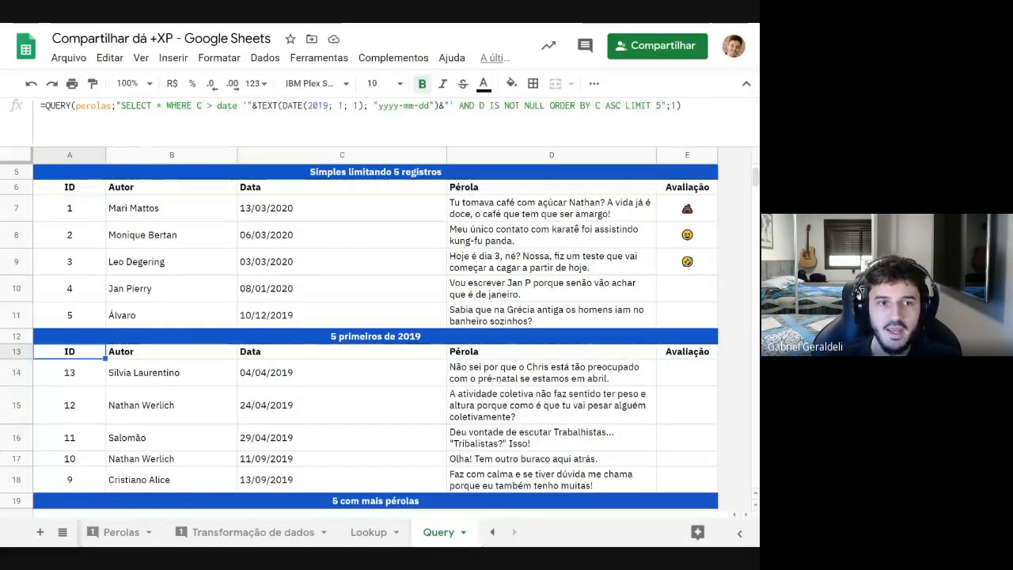
double_click(159, 106)
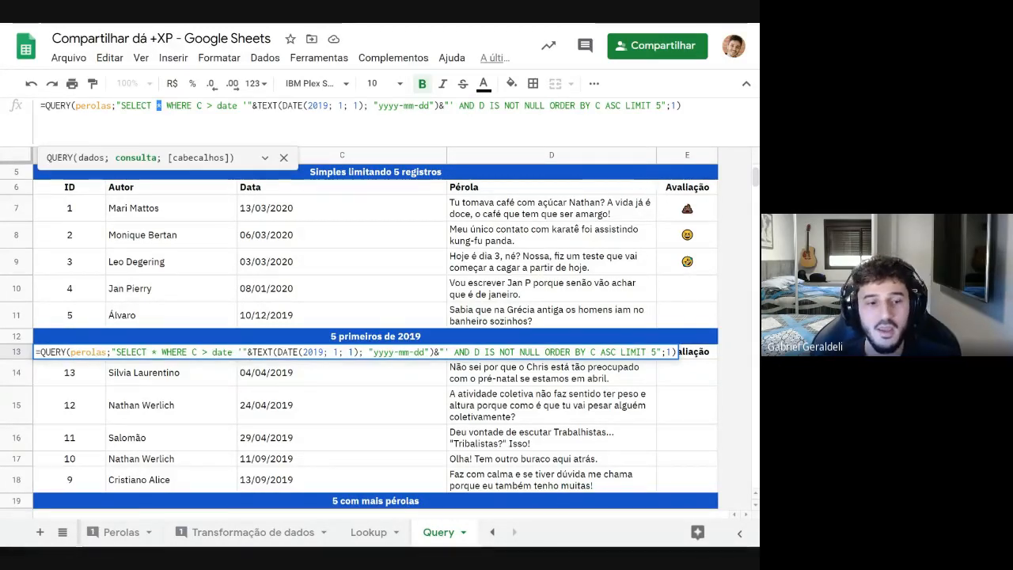
key("Escape")
Return to the Lookup sheet and examine the column index argument in B9's VLOOKUP formula without changing it
left_click(369, 532)
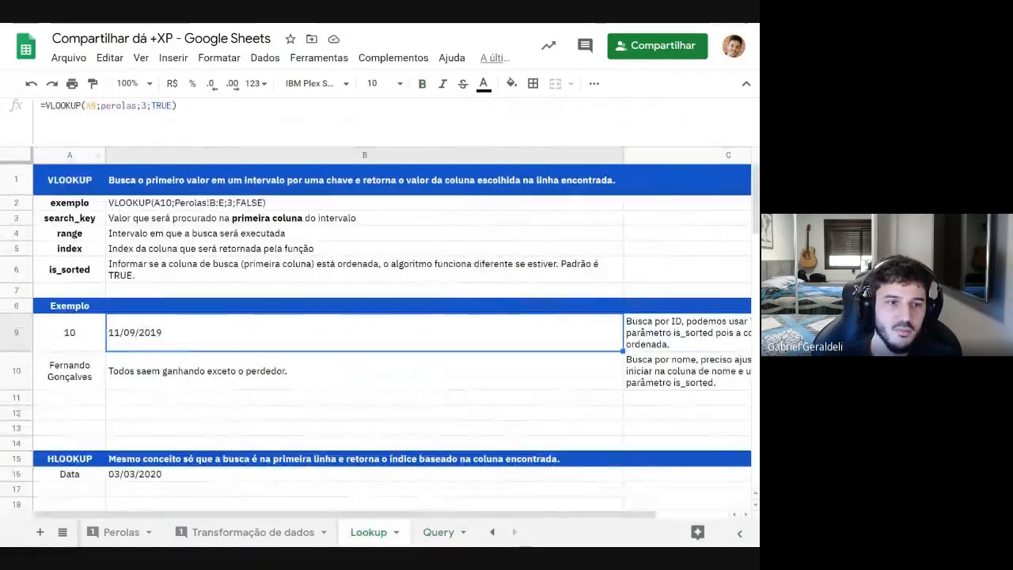
left_click(91, 105)
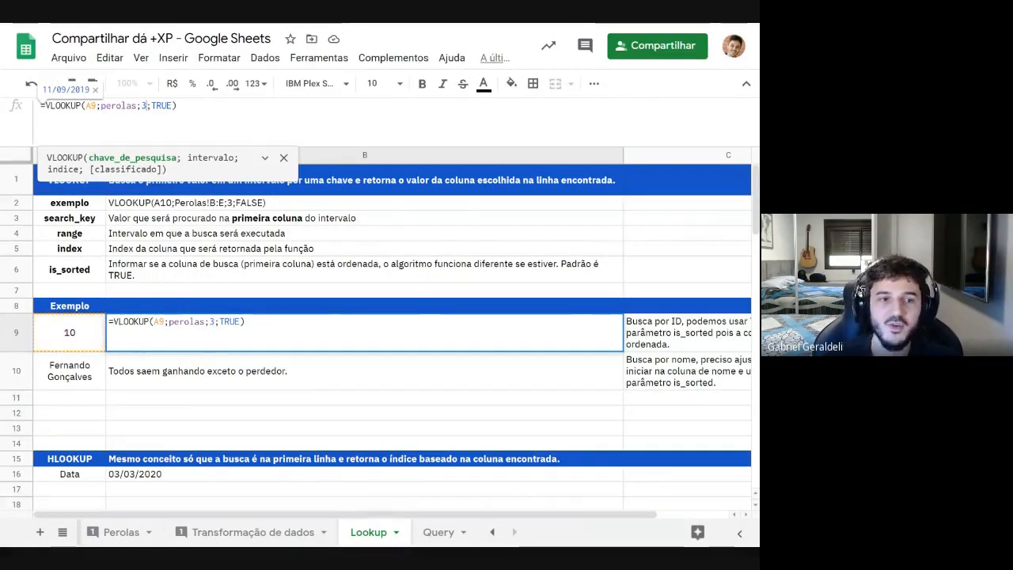
key("shift+Right")
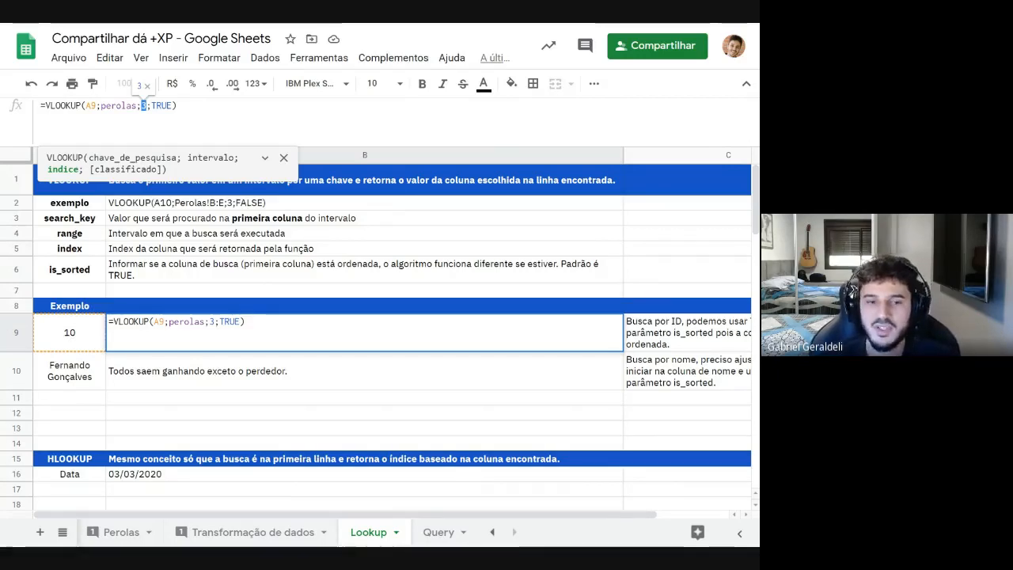
key("Return")
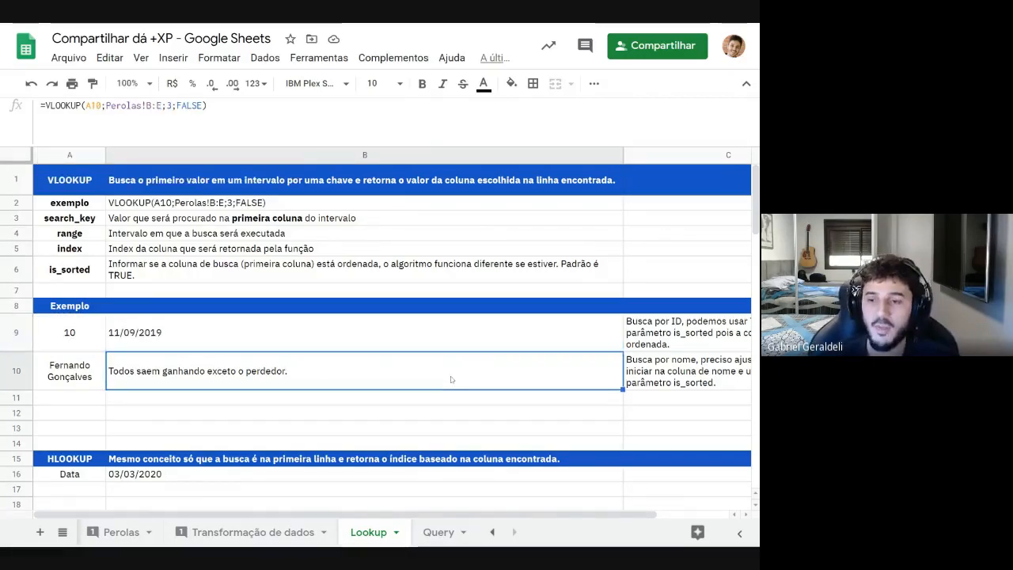
left_click(77, 329)
left_click(182, 331)
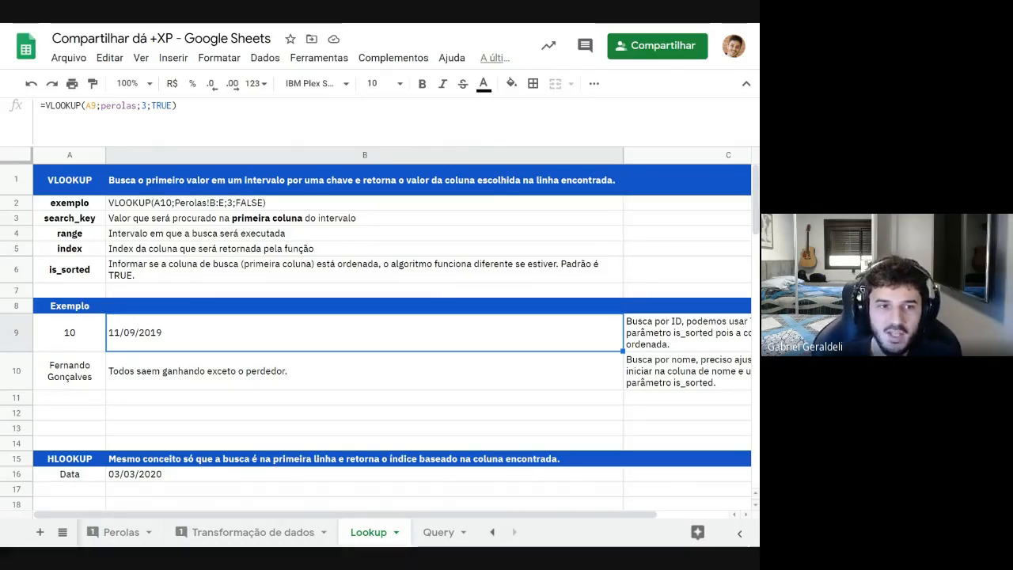
double_click(143, 105)
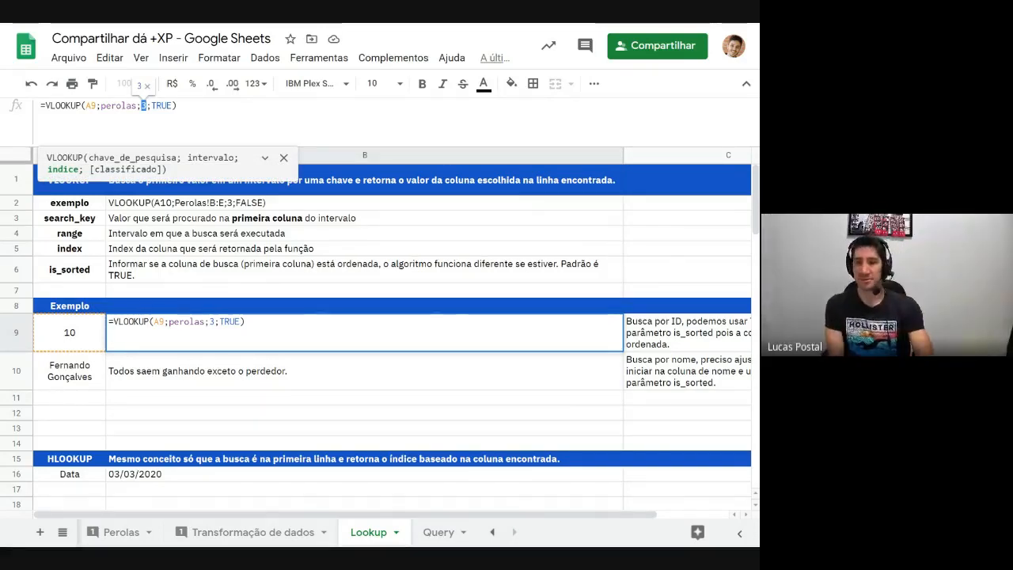
key("Return")
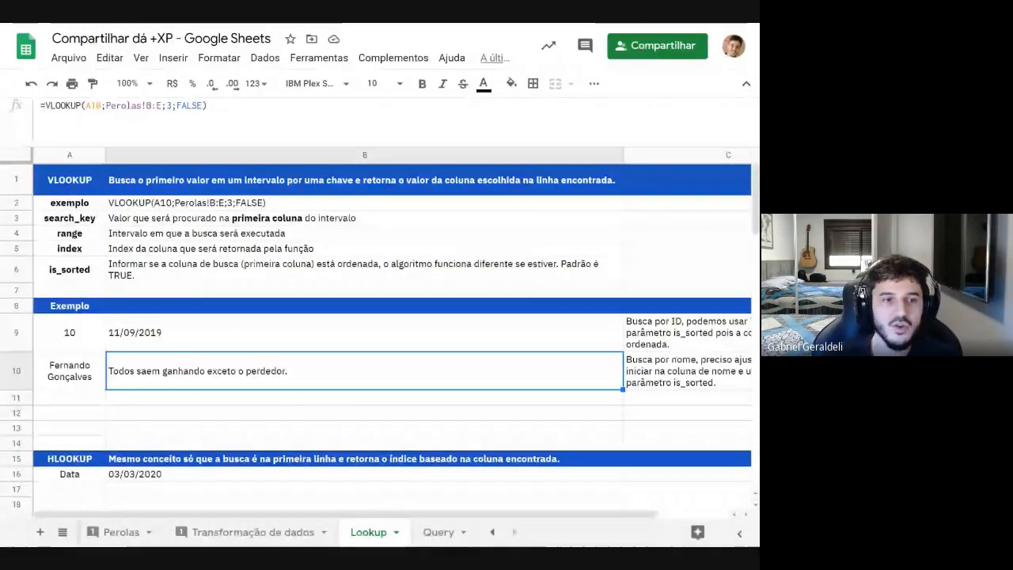
Hide rows 6 to 10 of the Lookup sheet and unhide them again
right_click(16, 273)
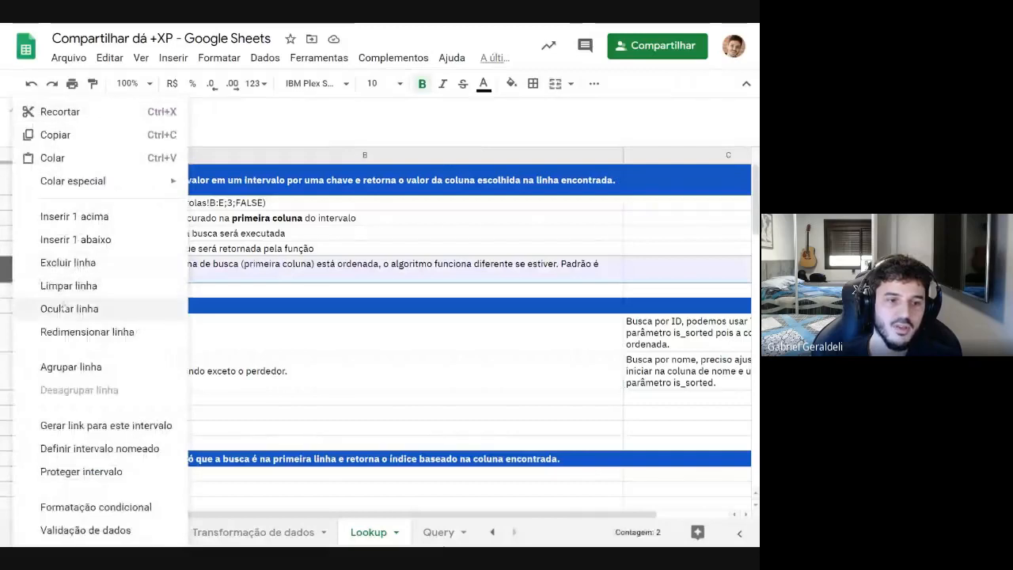
key("Escape")
left_click(27, 370, "shift")
right_click(27, 371)
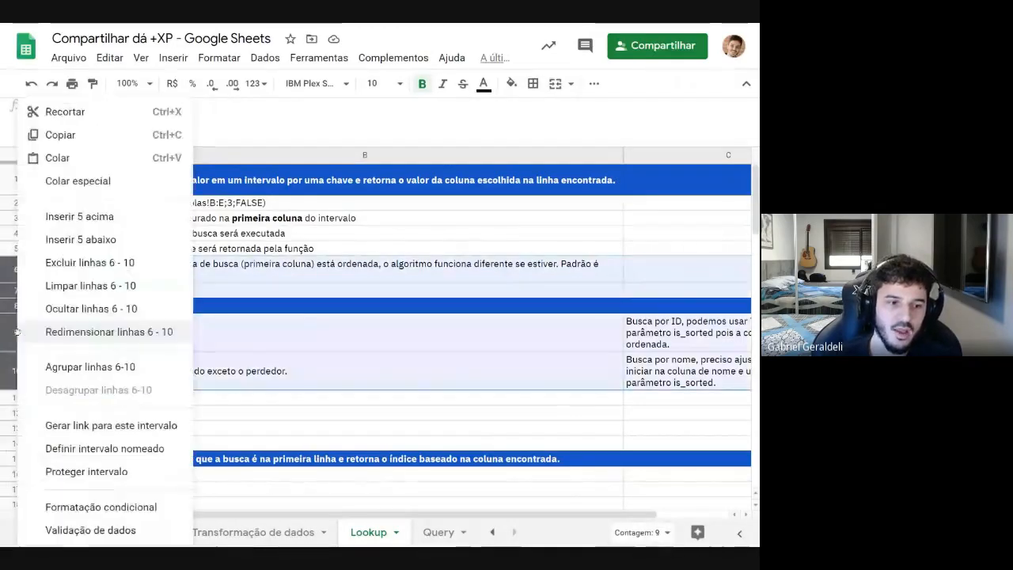
left_click(95, 309)
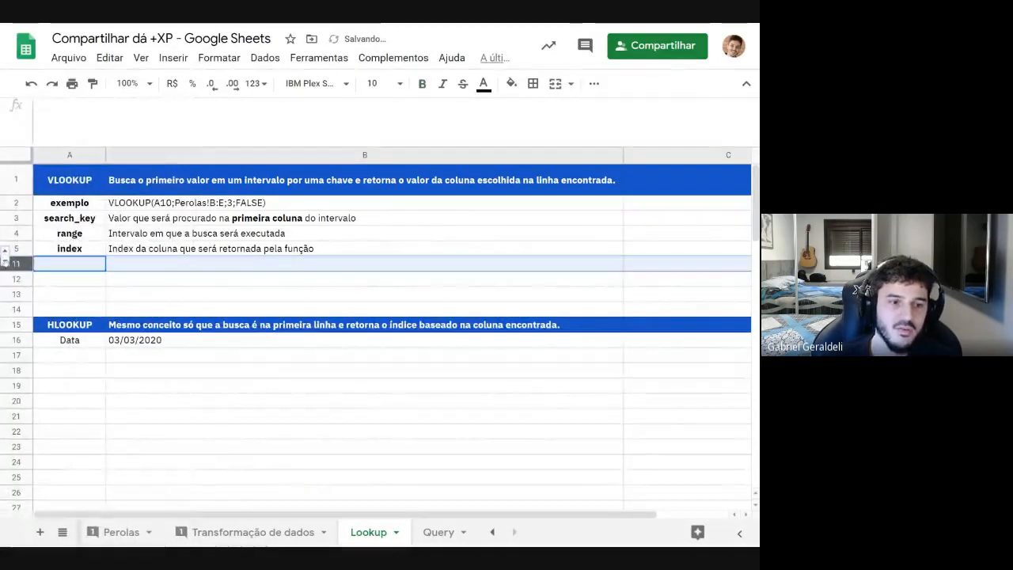
left_click(5, 253)
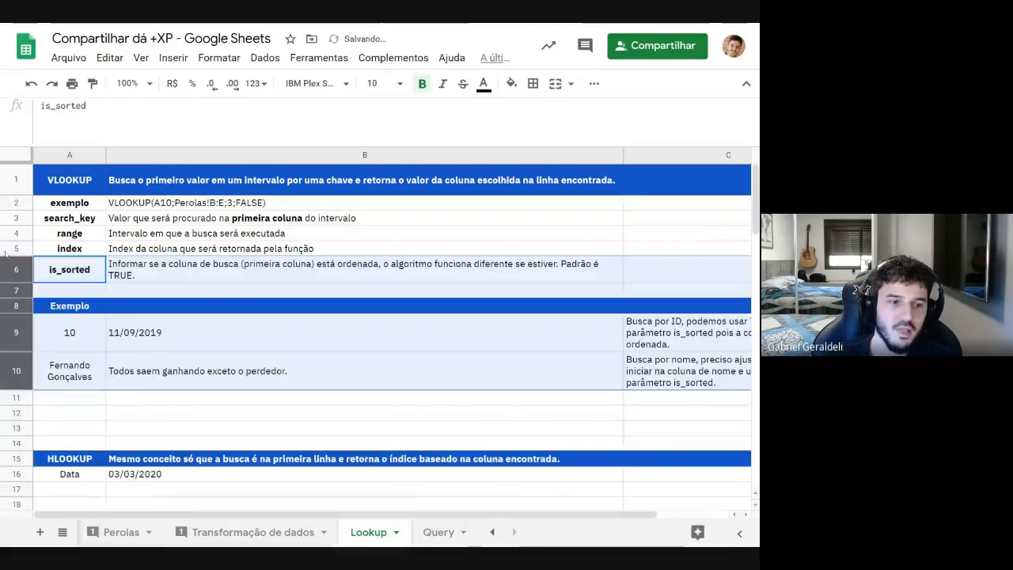
left_click(312, 290)
left_click(481, 159)
left_click(277, 401)
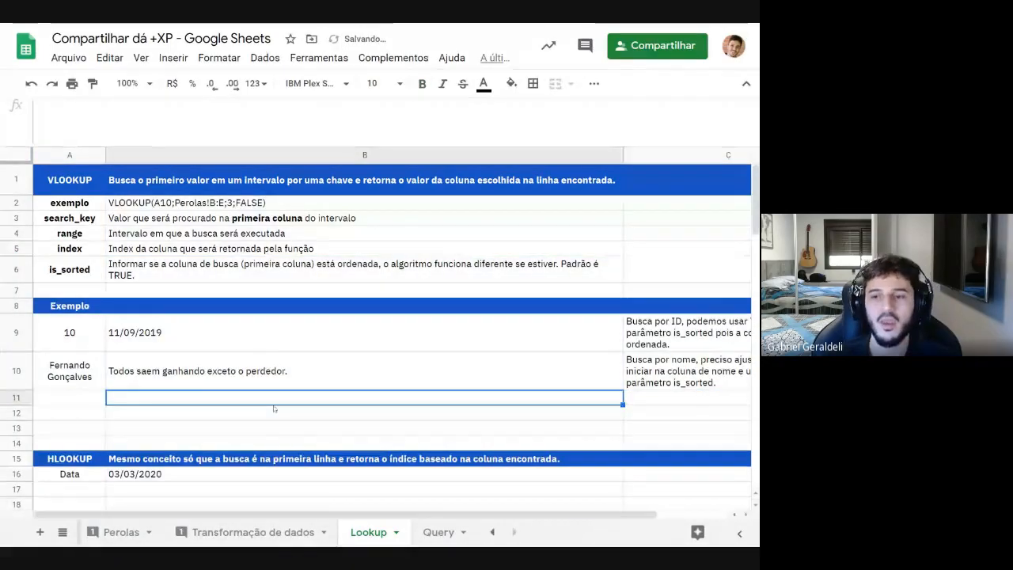
Review the VLOOKUP formulas in B9 and B10, and browse the other sheets to reach Core Skills
left_click(346, 347)
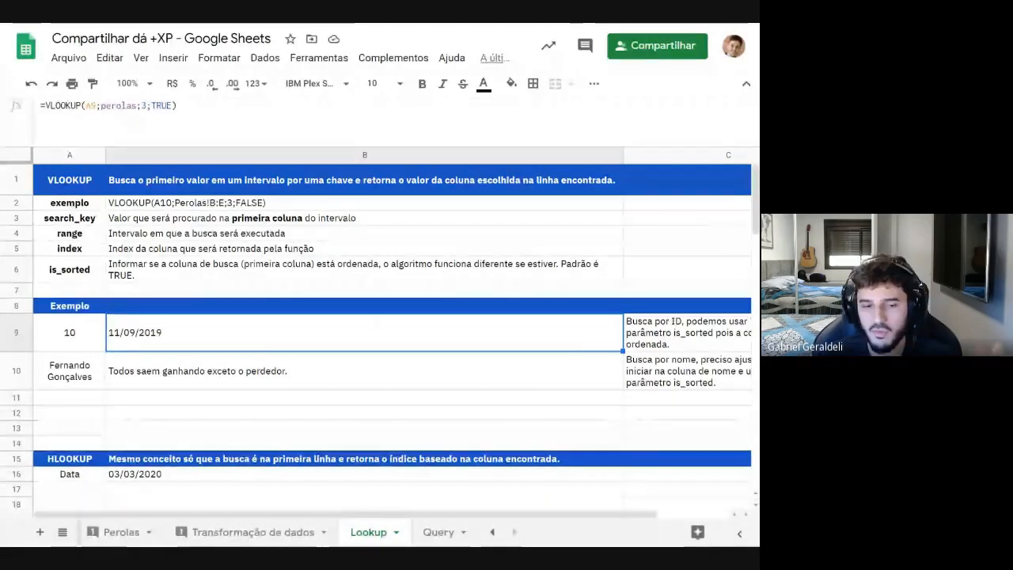
left_click(324, 371)
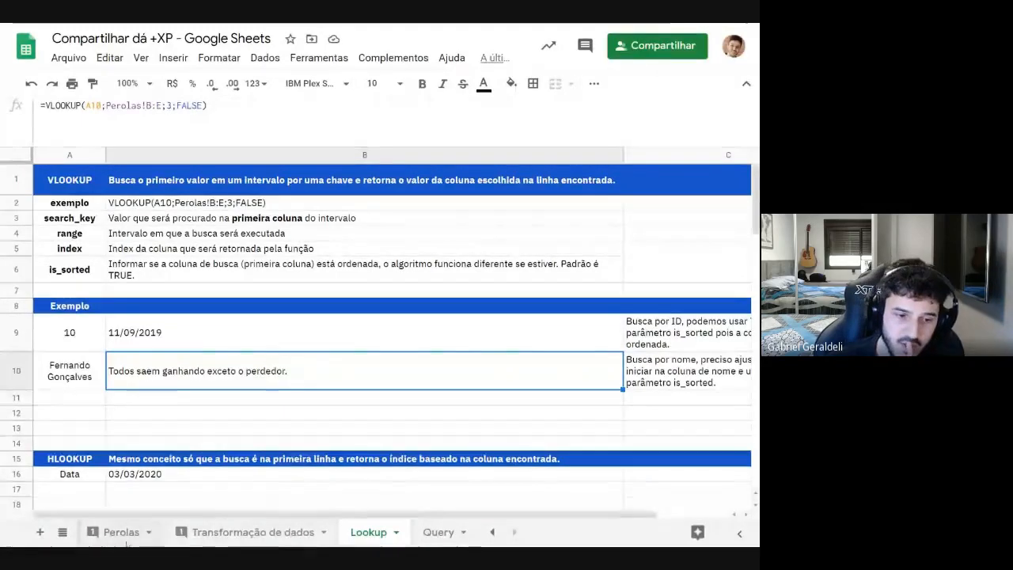
left_click(121, 532)
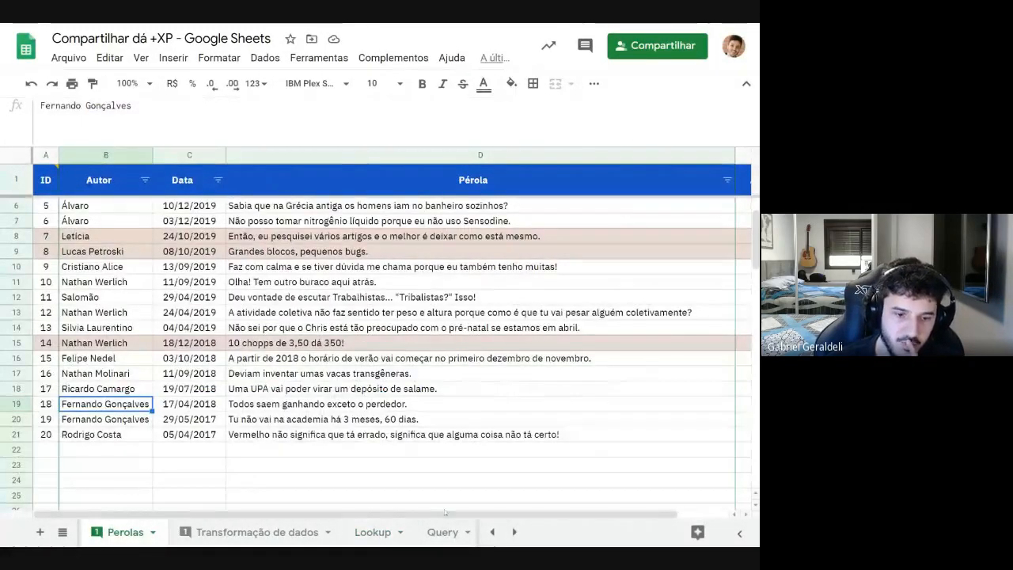
left_click(255, 532)
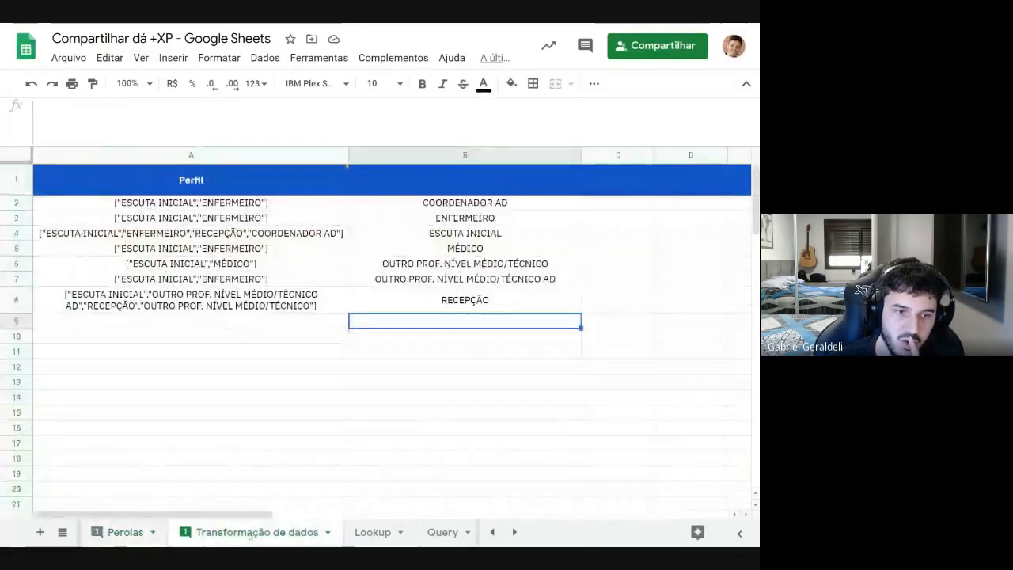
left_click(127, 537)
left_click(495, 534)
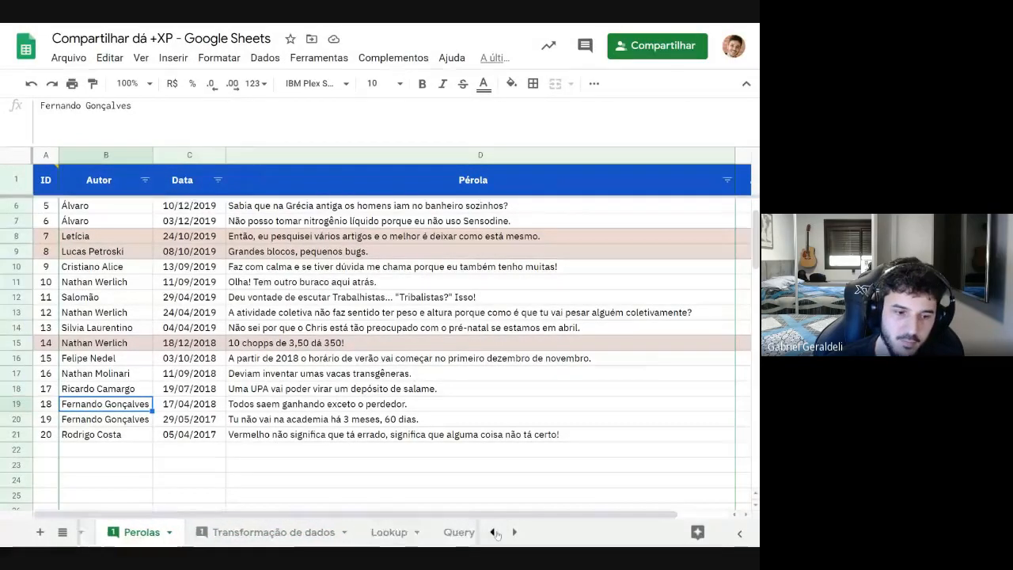
left_click(495, 533)
left_click(272, 534)
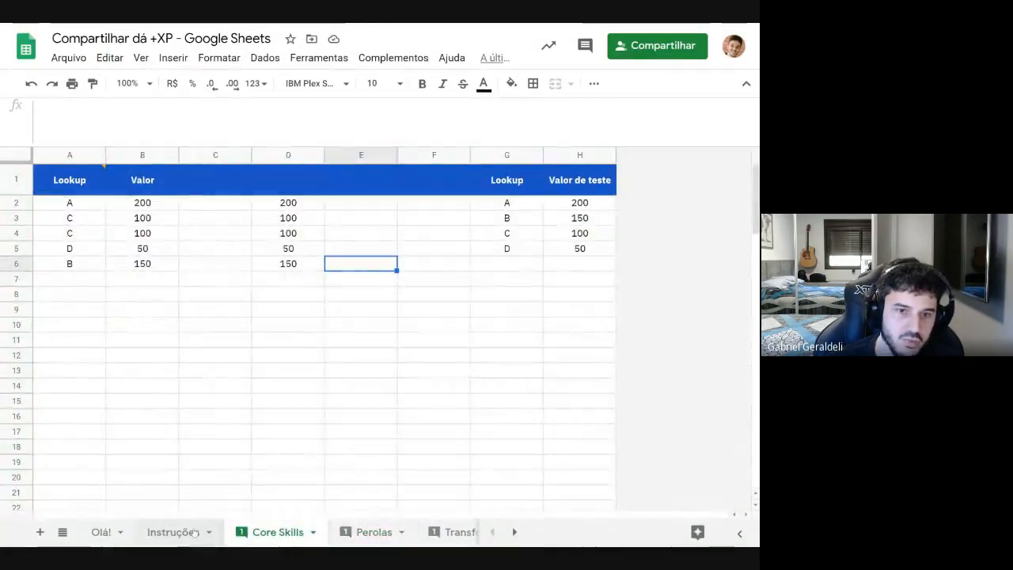
Insert a row below the Core Skills header row and enter the label Total in A2
right_click(29, 182)
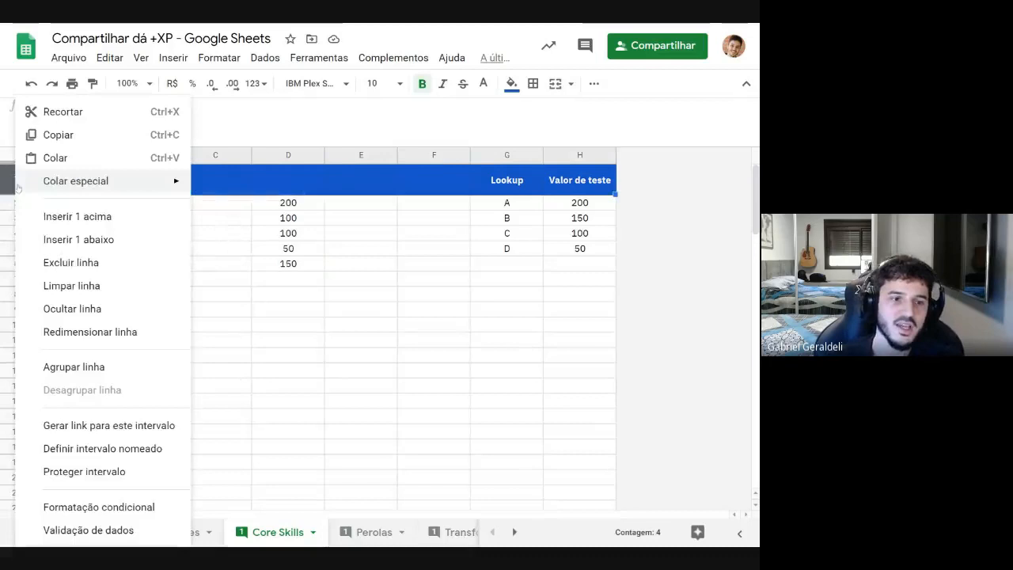
left_click(79, 238)
type("tOTAL")
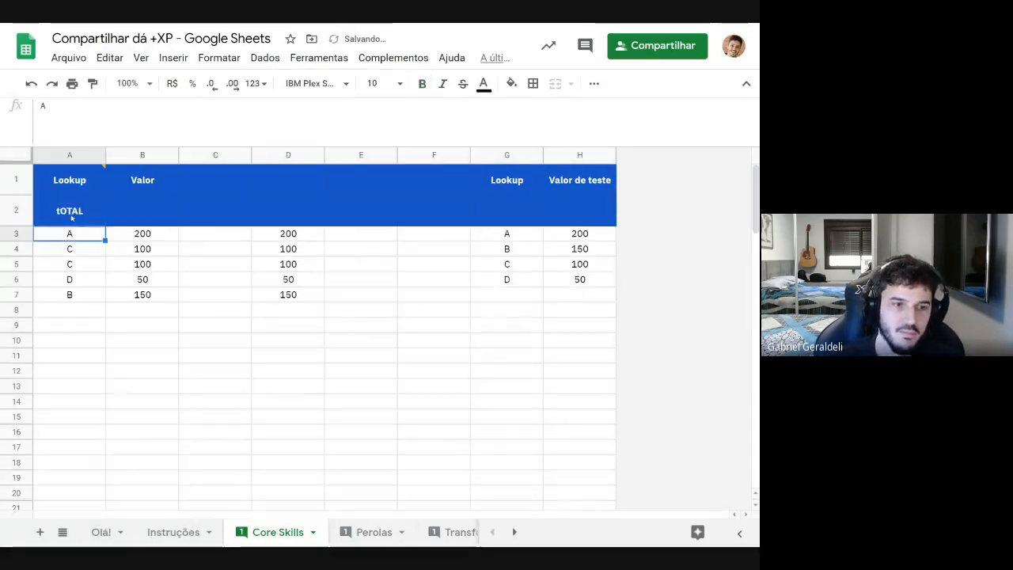
key("BackSpace")
key("BackSpace")
key("BackSpace")
key("BackSpace")
key("BackSpace")
type("Total")
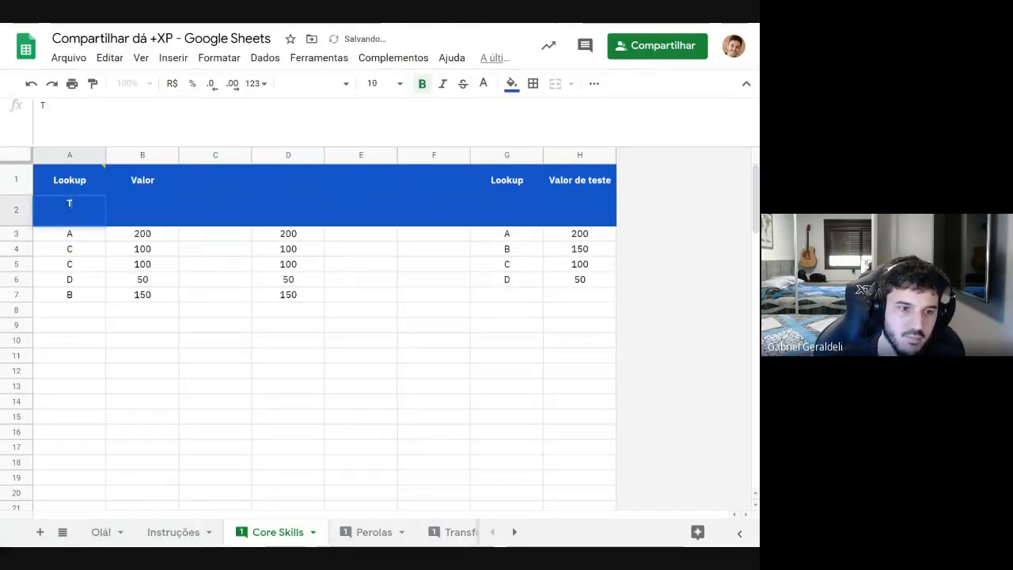
key("Return")
Enter a SUM formula in B2 over the open-ended range B3:B
left_click(142, 211)
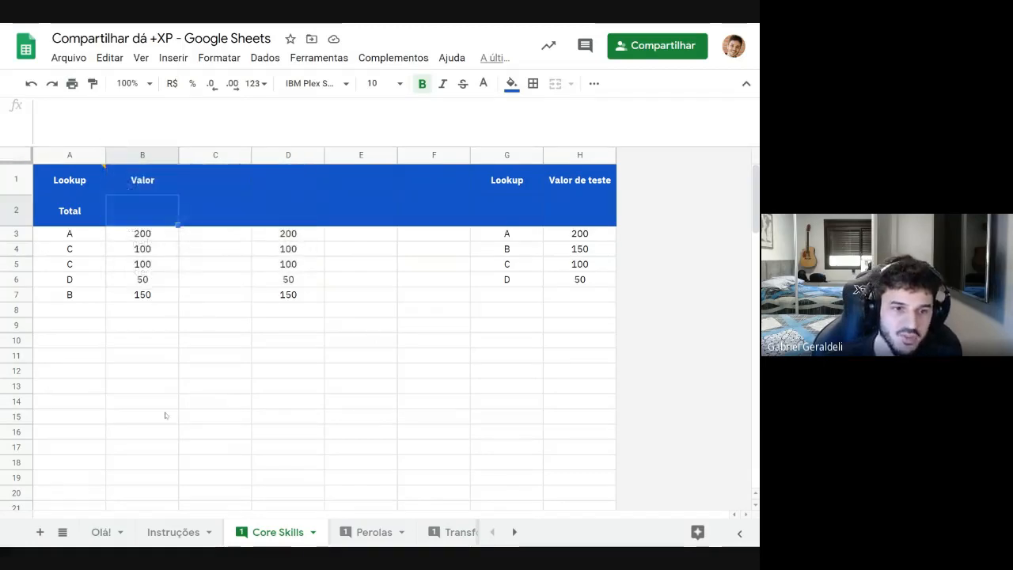
type("=sum(")
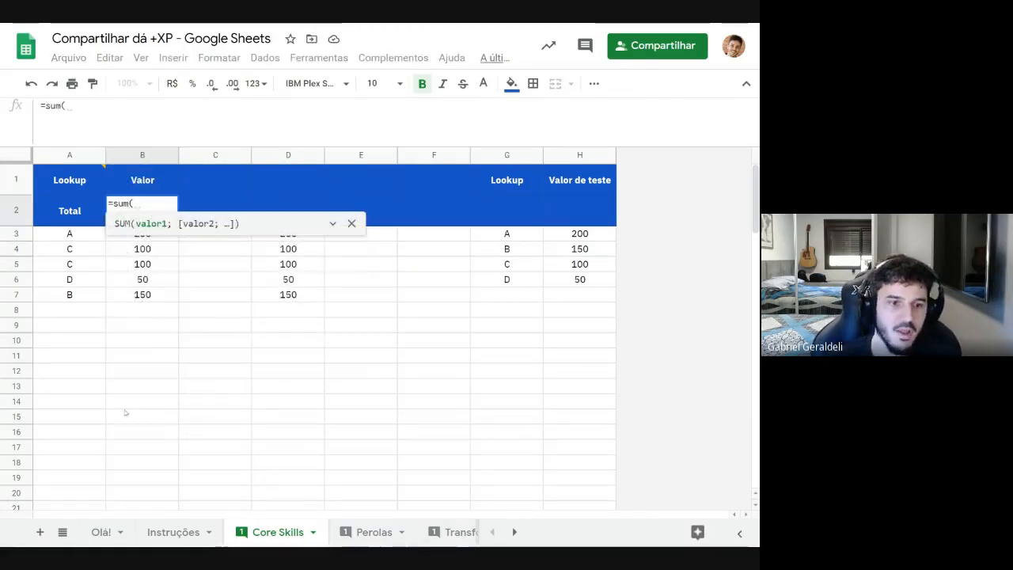
left_click(352, 224)
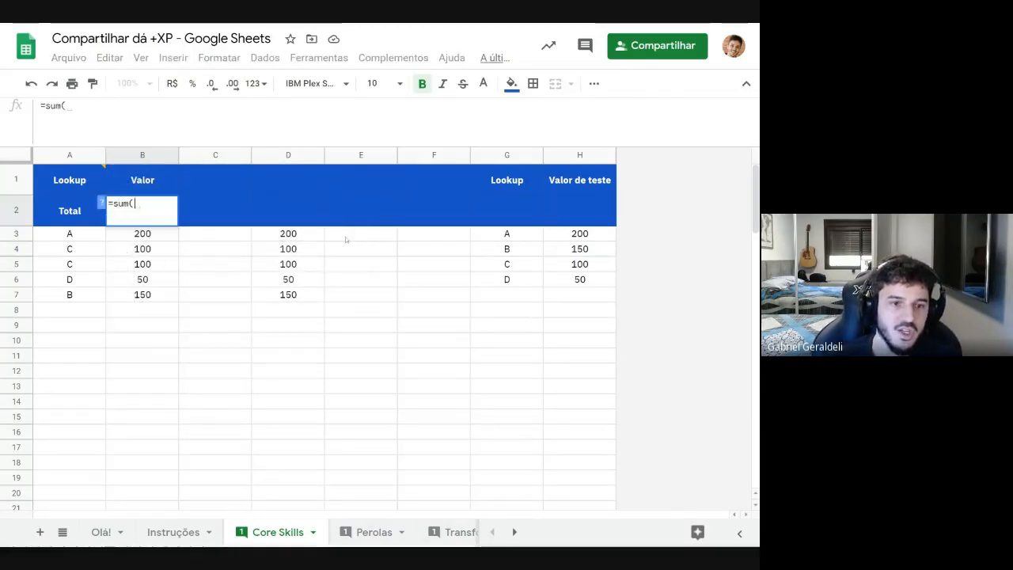
left_click(151, 235)
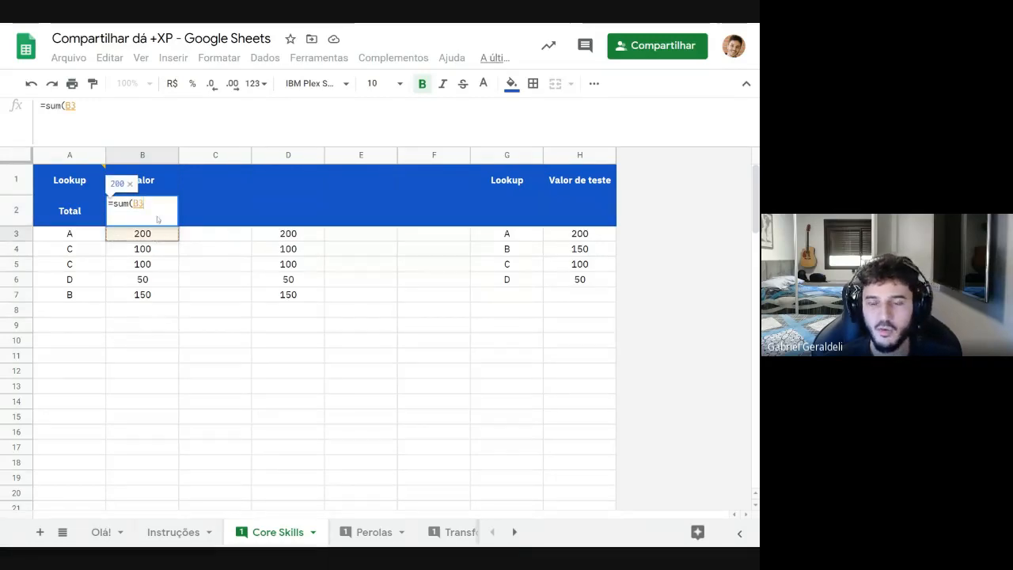
type(":B")
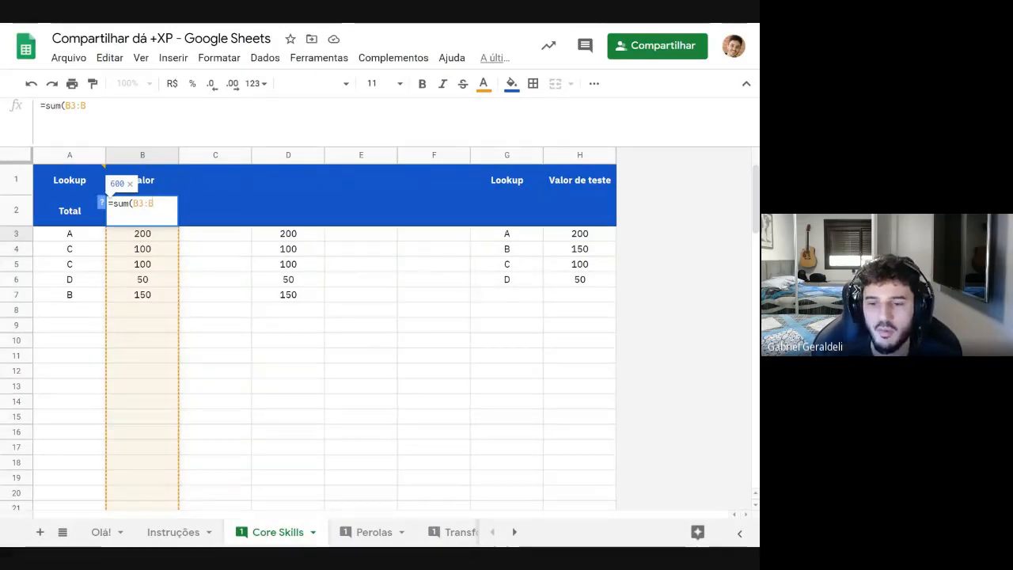
key("Return")
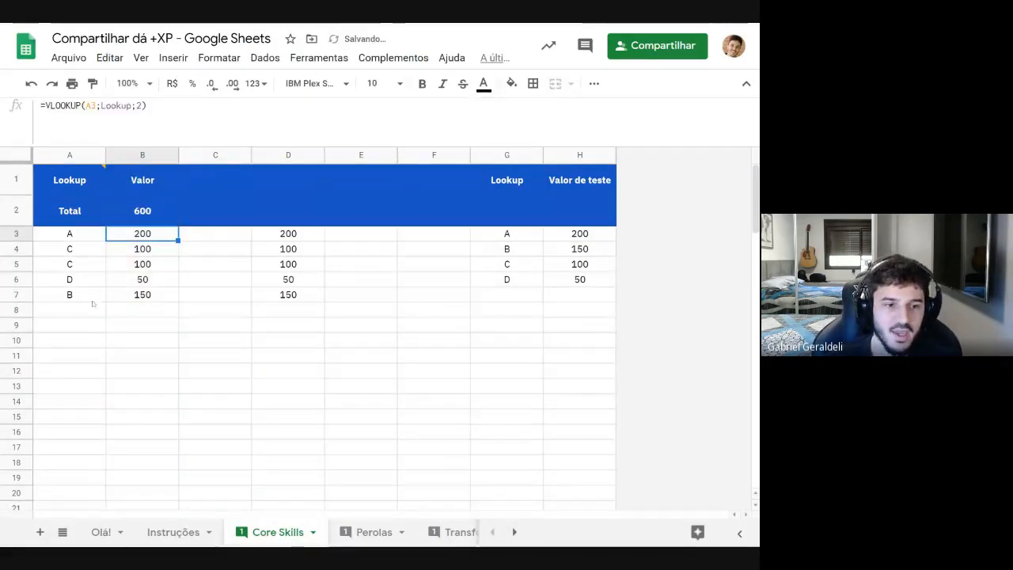
Fill A7:B7 down through row 14 and check the SUM formula in B2
left_click_drag(92, 303, 251, 392)
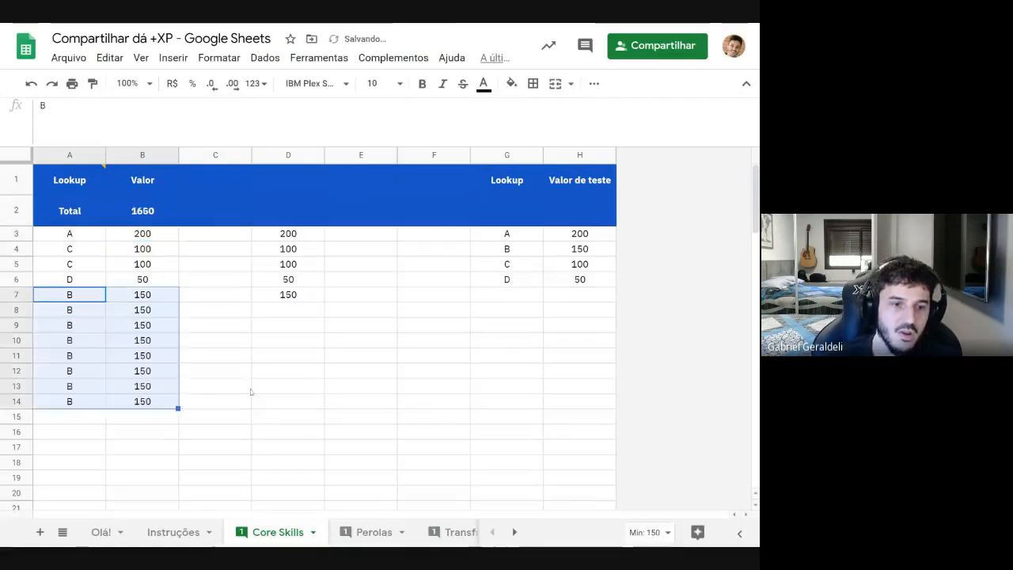
left_click(250, 390)
left_click(151, 212)
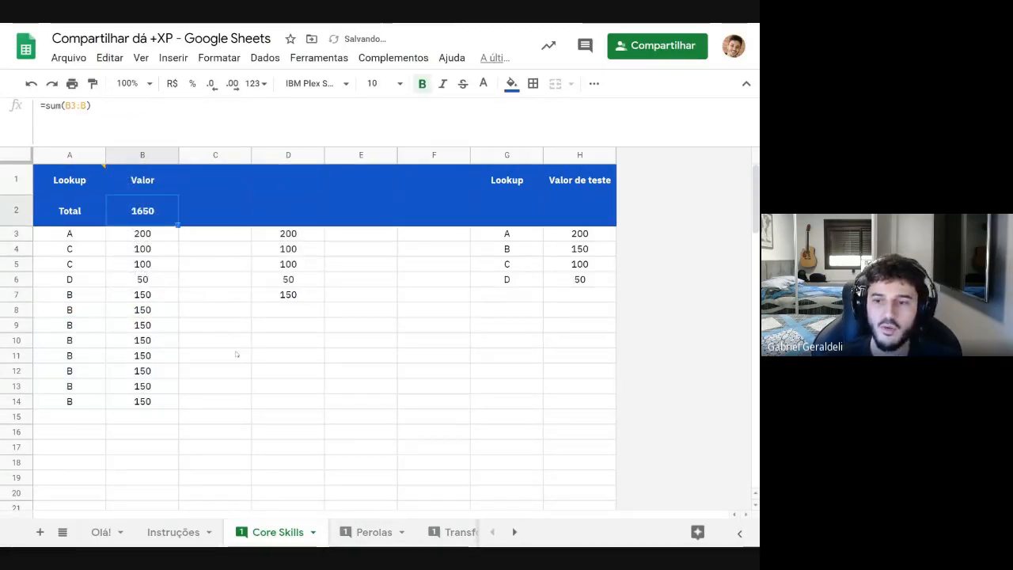
left_click(237, 372)
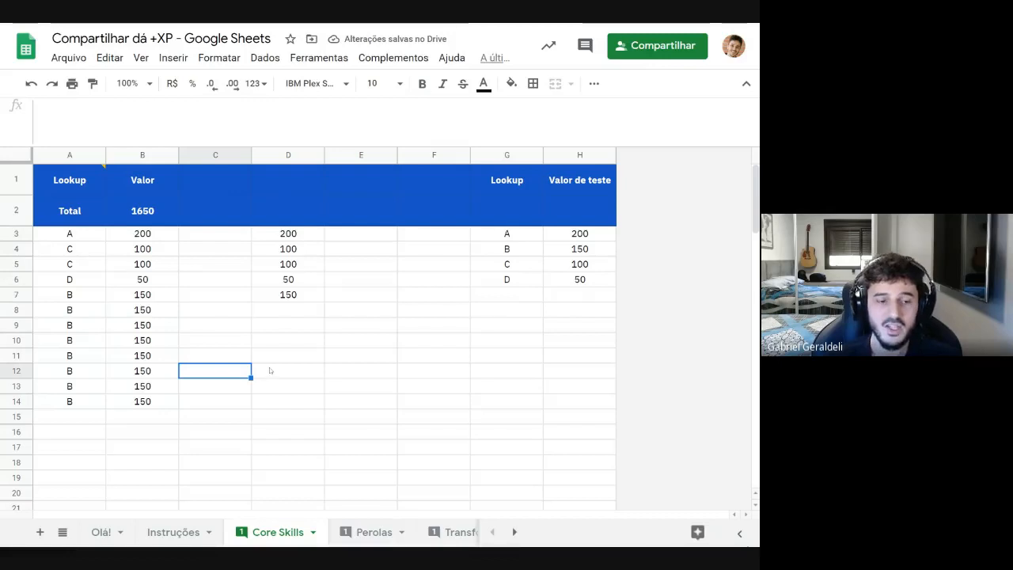
Enter the label Total in A15 and a SUM formula over the open-ended range B3:B in B15
left_click(77, 418)
type("Total")
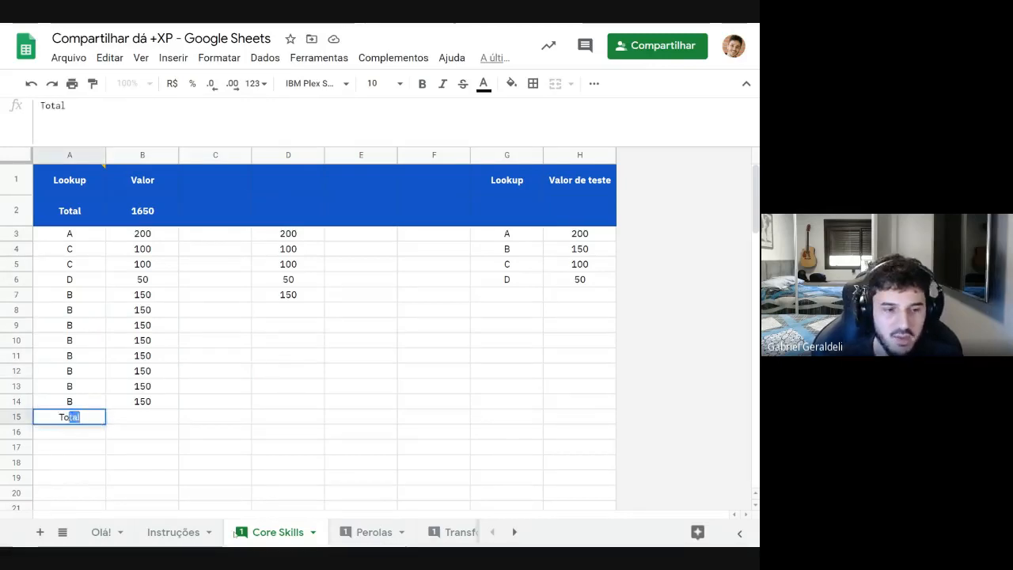
key("Return")
key("Up")
key("Right")
type("=sum")
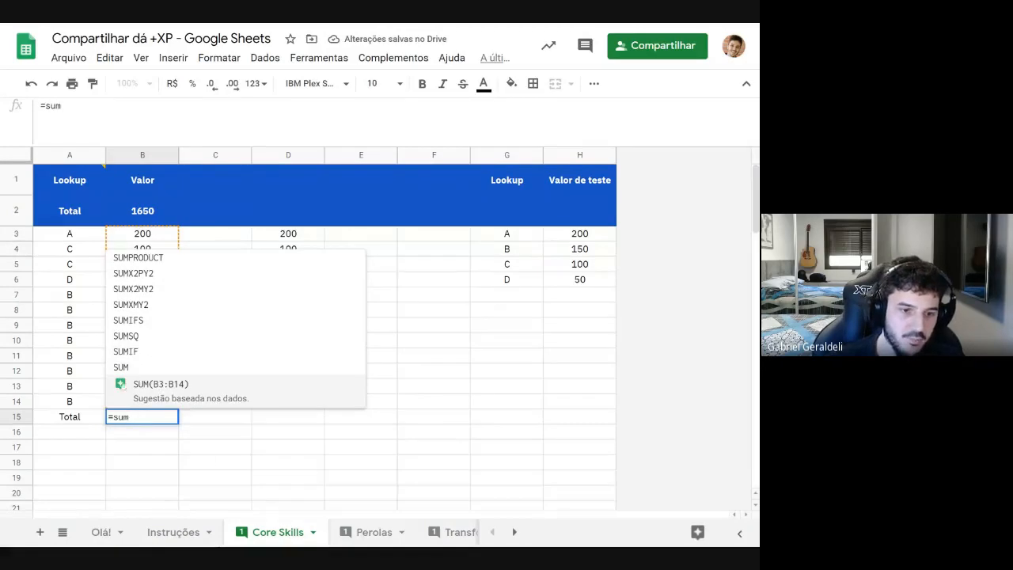
type("(")
left_click_drag(144, 235, 161, 402)
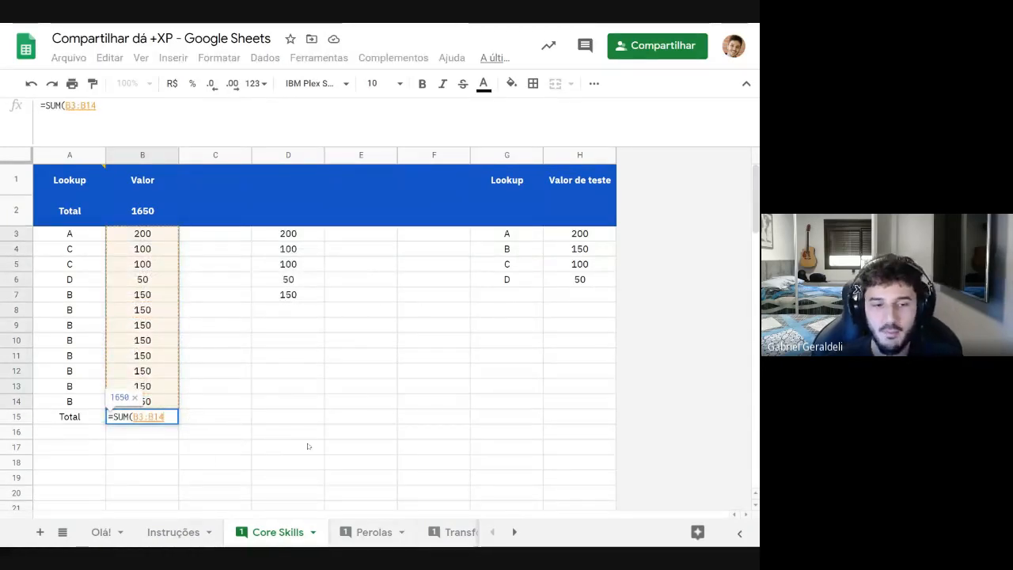
key("BackSpace")
key("BackSpace")
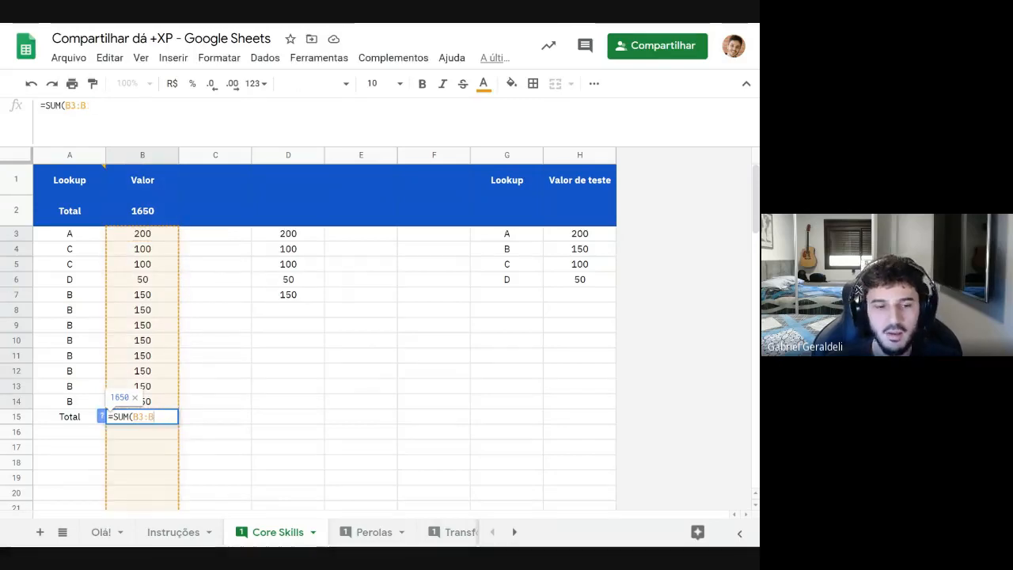
left_click(154, 403)
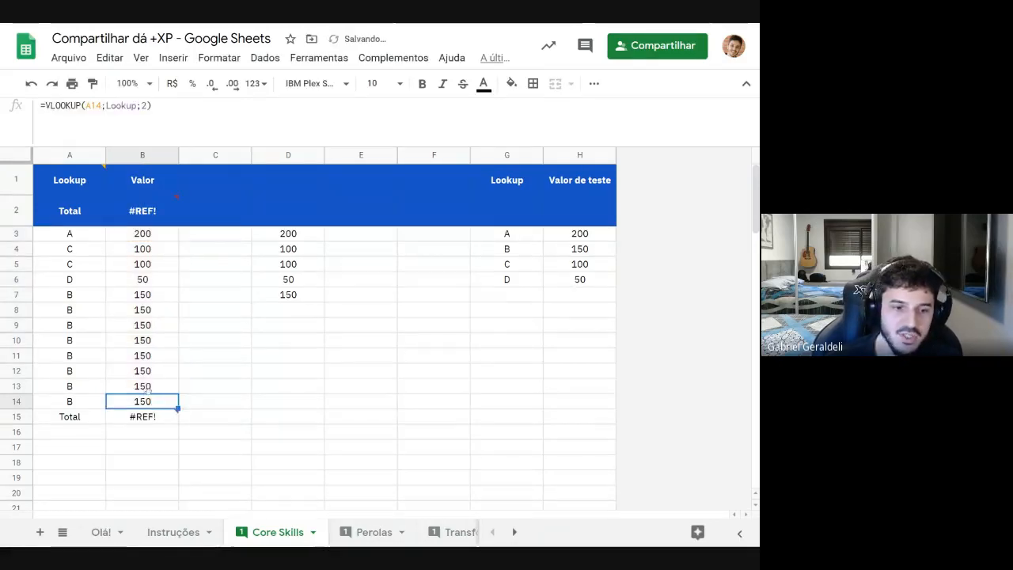
Change the range of the SUM formula in B15 to B3:B14
left_click(142, 416)
double_click(142, 417)
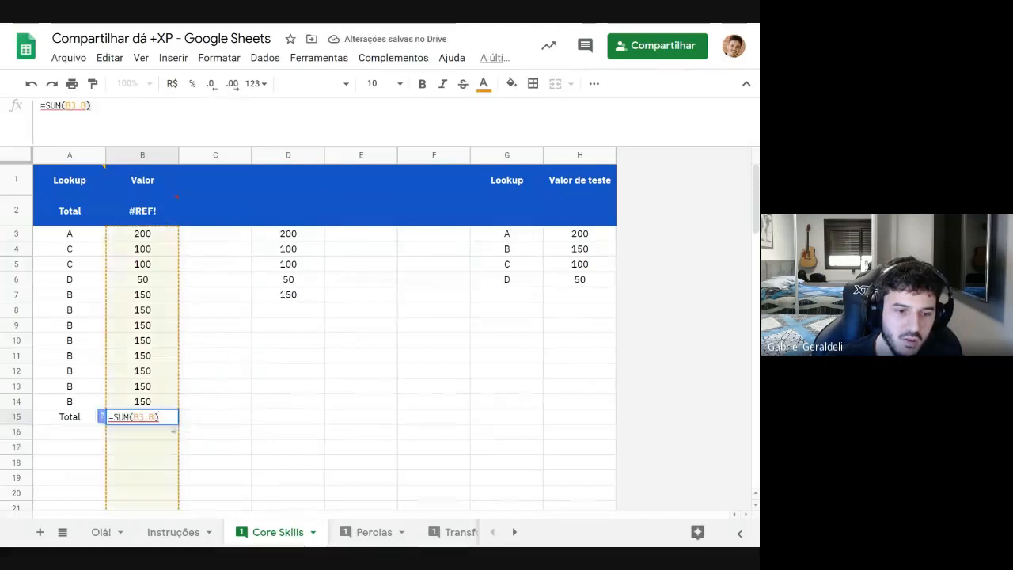
type("14")
key("Return")
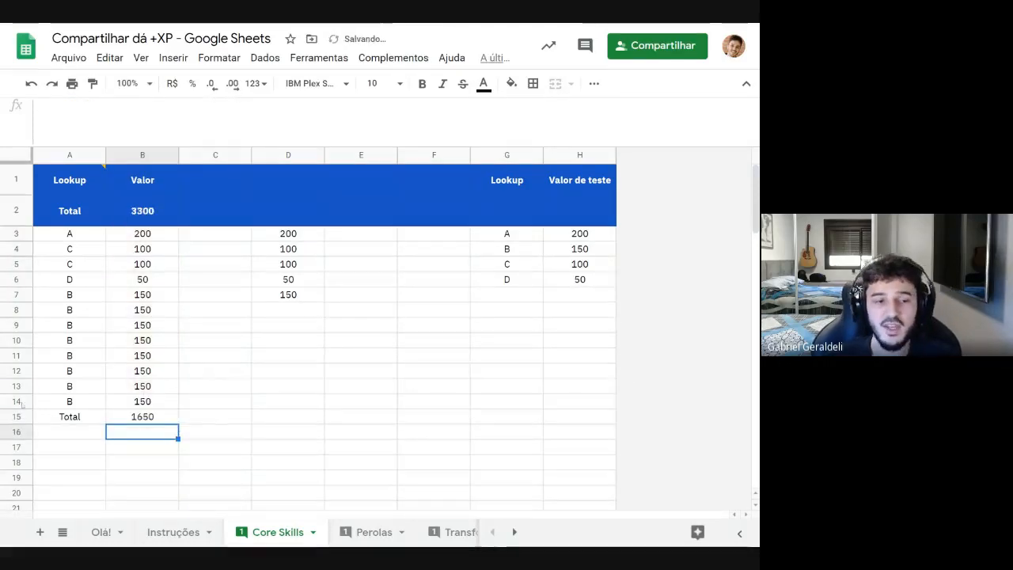
Insert a row above row 14 and check the range of the SUM formula in B16
left_click(19, 402)
right_click(19, 402)
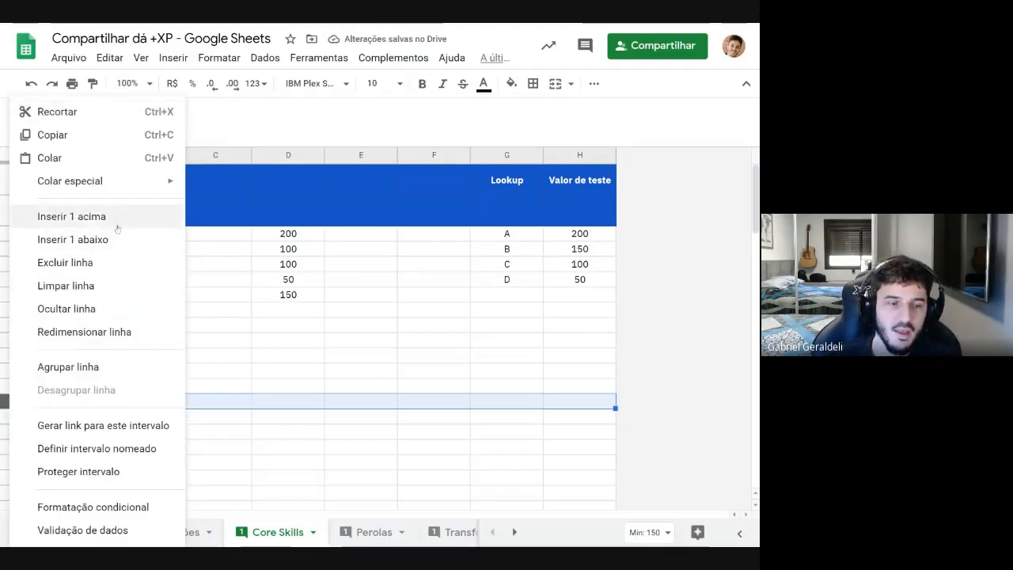
left_click(116, 225)
left_click(155, 433)
double_click(156, 434)
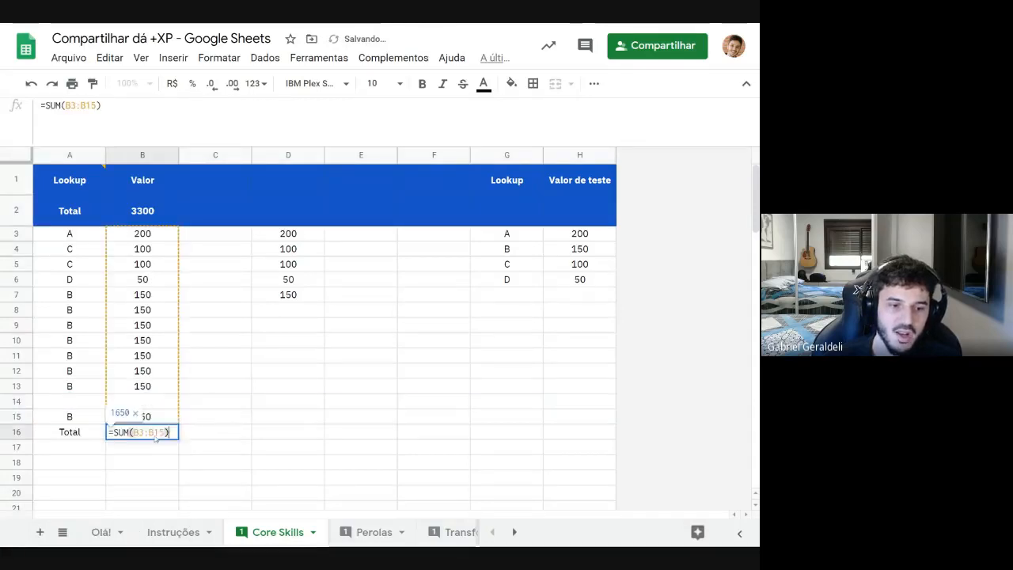
key("Escape")
Enter C in A14 and fill the VLOOKUP formula from B13 down to B14
left_click(70, 401)
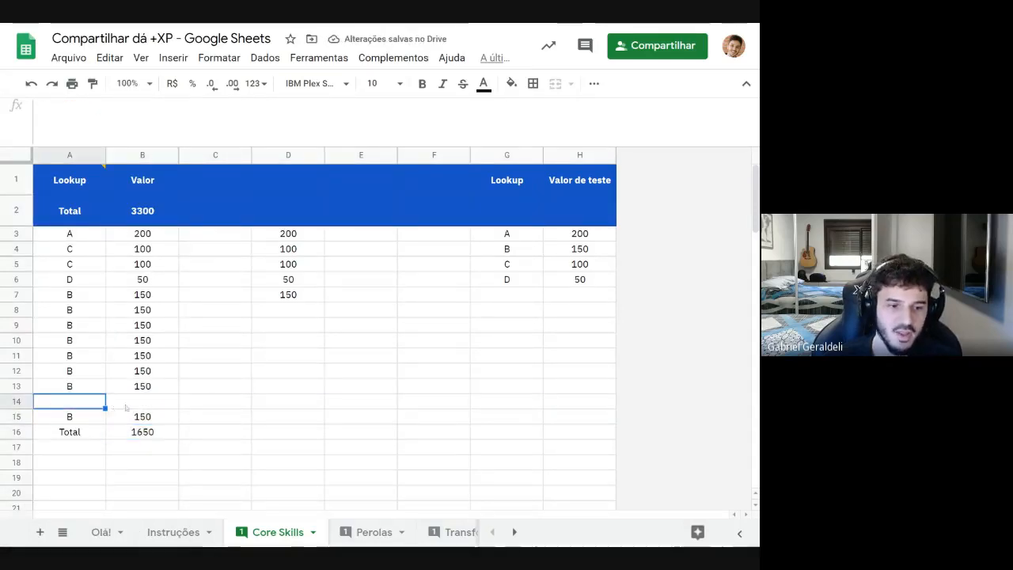
type("C")
left_click(165, 394)
left_click_drag(178, 394, 178, 403)
left_click(225, 408)
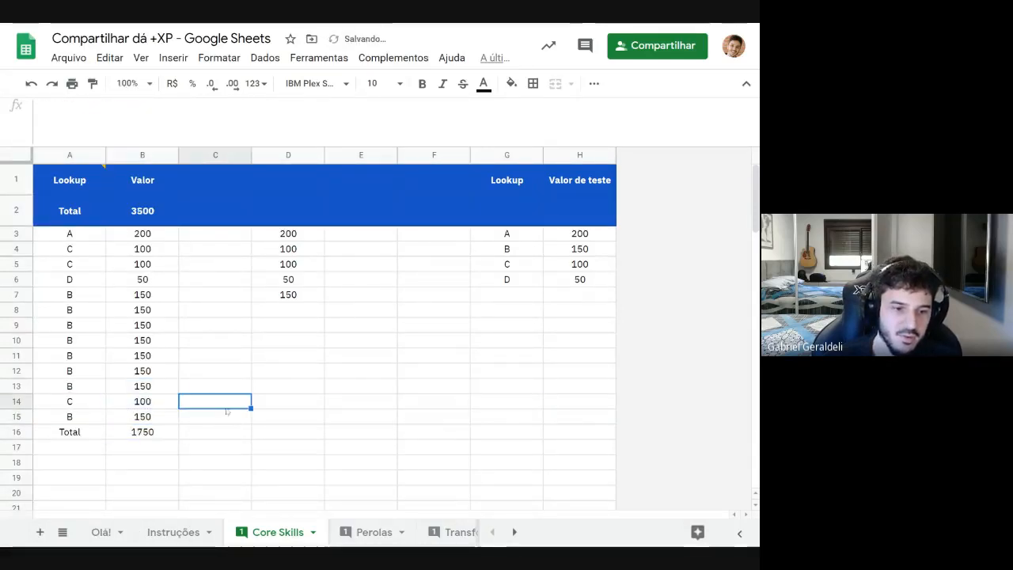
Insert a row below row 15 and check the range of the SUM formula in B17
left_click(17, 417)
right_click(17, 417)
left_click(79, 238)
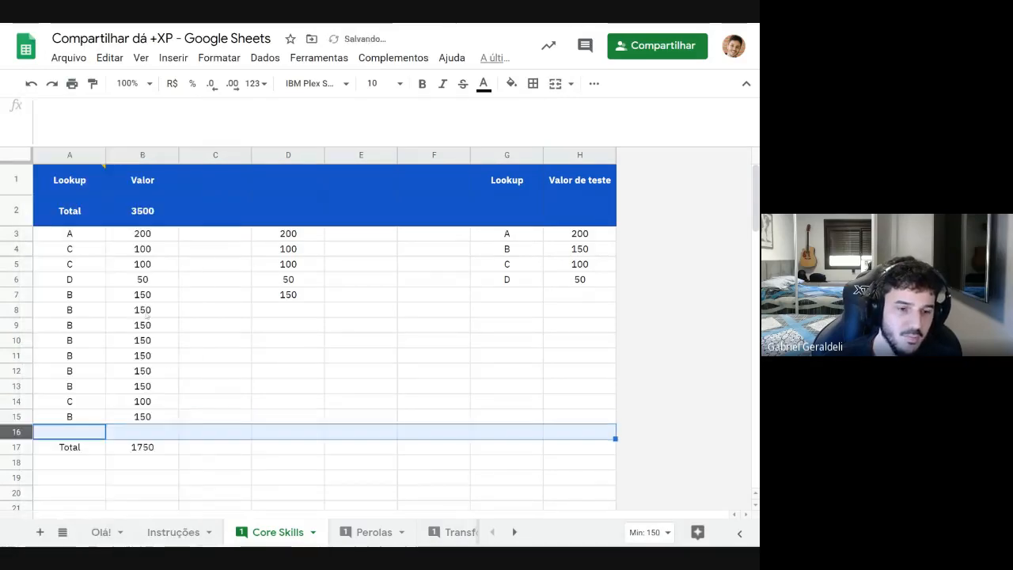
double_click(144, 447)
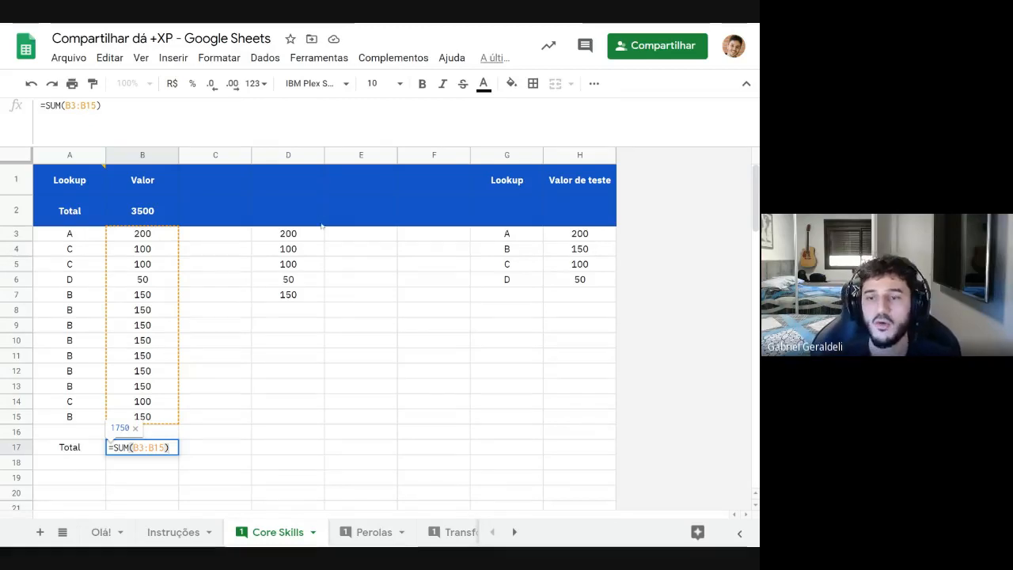
left_click(361, 282)
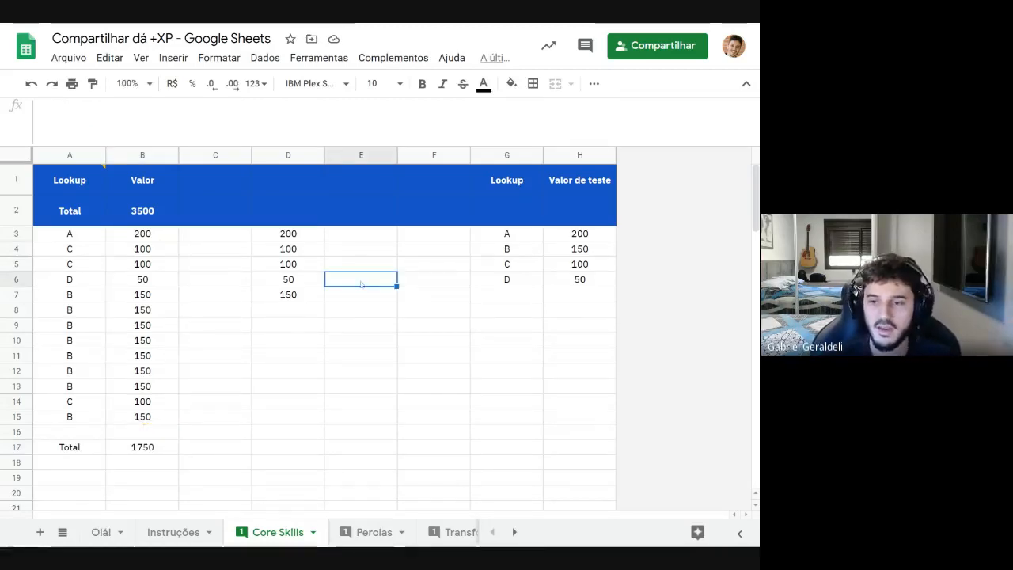
left_click(162, 237)
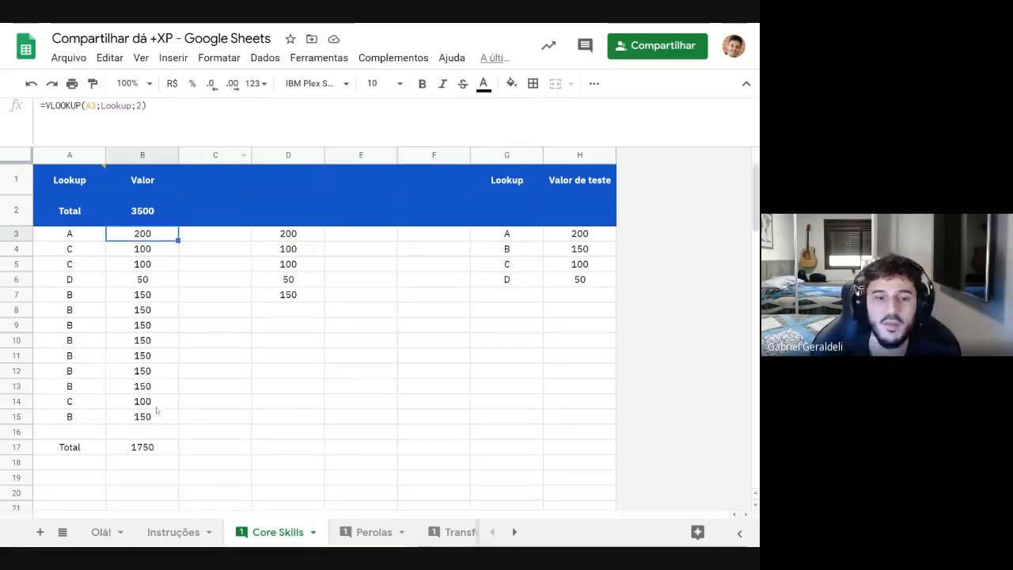
left_click(15, 420)
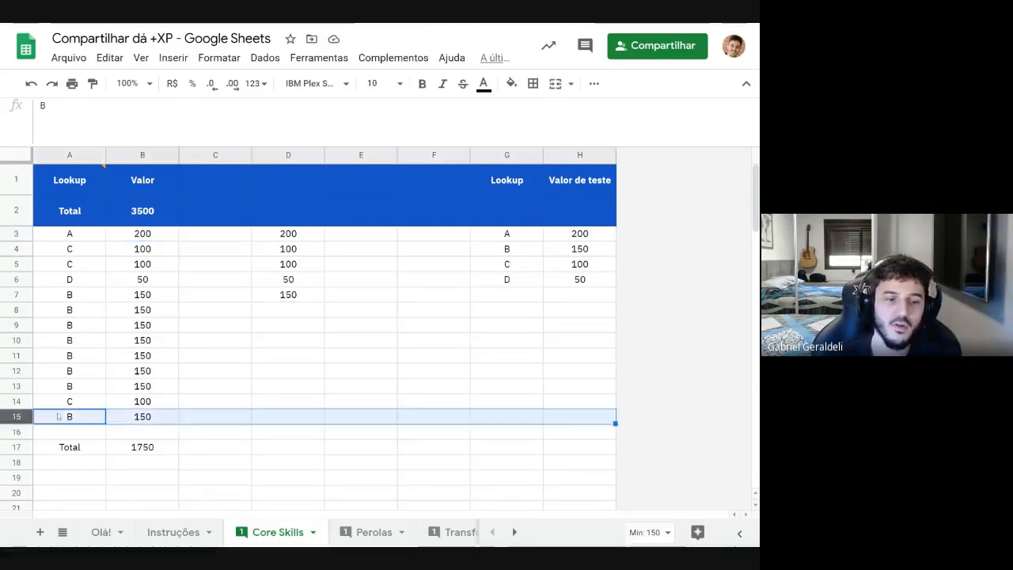
left_click(137, 407)
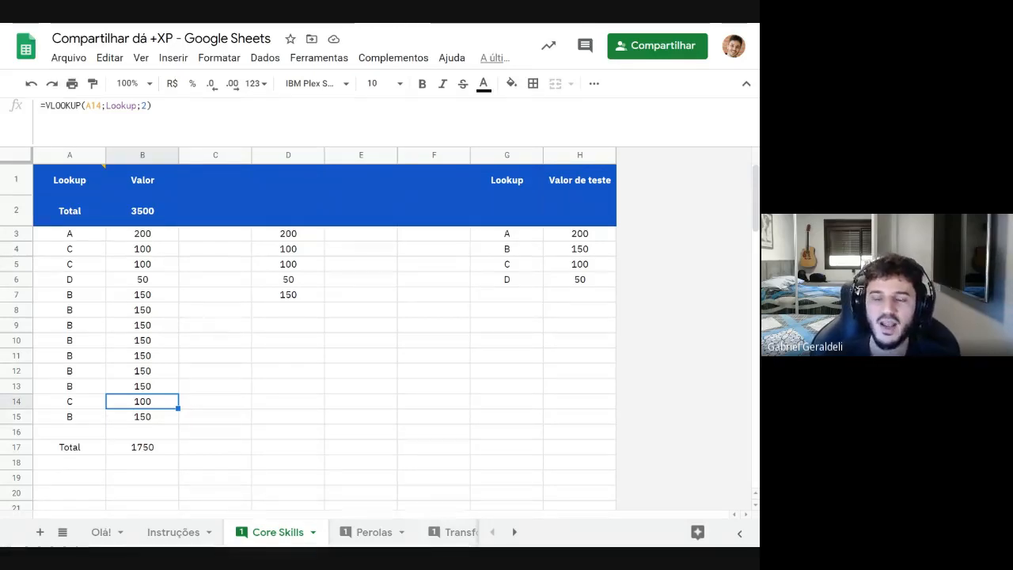
Clear the Total label and its SUM formula from A17:B17
left_click_drag(71, 448, 156, 459)
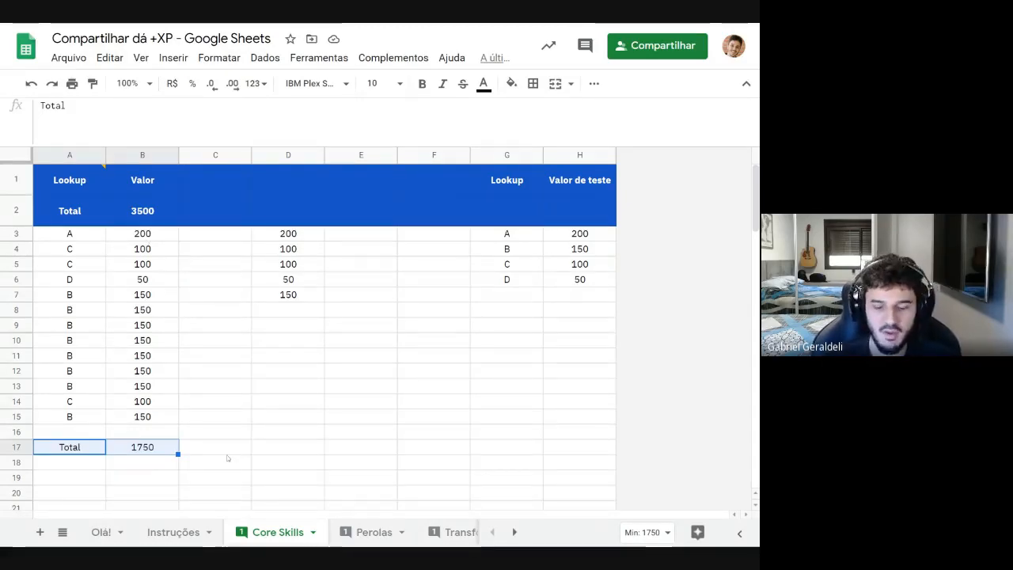
key("Delete")
left_click(347, 419)
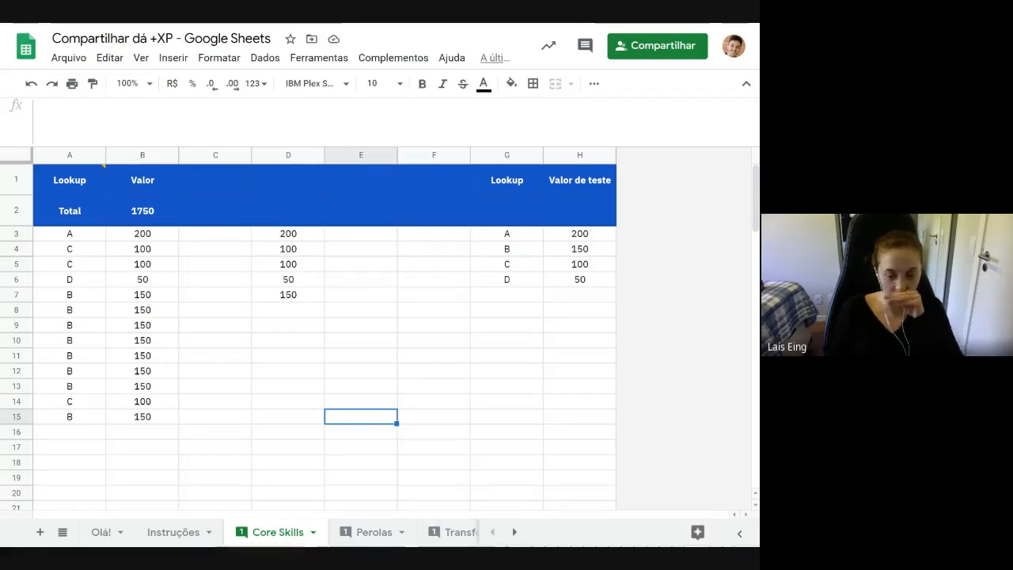
Group rows 10 to 15 on the Core Skills sheet
left_click(68, 264)
left_click(16, 340)
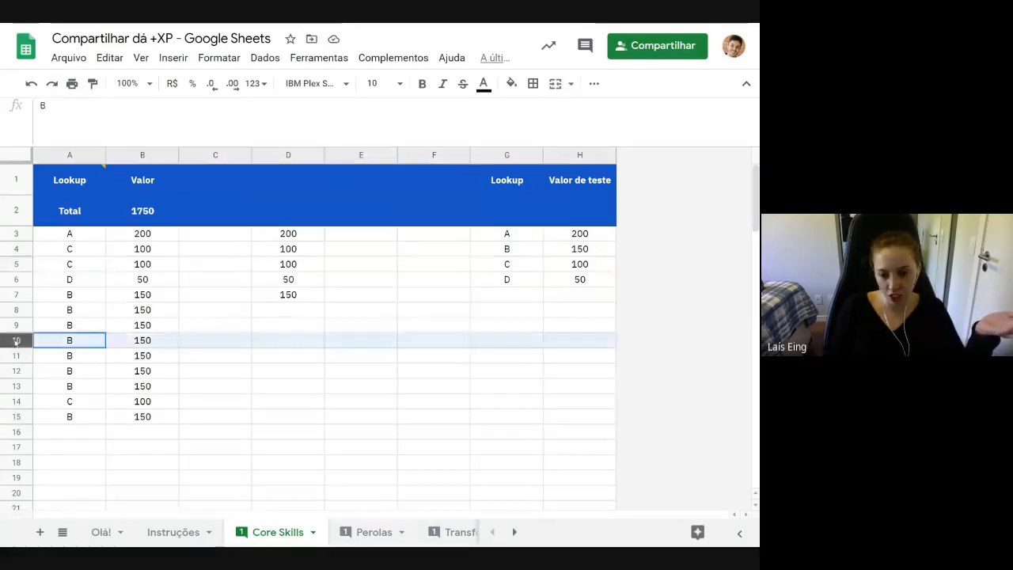
left_click(16, 416, "shift")
right_click(17, 416)
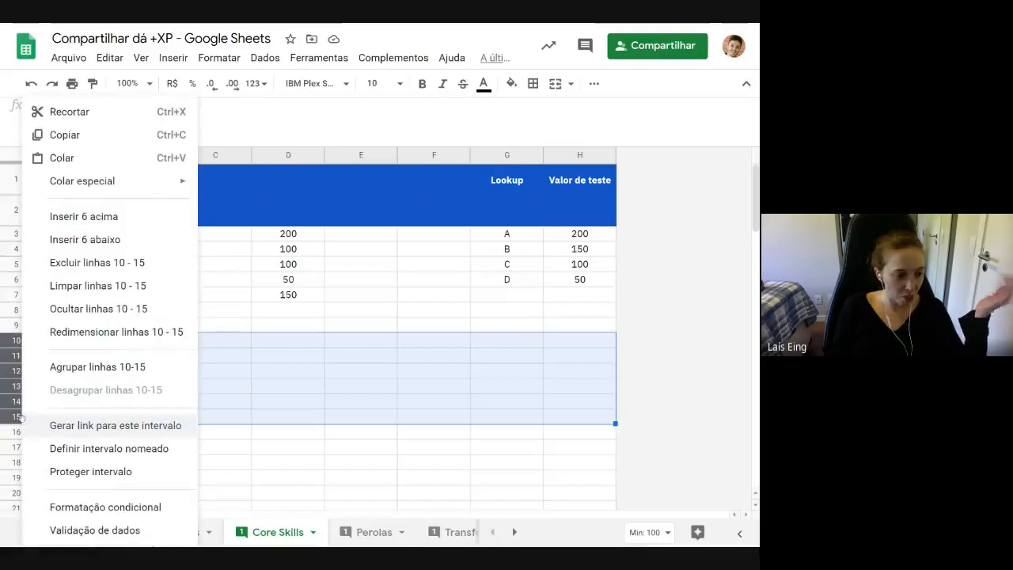
left_click(77, 367)
left_click(309, 416)
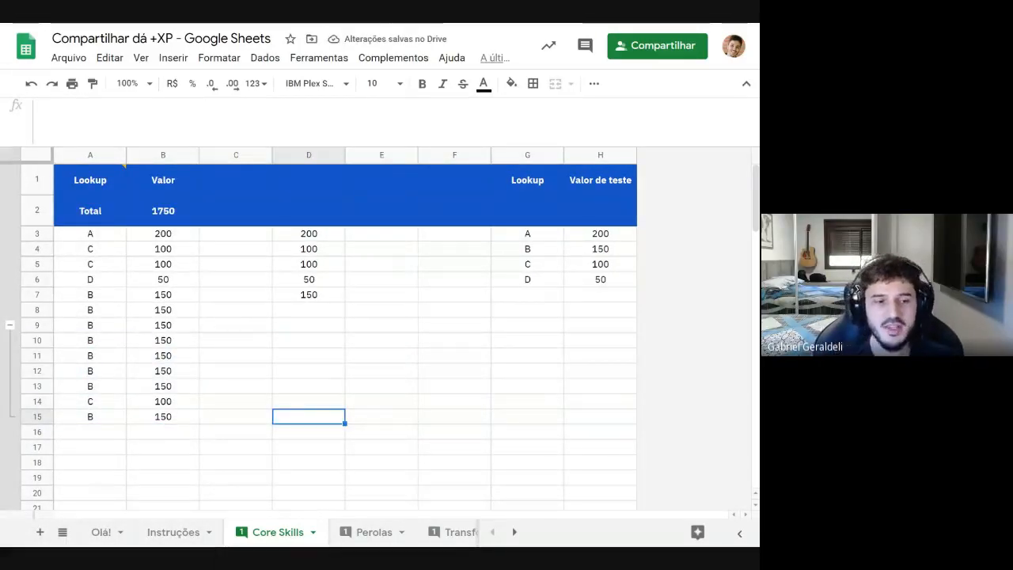
Collapse and expand the grouped rows 10 to 15 several times, leaving them expanded
left_click(9, 325)
left_click(10, 325)
left_click(9, 326)
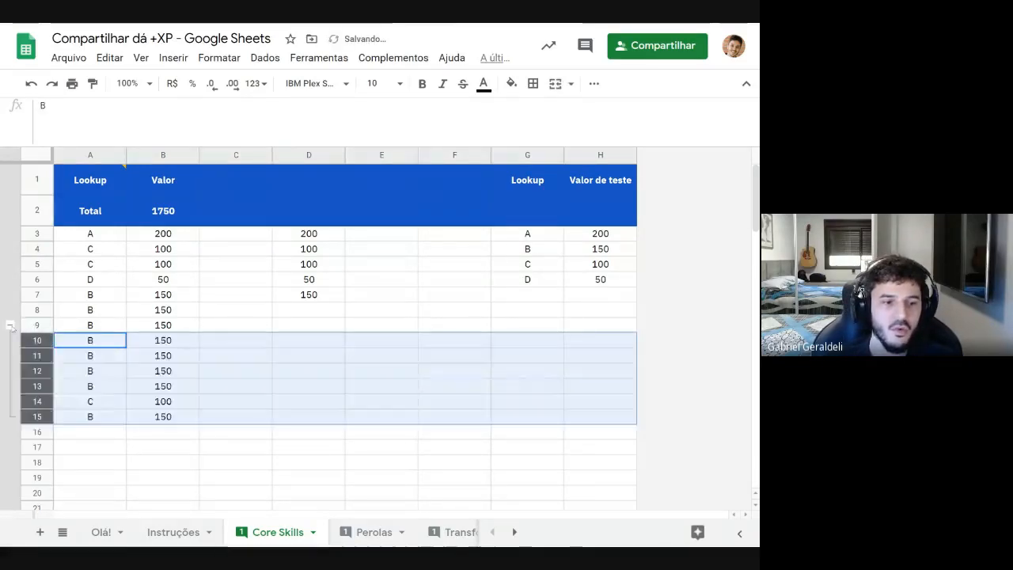
left_click(10, 325)
left_click(10, 326)
left_click(10, 326)
left_click(10, 325)
left_click(10, 325)
left_click(10, 325)
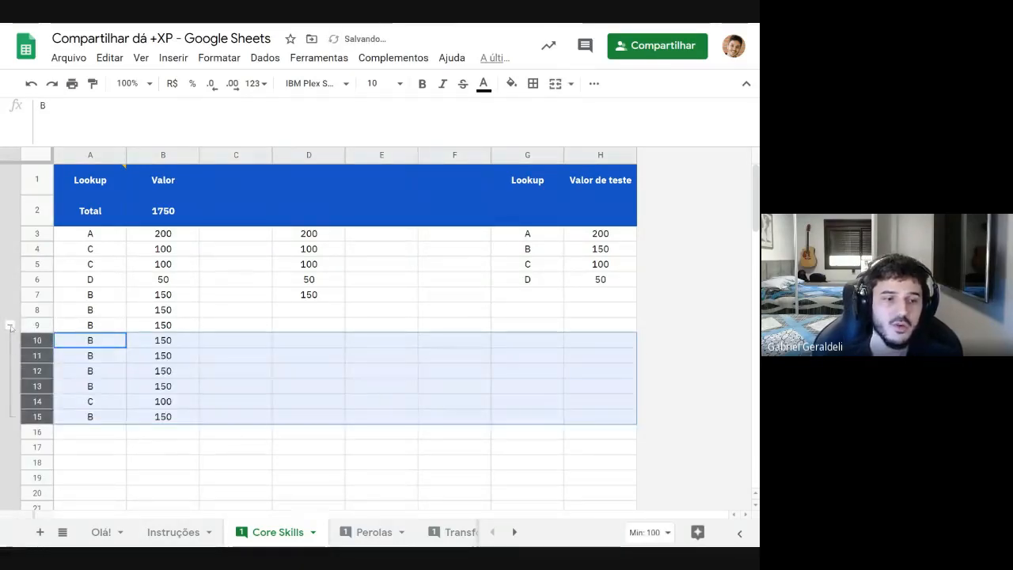
left_click(180, 311)
left_click(232, 331)
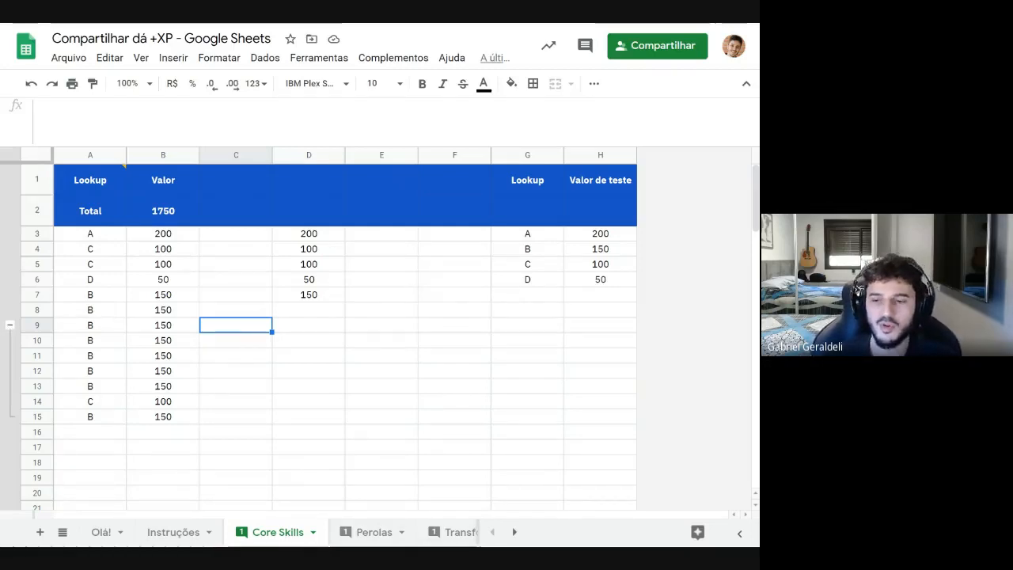
Try to group rows 9 to 15
left_click(46, 326)
left_click(37, 416, "shift")
right_click(38, 324)
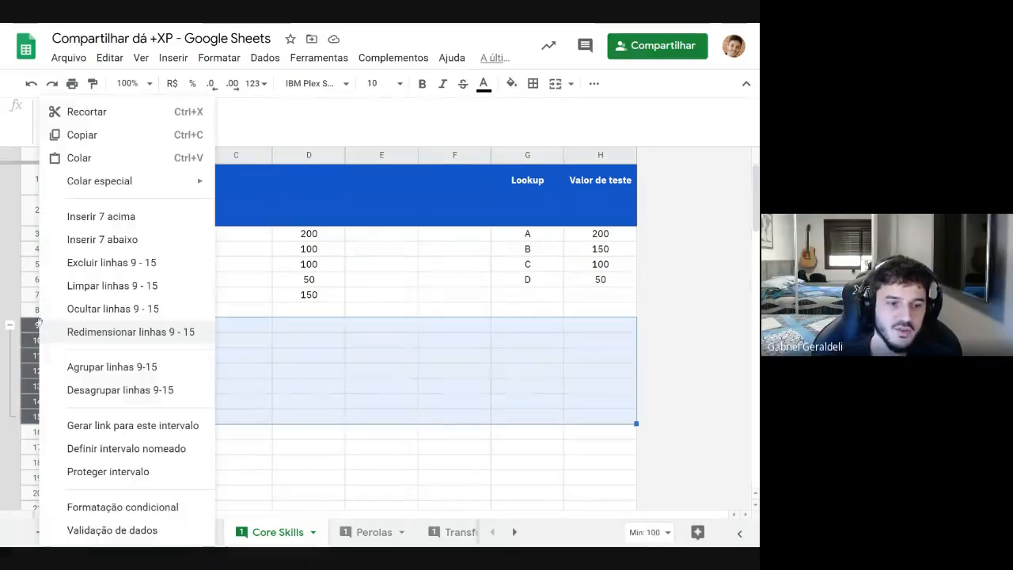
left_click(93, 367)
left_click(118, 353)
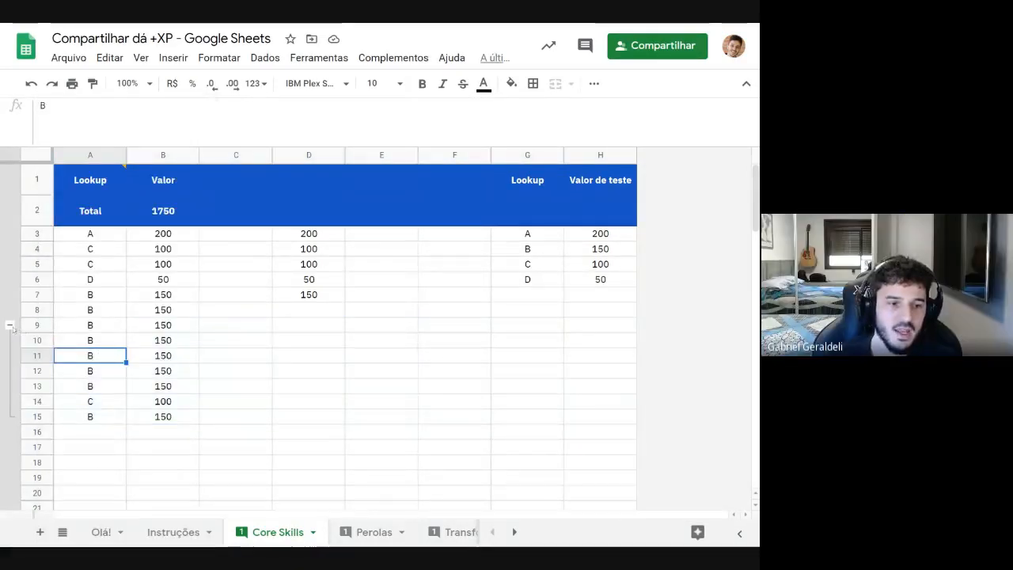
Toggle the group of rows 10 to 15 repeatedly and leave it collapsed
left_click(9, 325)
double_click(10, 325)
double_click(10, 325)
left_click(9, 326)
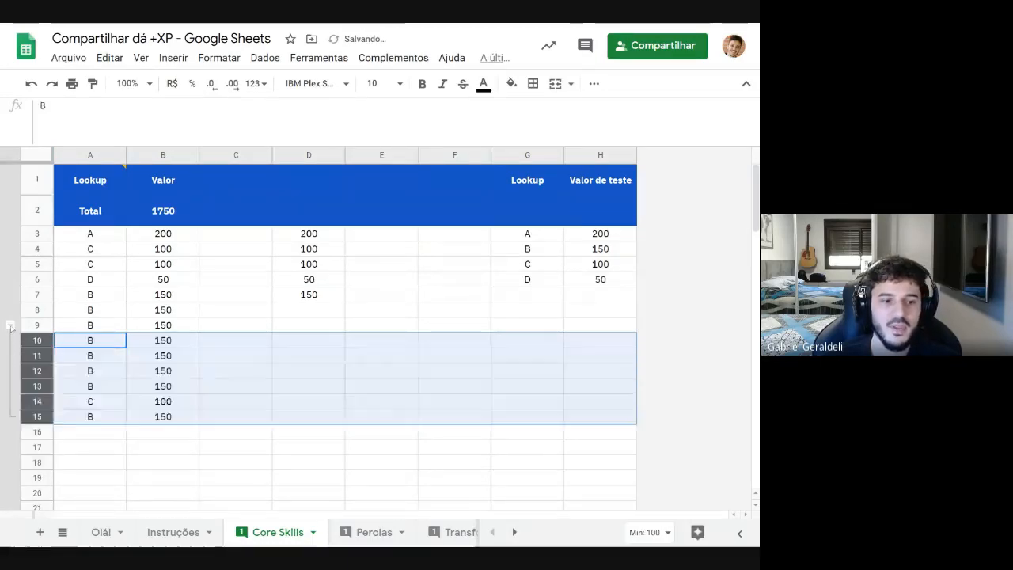
left_click(9, 325)
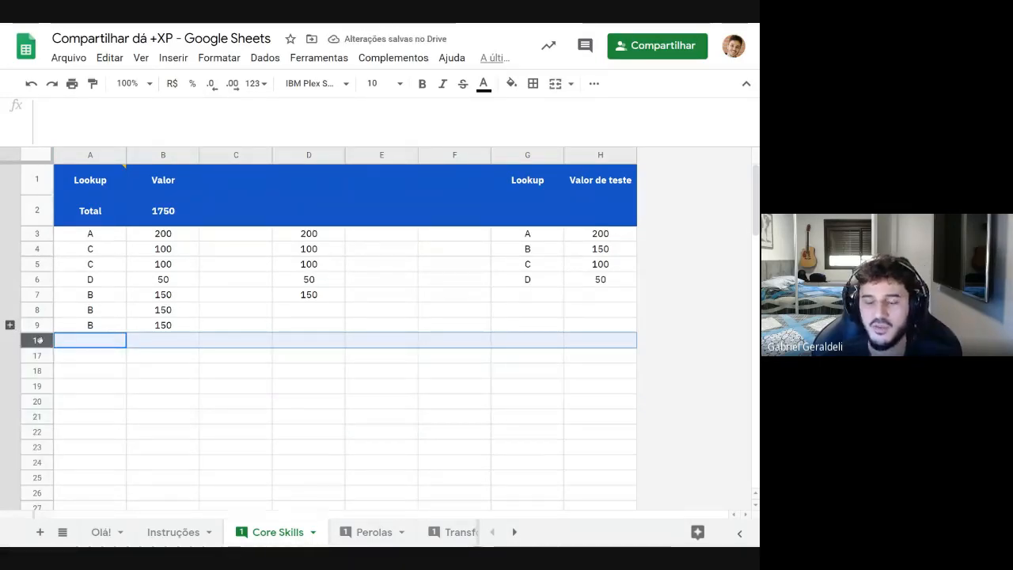
Hide the empty rows 17 to 24 and unhide them again
left_click_drag(36, 356, 40, 385)
left_click_drag(37, 463, 37, 462)
right_click(40, 364)
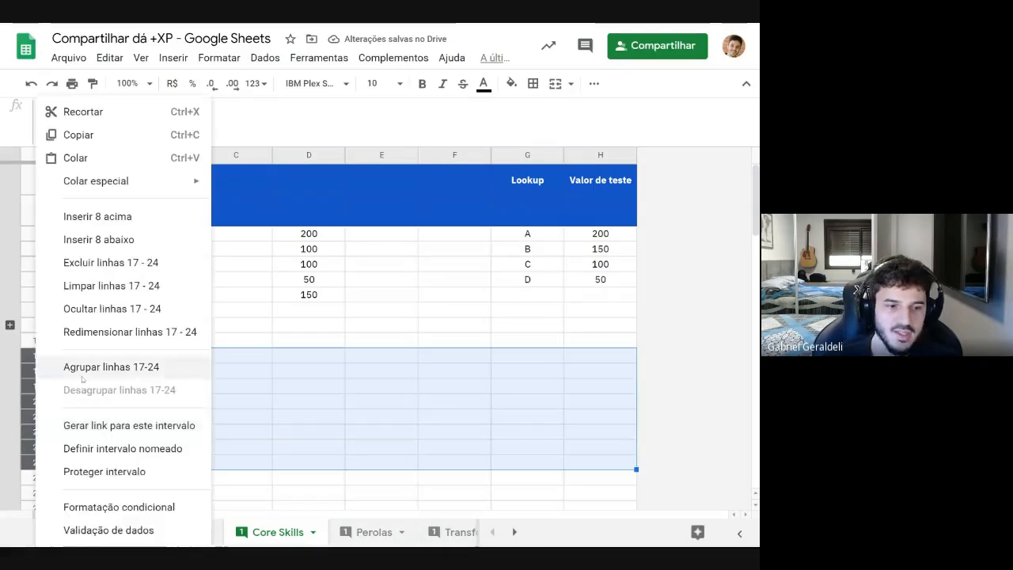
left_click(127, 308)
left_click(155, 362)
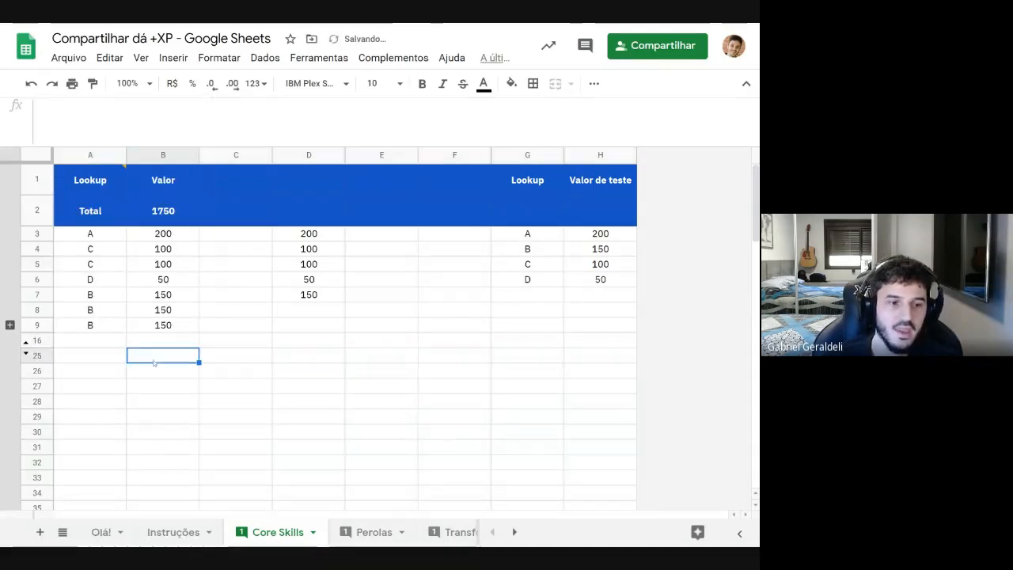
left_click(27, 356)
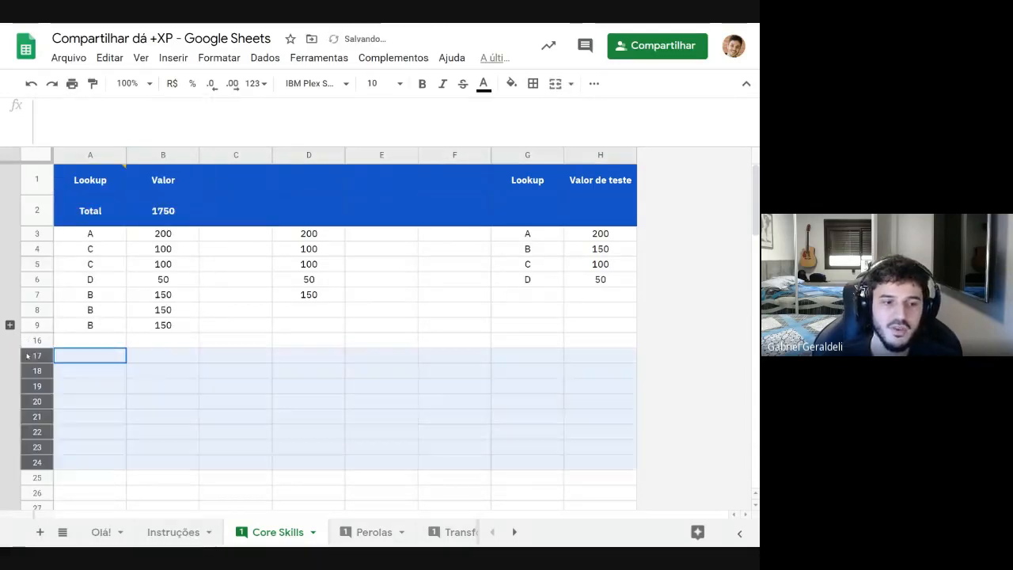
left_click(125, 399)
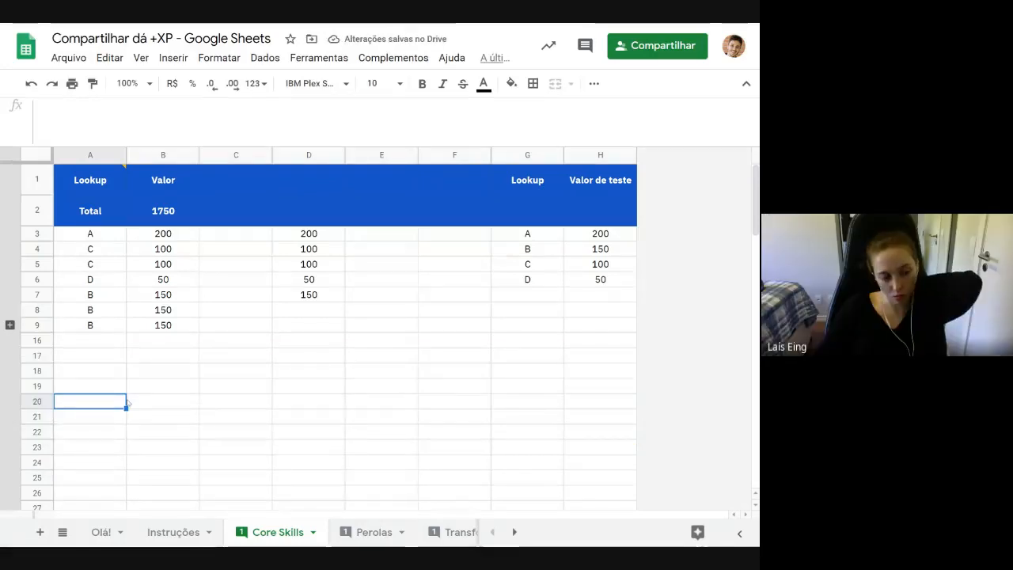
Expand the collapsed group of rows 10 to 15 and toggle it repeatedly, leaving it expanded
left_click(9, 325)
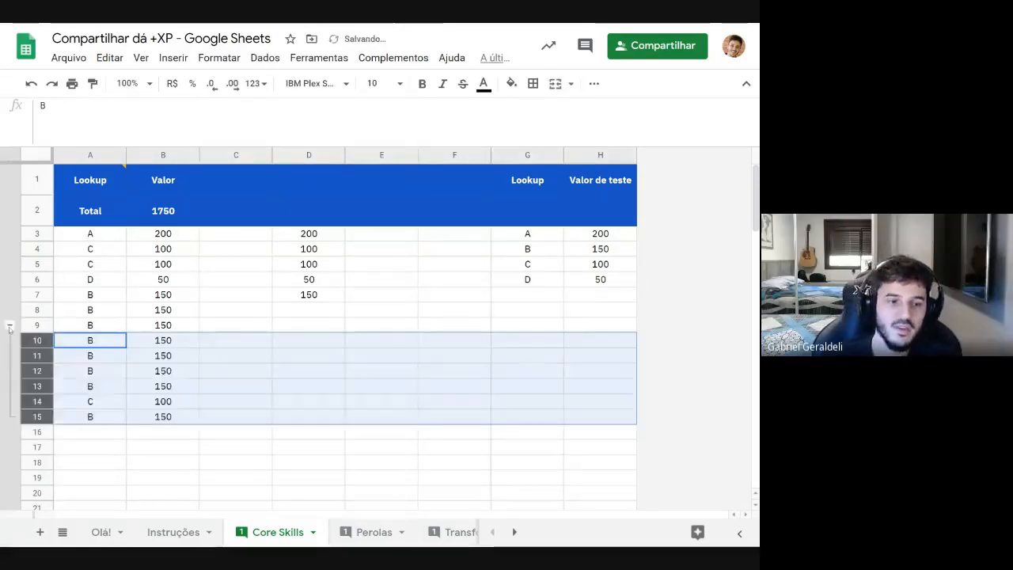
left_click(9, 327)
left_click(9, 326)
left_click(9, 326)
left_click(9, 326)
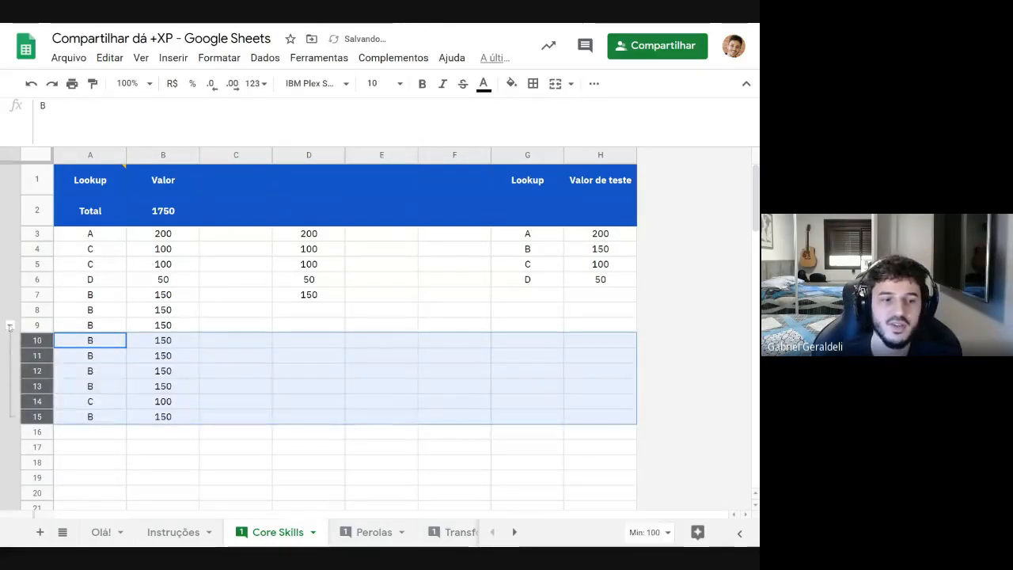
Toggle the group of rows 10 to 15 once more and ungroup those rows
left_click(10, 327)
left_click(10, 327)
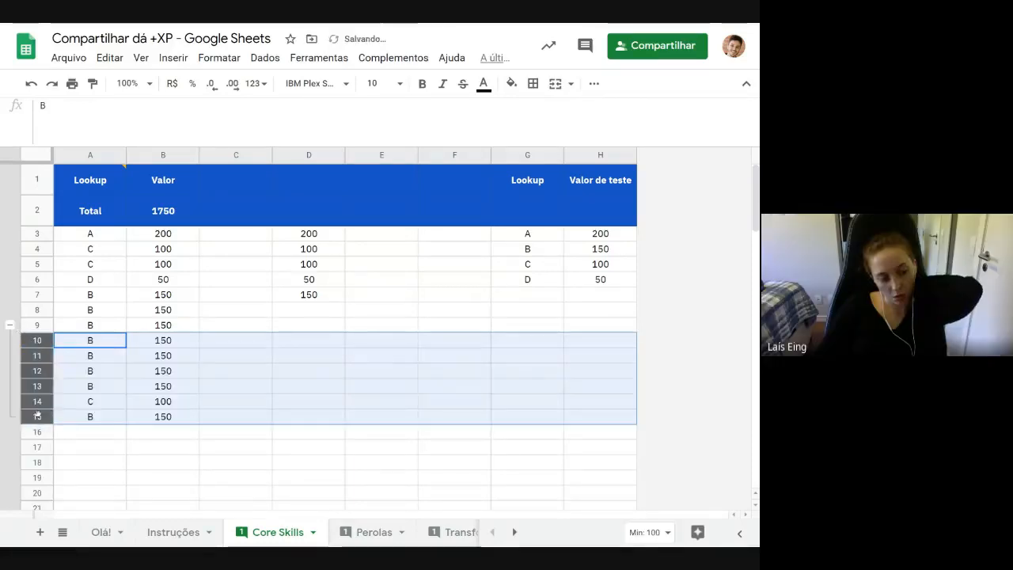
right_click(37, 415)
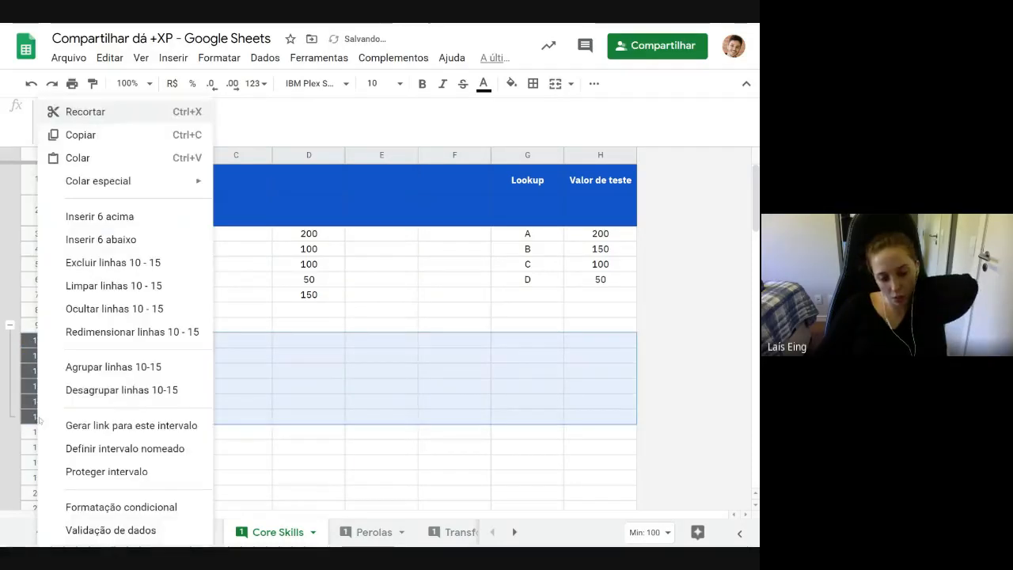
left_click(135, 390)
left_click(80, 386)
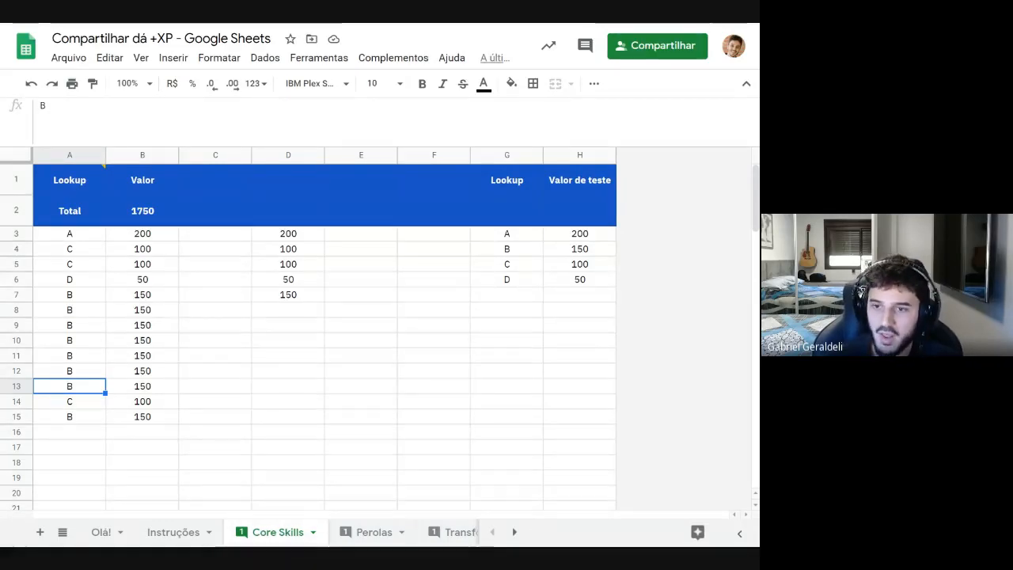
Set the lookup key in A4 to D and select the VLOOKUP cell beside it
left_click(291, 236)
left_click(101, 251)
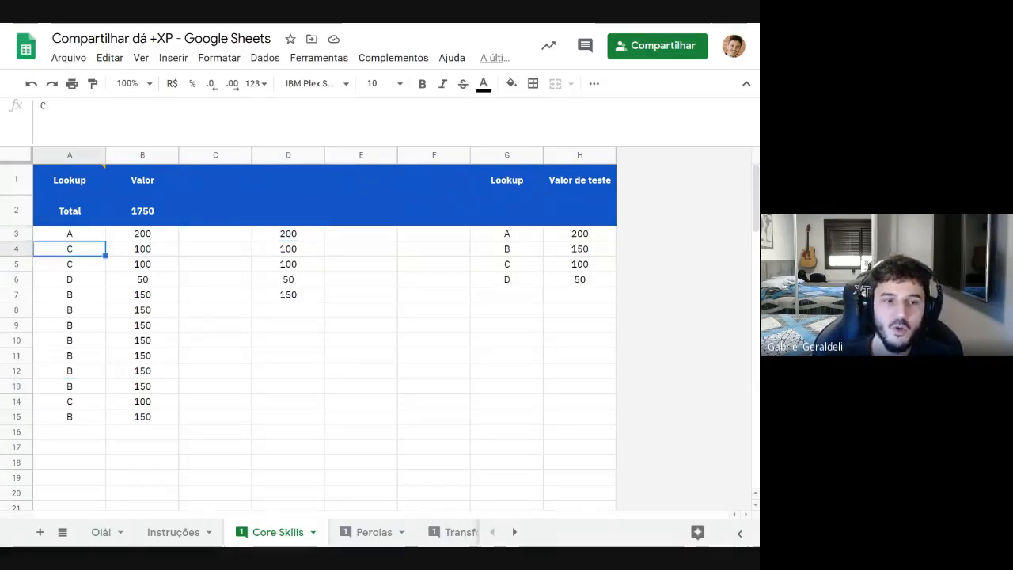
type("D")
key("Return")
key("Up")
key("Right")
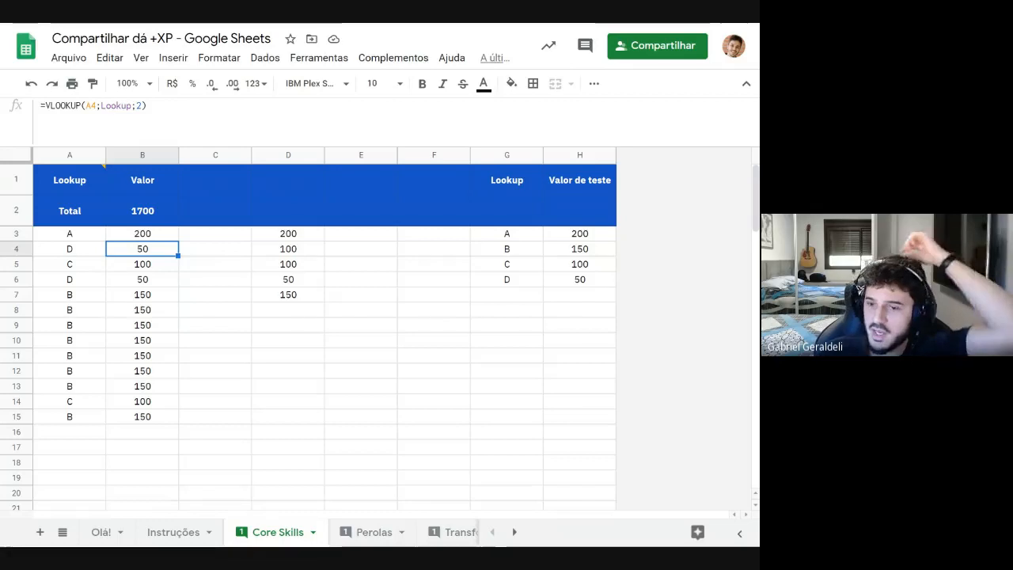
left_click(393, 57)
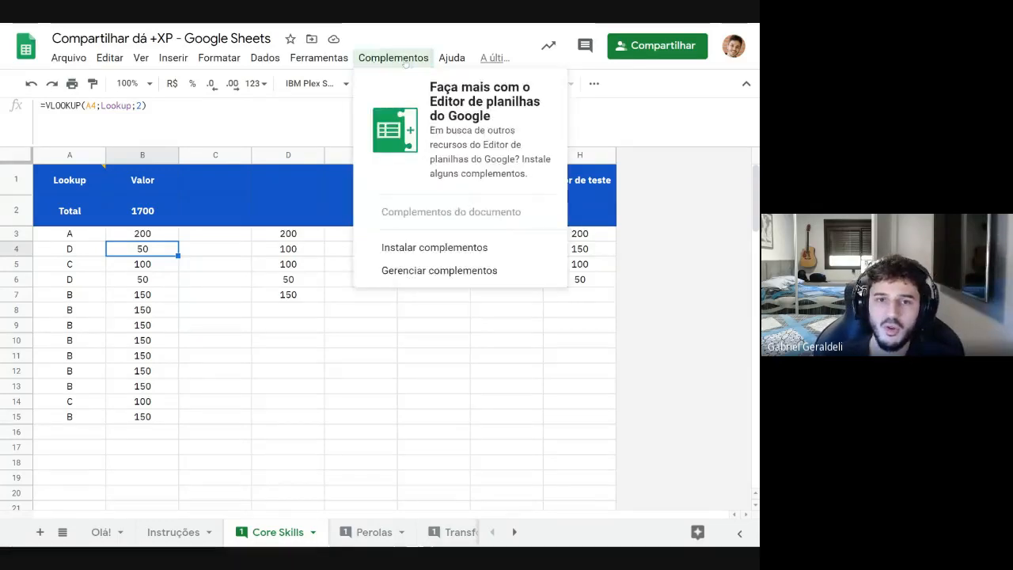
left_click(432, 414)
left_click(462, 363)
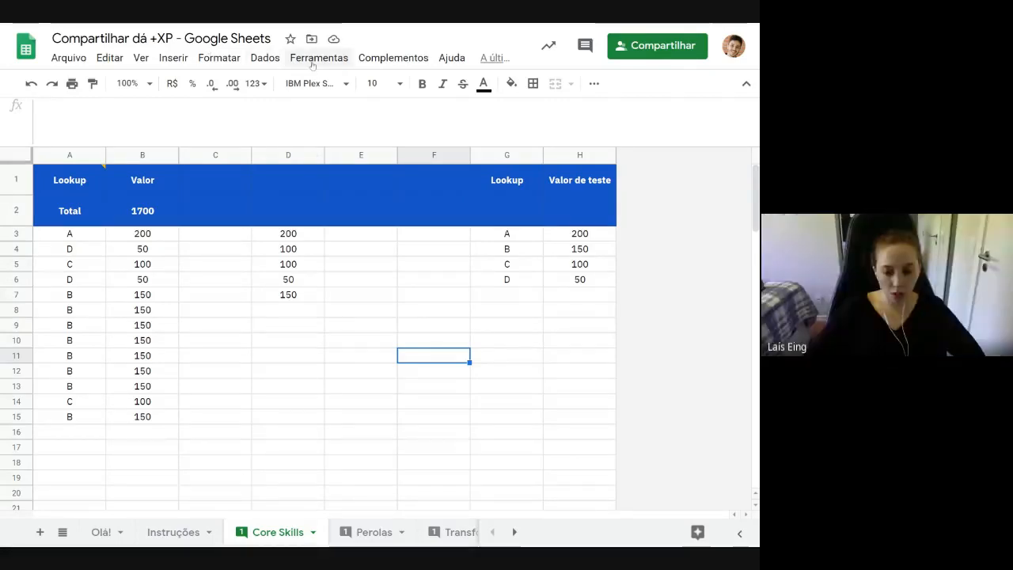
left_click(312, 355)
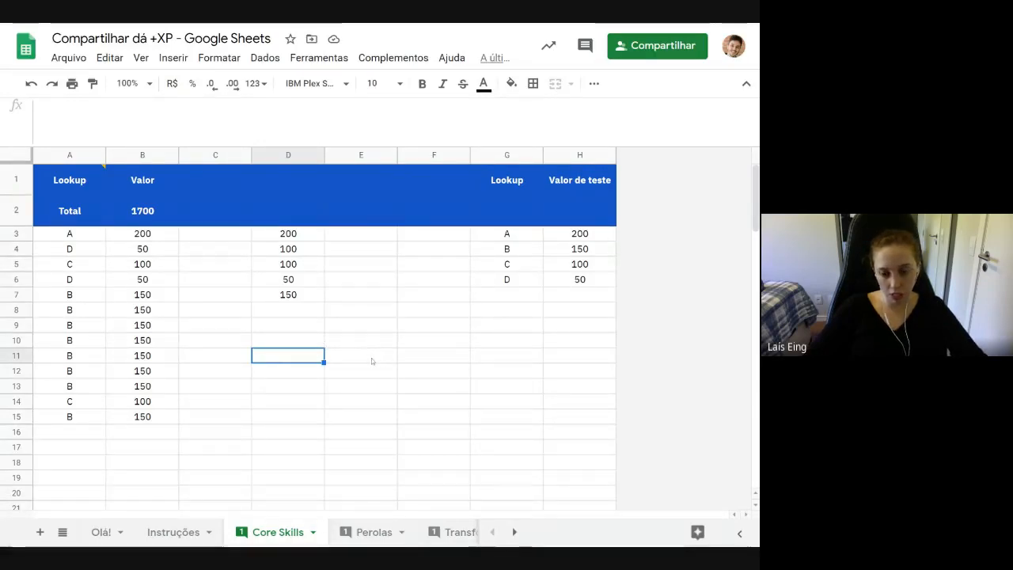
Review the general spreadsheet settings, including the option to always use English function names, without saving any change
left_click(73, 58)
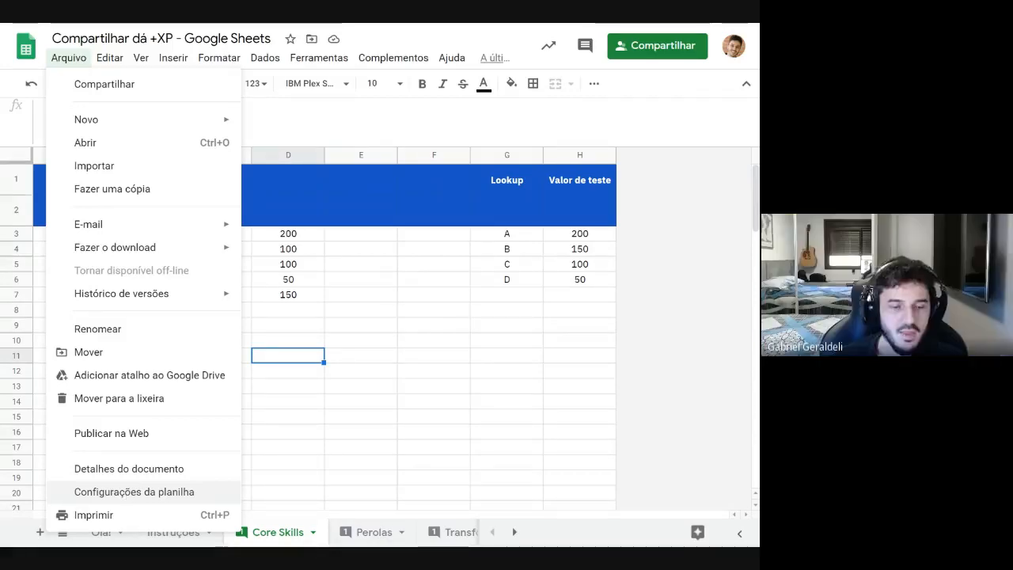
left_click(131, 499)
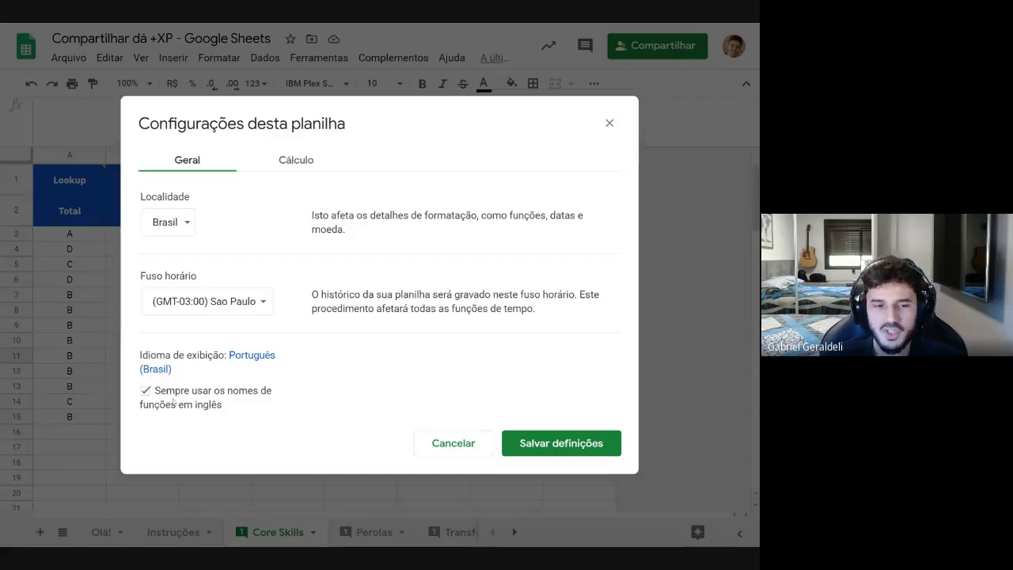
left_click(425, 437)
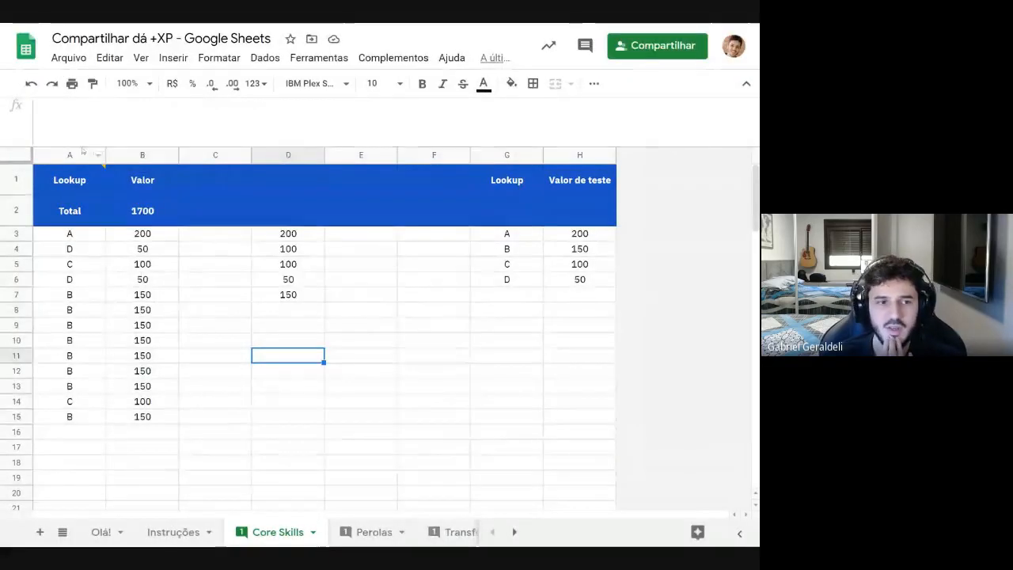
left_click(82, 235)
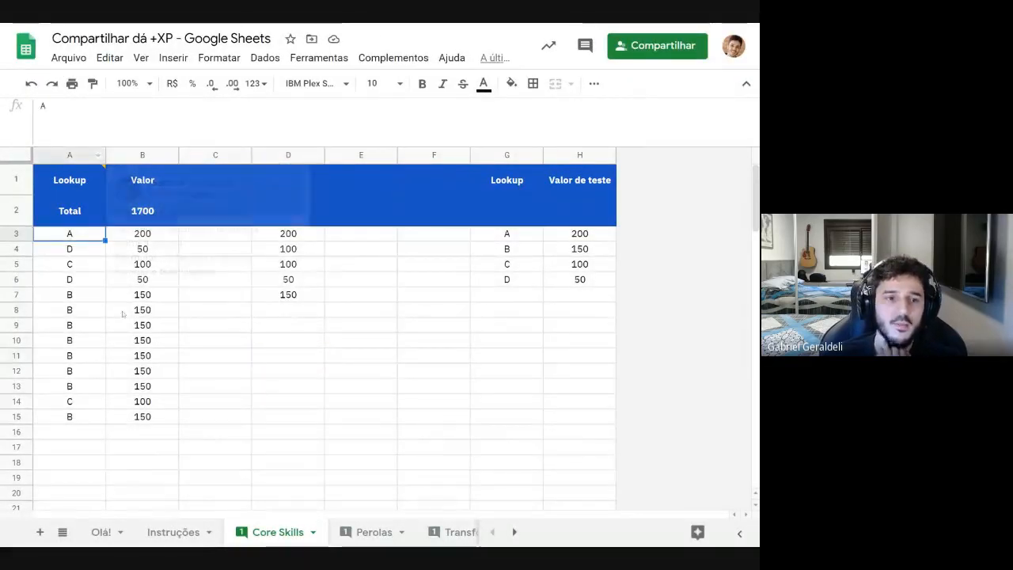
Try starting a formula in E14 with =vlo and with =PROCV(, and discard the entry
left_click(335, 403)
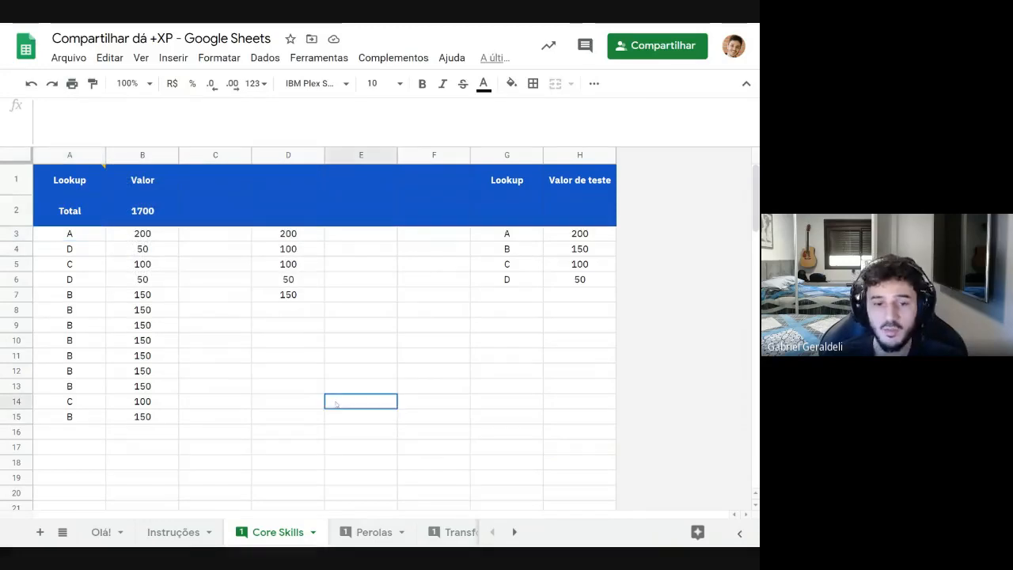
type("=v")
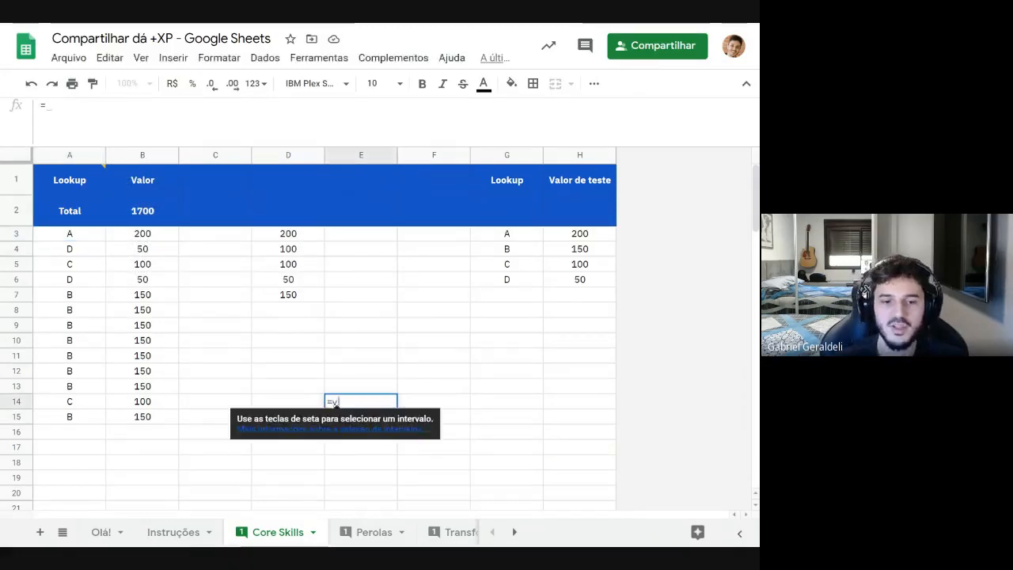
type("oo")
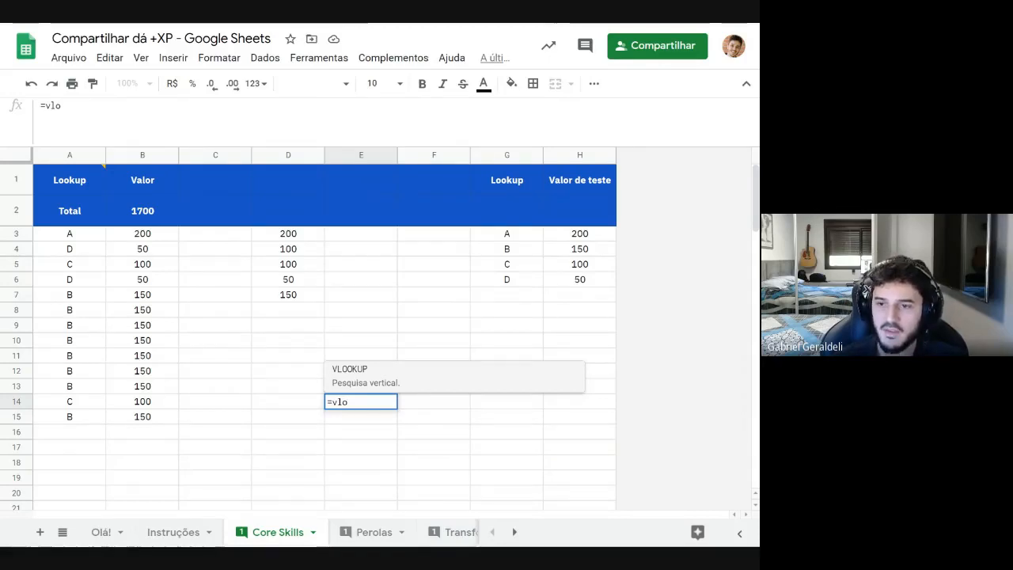
key("BackSpace")
key("BackSpace")
key("BackSpace")
type("PRO")
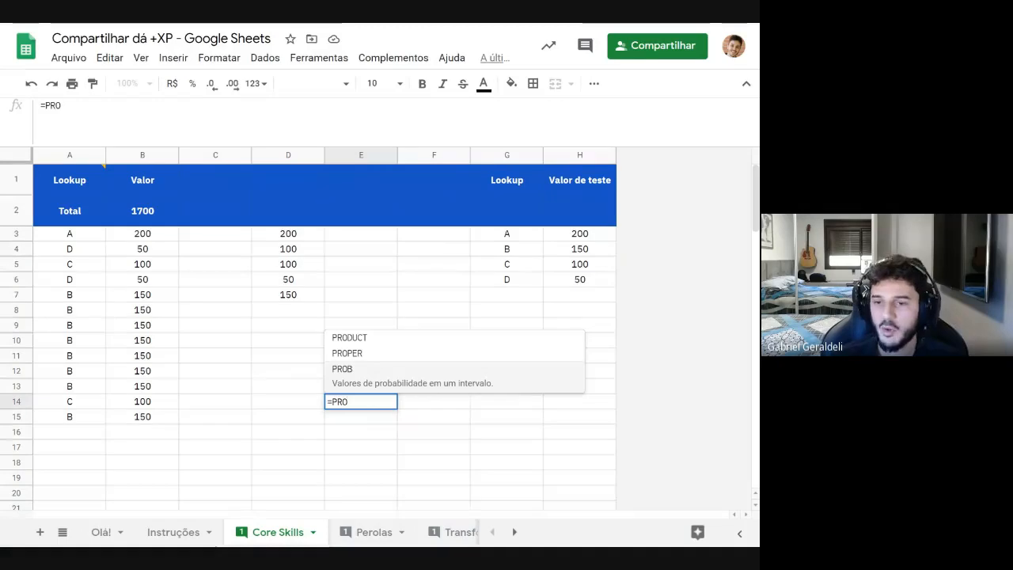
type("CV(")
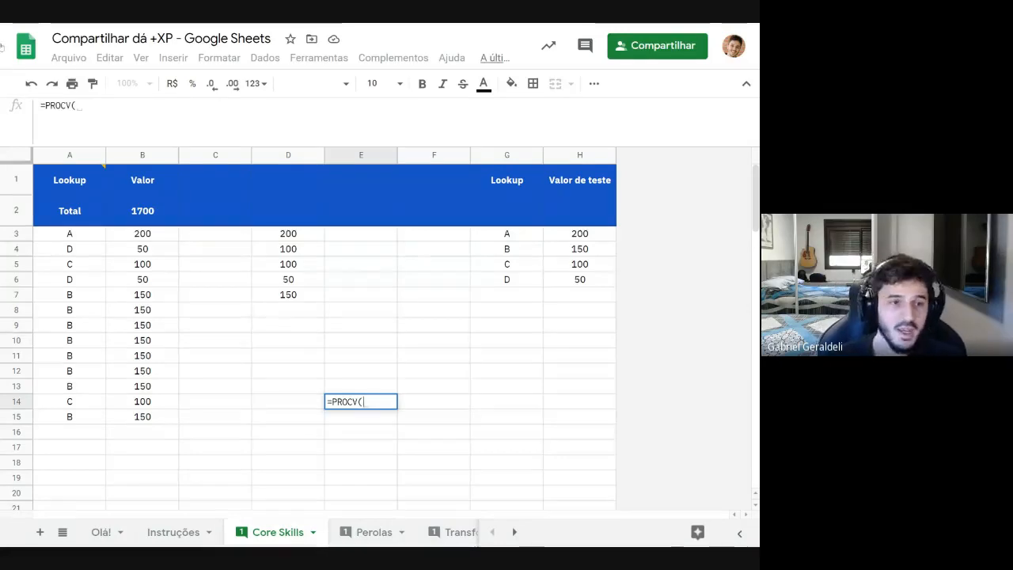
key("Escape")
Reopen the spreadsheet settings to examine the English function names option again, and cancel
left_click(60, 57)
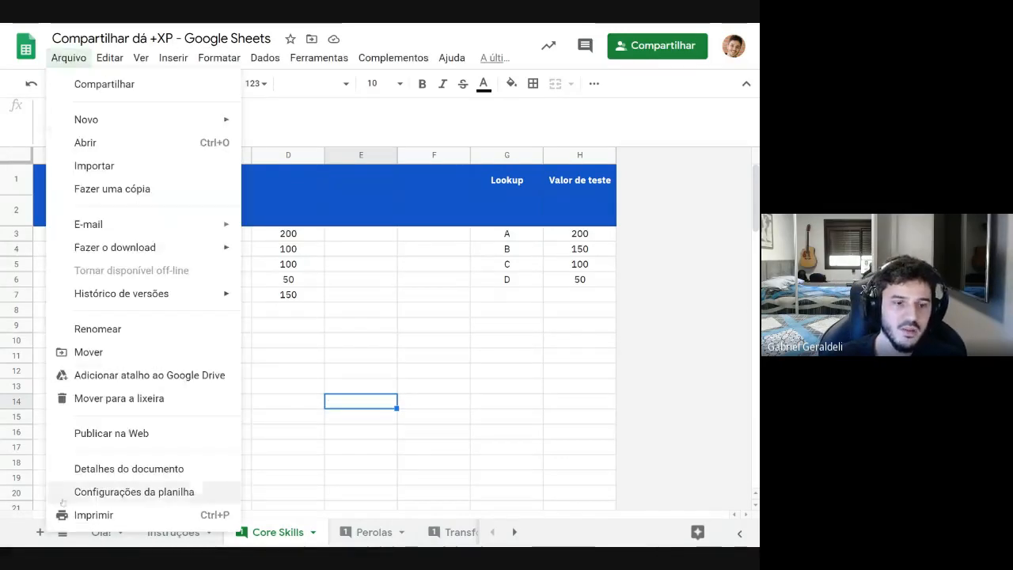
left_click(127, 491)
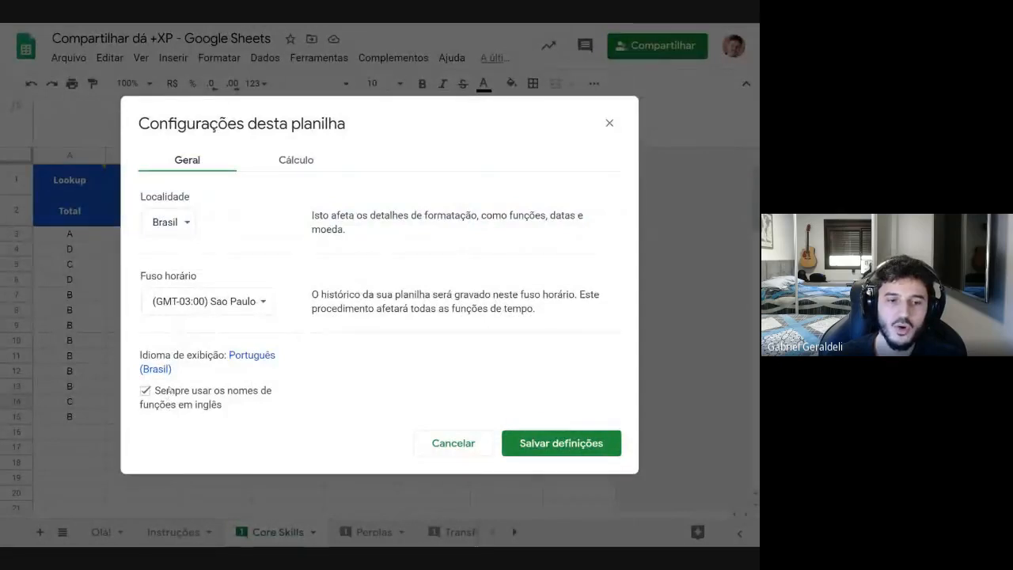
left_click(455, 445)
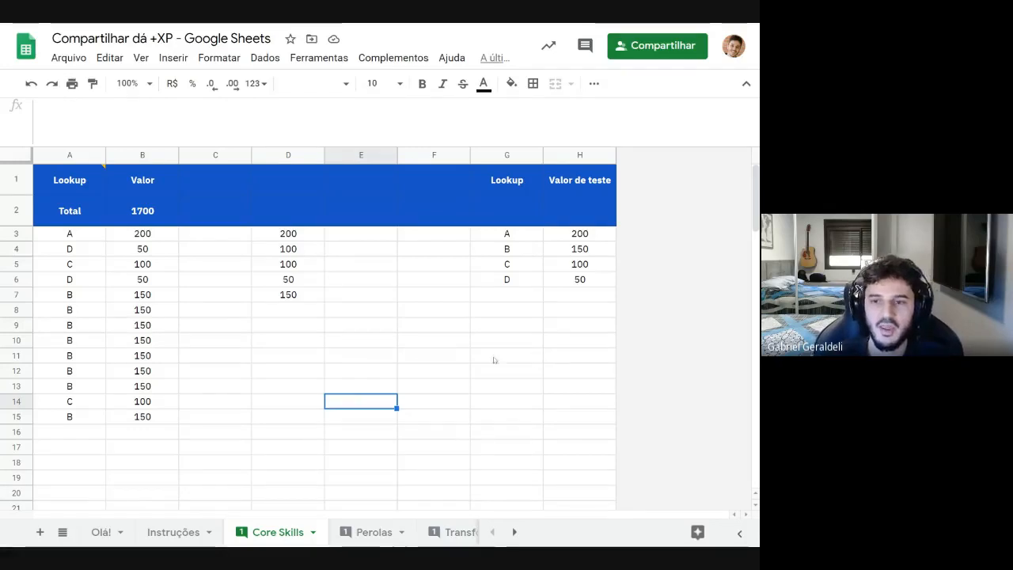
left_click(93, 238)
left_click(94, 216)
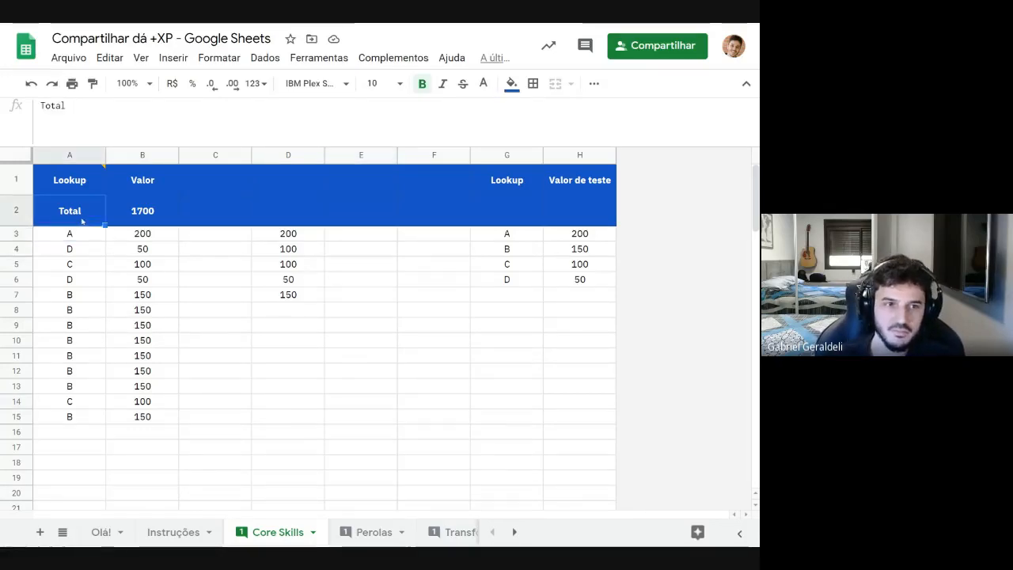
left_click(365, 375)
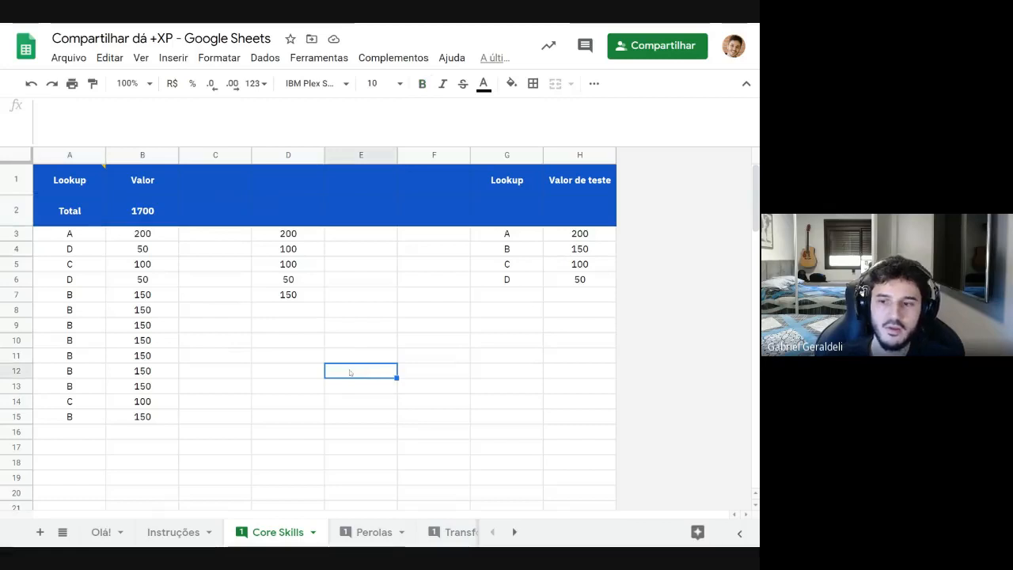
Look at the Instruções and Olá! sheets and return to Core Skills
left_click(173, 532)
left_click(101, 532)
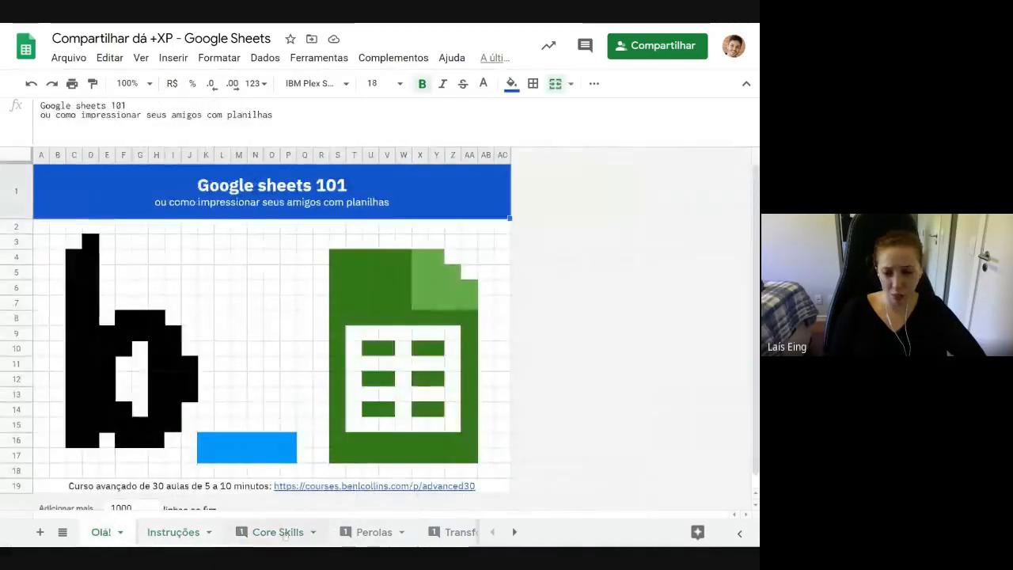
left_click(277, 532)
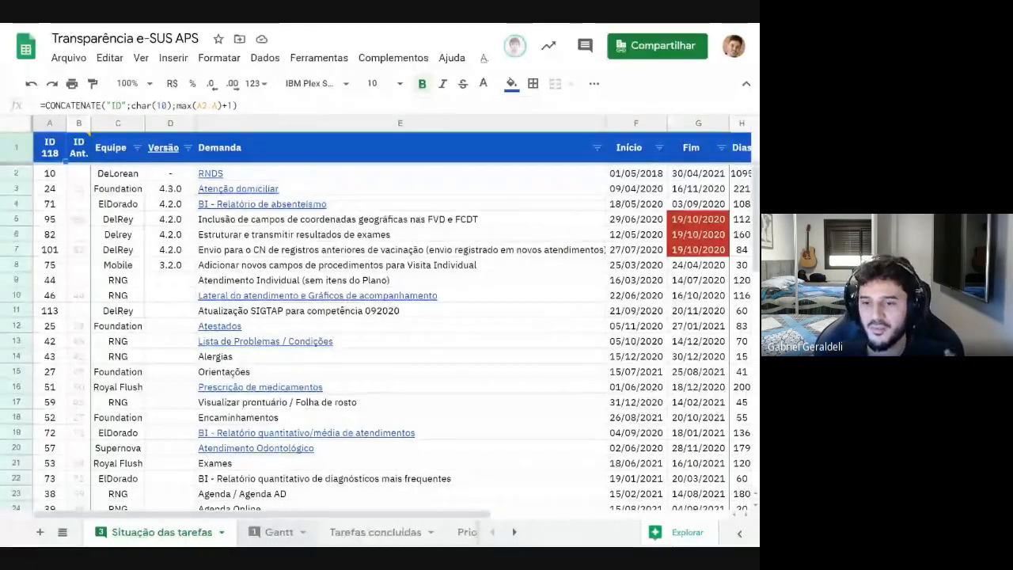
On the Gantt sheet of the Transparência e-SUS APS spreadsheet, view the monthly timeline and inspect the January 2020 header's value
left_click(279, 532)
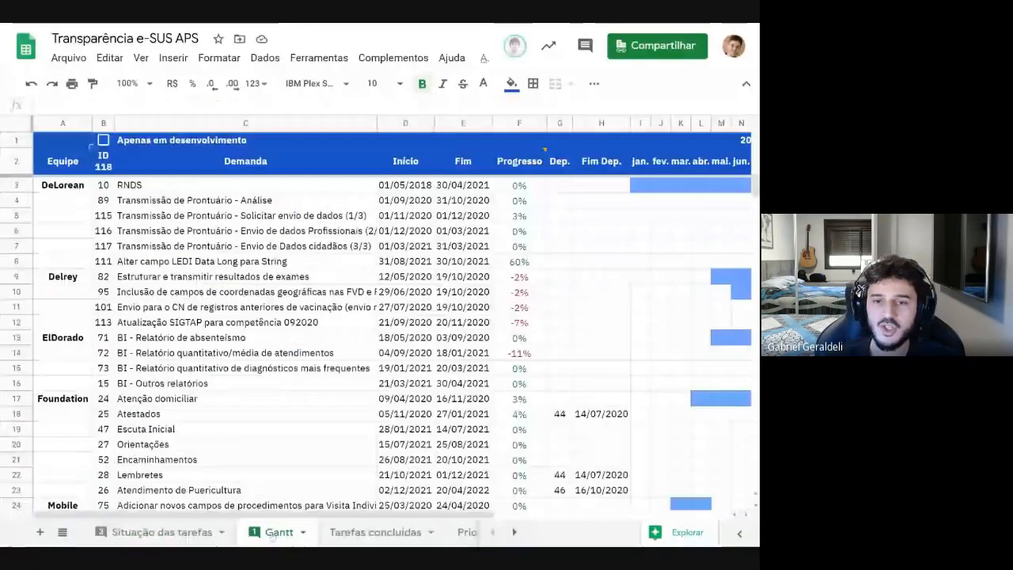
left_click_drag(538, 521, 687, 514)
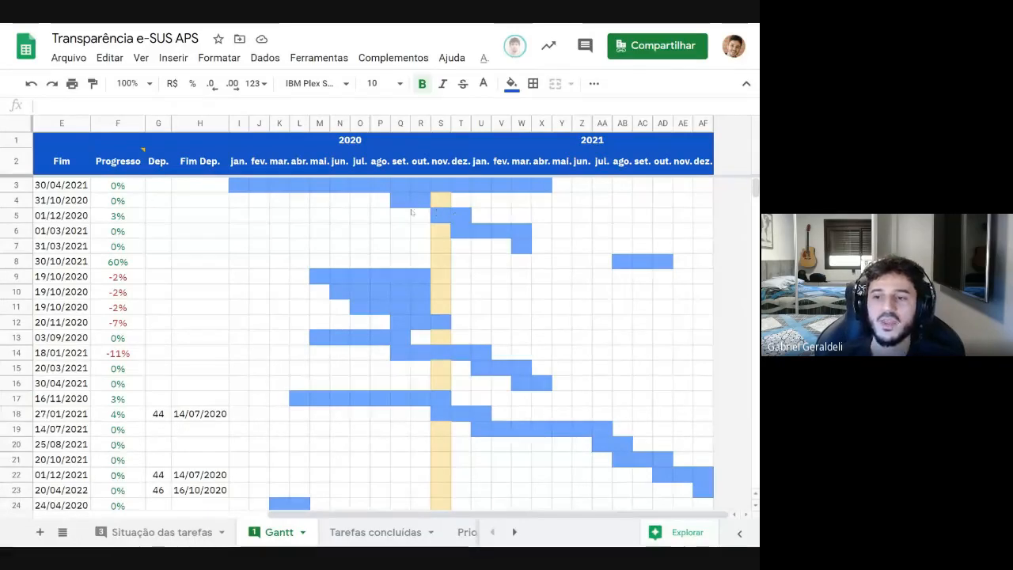
left_click(242, 163)
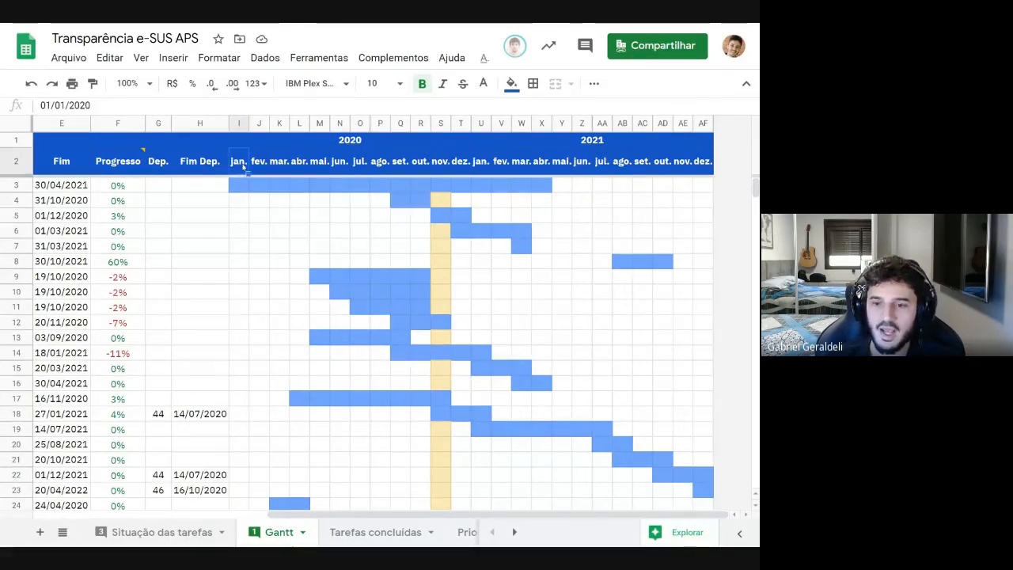
Show the conditional formatting rules for cell S3 and inspect the blue rule's custom formula, leaving the rule without changes
left_click(441, 188)
right_click(441, 192)
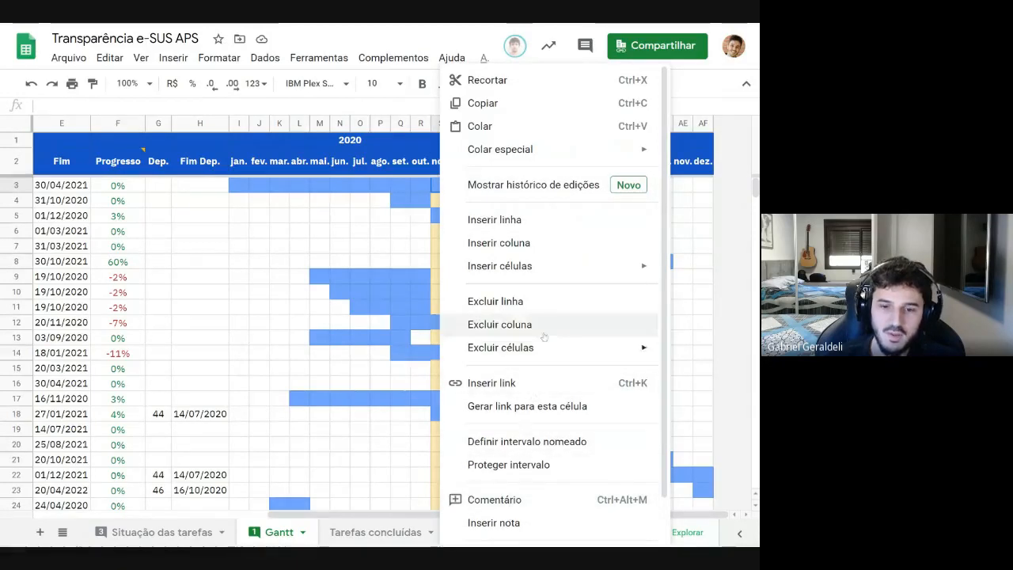
scroll(491, 333, "down", 1)
left_click(507, 502)
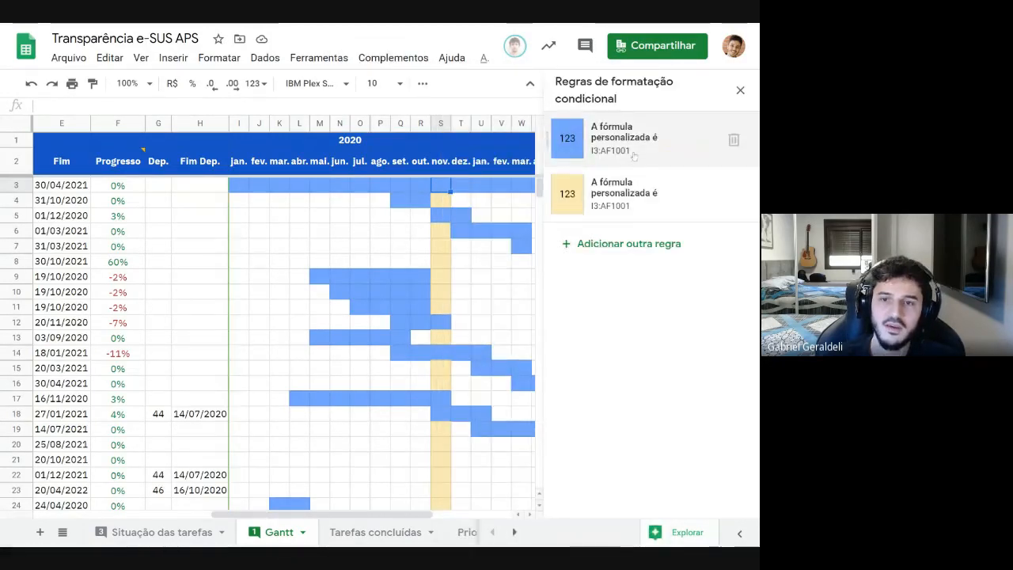
left_click(625, 140)
left_click_drag(675, 313, 564, 313)
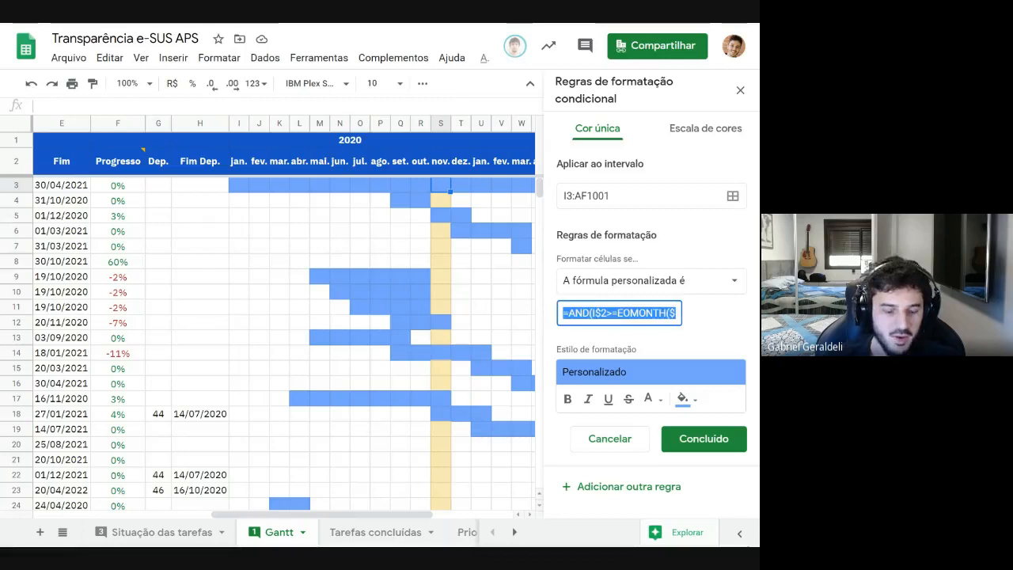
key("Escape")
left_click(266, 358)
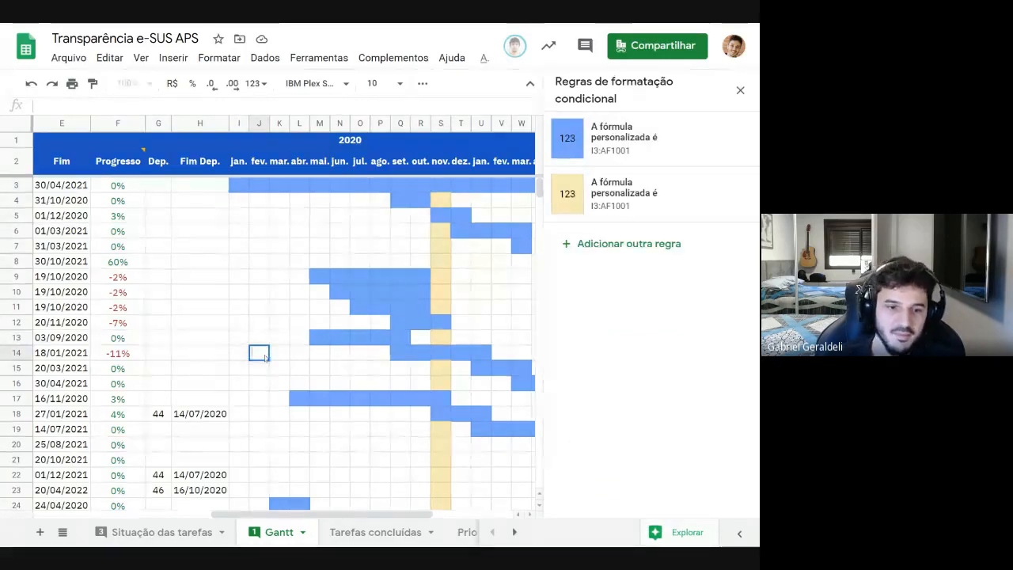
type("=")
key("ctrl+v")
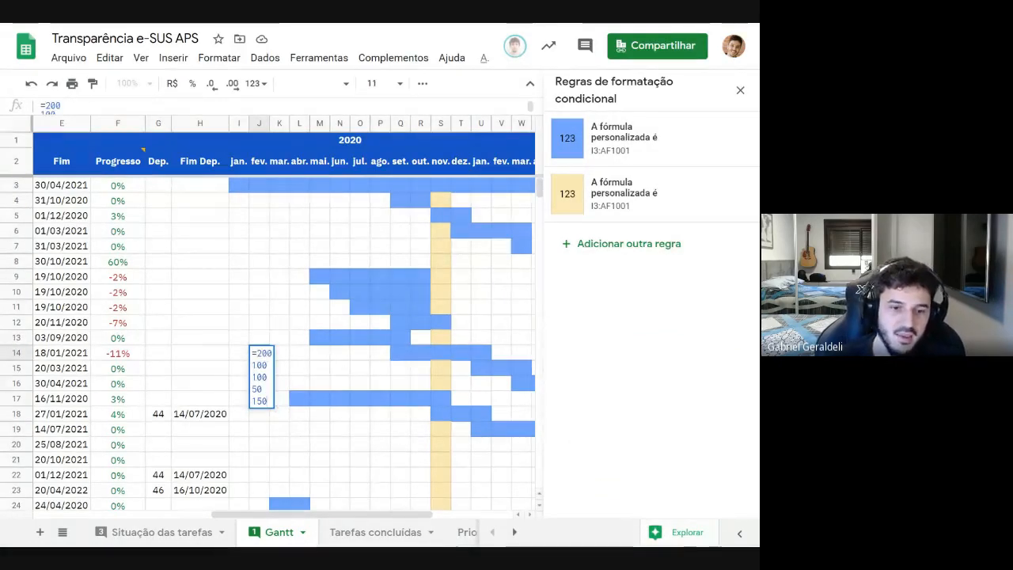
key("Escape")
key("ctrl+v")
key("Escape")
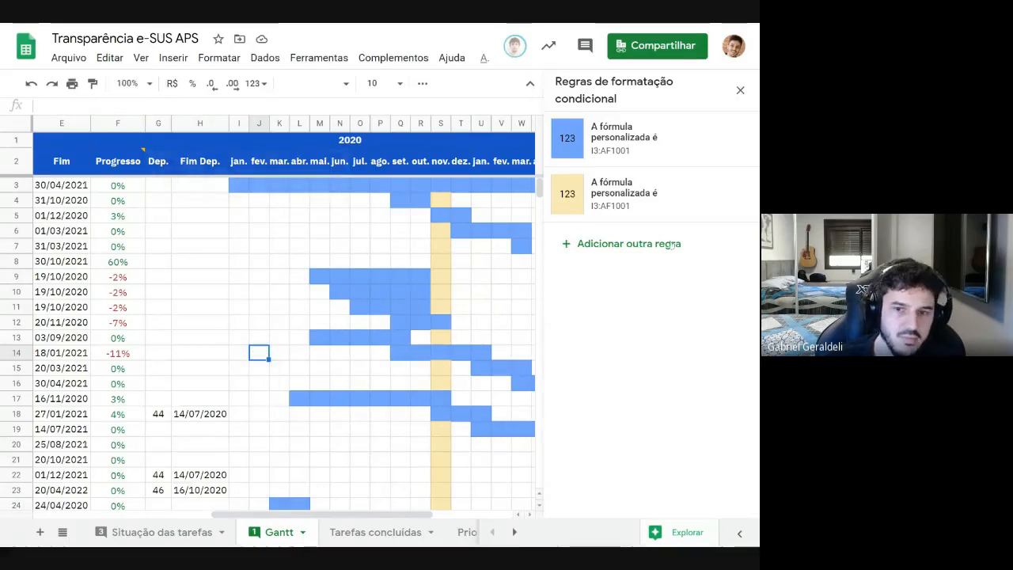
Copy the blue rule's custom formula =AND(I$2>=EOMONTH($D3;-1)+1;I$2<=EOMONTH($E3;-1)+1) into cell J14, accepting the protected-range edit
left_click(625, 138)
left_click(646, 313)
key("ctrl+a")
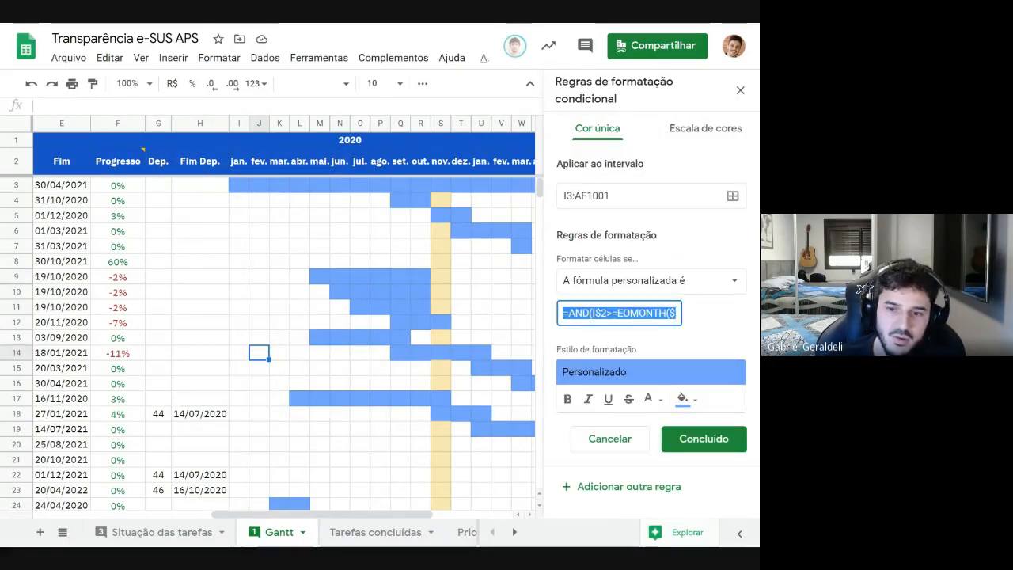
left_click(267, 358)
key("ctrl+v")
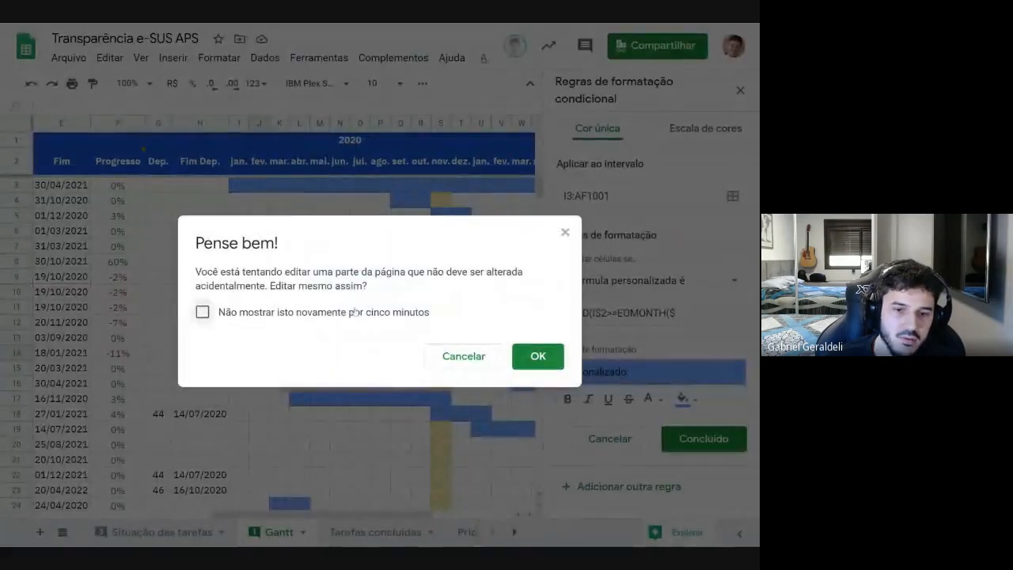
left_click(354, 312)
key("Return")
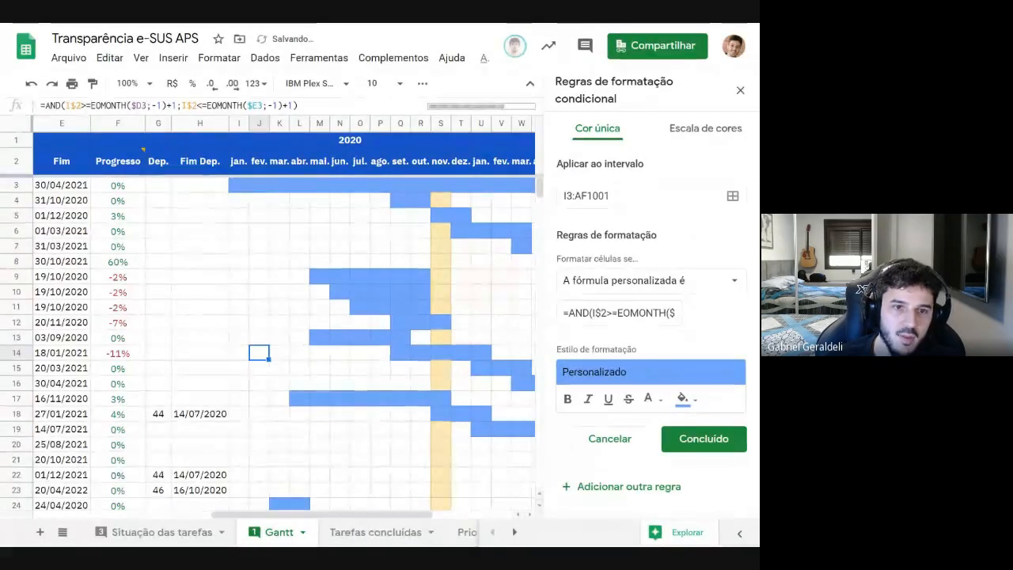
left_click(399, 281)
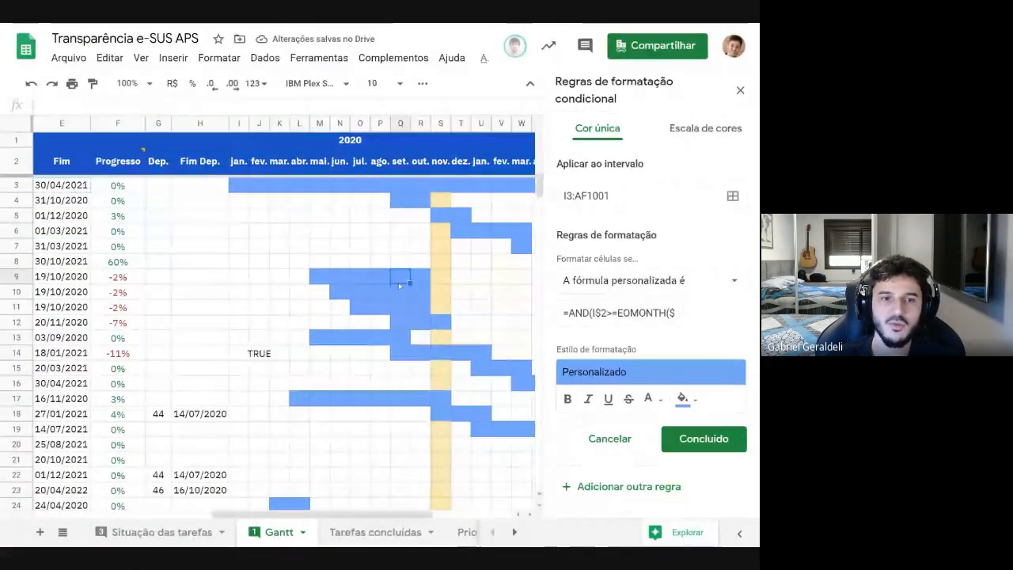
Clear the test formula from cell J14 on the Gantt sheet
left_click(259, 353)
key("Delete")
left_click(379, 337)
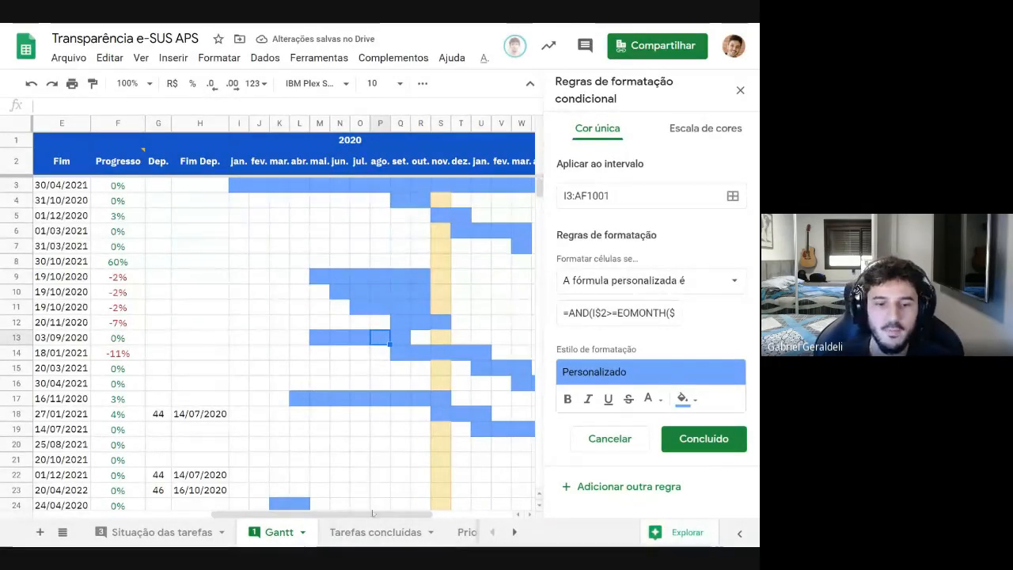
Inspect the start and end dates of the BI - Relatório de absenteísmo task and compare them with its timeline bar
left_click_drag(372, 513, 305, 513)
left_click(323, 339)
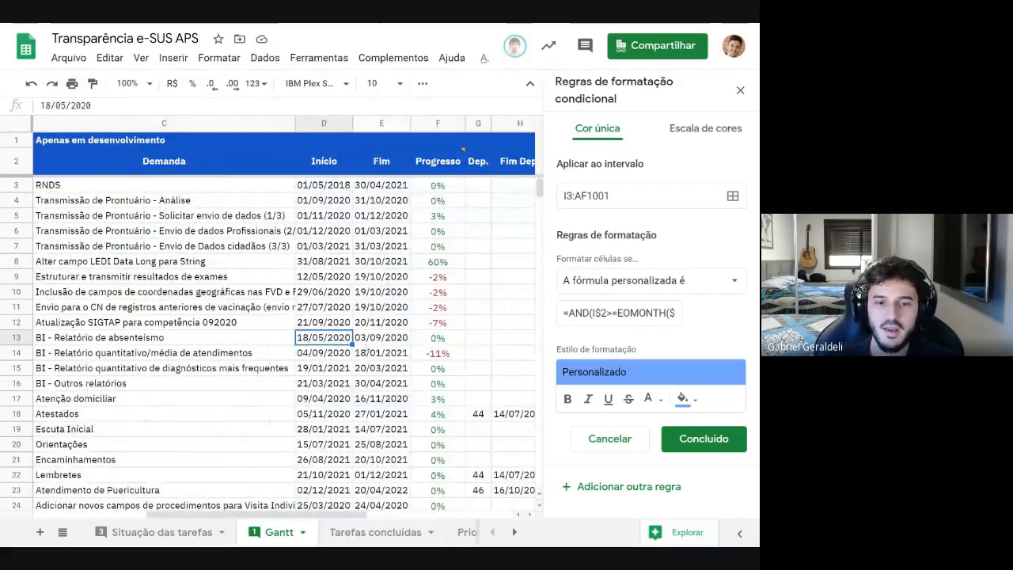
left_click(375, 342)
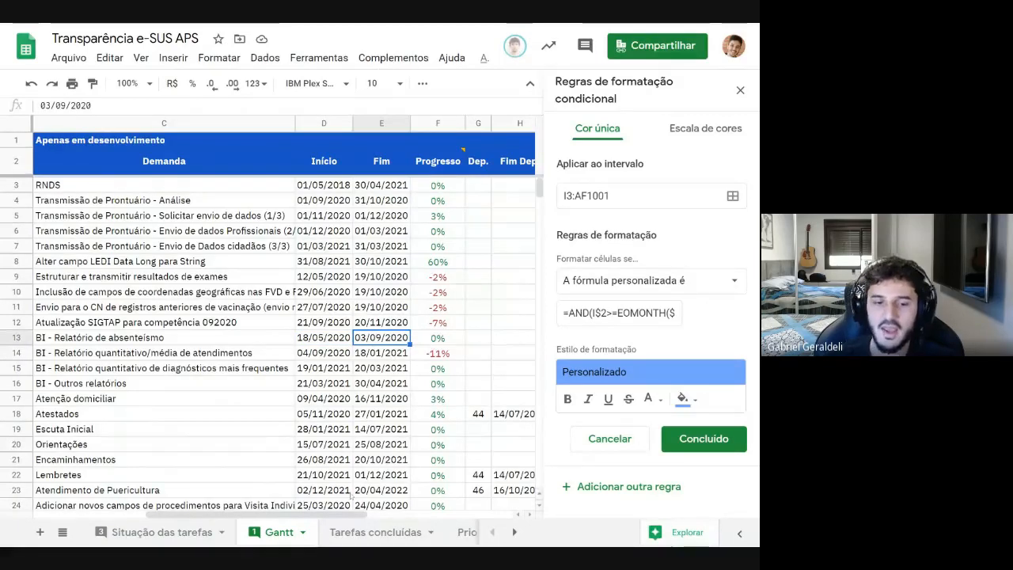
left_click_drag(352, 513, 479, 512)
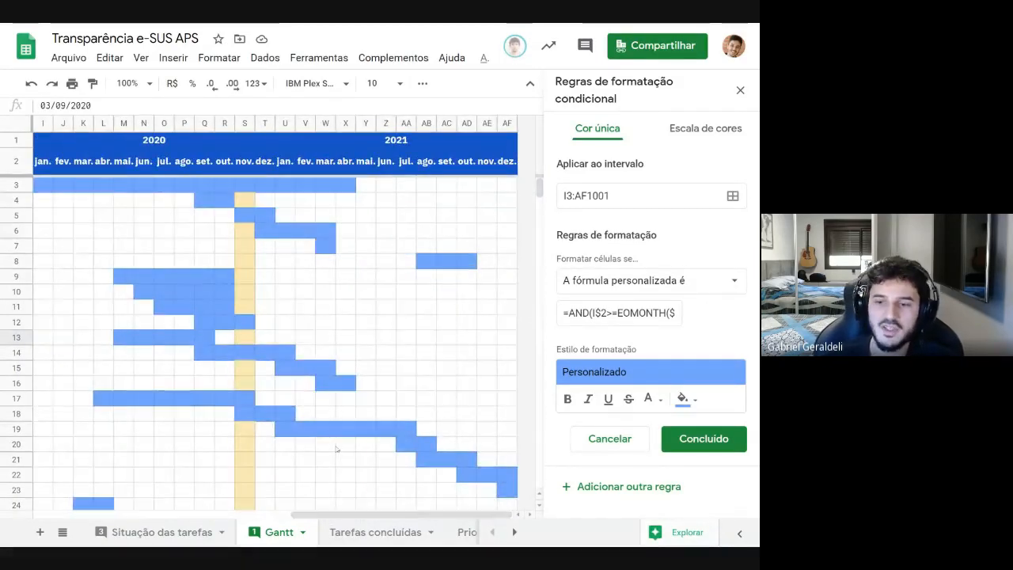
View the Priorização de manutenção evolutiva sheet and examine the Gantt TED timeline with its conditional formatting rules
left_click(475, 534)
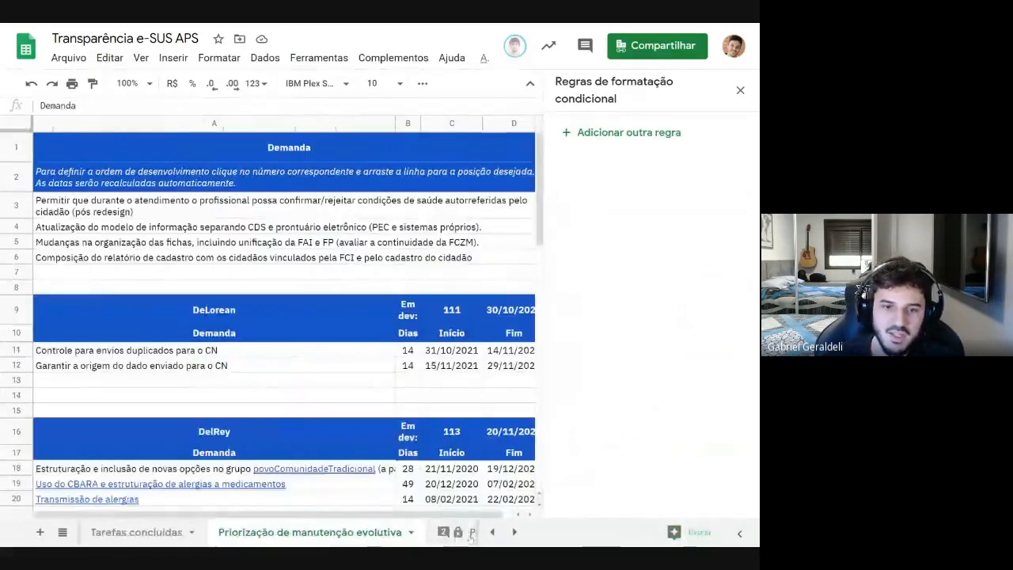
left_click(515, 533)
left_click(271, 533)
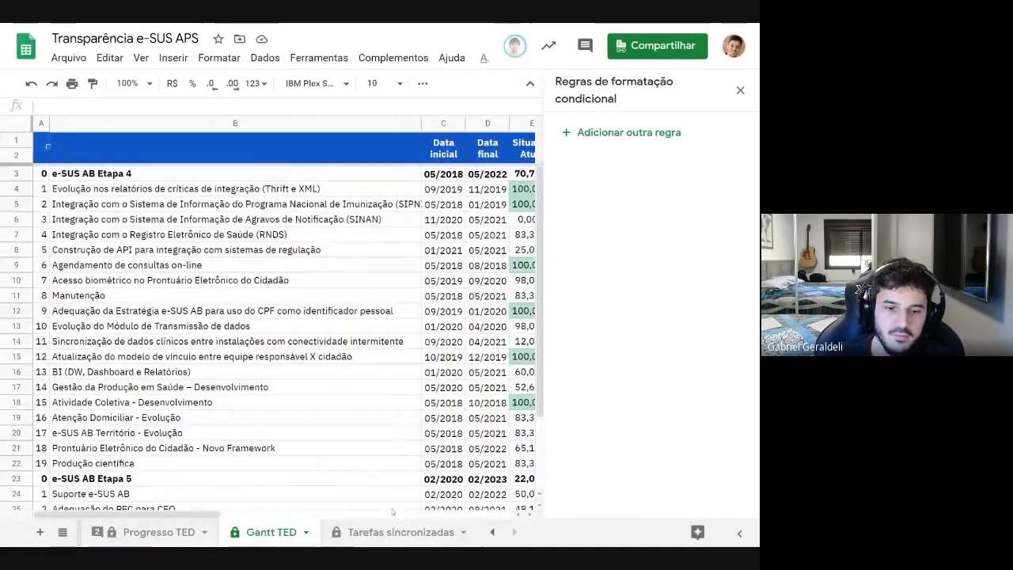
scroll(389, 324, "right", 7)
left_click(381, 297)
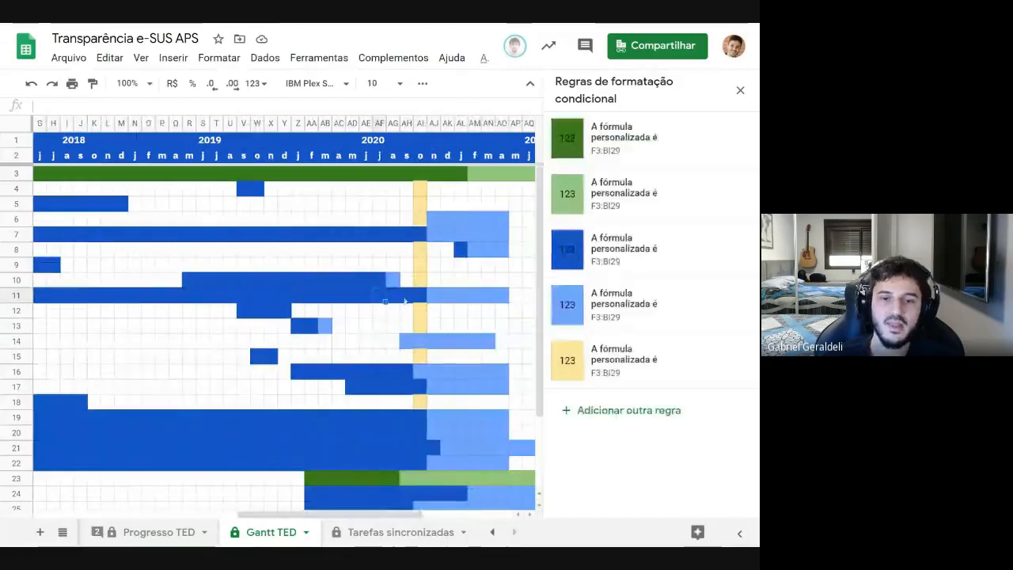
left_click(422, 300)
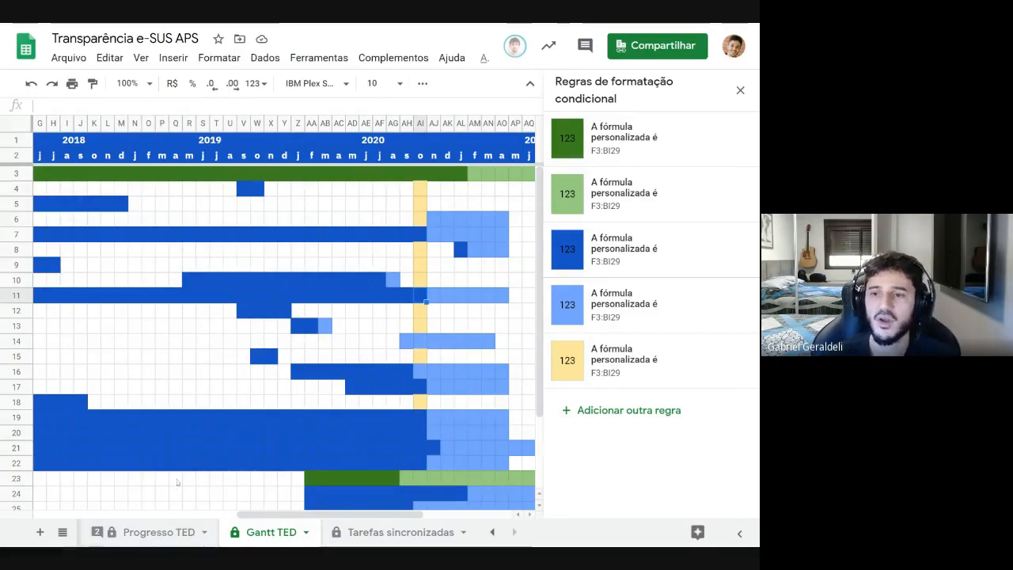
Look at the Progresso TED and Tarefas concluídas sheets and return to the Gantt sheet
left_click(136, 536)
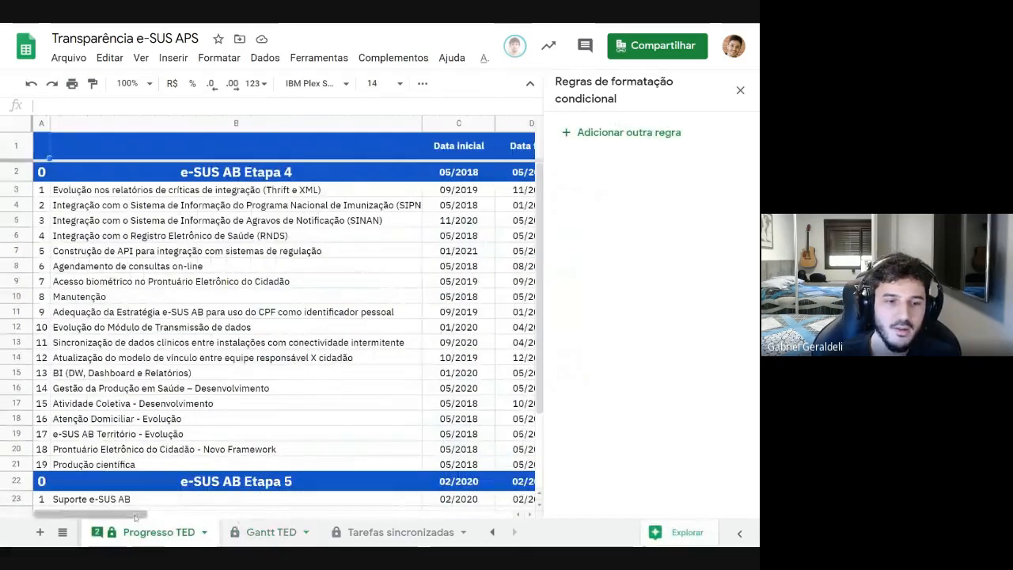
left_click(492, 532)
left_click(492, 532)
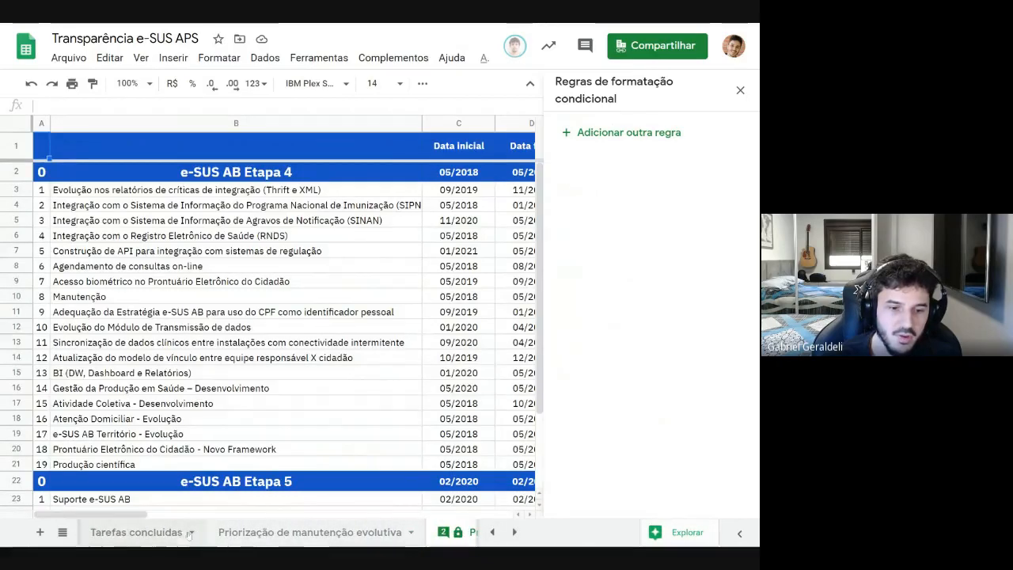
left_click(119, 532)
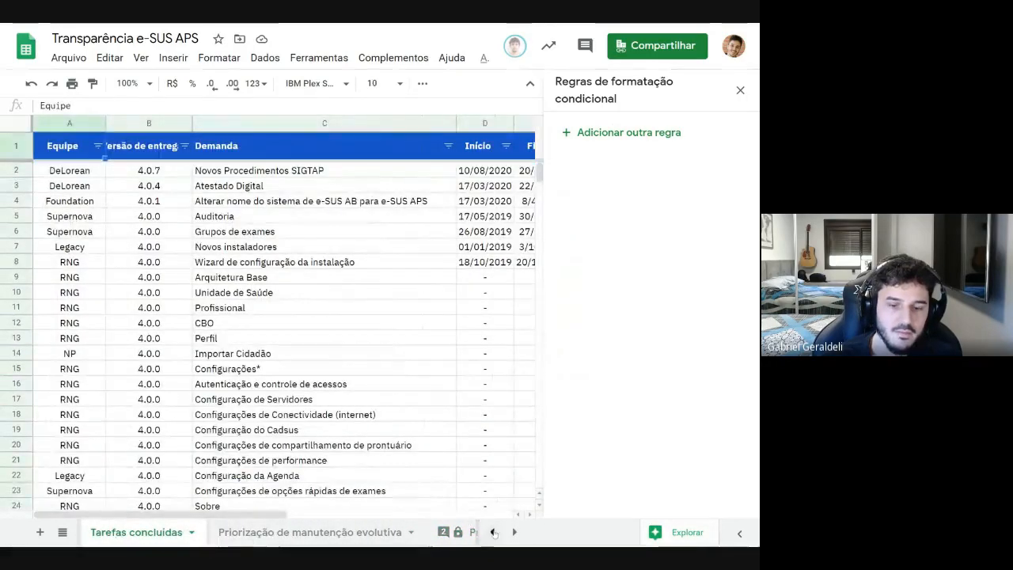
left_click(492, 532)
left_click(271, 532)
Turn on the Apenas em desenvolvimento filter checkbox in B1, view the filtered task list, and turn it off again
left_click_drag(267, 514, 90, 514)
left_click(103, 140)
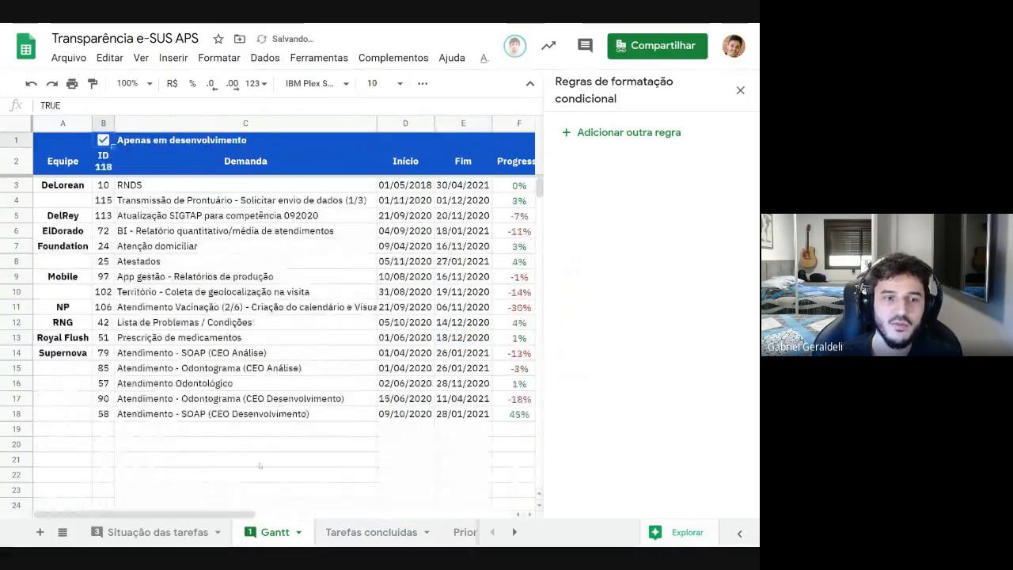
left_click_drag(236, 514, 282, 475)
left_click(44, 140)
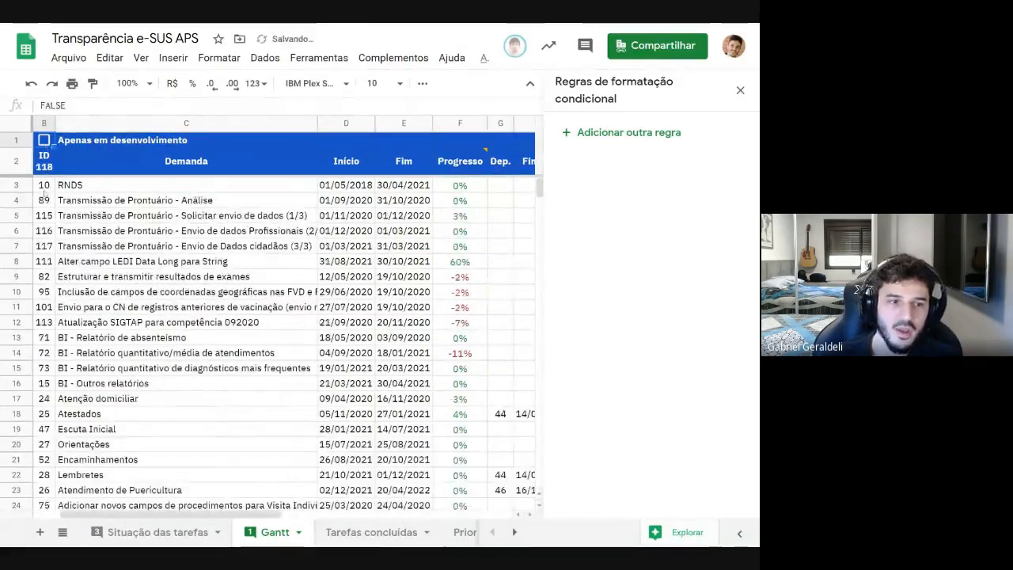
Examine the QUERY formula in the Equipe header cell A2 with an enlarged formula bar and the conditional formatting rules closed
left_click(45, 187)
left_click_drag(237, 514, 224, 519)
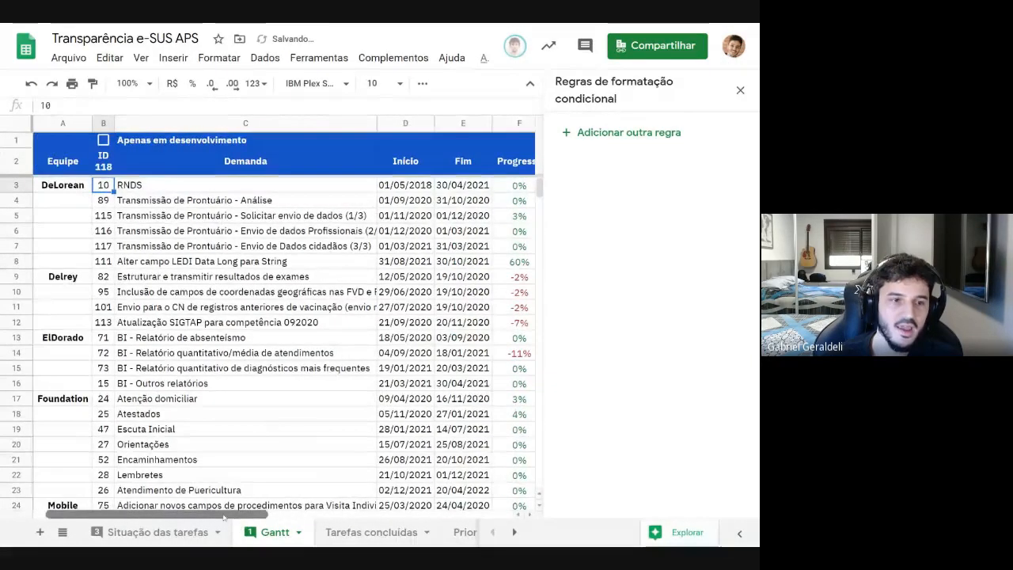
left_click(64, 185)
left_click(68, 163)
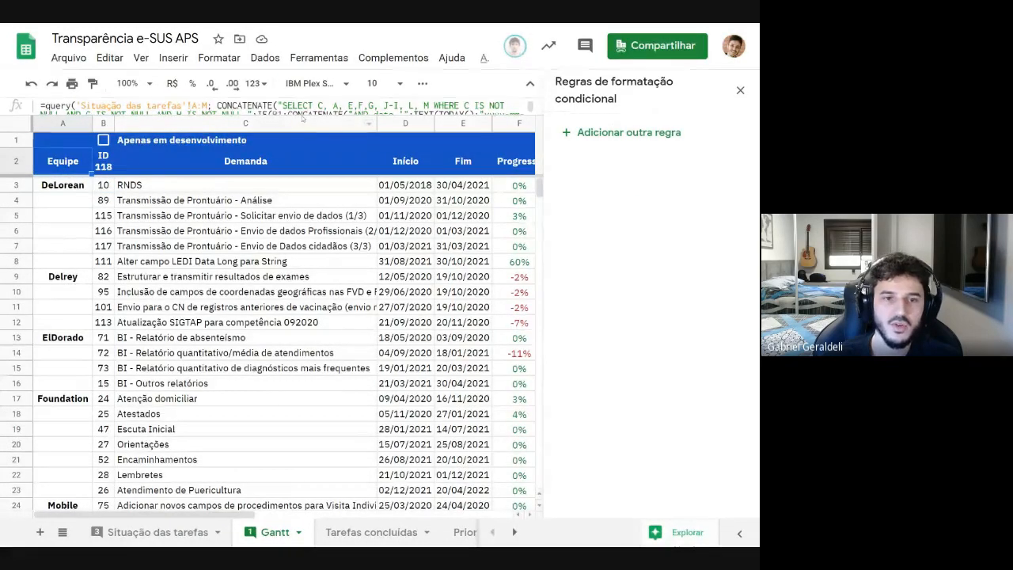
left_click_drag(302, 117, 311, 234)
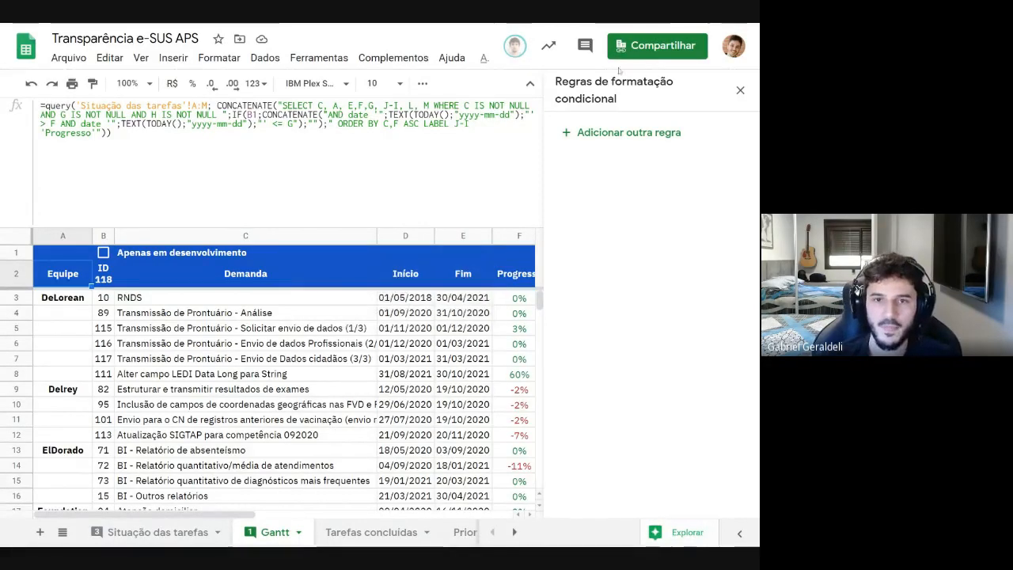
left_click(739, 91)
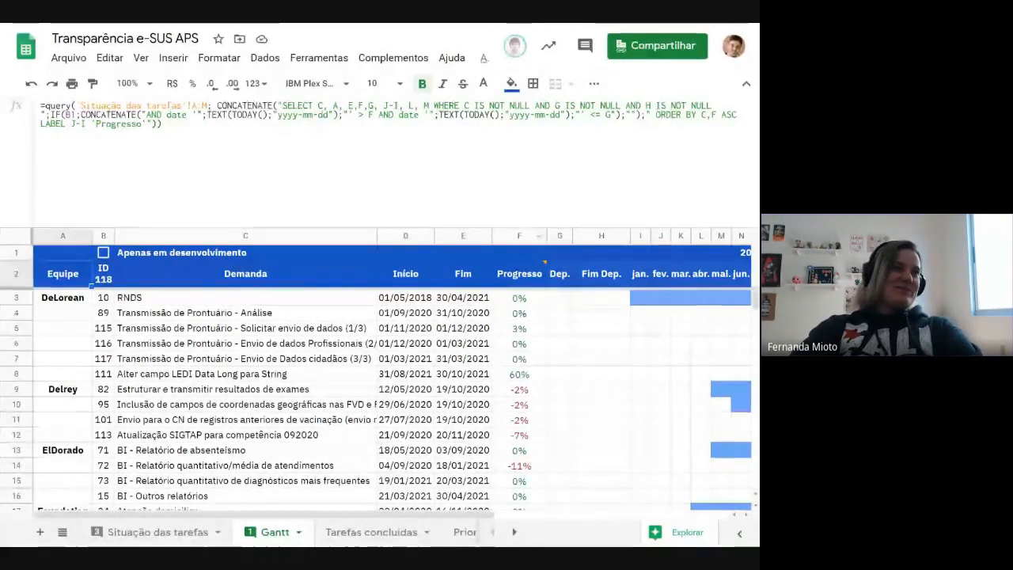
left_click(163, 124)
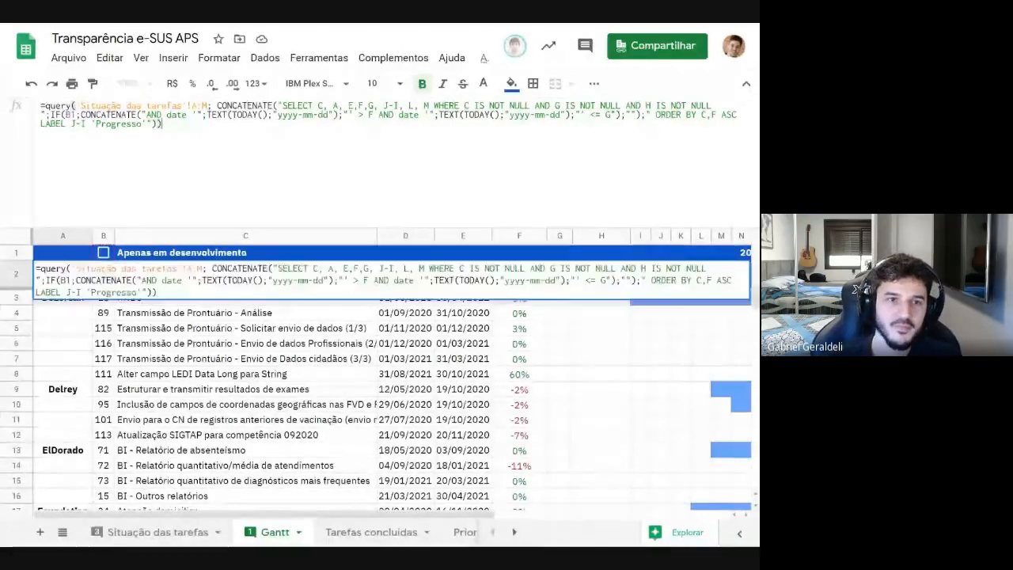